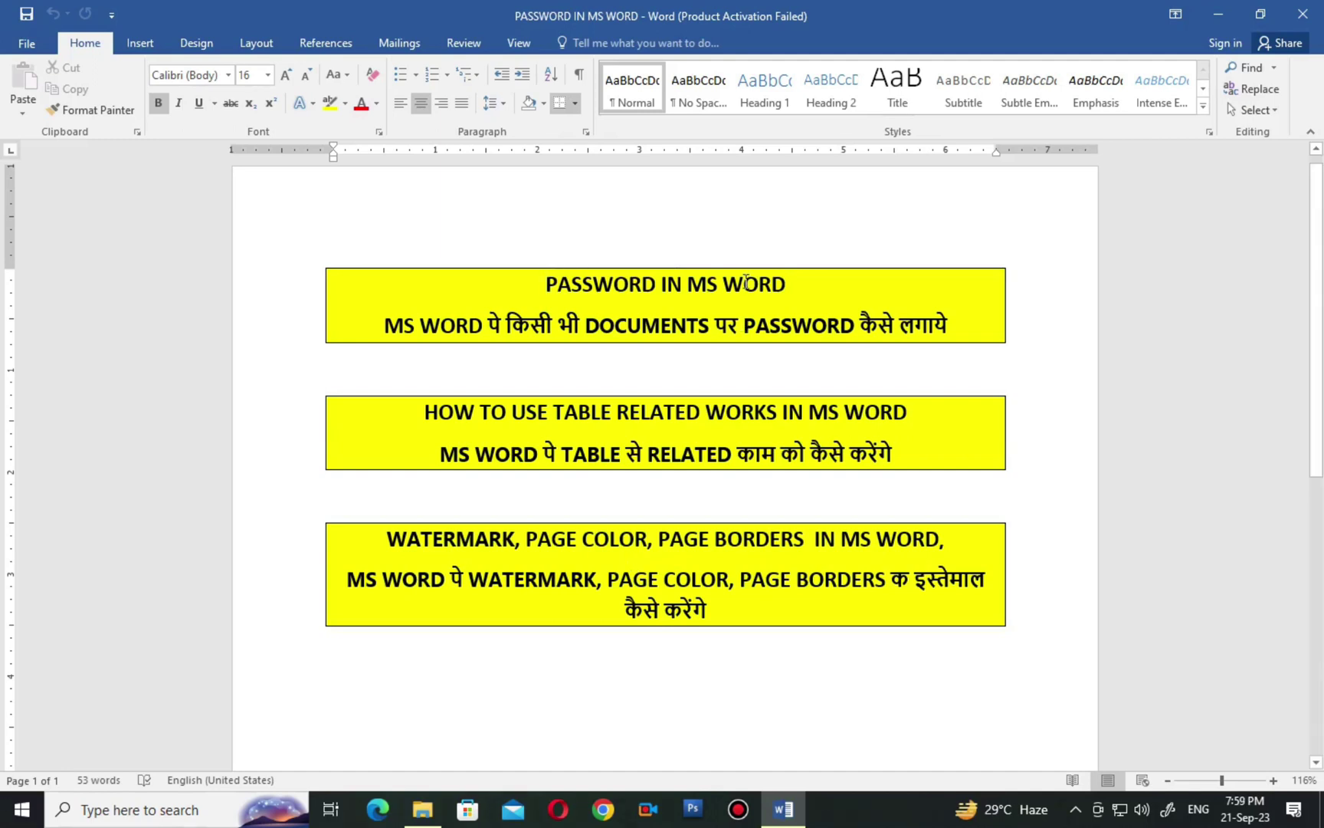
# Select the text in each of the three boxes, toggling bold off and back on for the third box.
pyautogui.moveTo(545, 284); pyautogui.dragTo(800, 291)
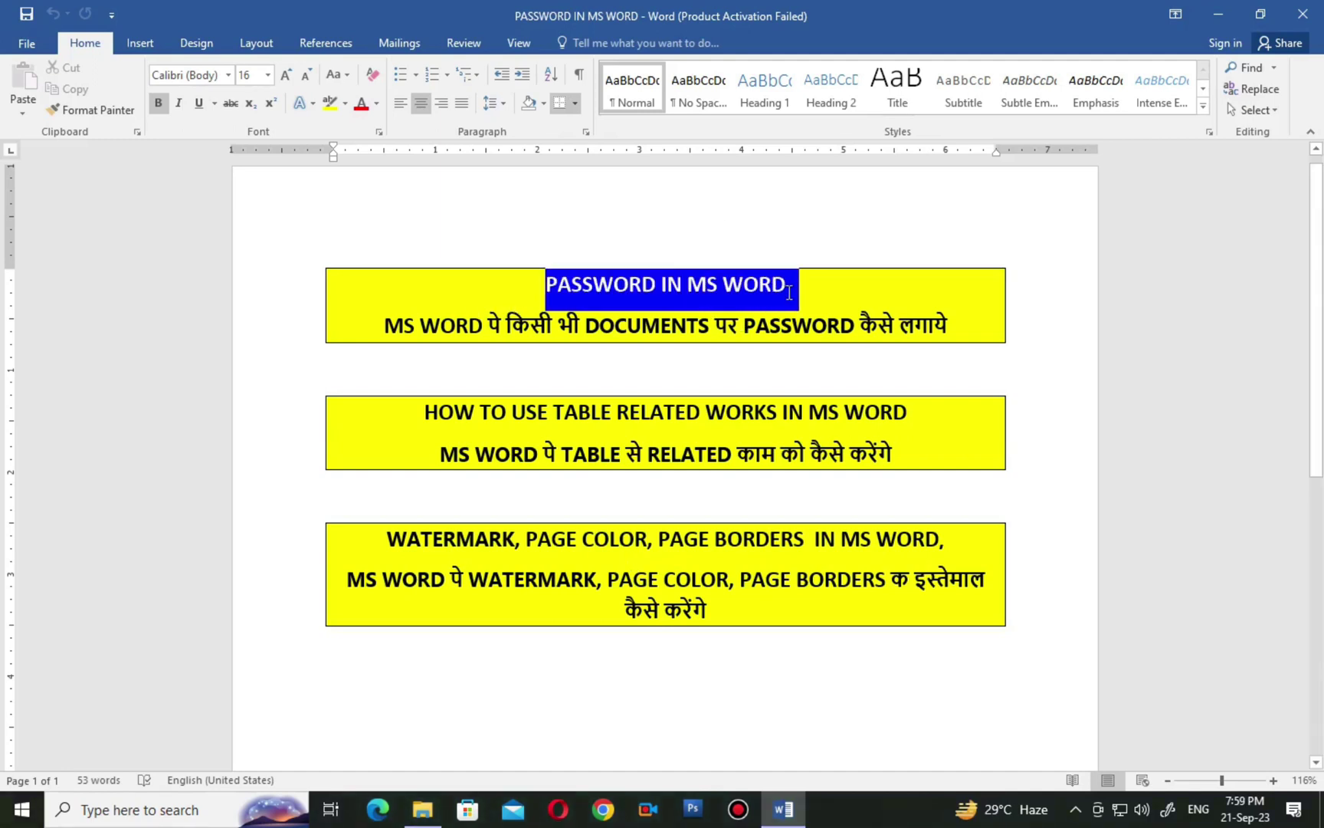
pyautogui.moveTo(385, 326); pyautogui.dragTo(962, 329)
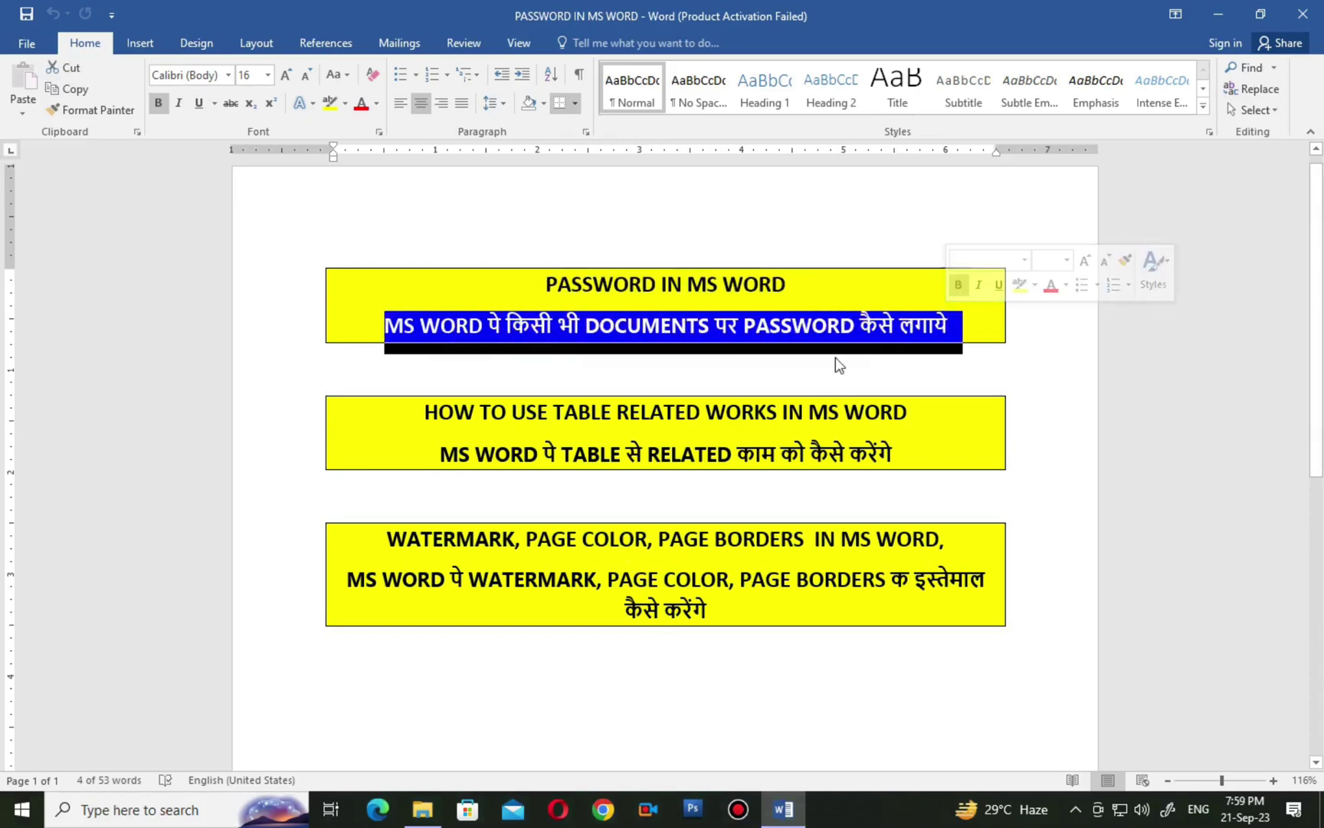
pyautogui.click(429, 437)
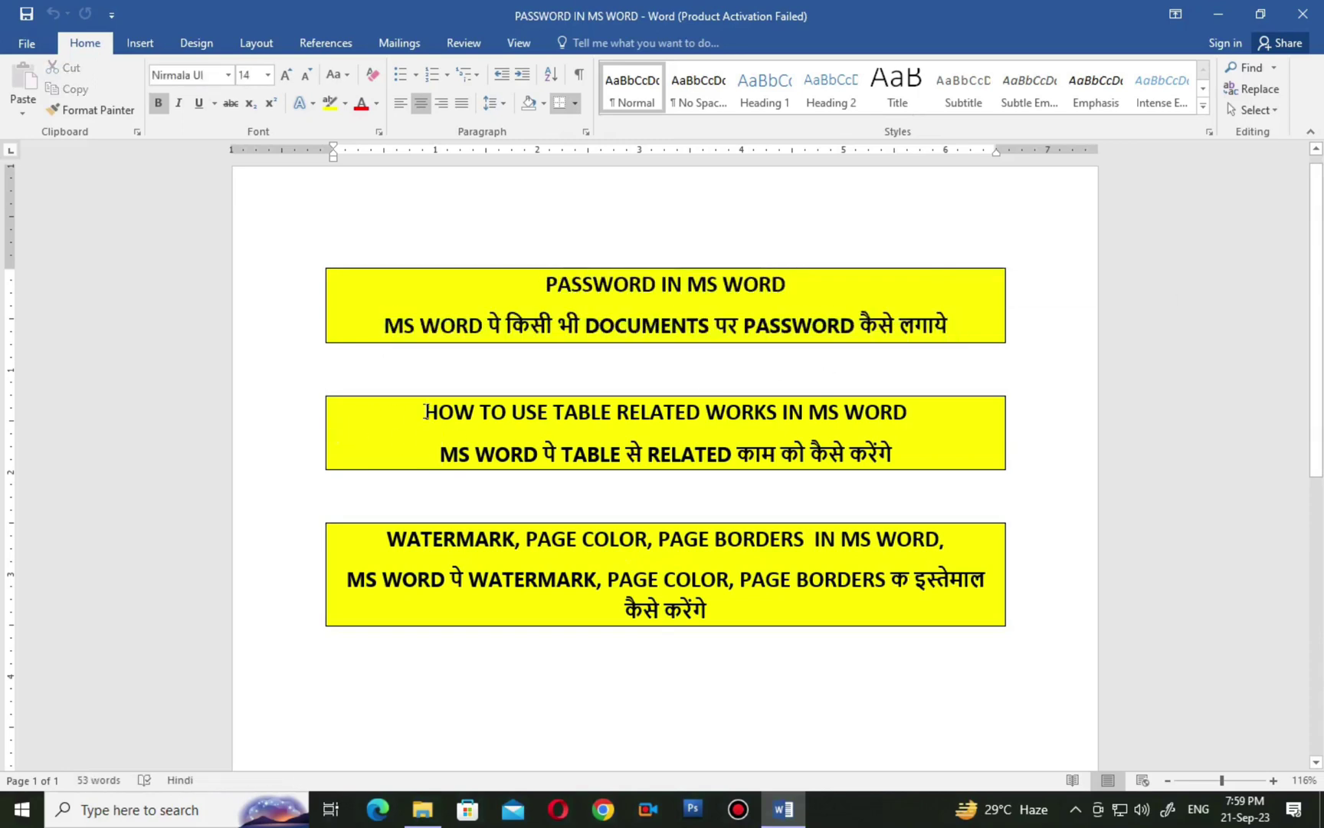
pyautogui.moveTo(425, 411); pyautogui.dragTo(897, 463)
pyautogui.click(469, 475)
pyautogui.scroll(-1, 642, 640)
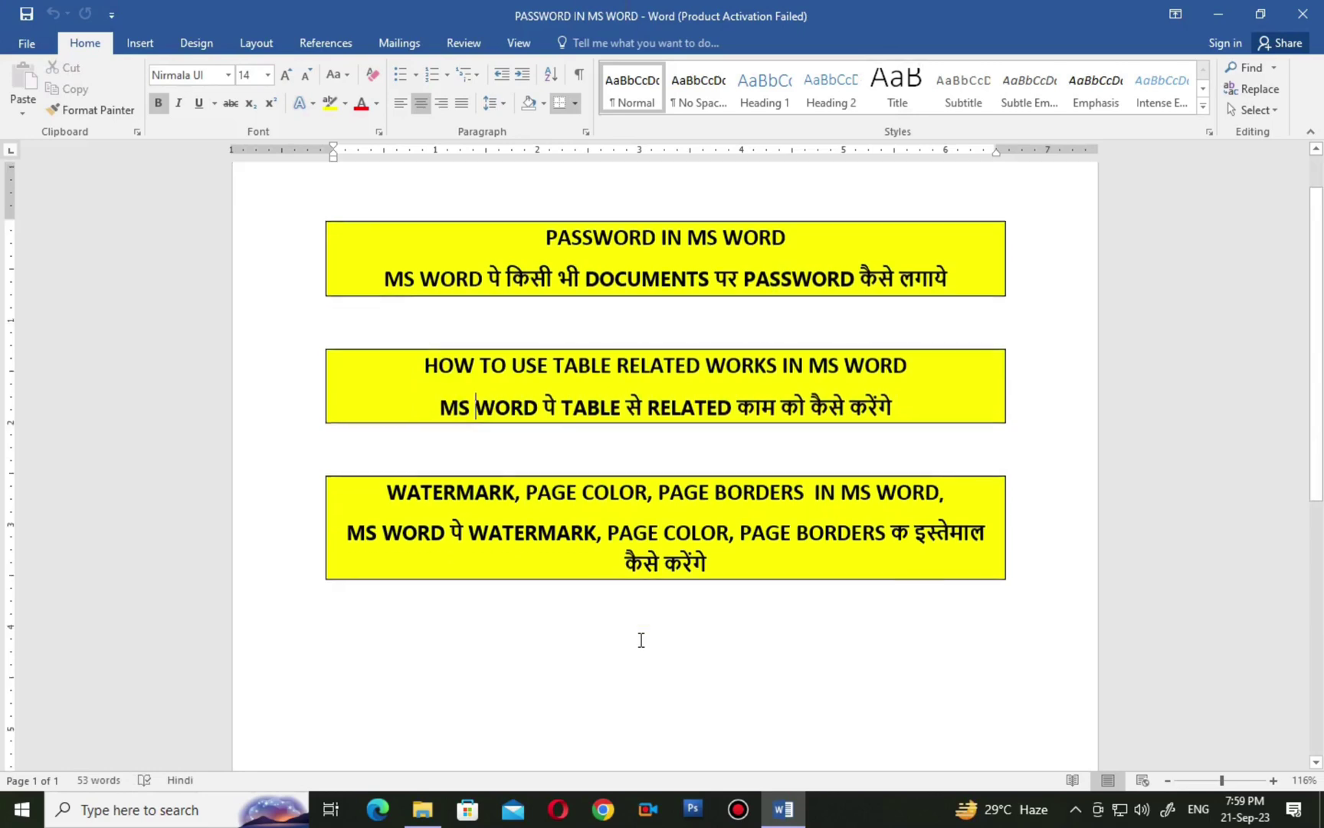
pyautogui.moveTo(387, 495); pyautogui.dragTo(760, 562)
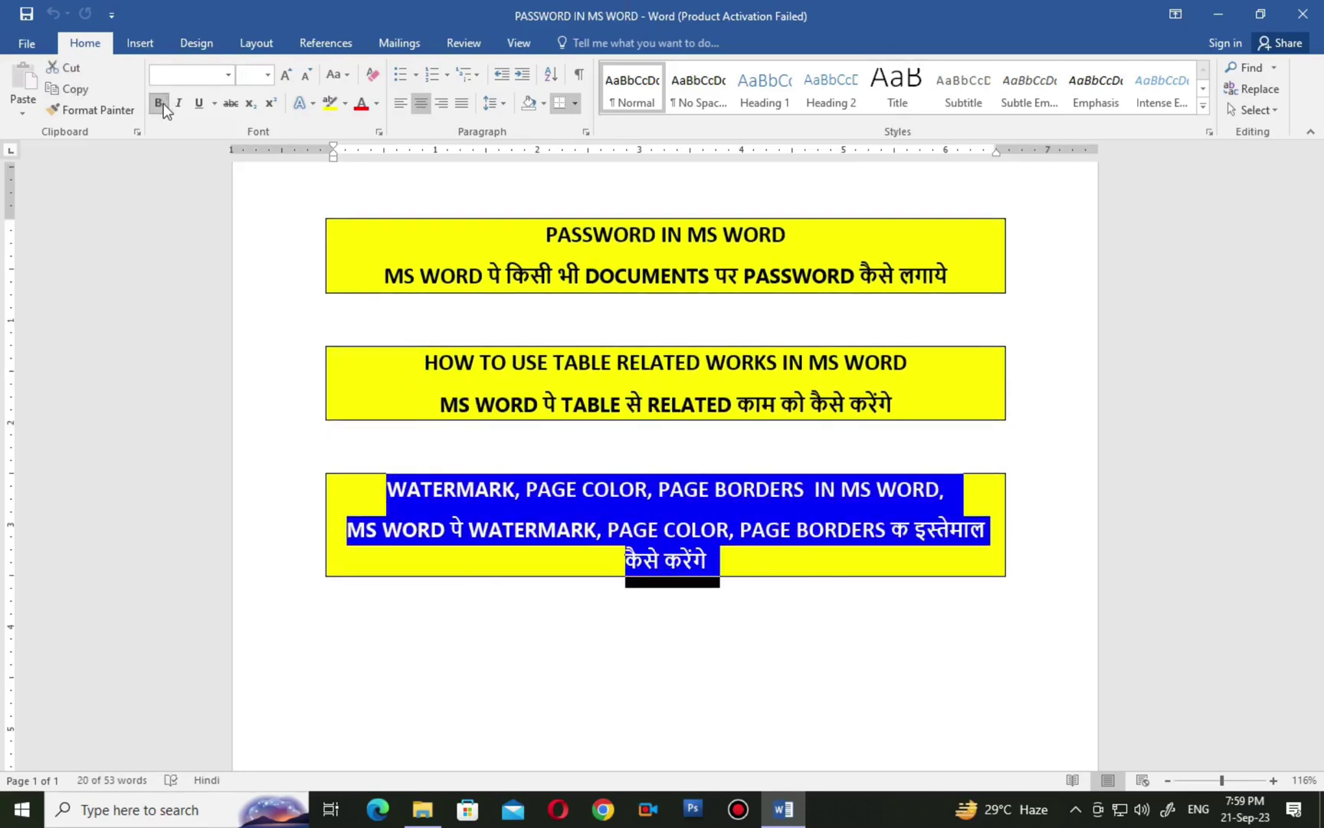
pyautogui.click(163, 107)
pyautogui.click(163, 108)
pyautogui.click(738, 570)
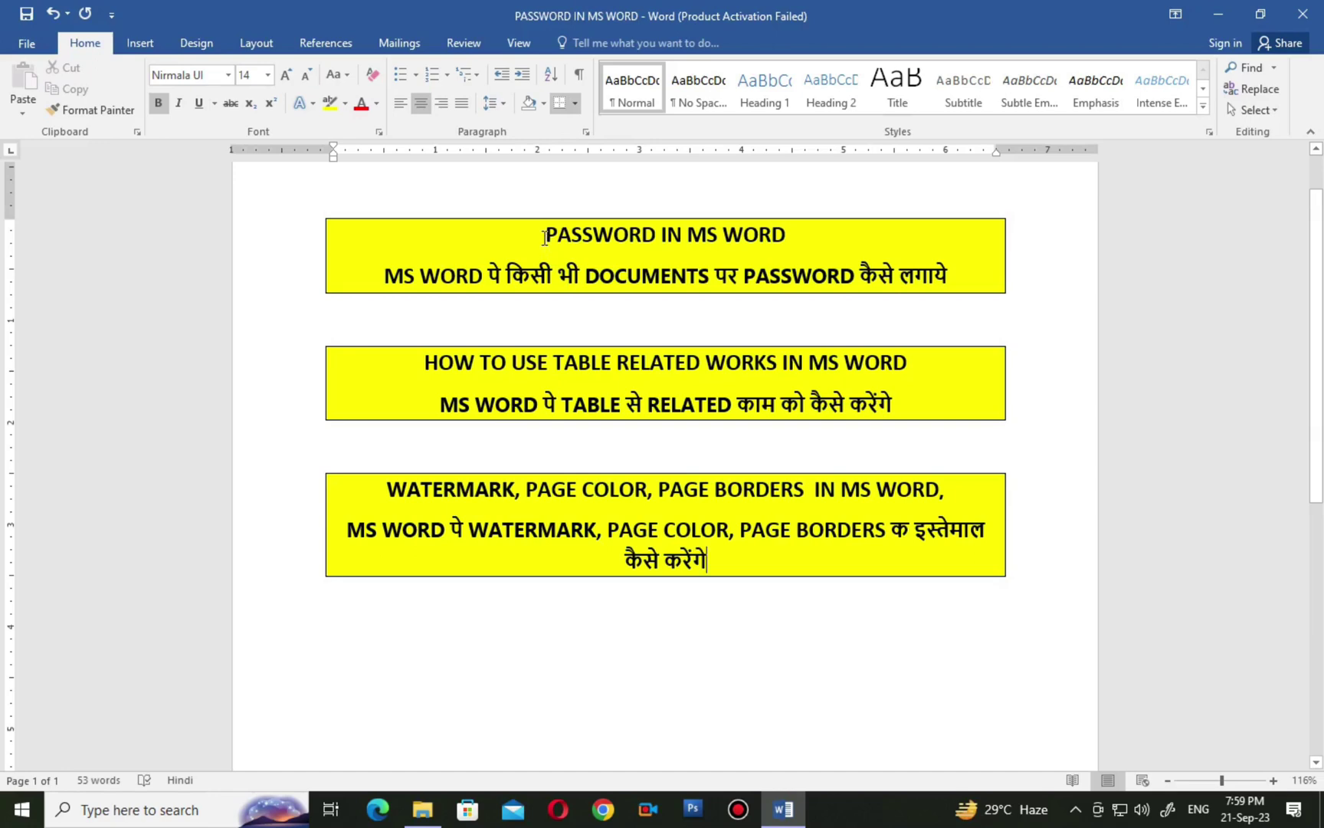
pyautogui.moveTo(544, 236); pyautogui.dragTo(937, 327)
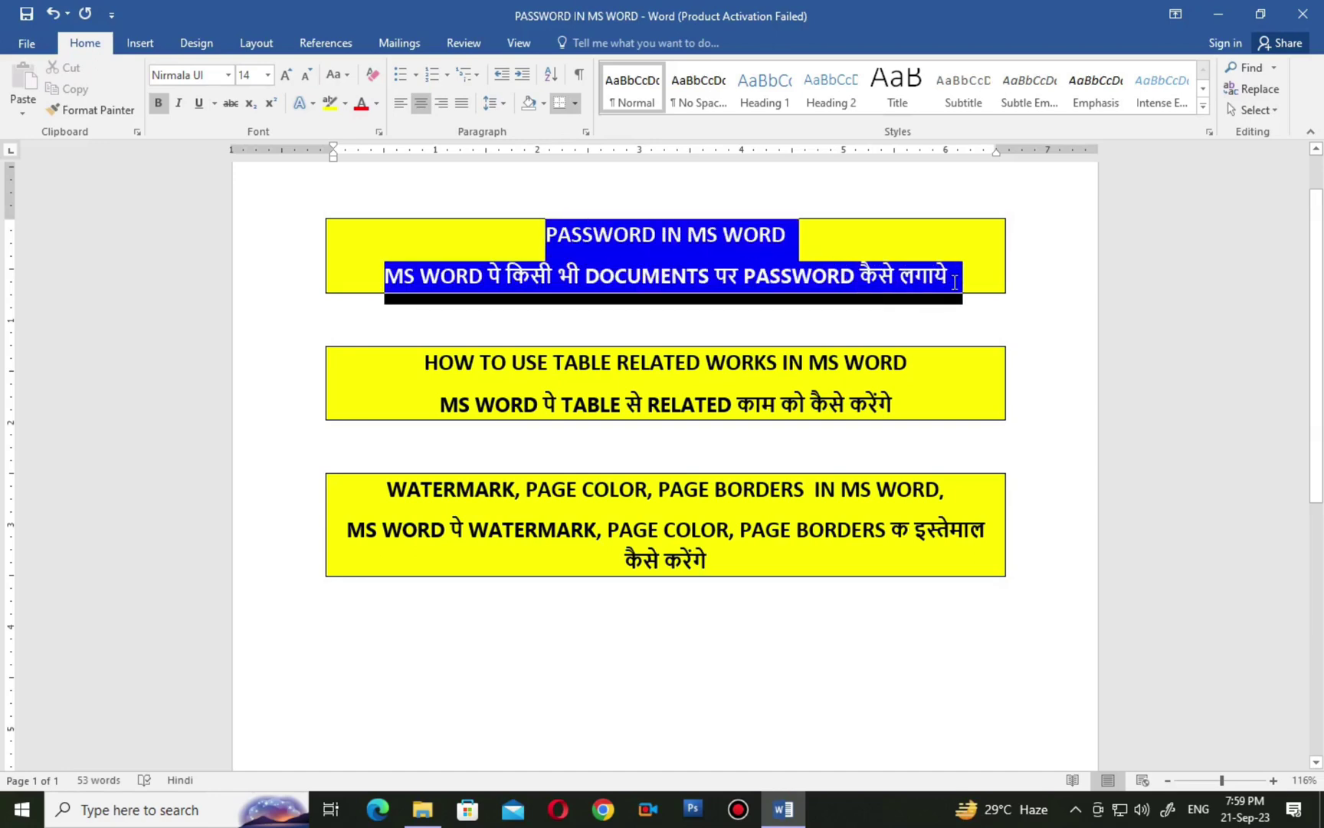
pyautogui.click(937, 327)
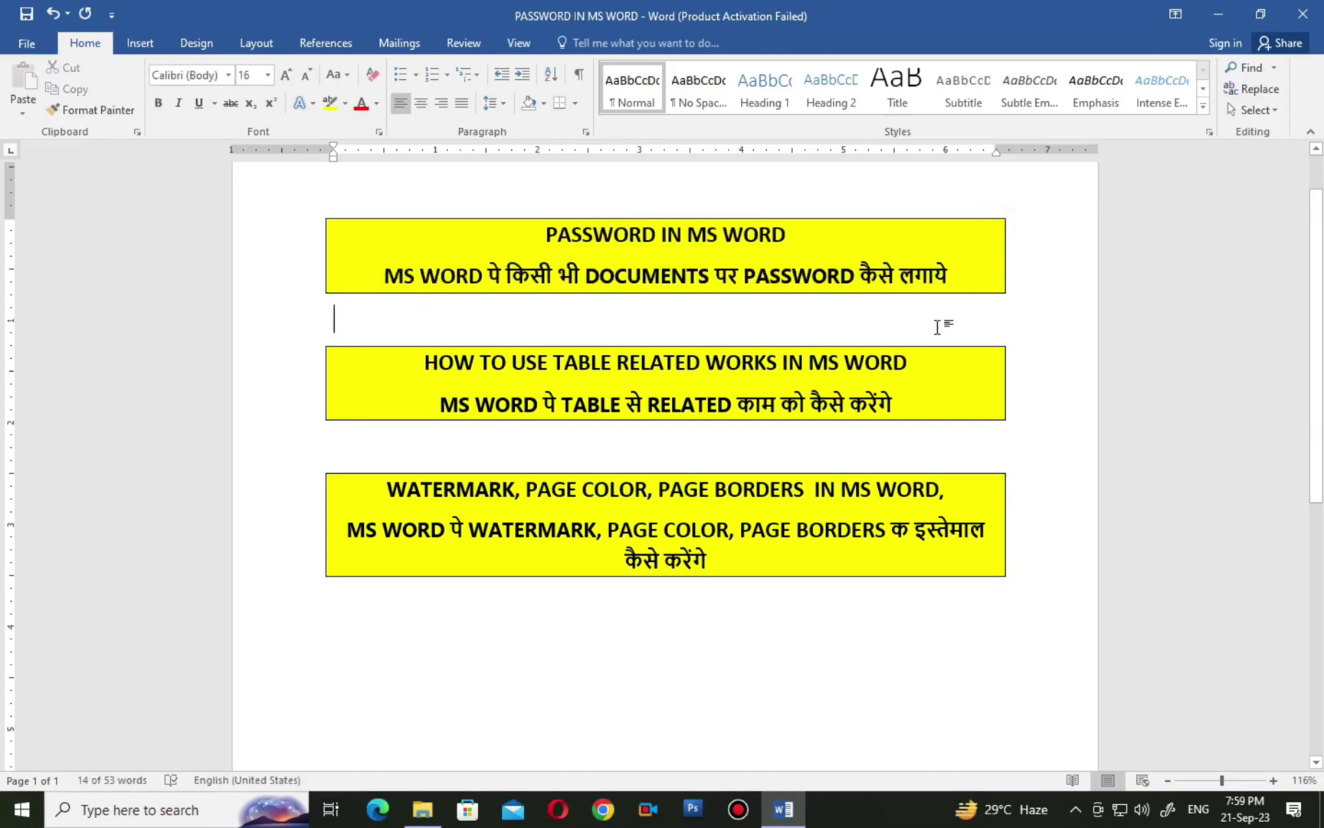
# Launch Word 2016 from Windows search and create a new blank document.
pyautogui.click(94, 812)
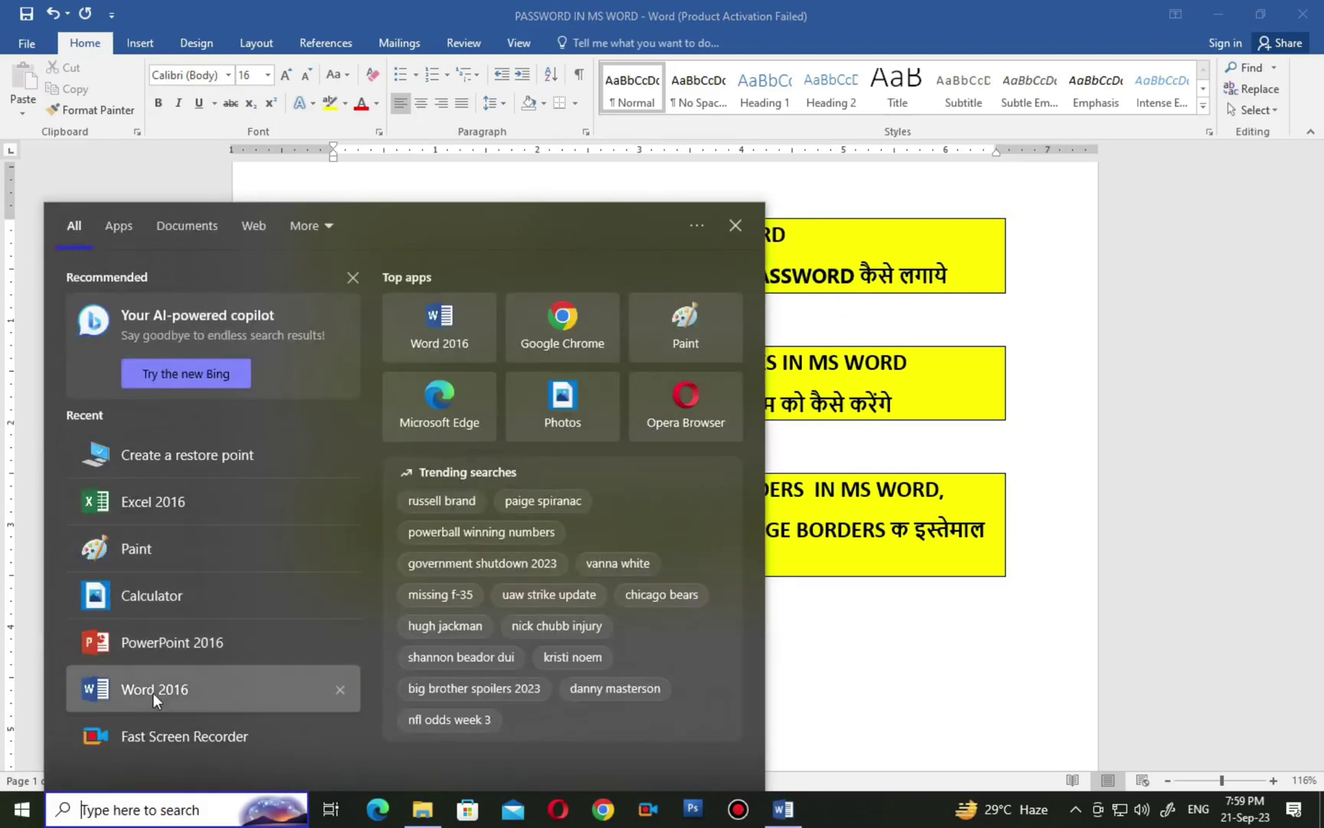
pyautogui.click(136, 694)
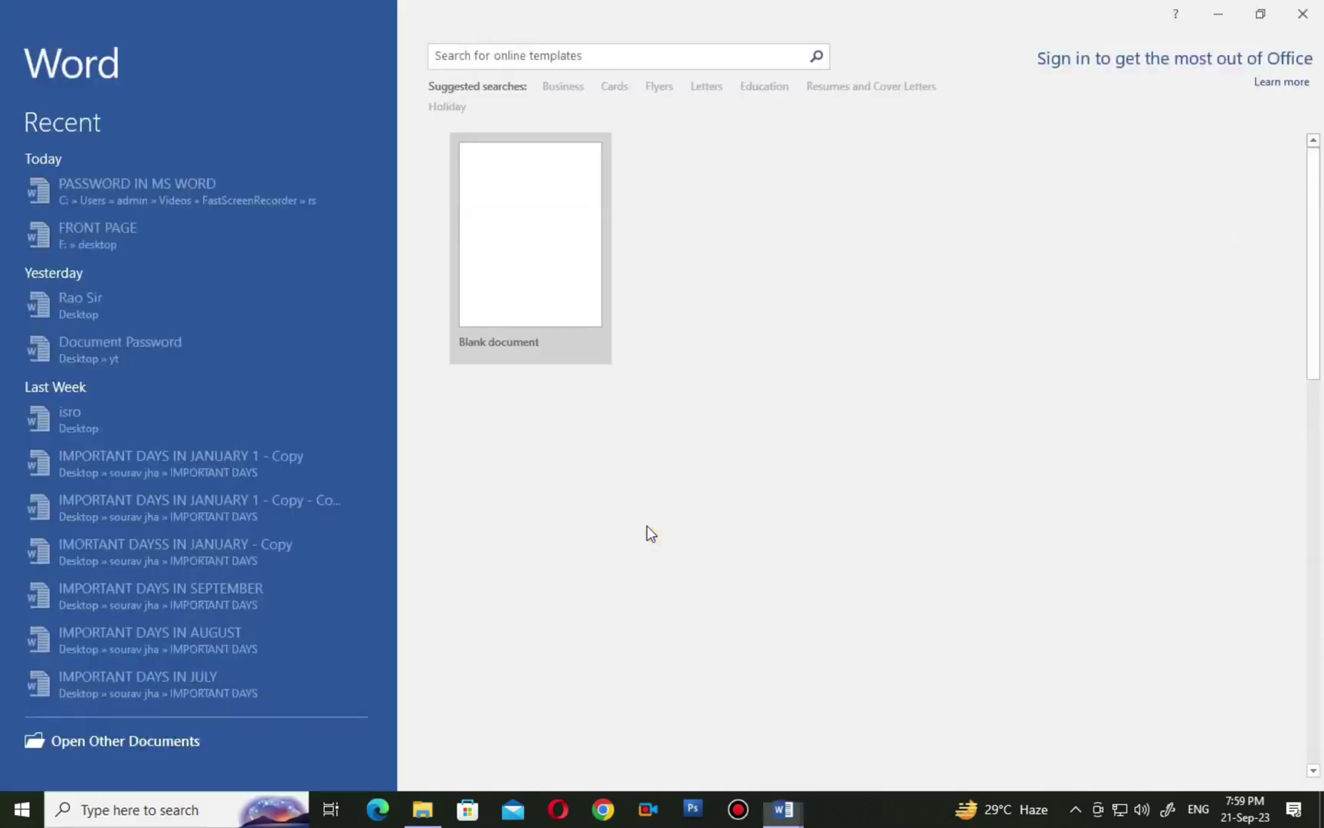
pyautogui.click(533, 248)
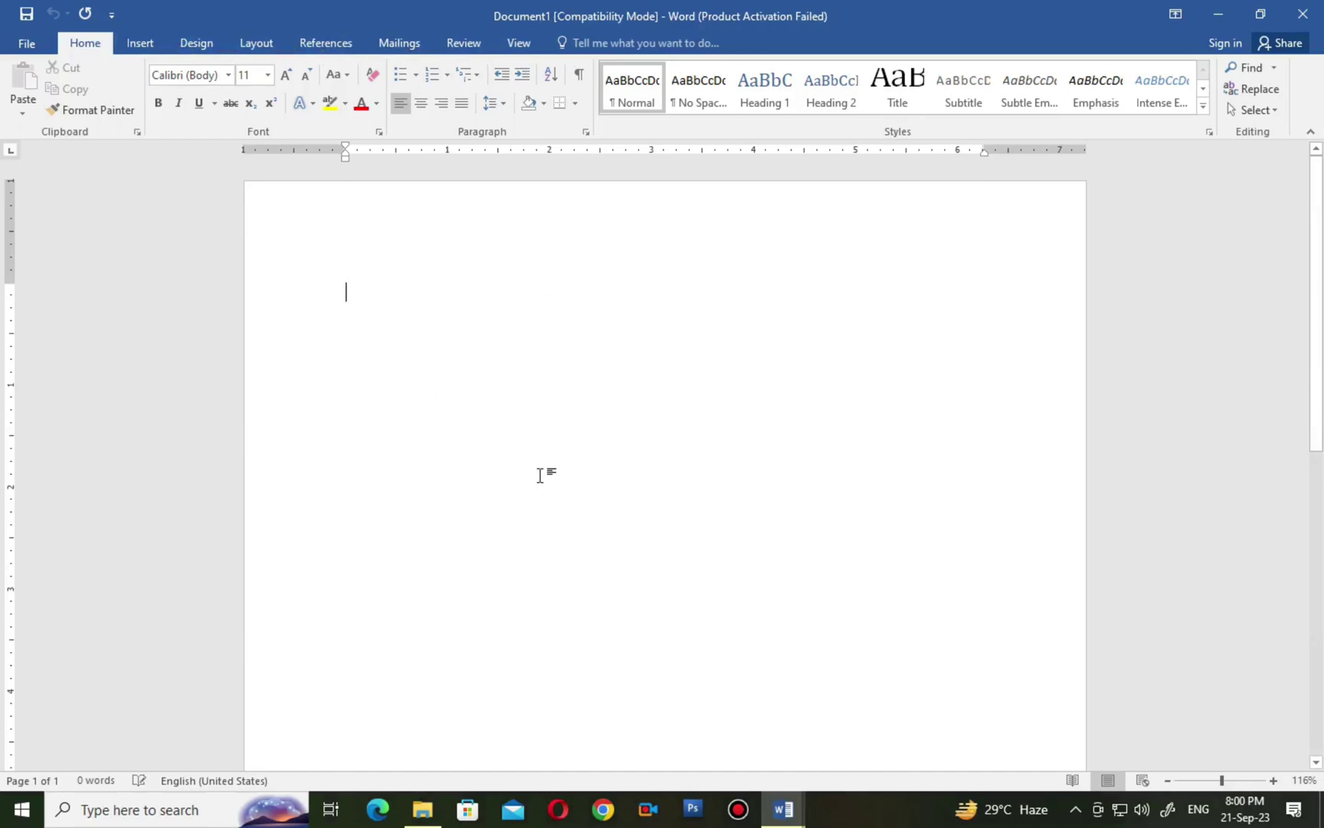
# Draw a 3.08-inch blue circle with the Oval shape and move it near the page's top centre.
pyautogui.click(140, 43)
pyautogui.click(255, 107)
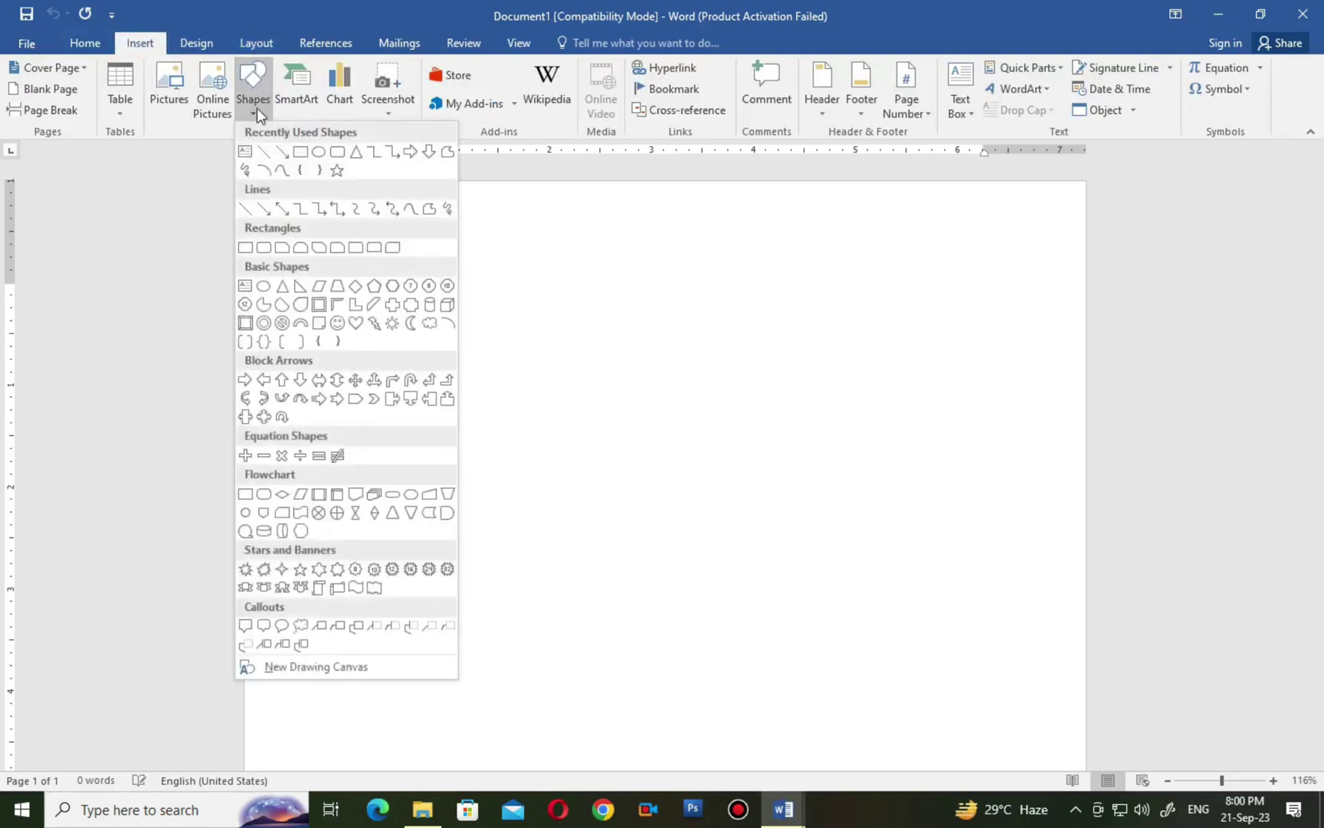
pyautogui.click(320, 175)
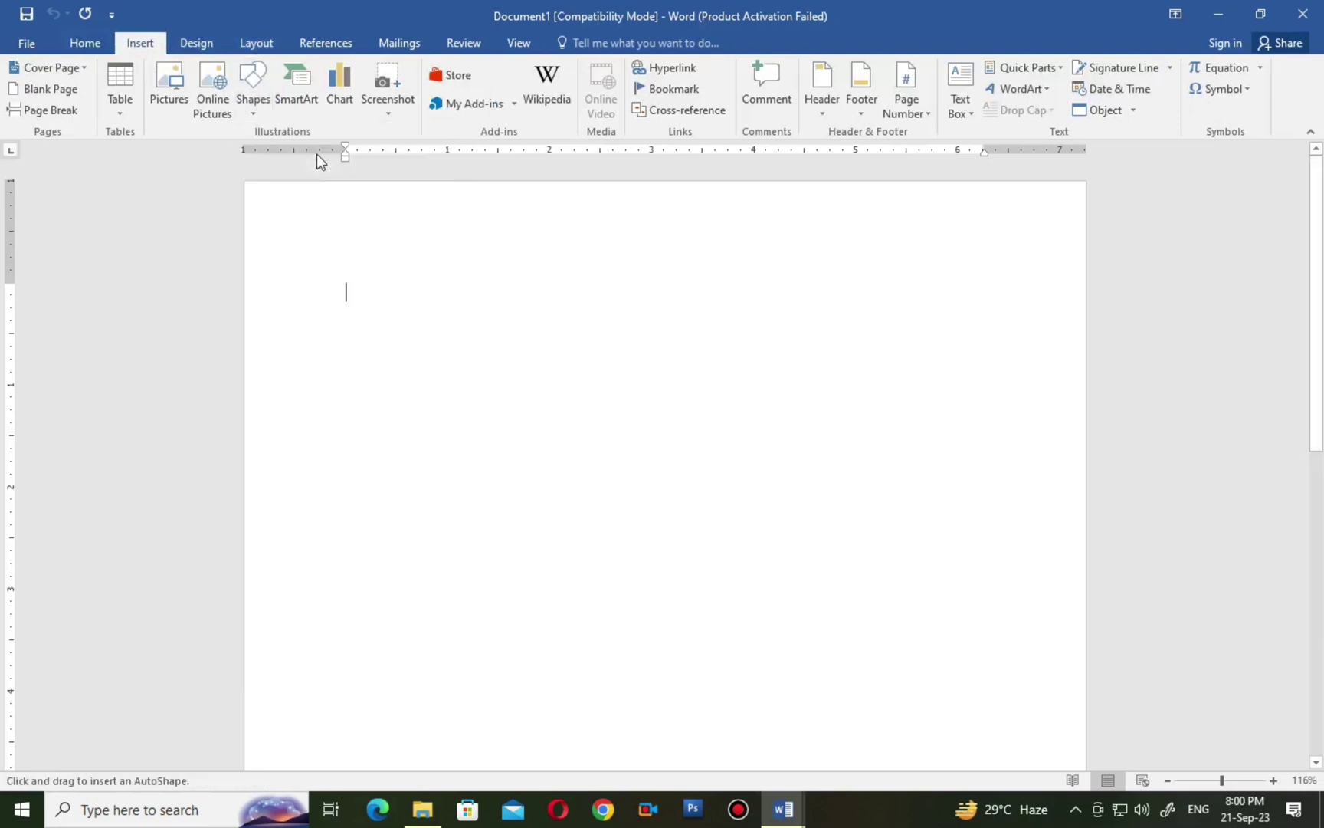
pyautogui.moveTo(449, 260); pyautogui.dragTo(766, 574)
pyautogui.moveTo(638, 479); pyautogui.dragTo(674, 528)
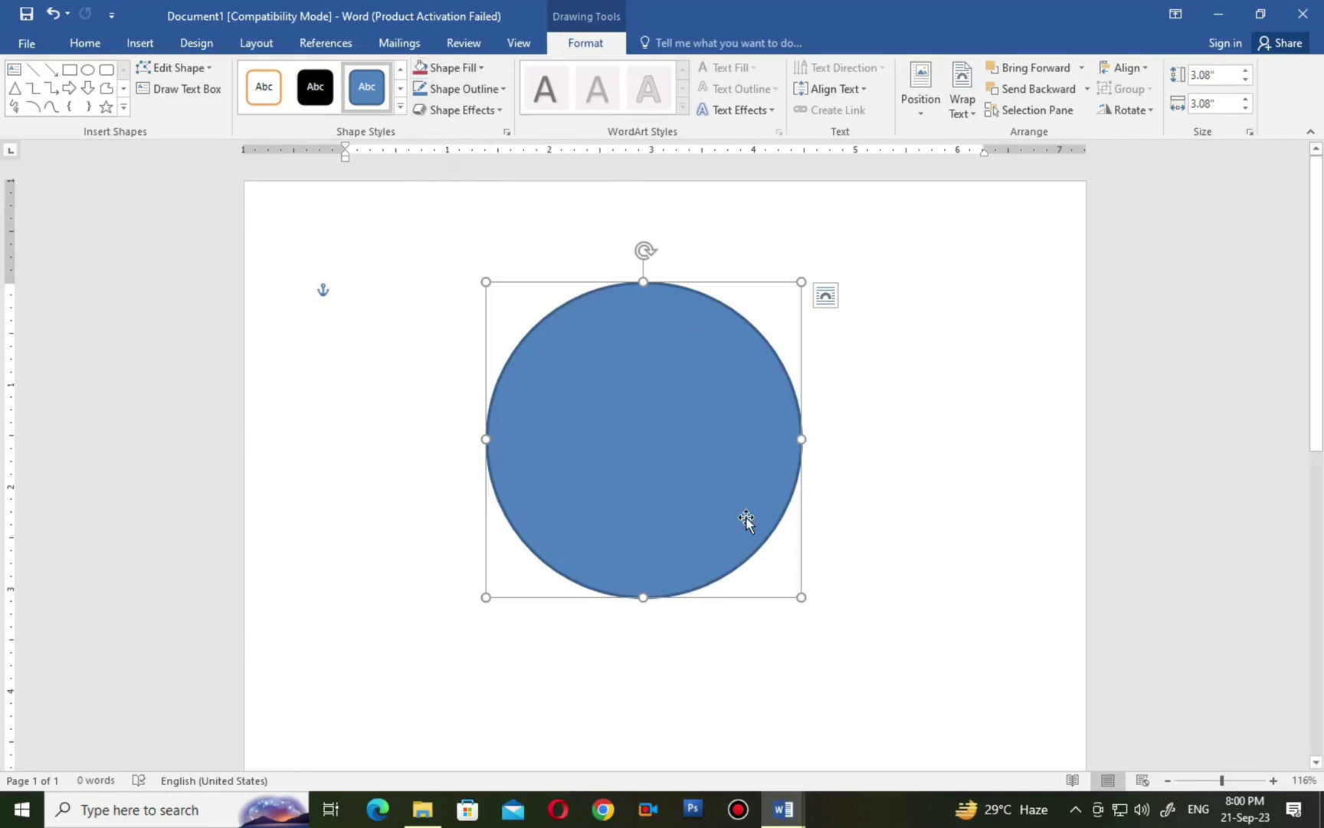
# Fill the circle with the assorted-foods photo from the Desktop > yt folder.
pyautogui.moveTo(653, 464); pyautogui.dragTo(674, 460)
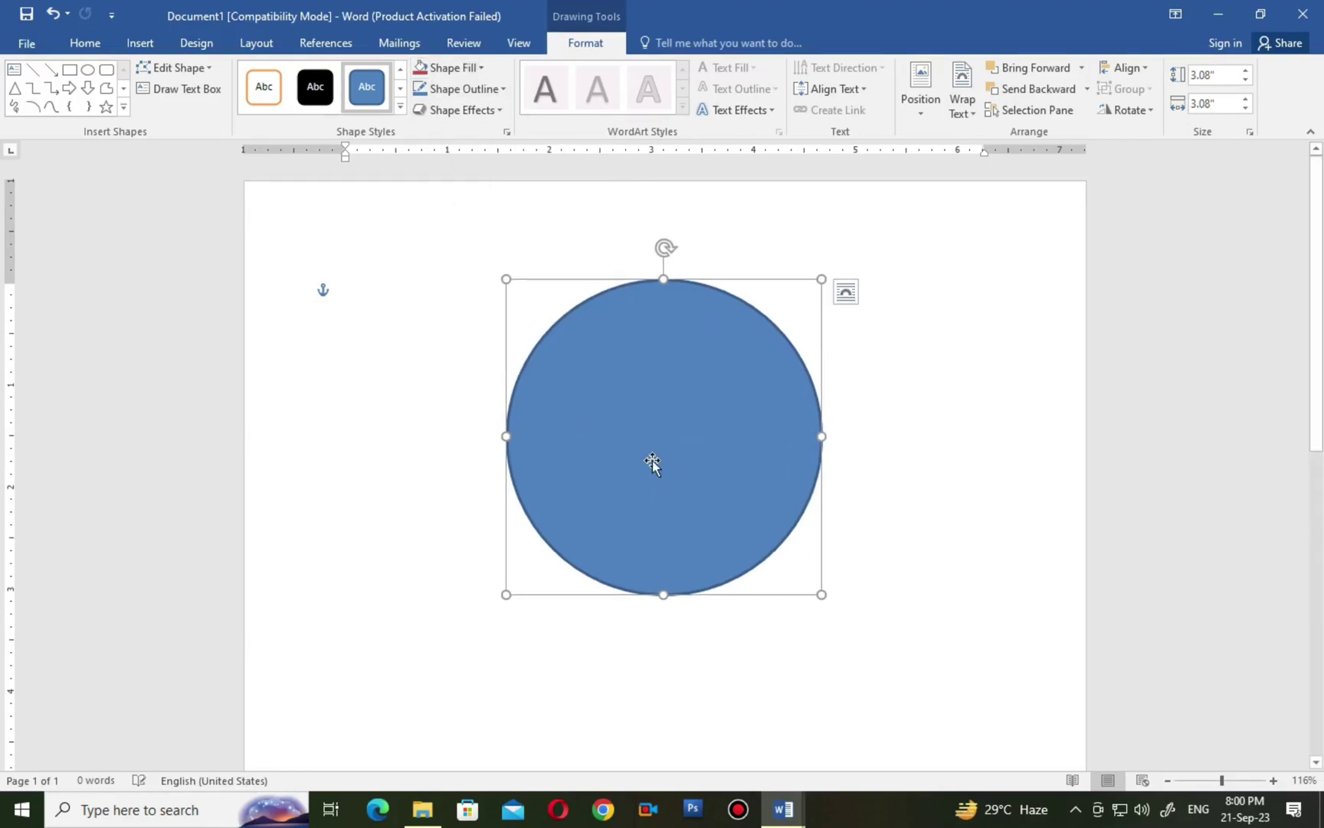
pyautogui.click(461, 69)
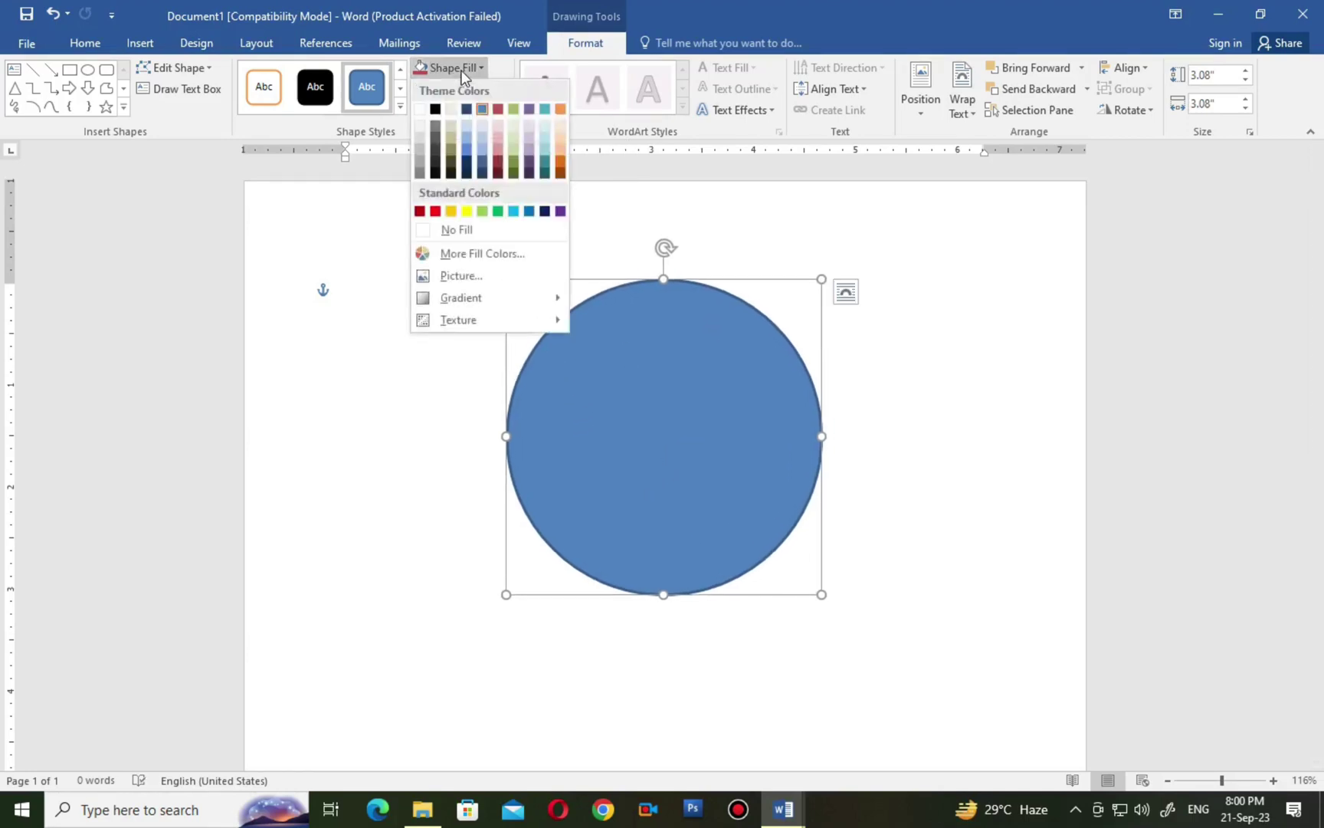
pyautogui.click(463, 279)
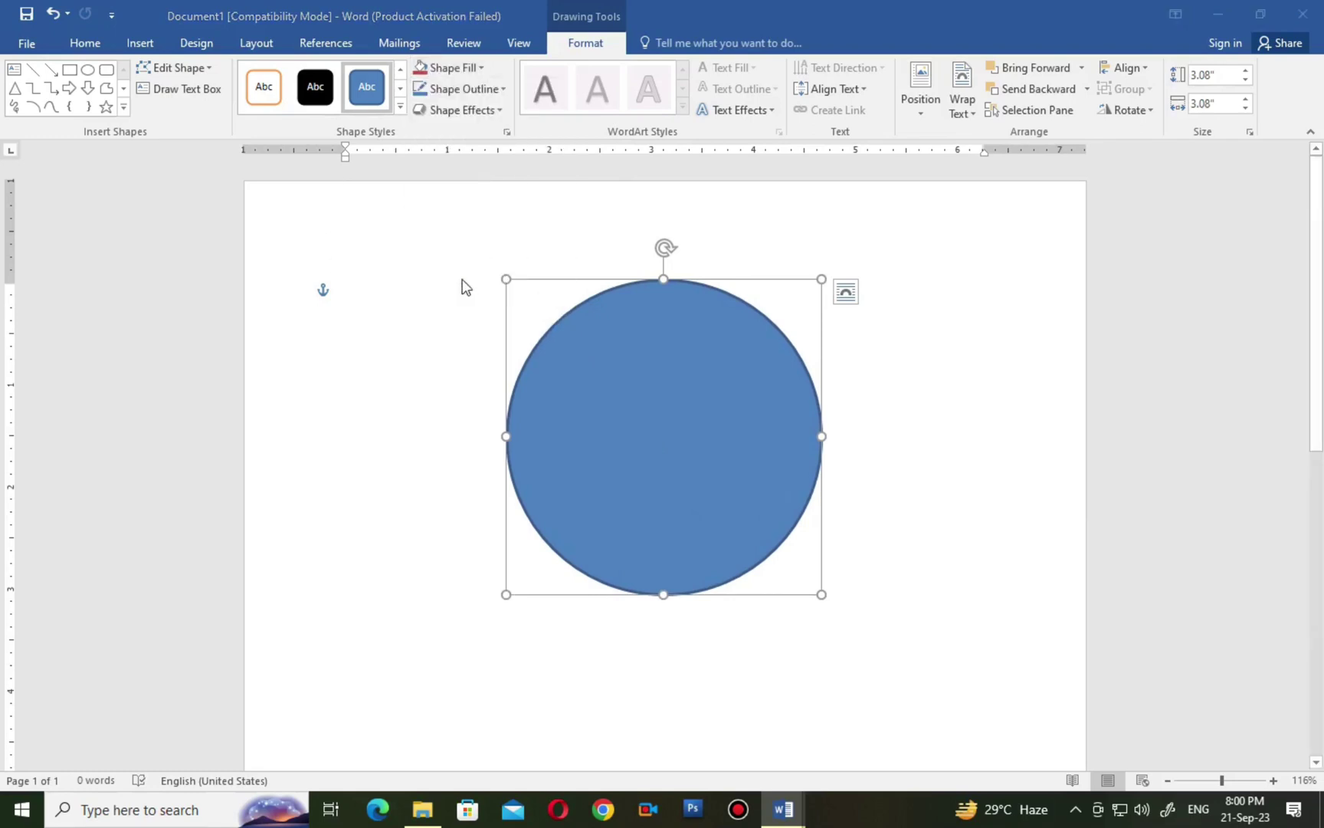
pyautogui.click(505, 301)
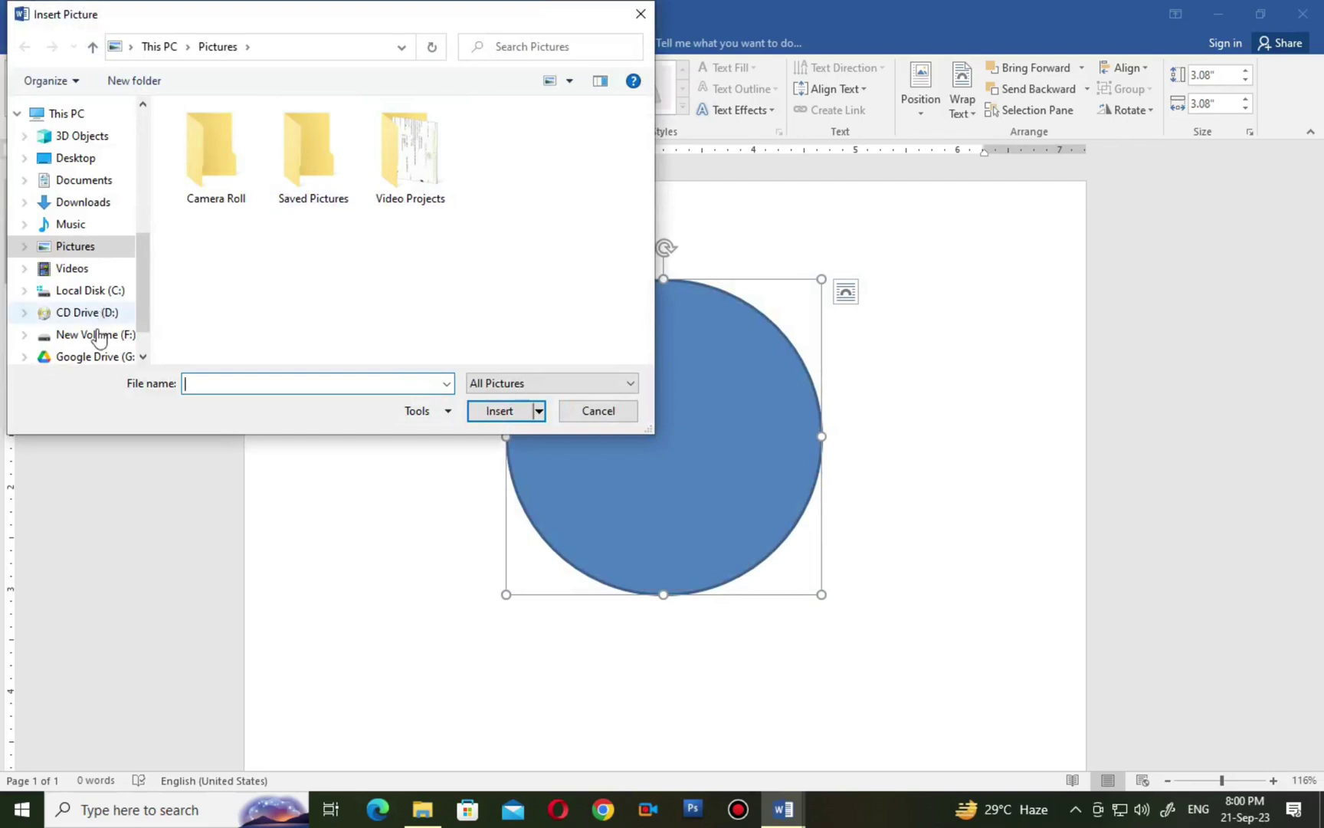
pyautogui.click(90, 159)
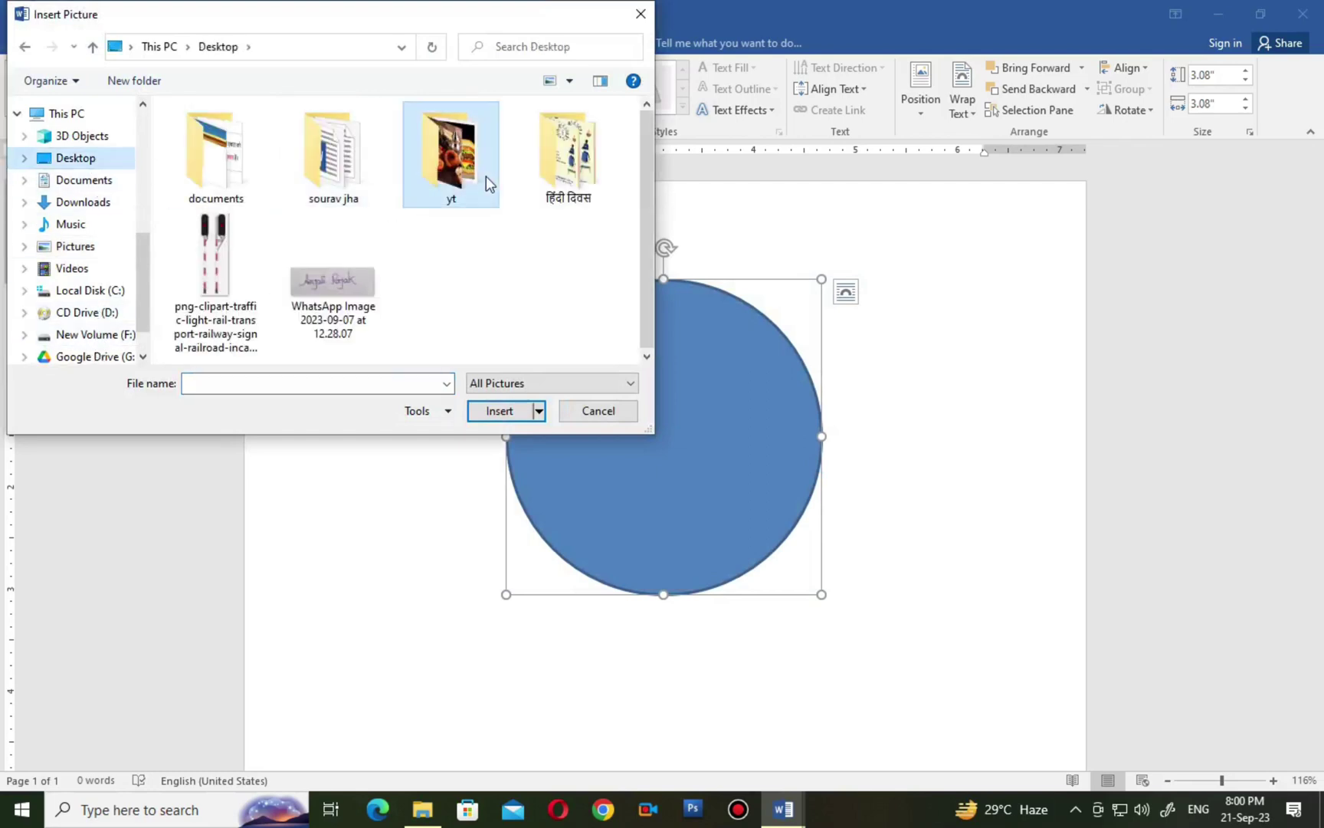
pyautogui.doubleClick(483, 182)
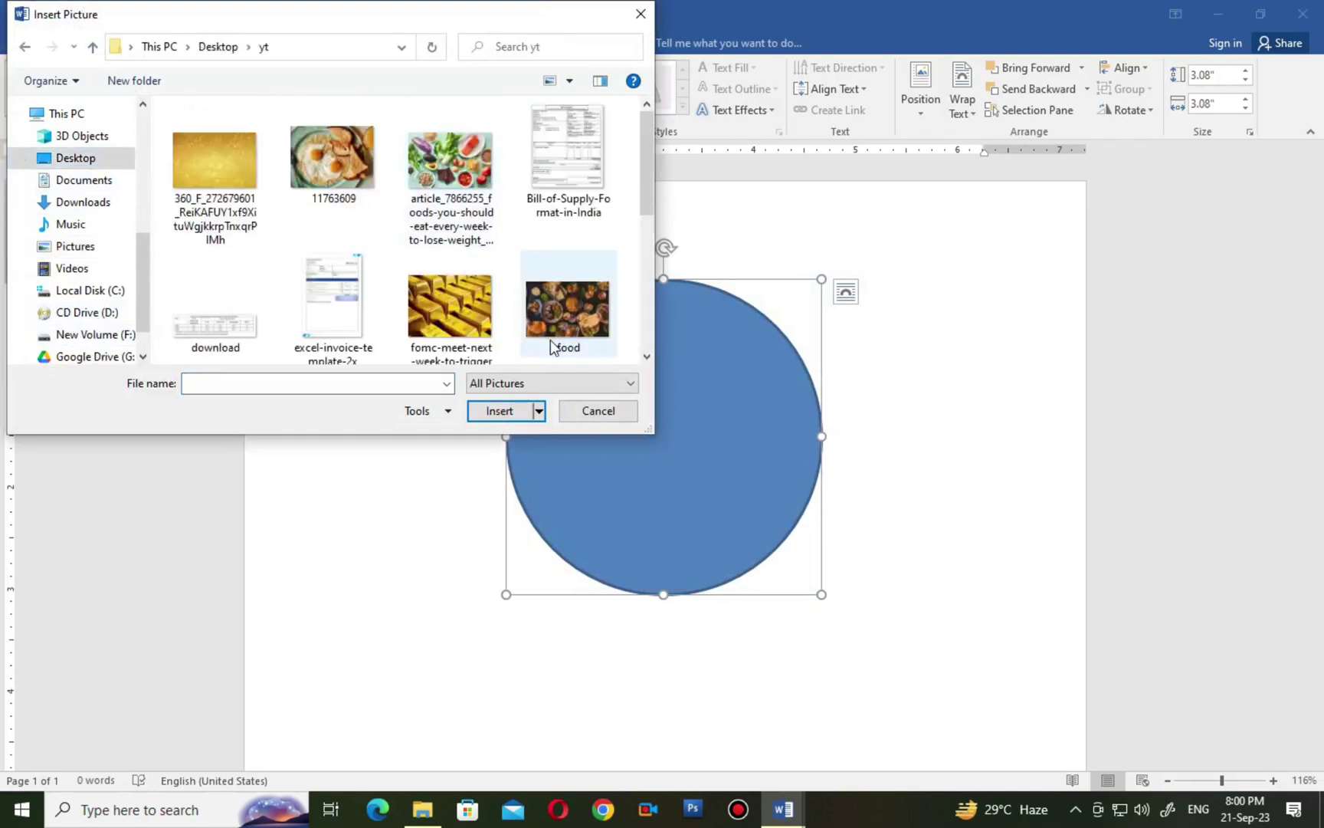
pyautogui.click(441, 178)
pyautogui.doubleClick(441, 178)
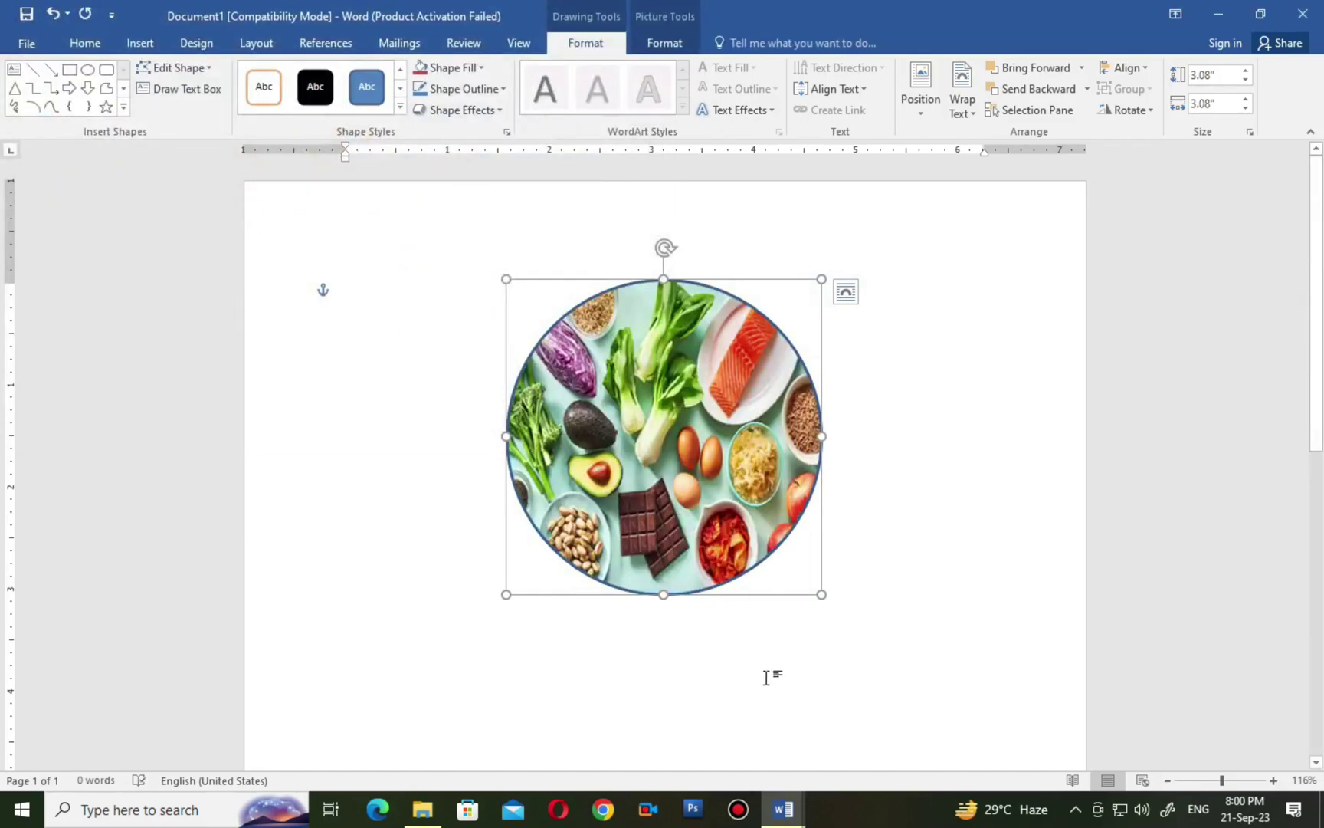
# Set the circle's Shape Outline to No Outline and deselect it.
pyautogui.click(458, 91)
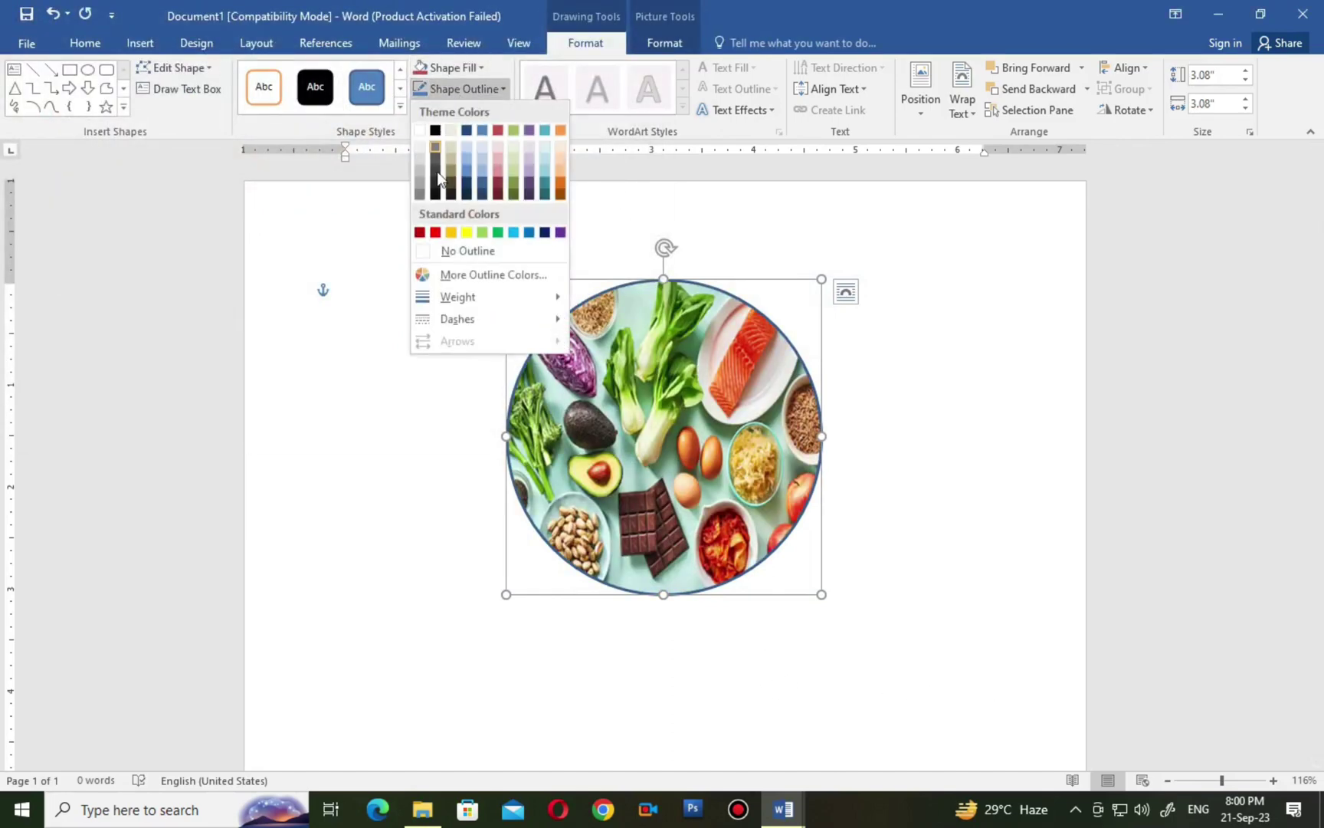
pyautogui.click(455, 253)
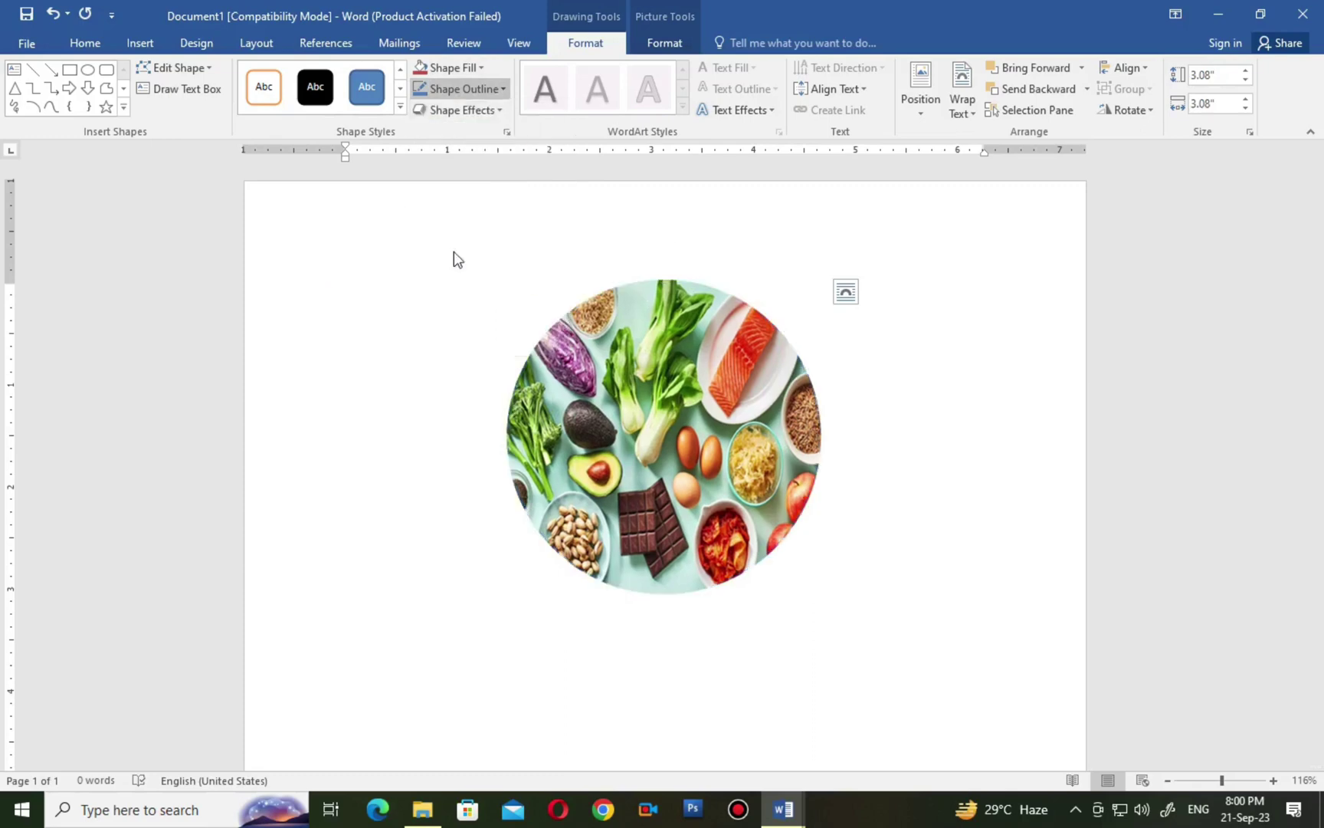
pyautogui.click(415, 461)
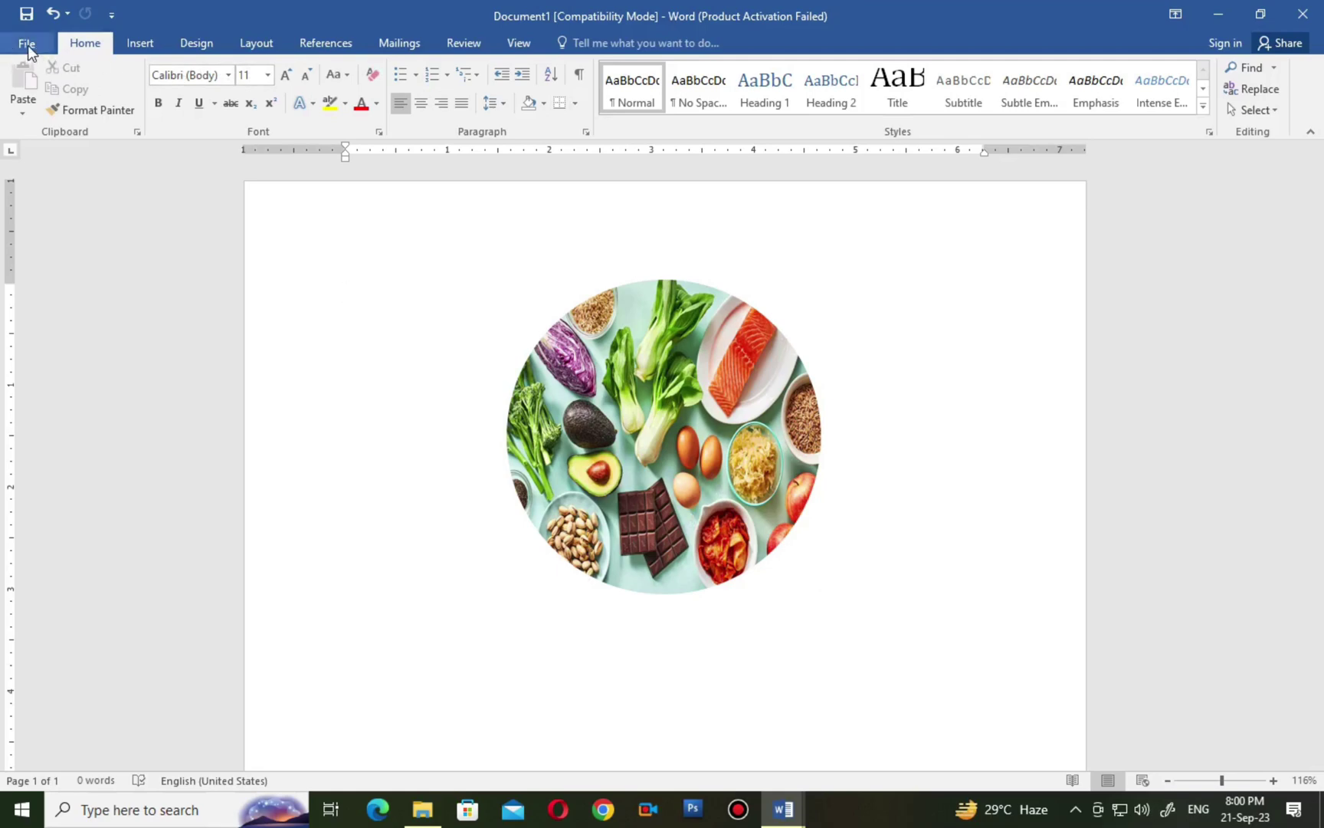
# Go to File > Save As and pick the recent desktop folder on New Volume (F:).
pyautogui.click(28, 45)
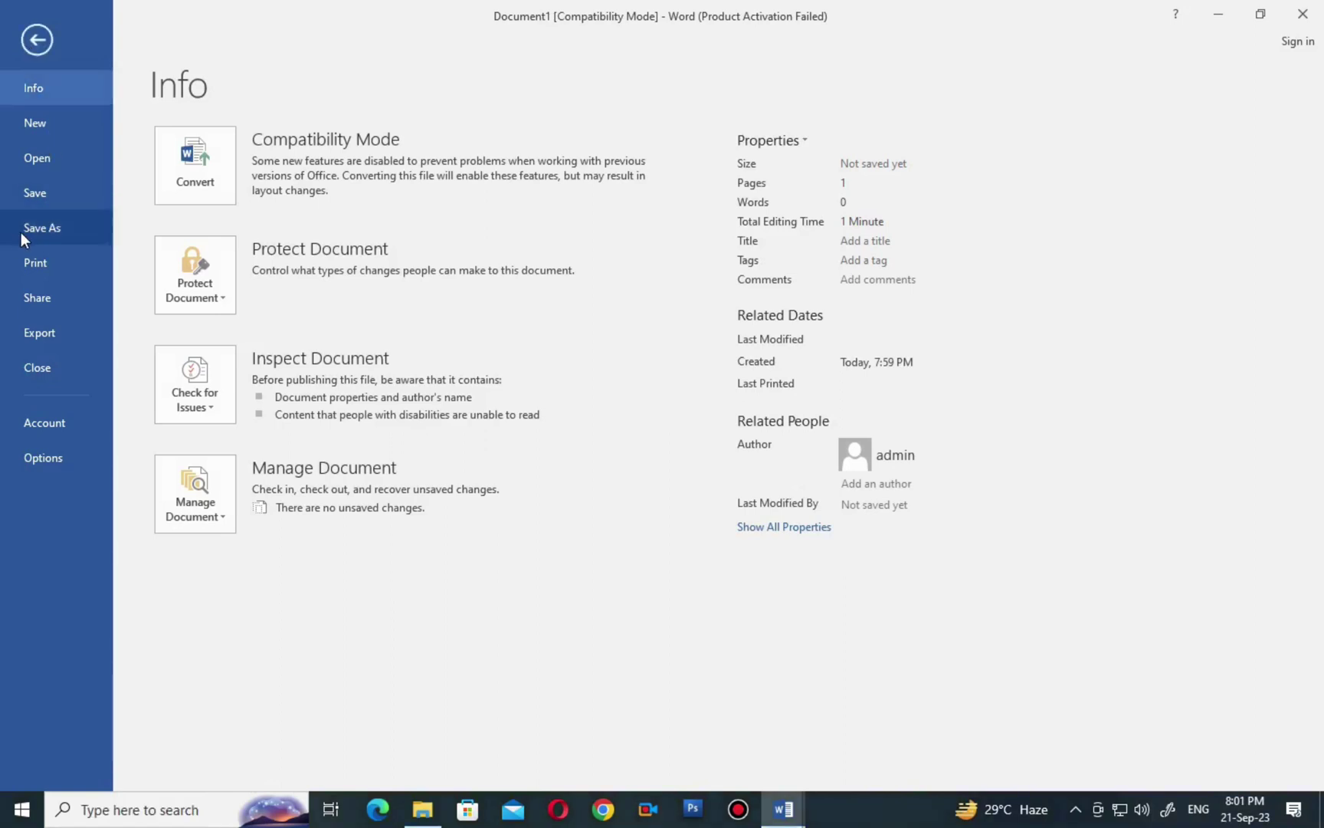
pyautogui.click(65, 193)
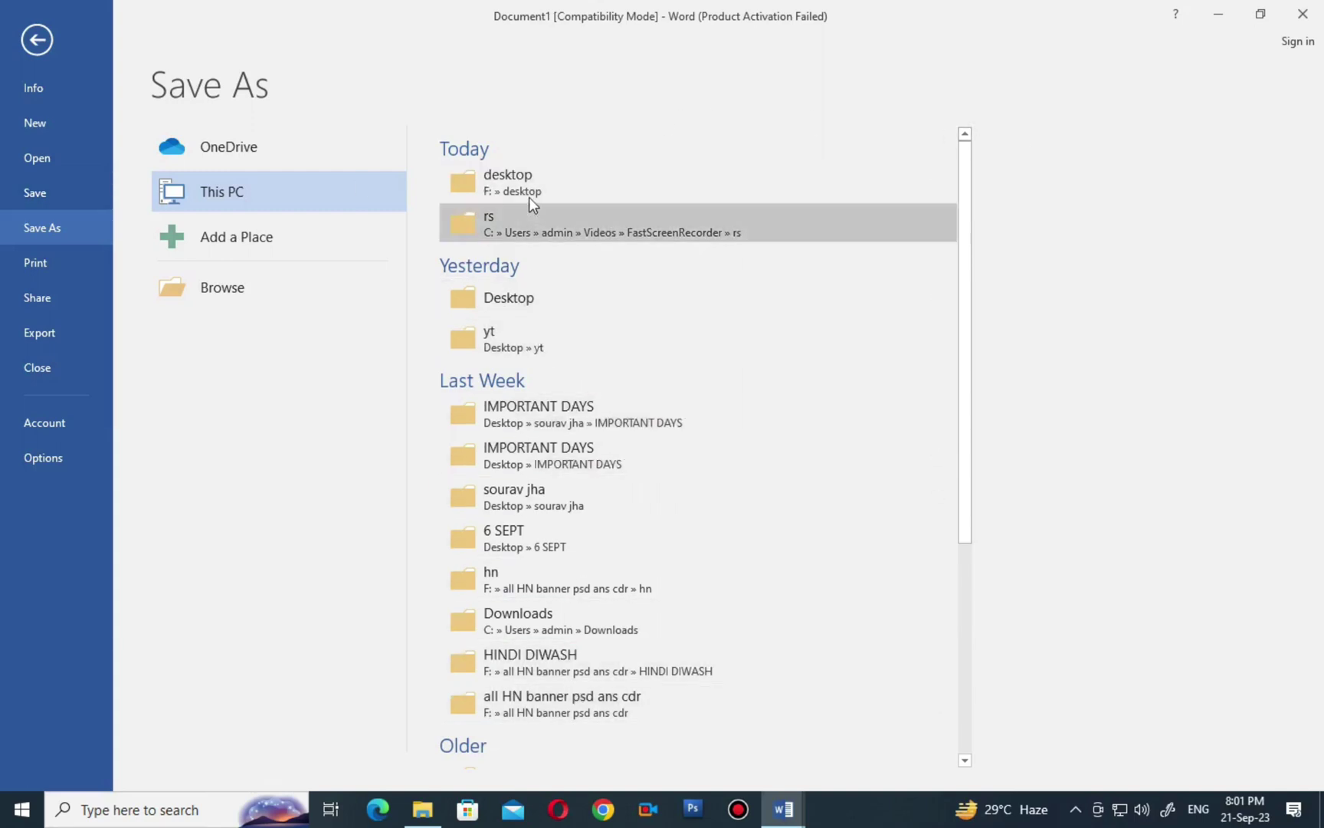
pyautogui.scroll(-3, 514, 641)
pyautogui.scroll(3, 517, 640)
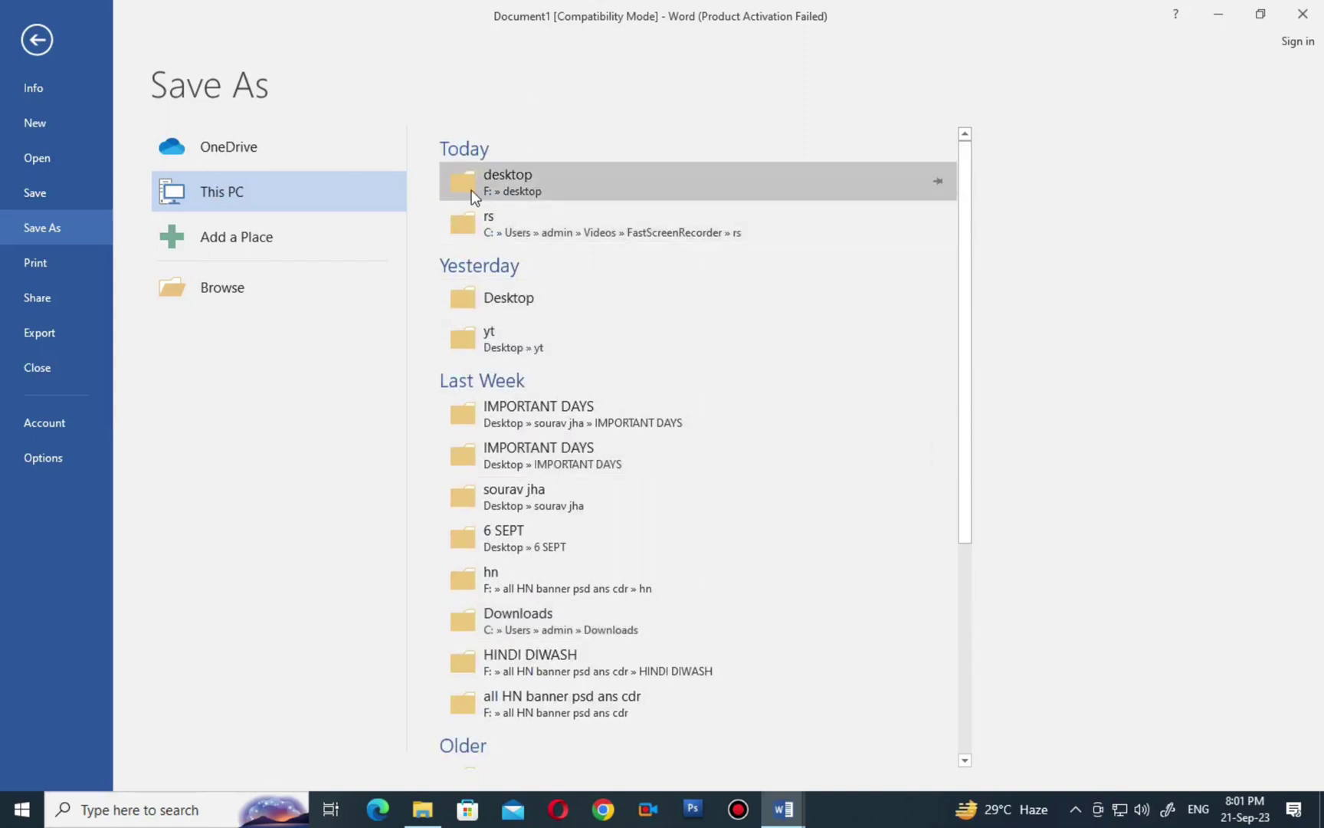
pyautogui.click(552, 187)
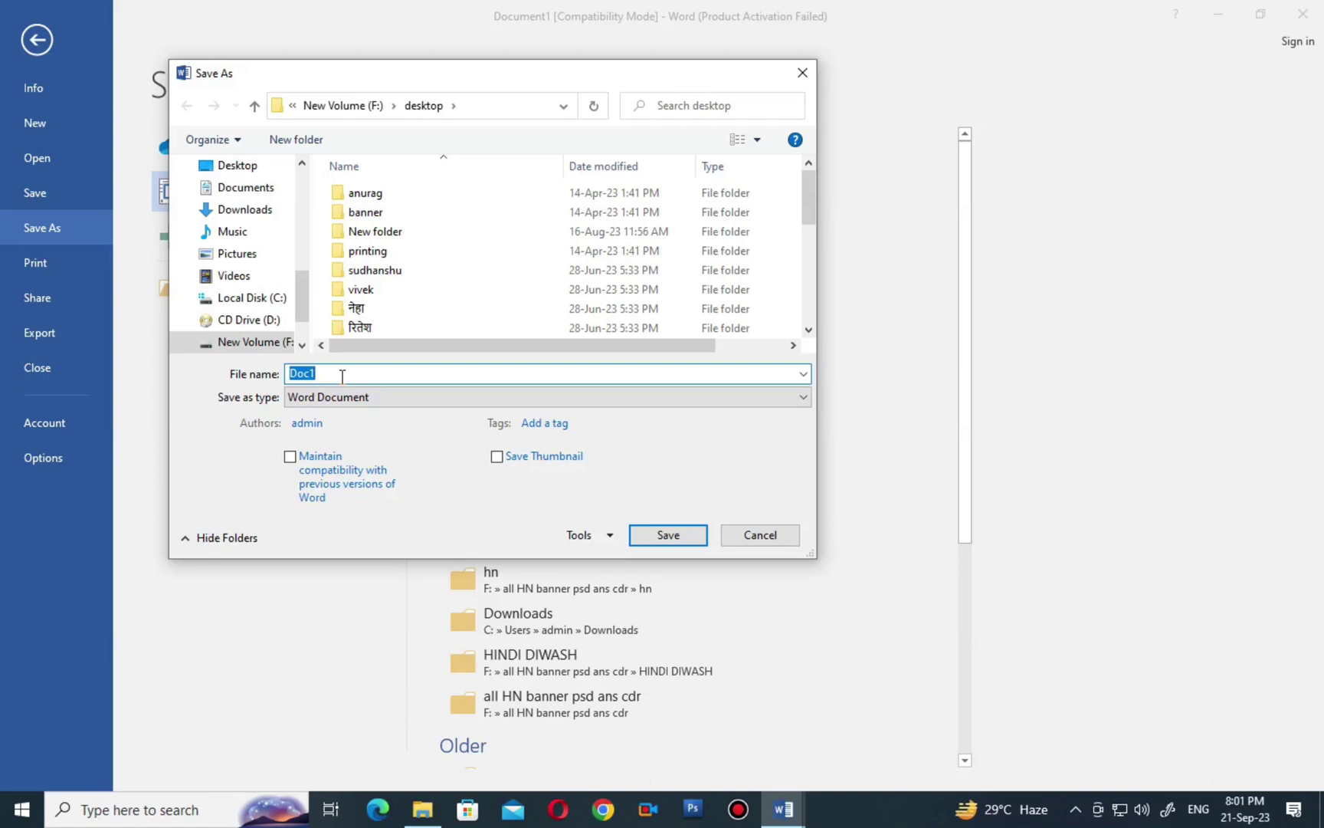
# Switch the save location to Desktop with file name xyz, then open the Tools dropdown.
pyautogui.write('xyz')
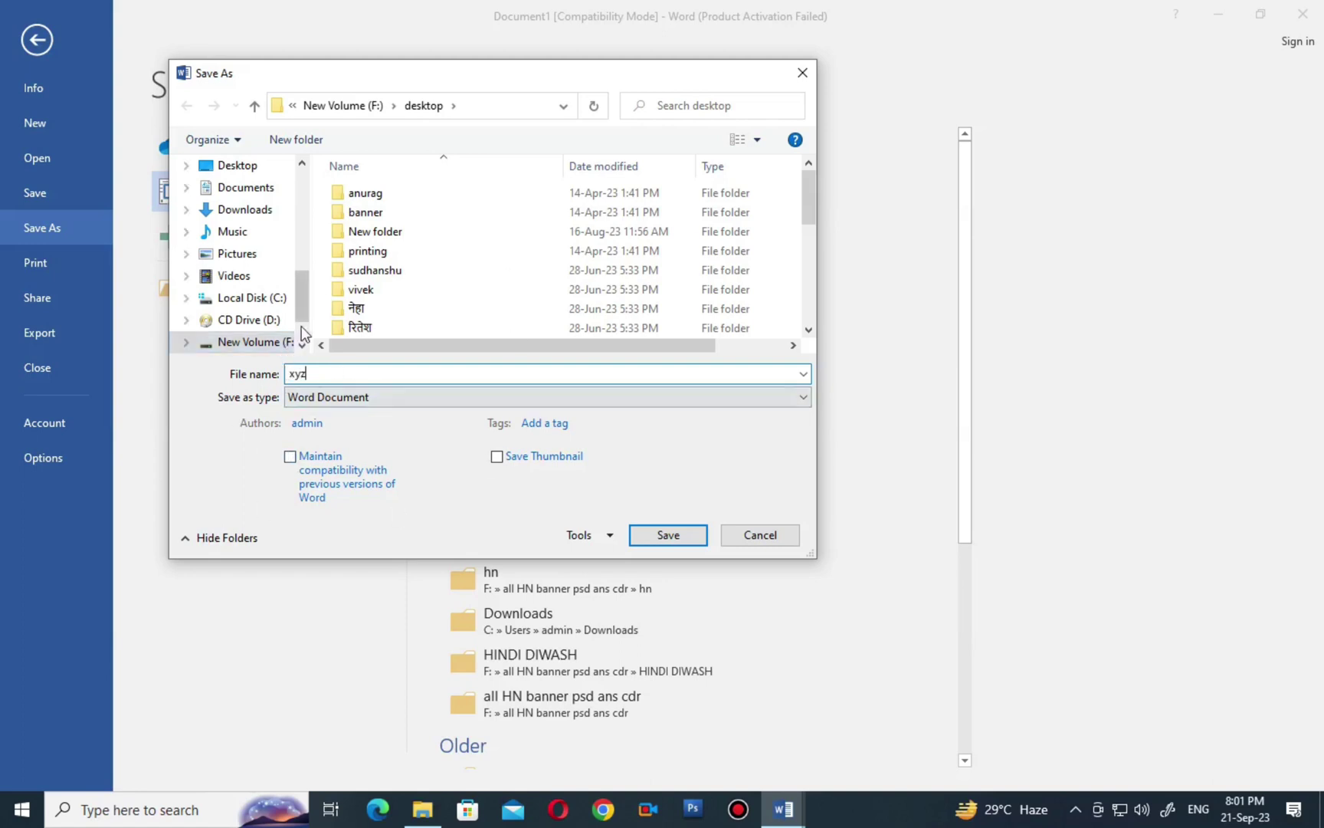
pyautogui.moveTo(303, 314); pyautogui.dragTo(276, 206)
pyautogui.click(240, 207)
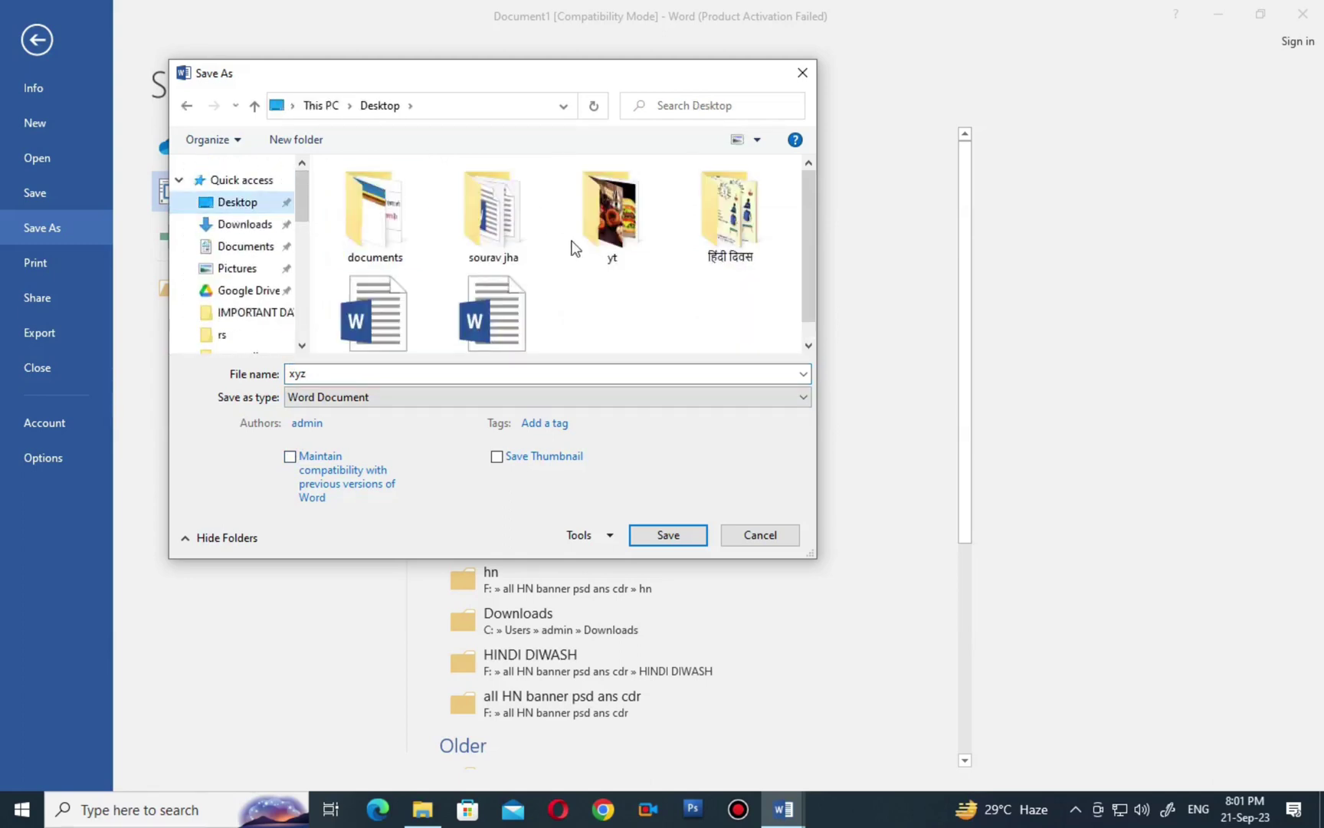
pyautogui.doubleClick(306, 374)
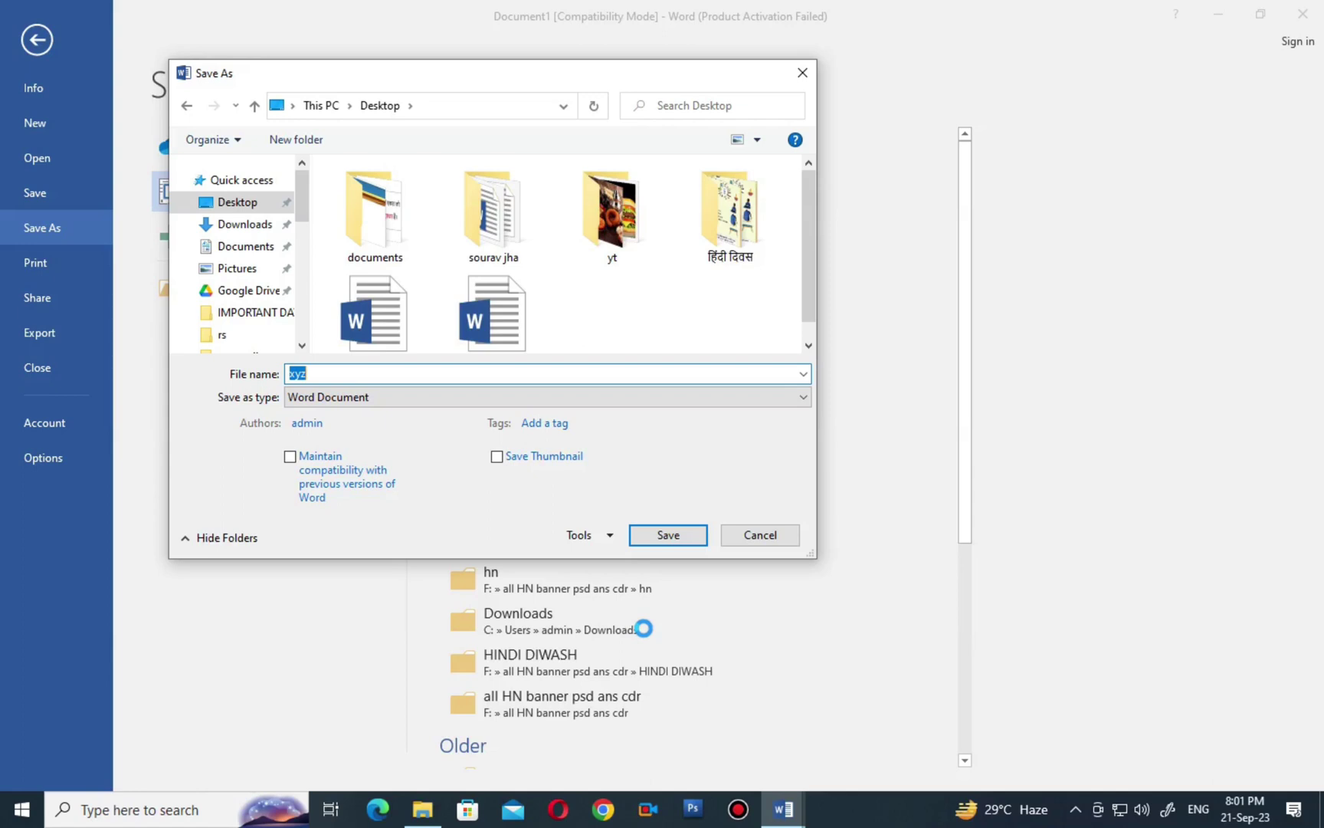
pyautogui.click(607, 539)
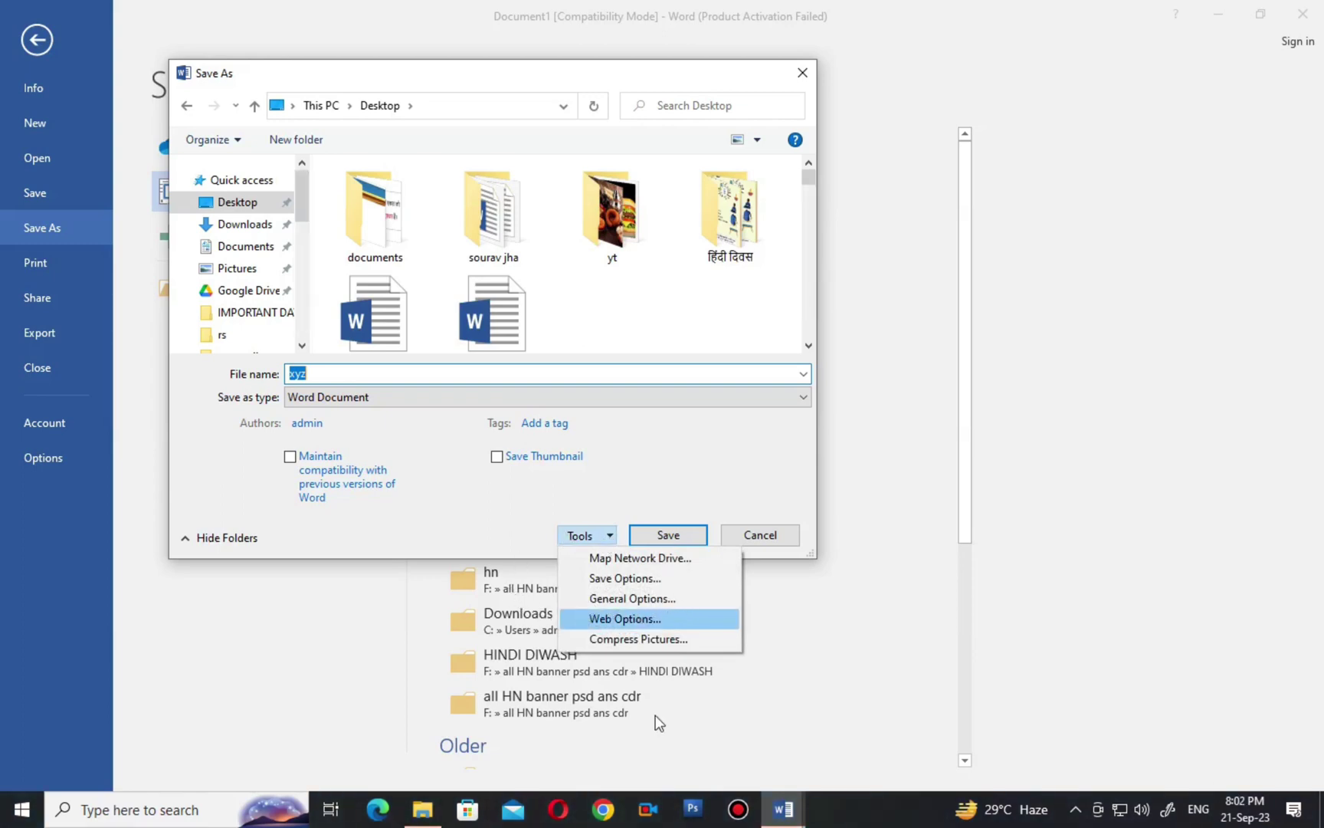
# In General Options, set and confirm a password to open, then save xyz to the Desktop.
pyautogui.click(664, 602)
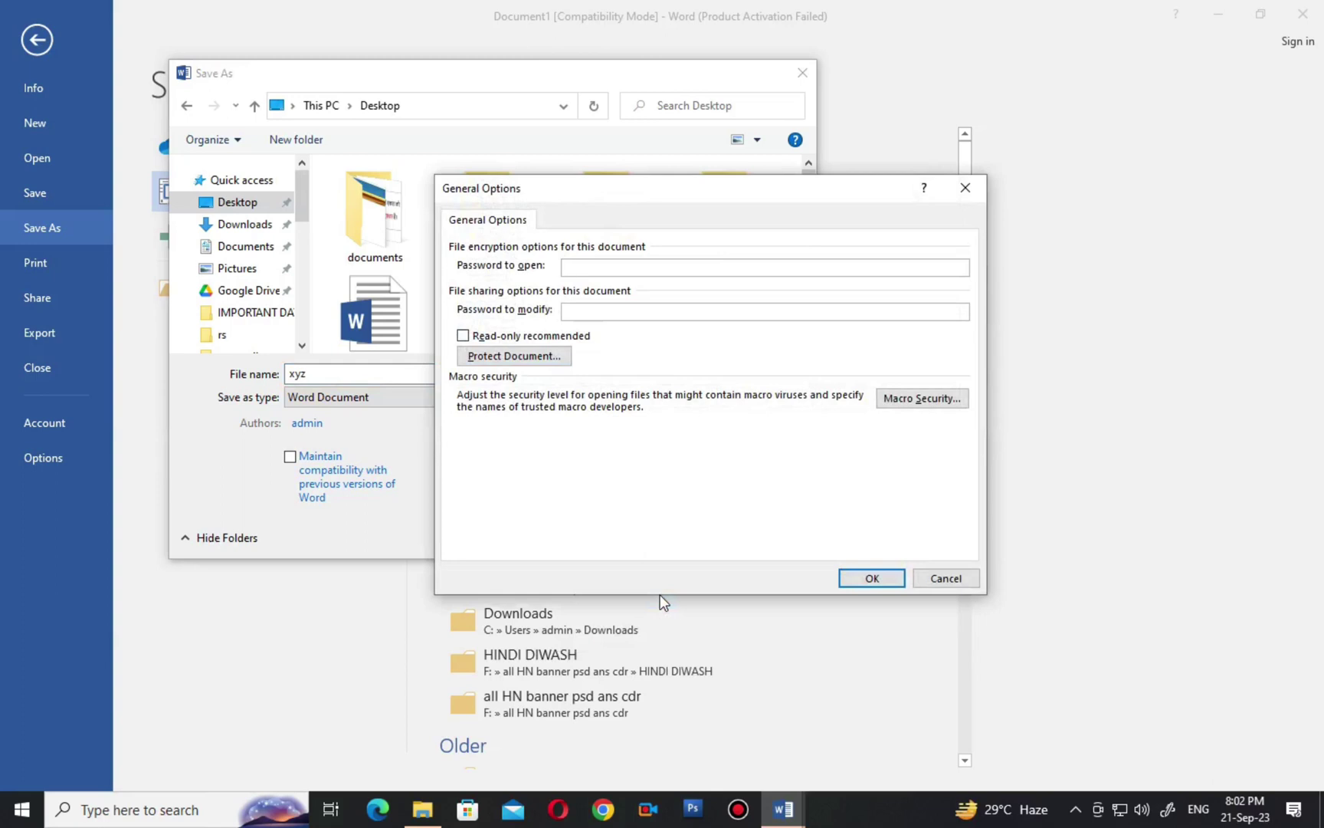
pyautogui.moveTo(656, 195); pyautogui.dragTo(638, 91)
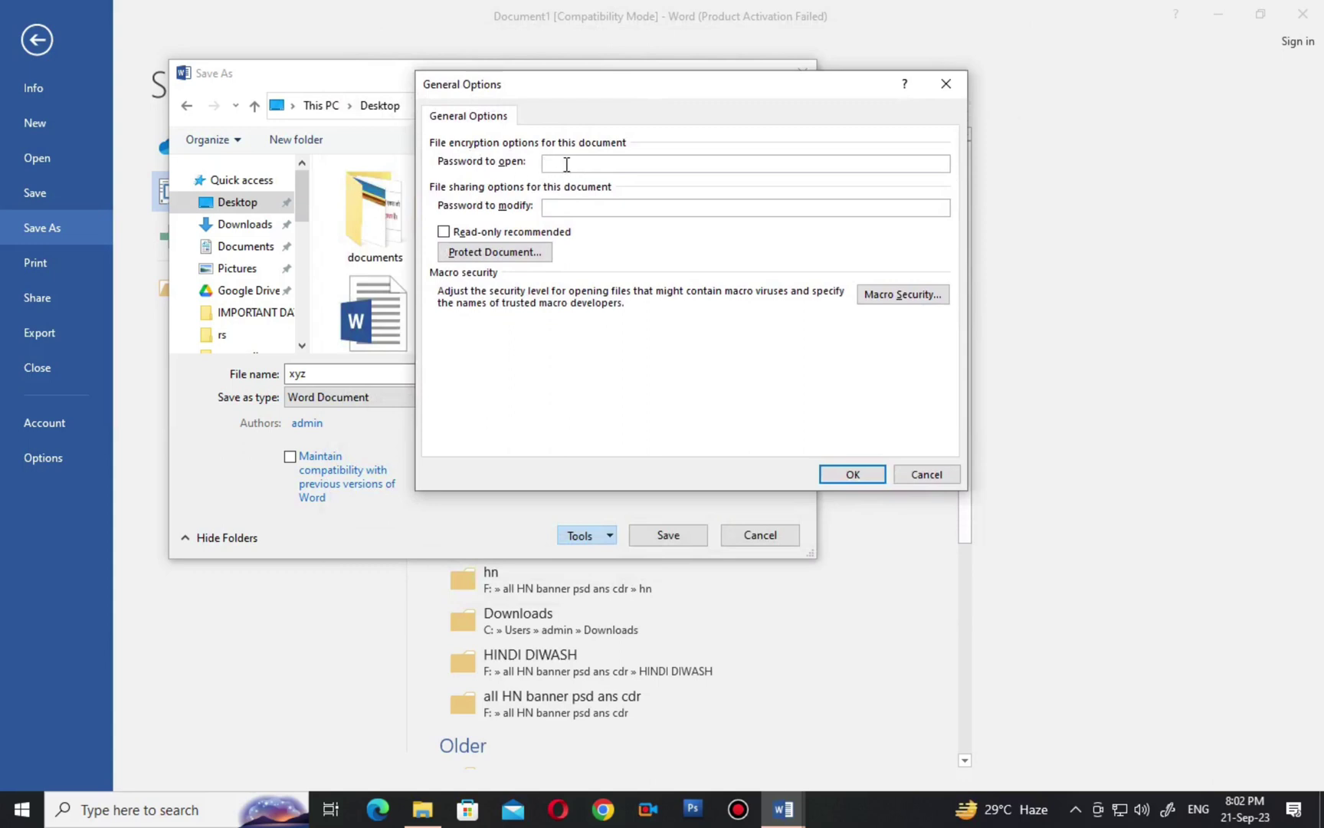
pyautogui.write('123')
pyautogui.click(842, 475)
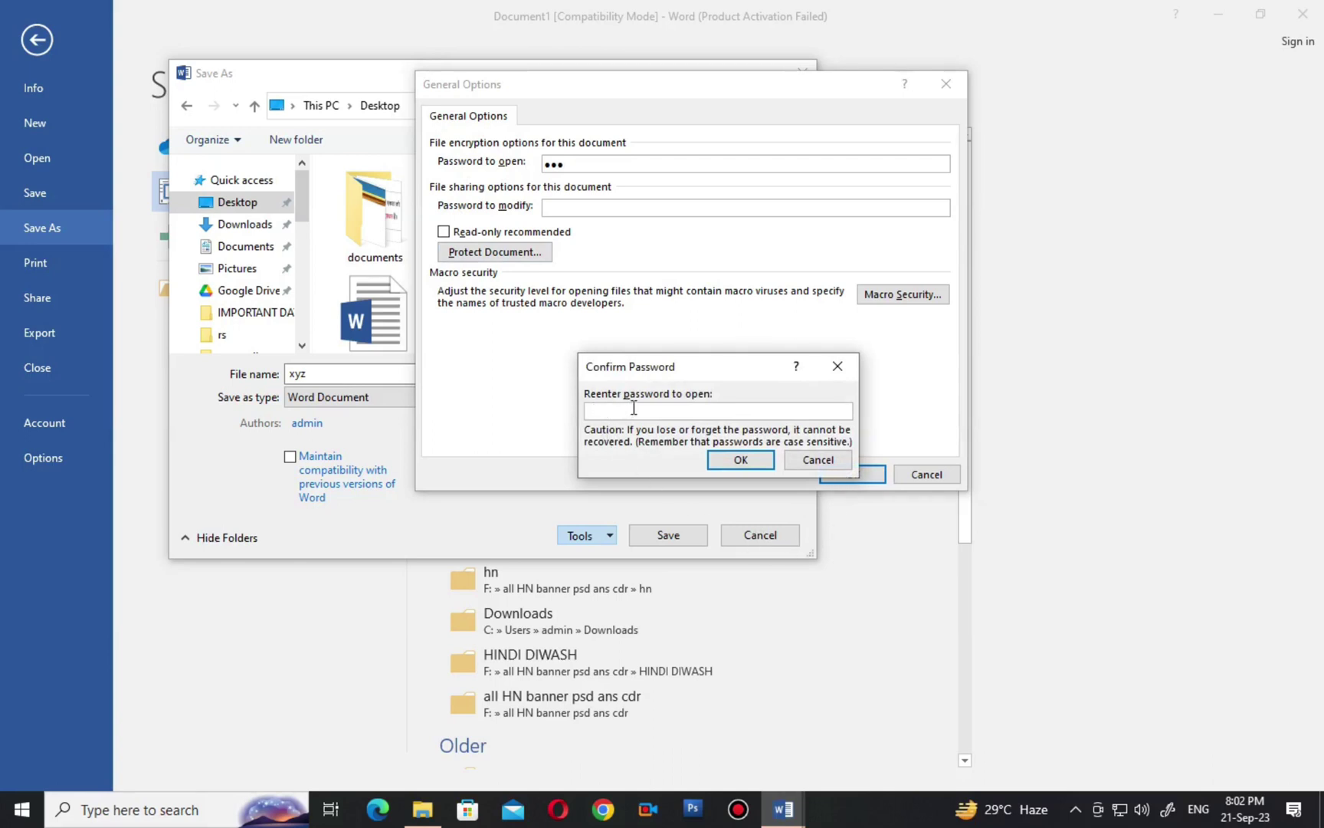
pyautogui.write('123')
pyautogui.click(740, 460)
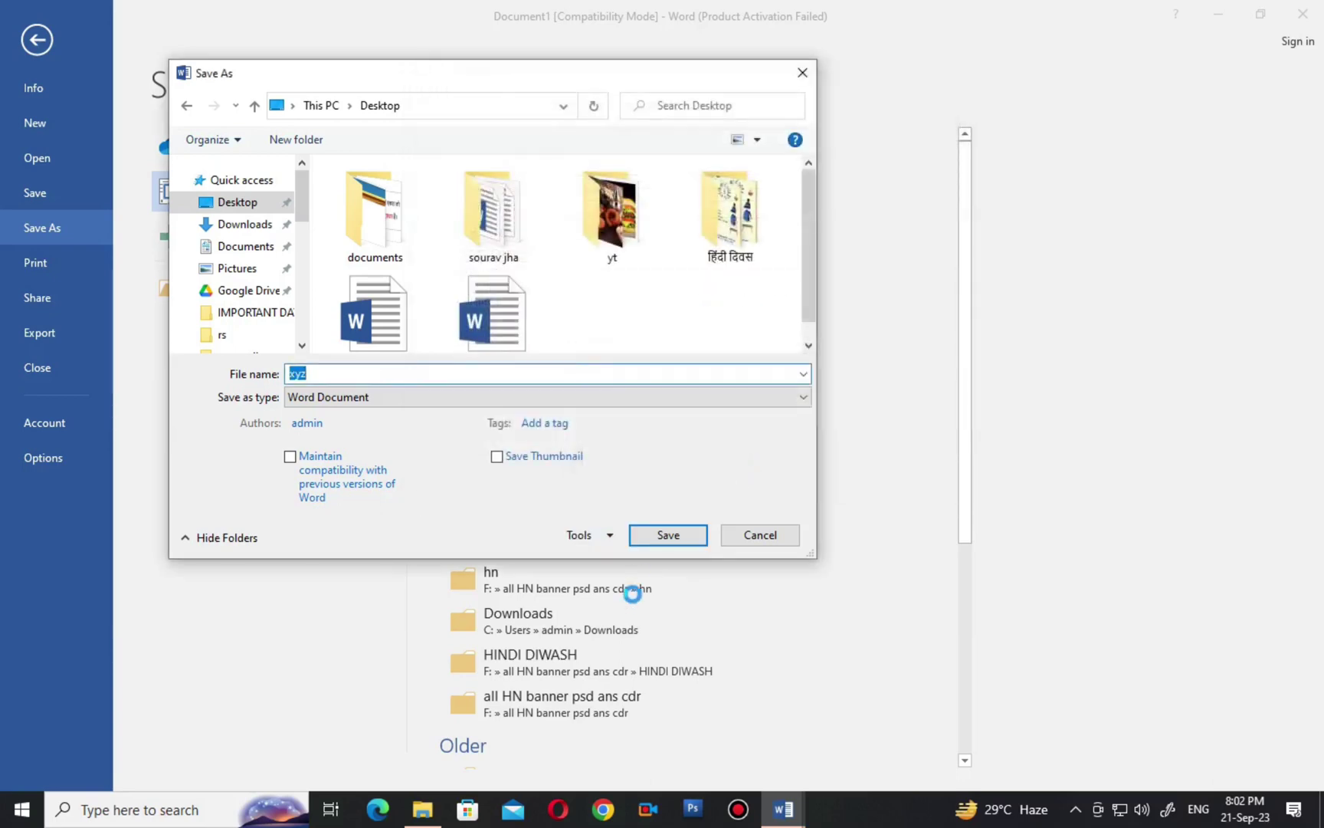
pyautogui.click(675, 538)
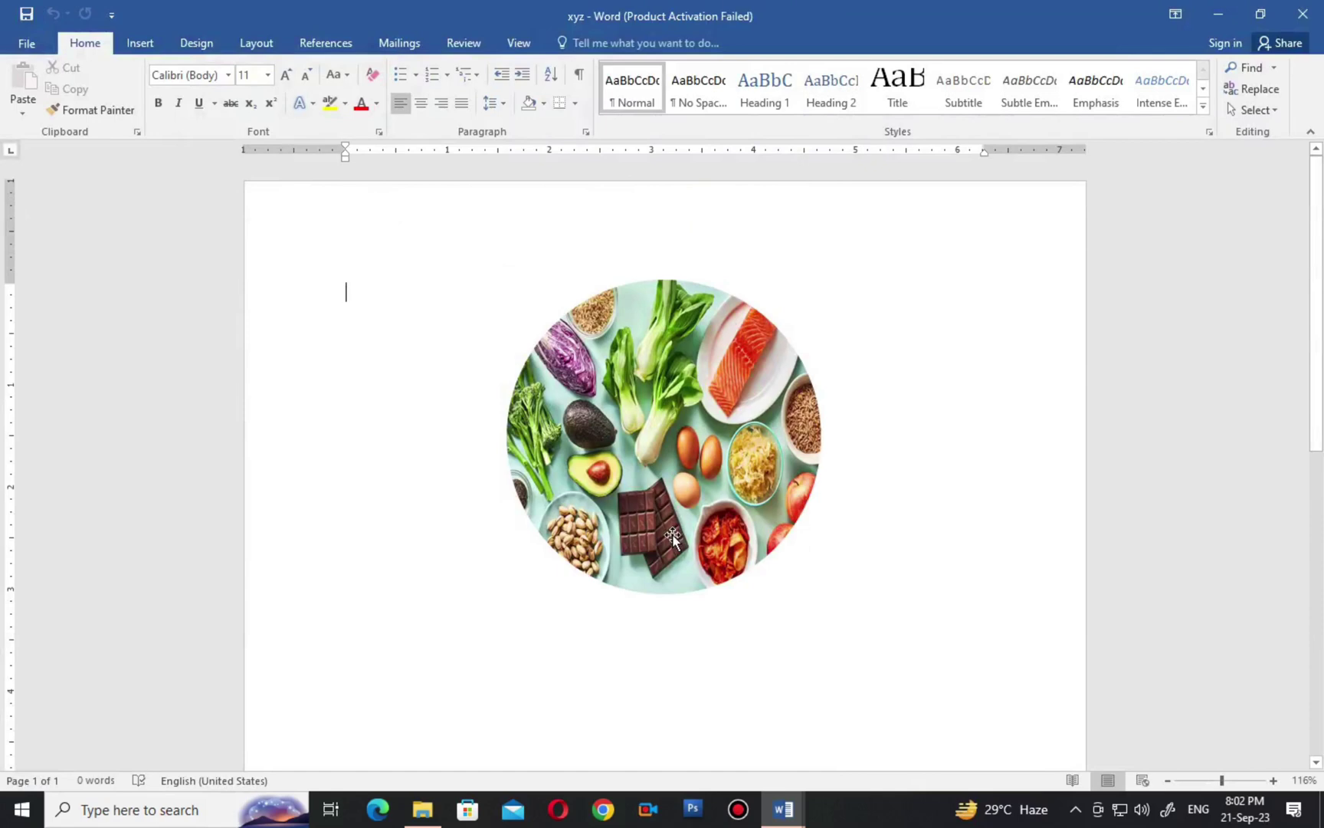
# Close both Word documents and File Explorer, then open xyz from its desktop icon.
pyautogui.click(1312, 10)
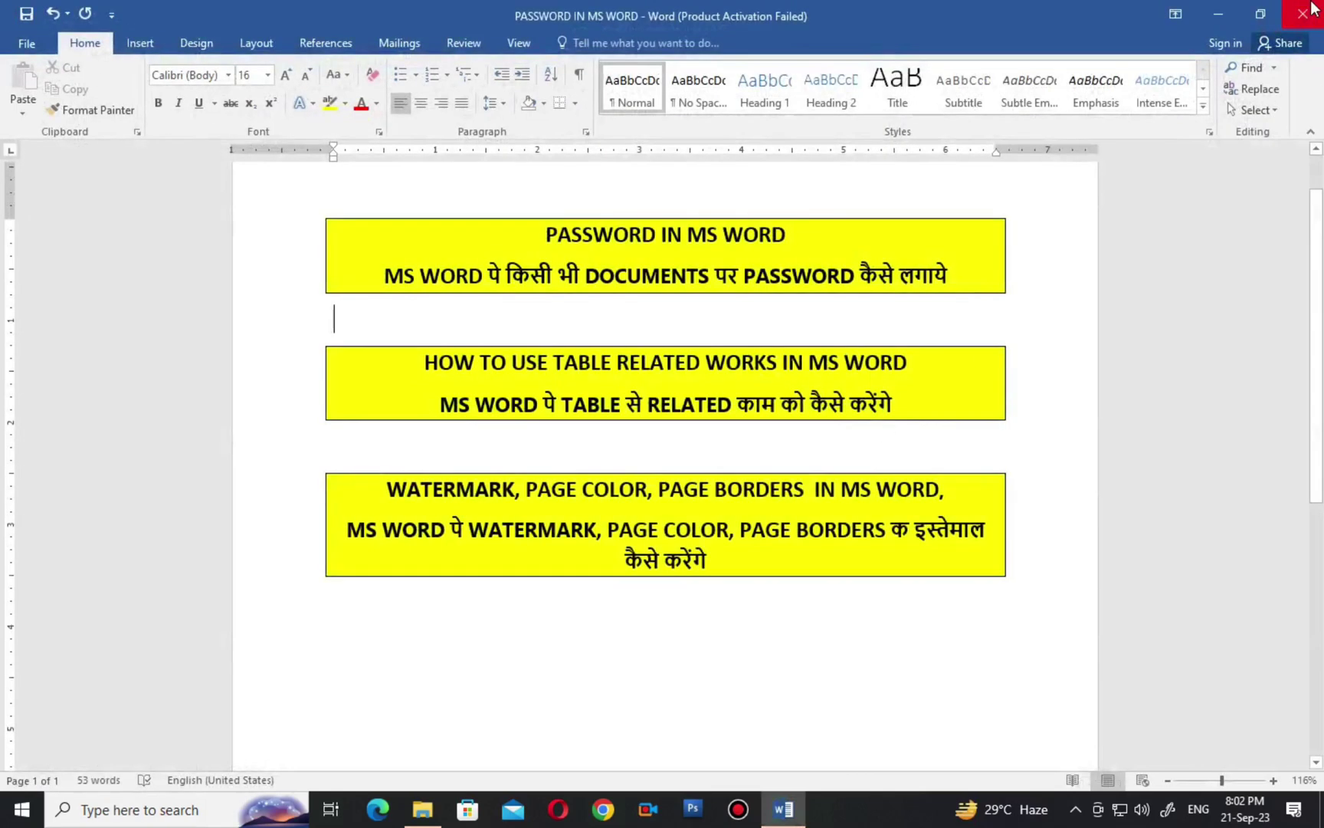
pyautogui.click(1302, 13)
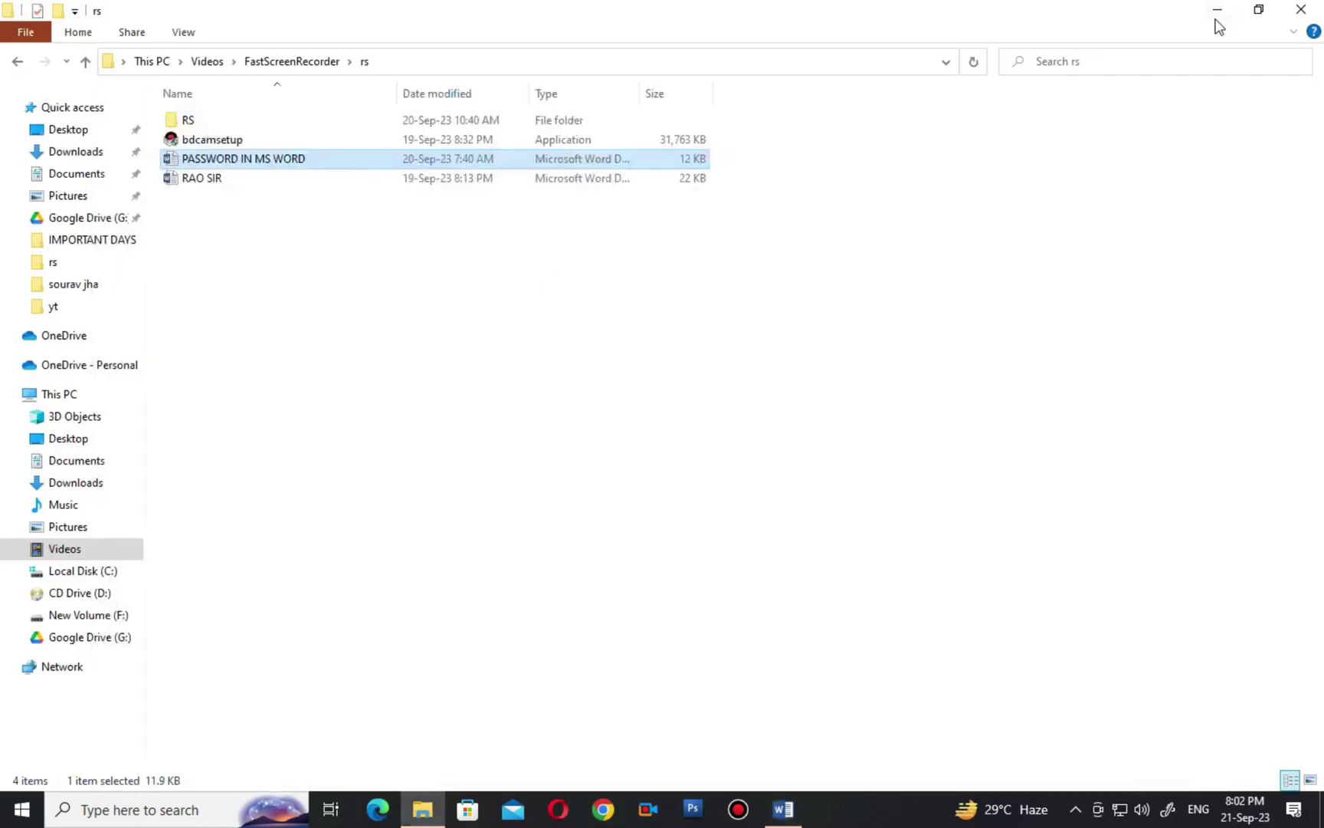
pyautogui.click(1302, 9)
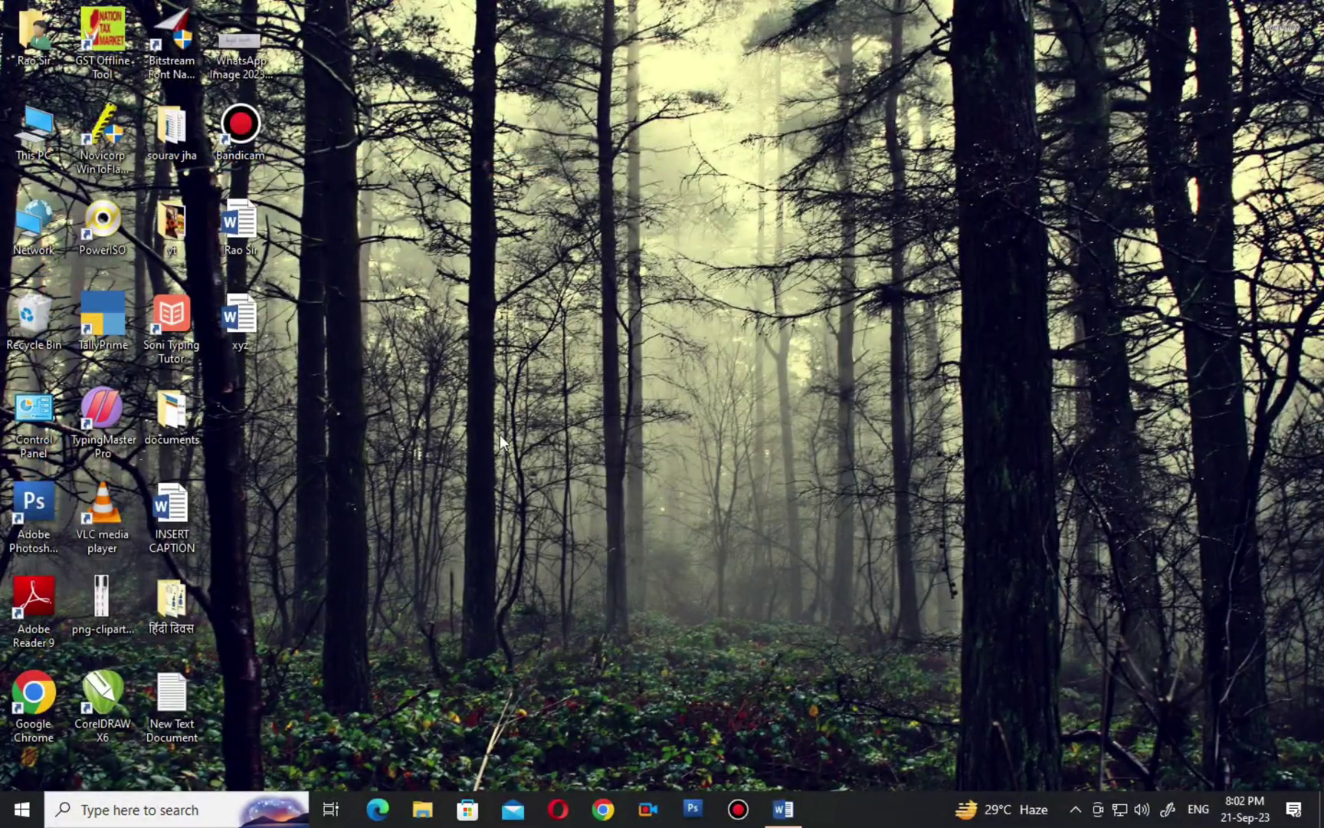
pyautogui.moveTo(229, 332); pyautogui.dragTo(858, 428)
pyautogui.doubleClick(857, 418)
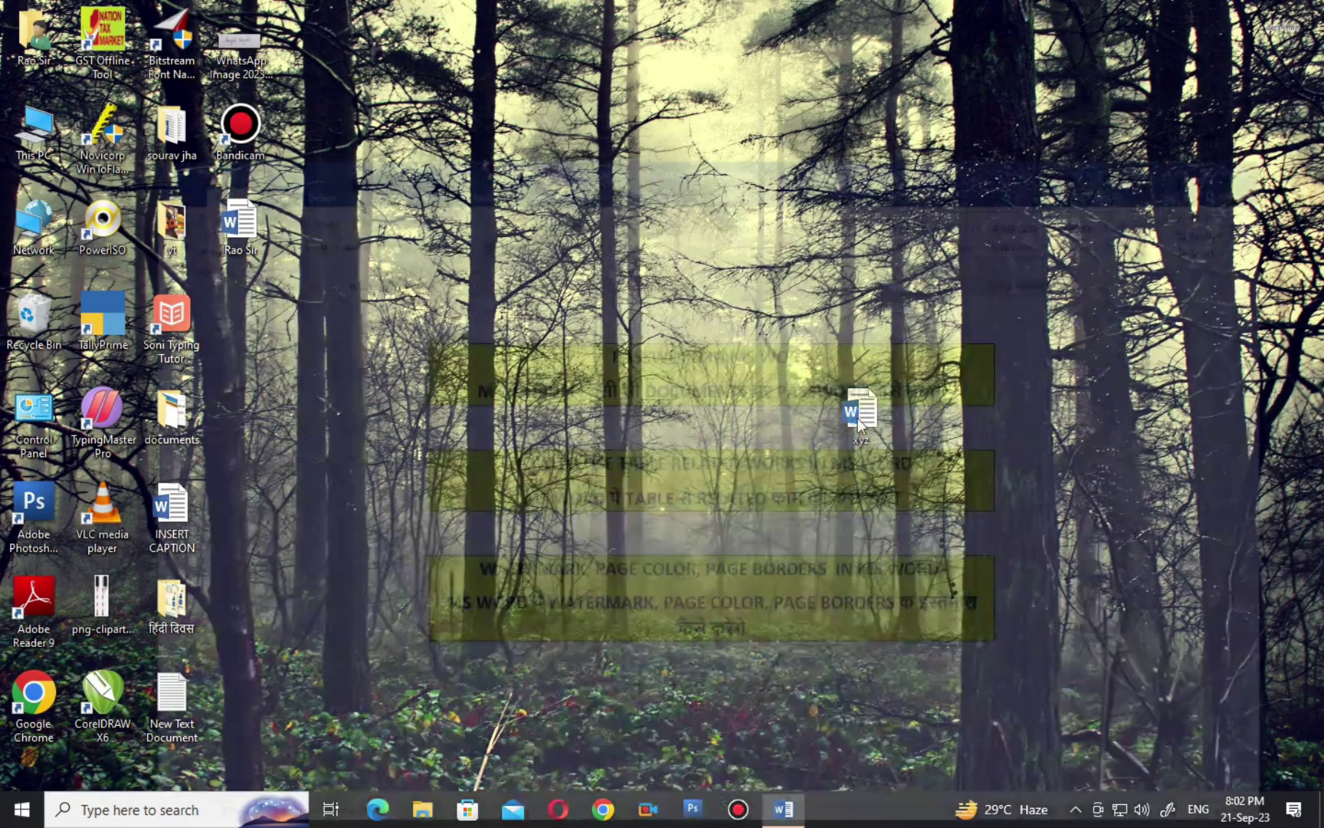
# Enter the open password to load xyz, then go to the File info page.
pyautogui.moveTo(685, 218)
pyautogui.mouseDown()
pyautogui.moveTo(532, 224)
pyautogui.moveTo(621, 350)
pyautogui.moveTo(679, 243)
pyautogui.moveTo(669, 203)
pyautogui.mouseUp()
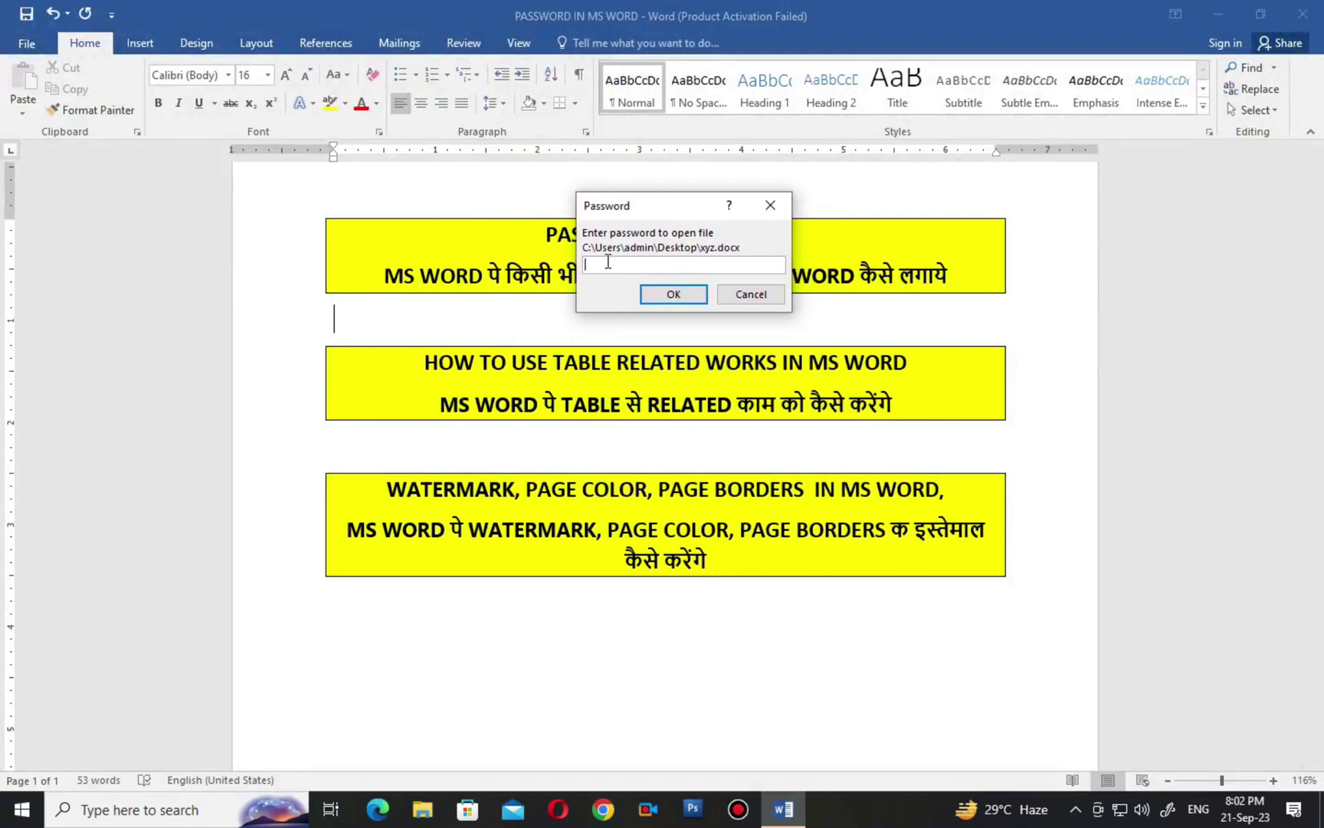
pyautogui.write('123')
pyautogui.click(675, 294)
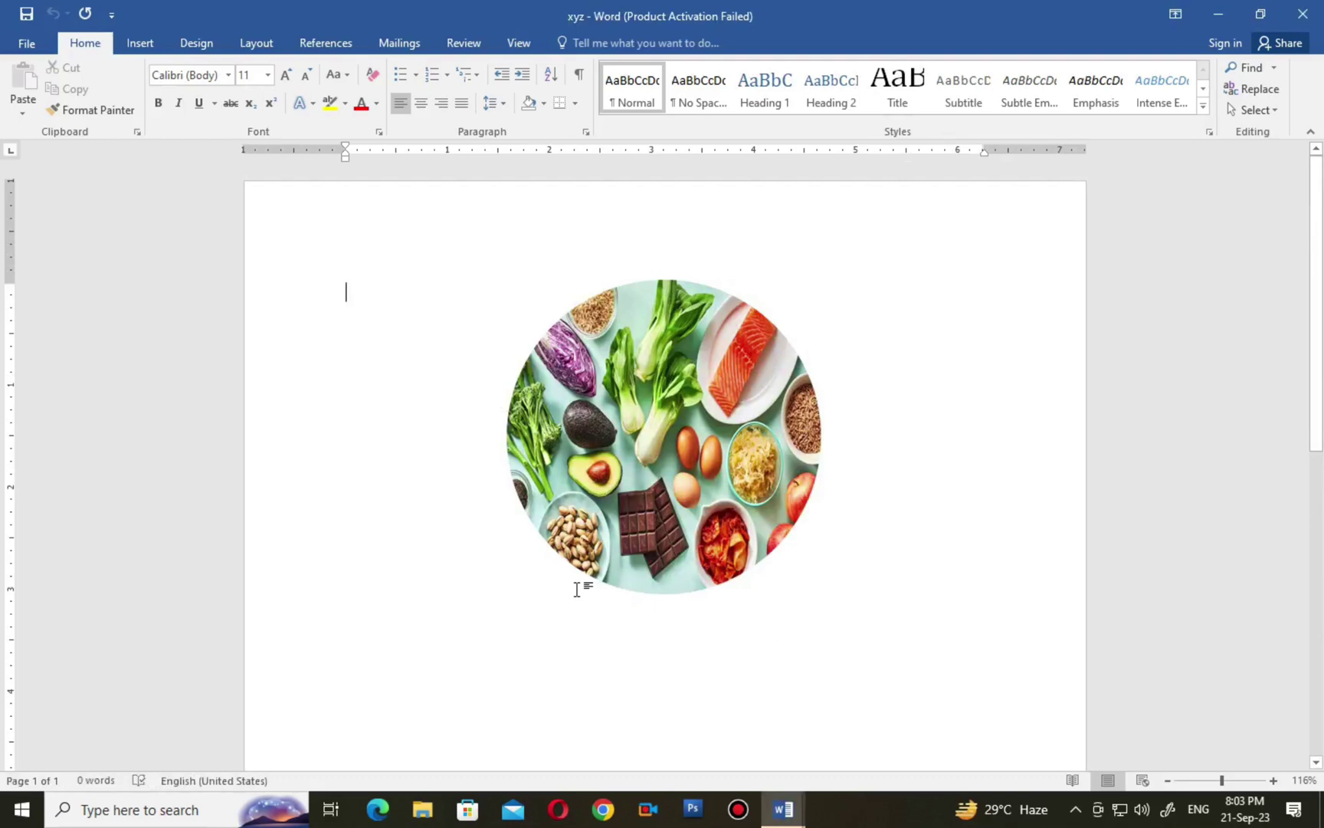
pyautogui.click(23, 43)
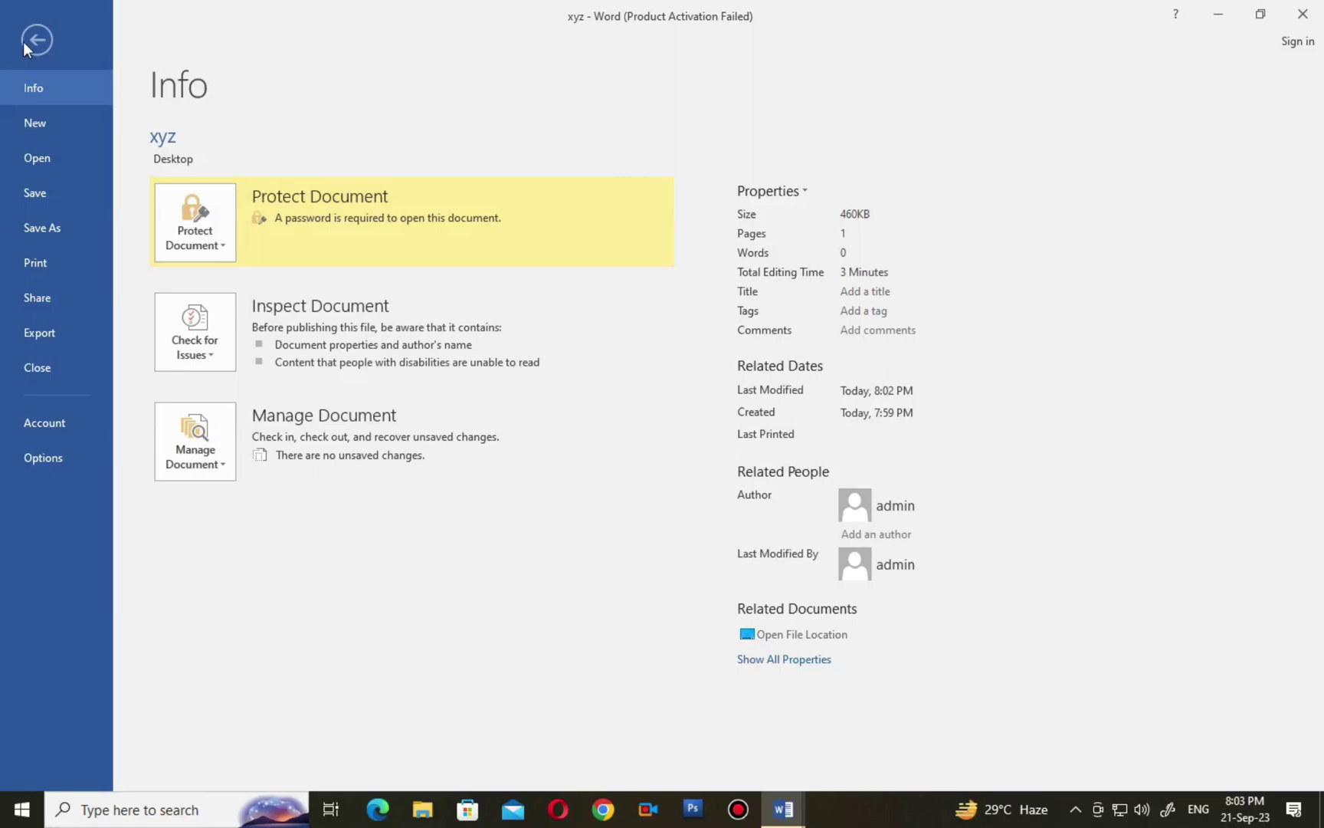
# Return to the document and reopen the Info page showing the open-password protection.
pyautogui.click(23, 42)
pyautogui.click(23, 42)
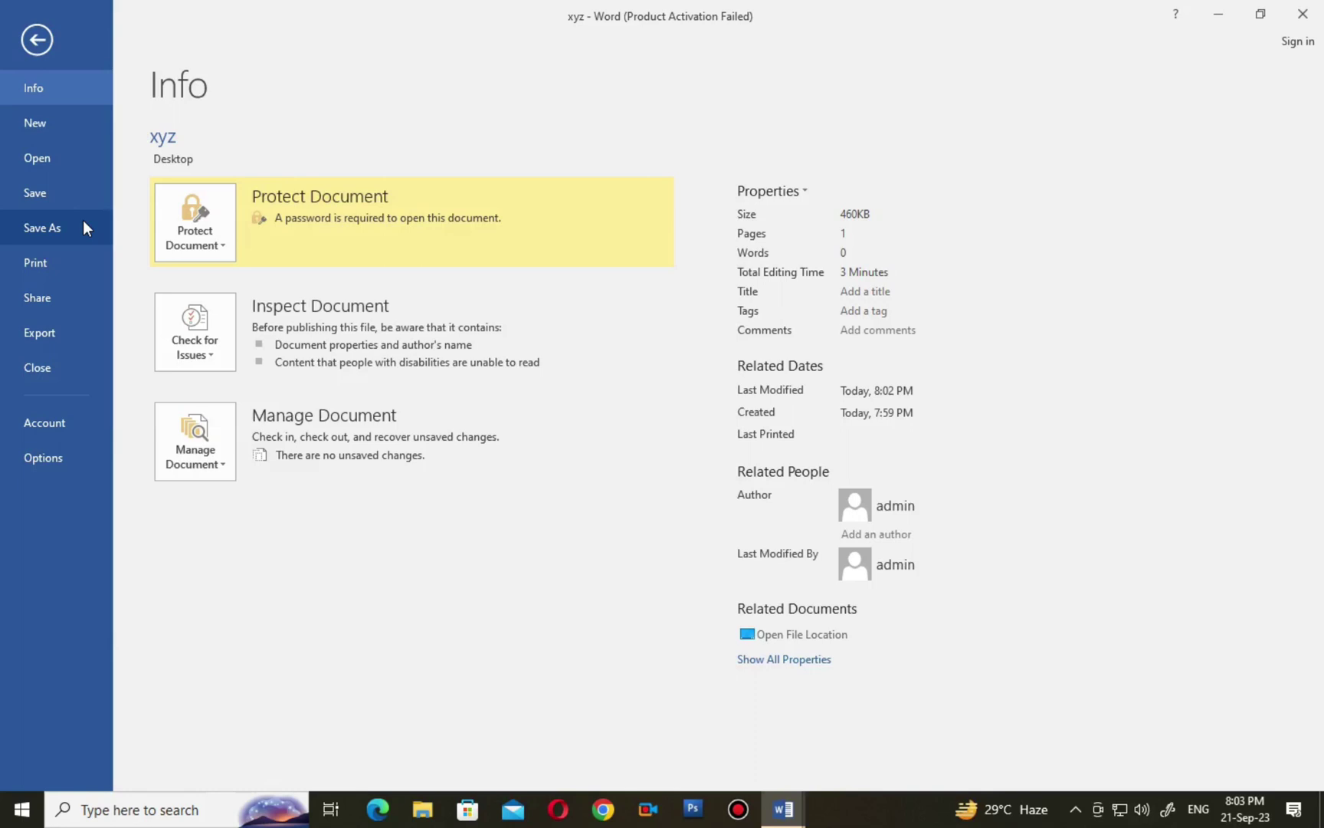
# Start a Save As to the Desktop and open Tools > General Options.
pyautogui.click(83, 228)
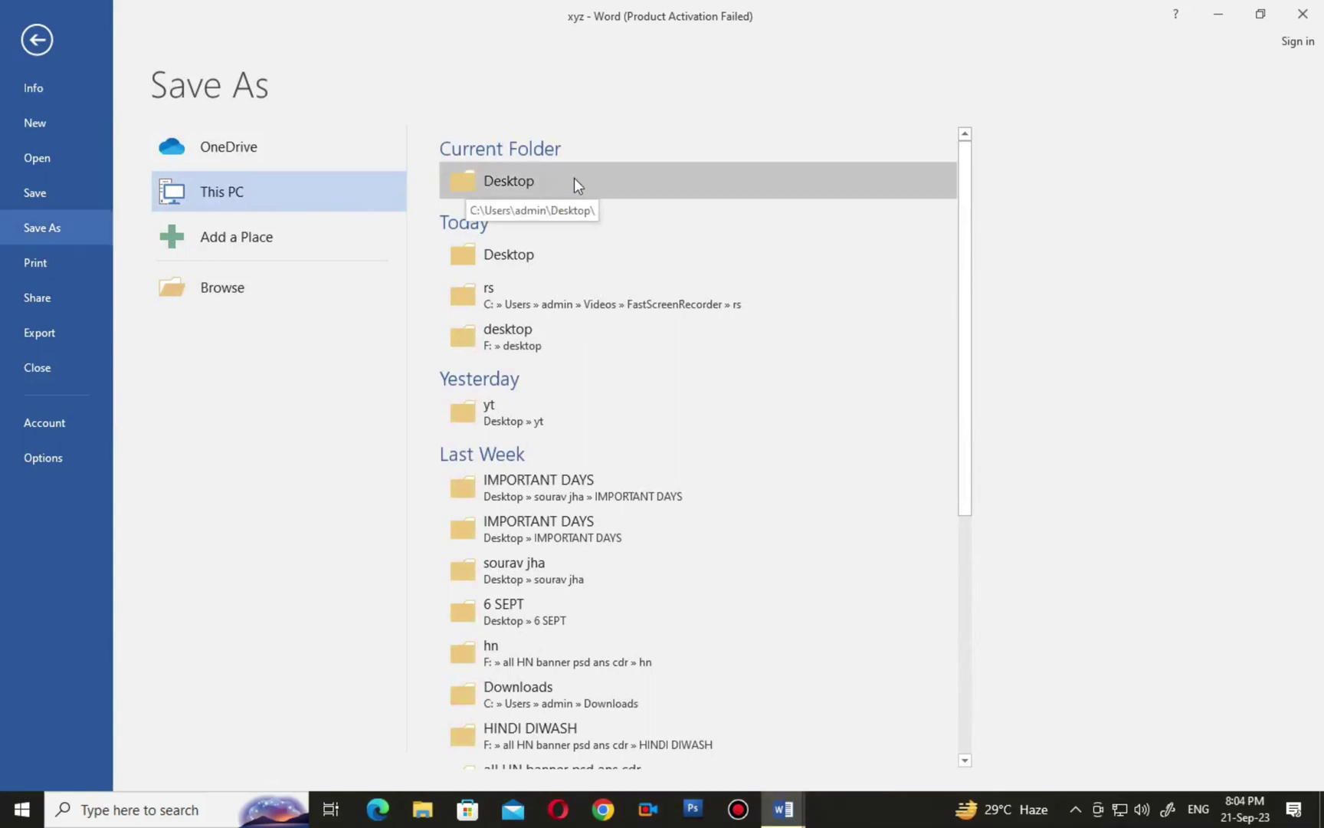
pyautogui.click(550, 172)
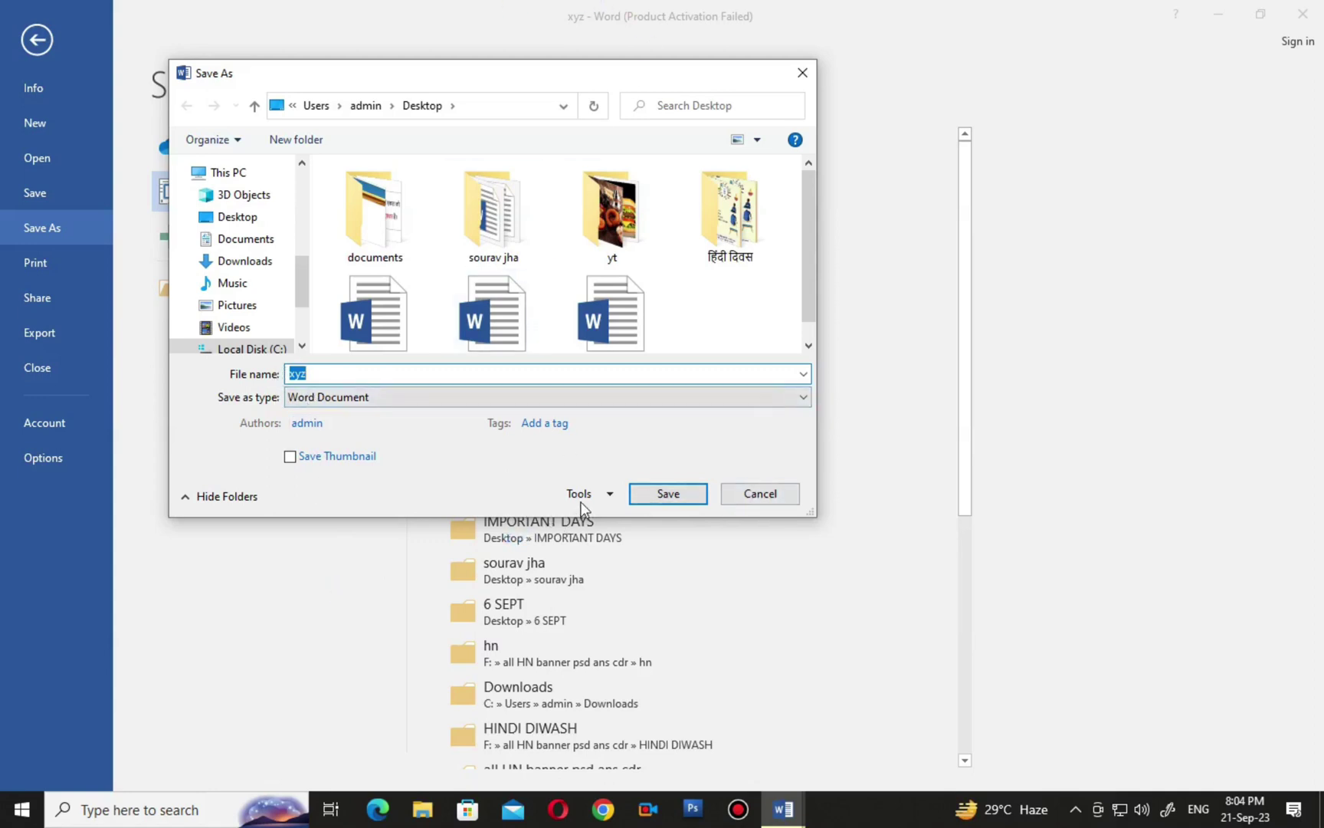
pyautogui.click(601, 495)
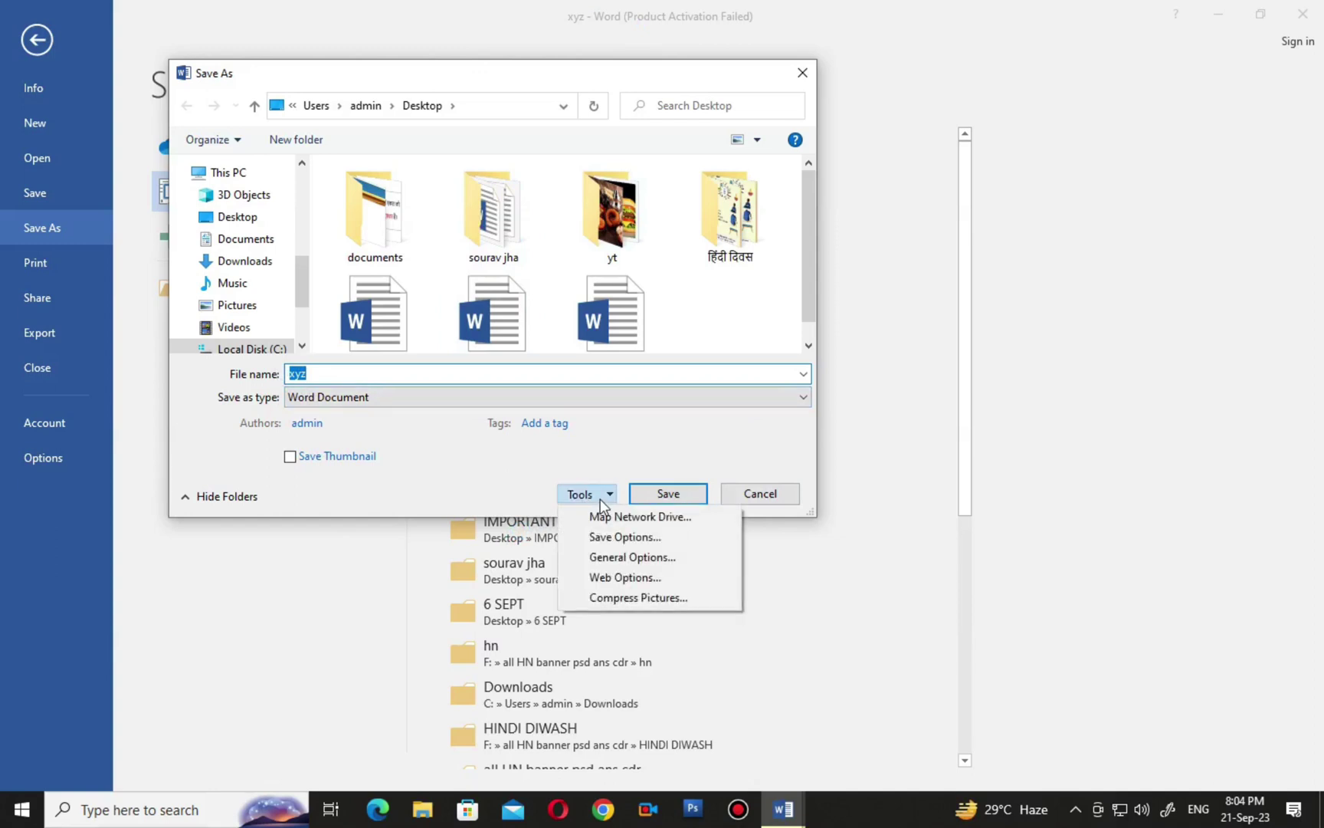
pyautogui.click(655, 557)
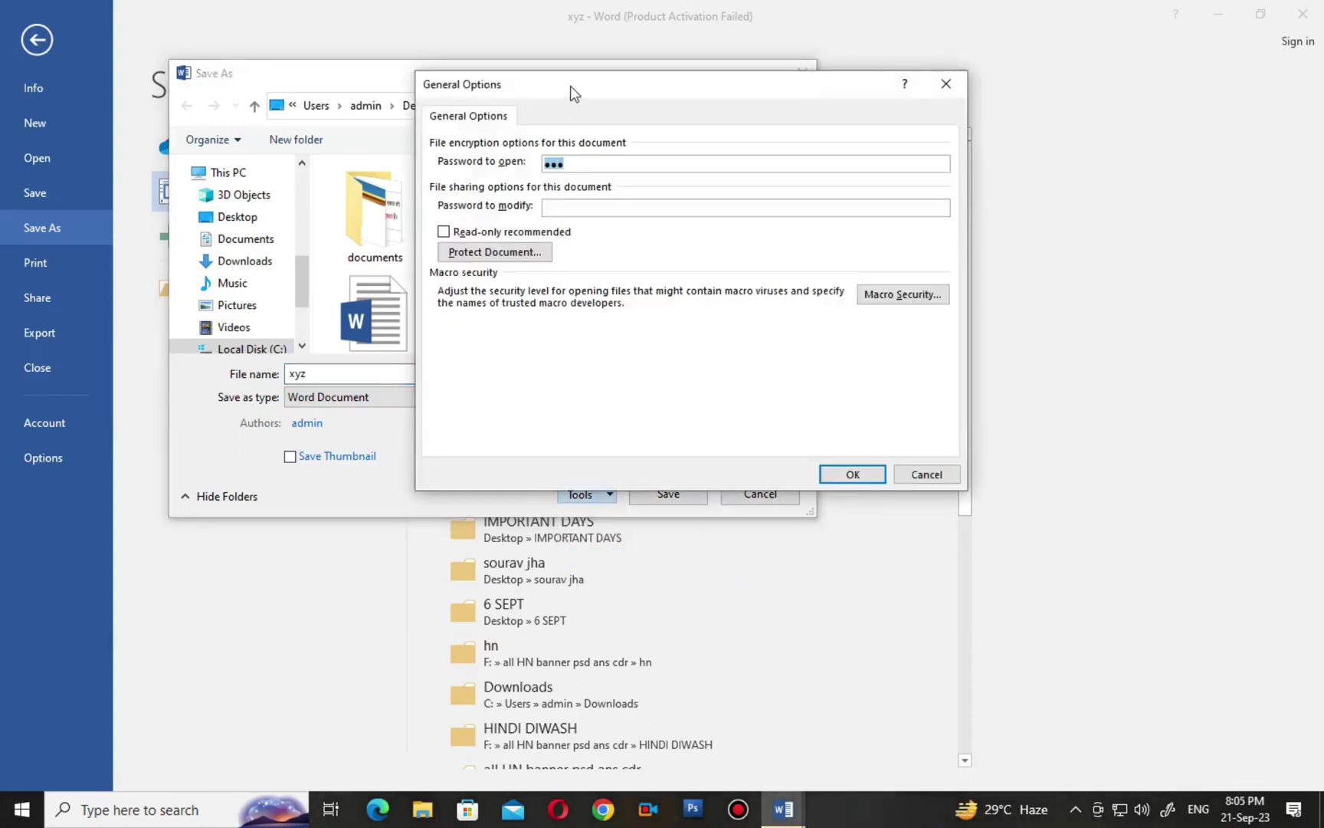
pyautogui.moveTo(603, 139); pyautogui.dragTo(550, 96)
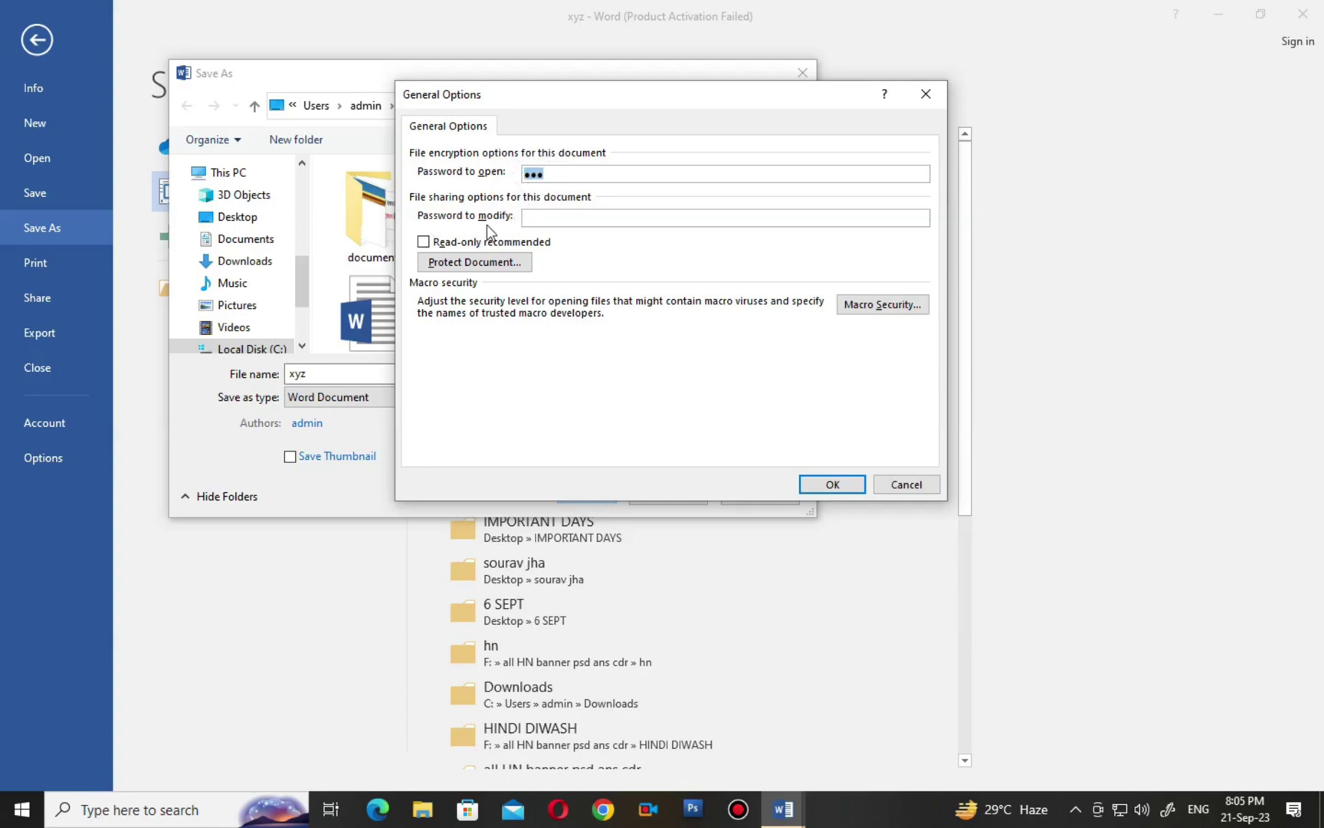
# Enter and confirm a password to modify, then save xyz.
pyautogui.click(549, 222)
pyautogui.write('123')
pyautogui.click(832, 484)
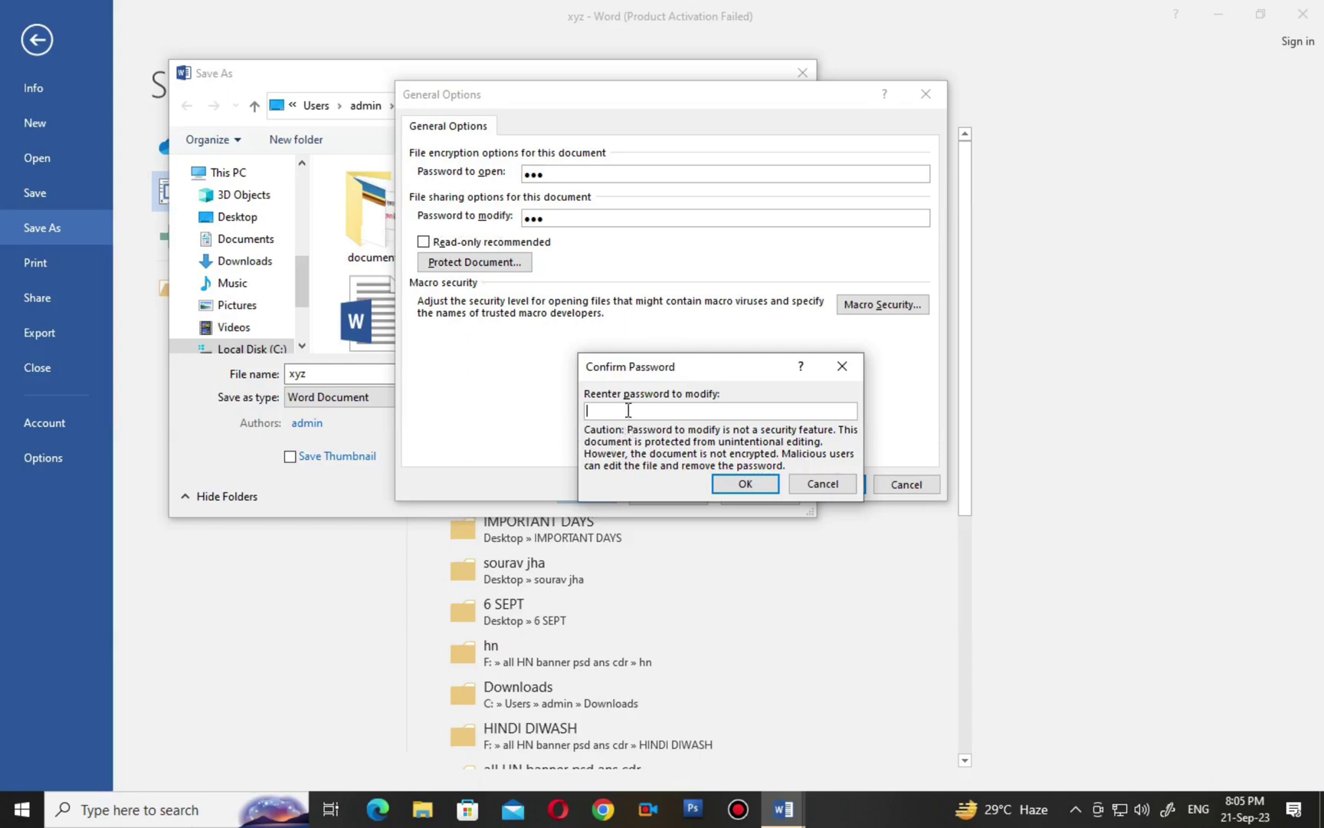
pyautogui.write('123')
pyautogui.click(745, 483)
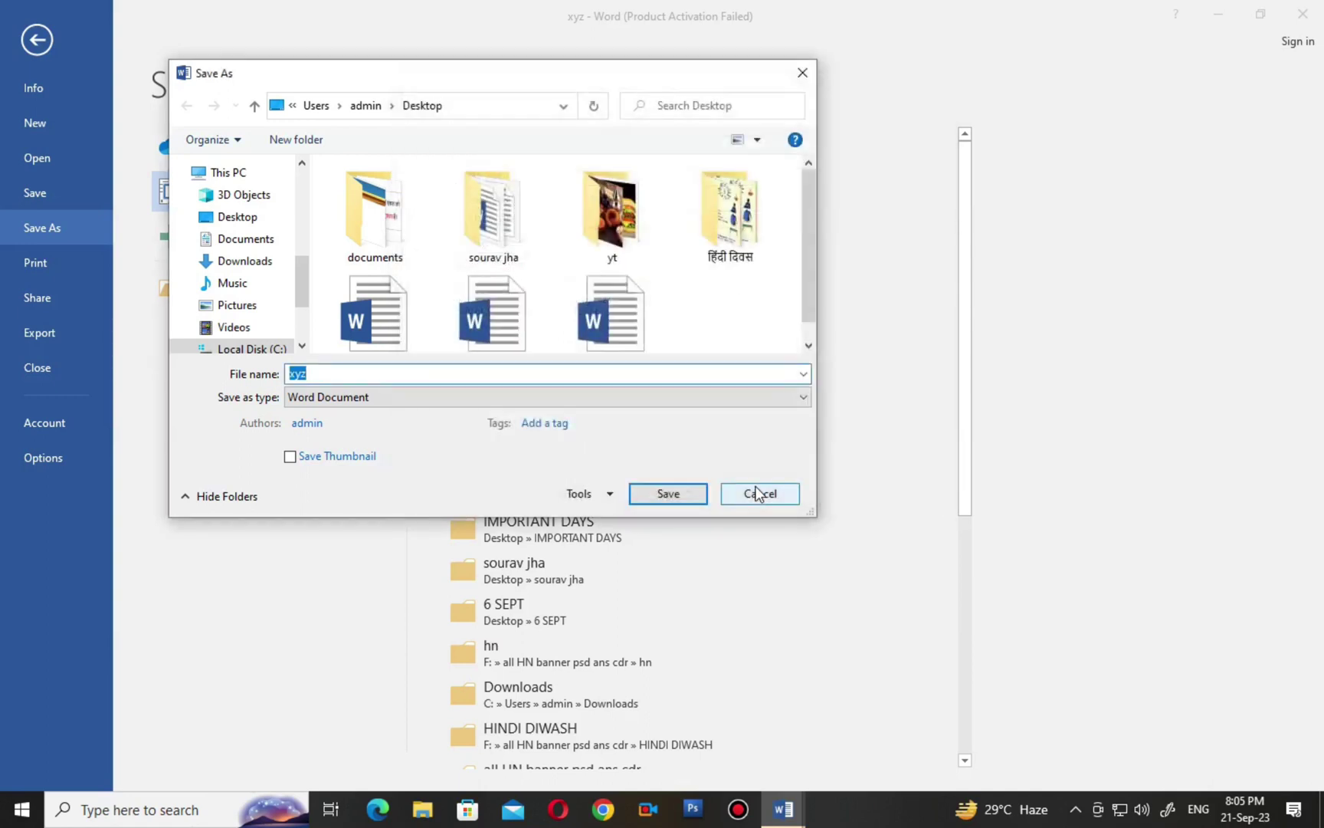
pyautogui.click(677, 498)
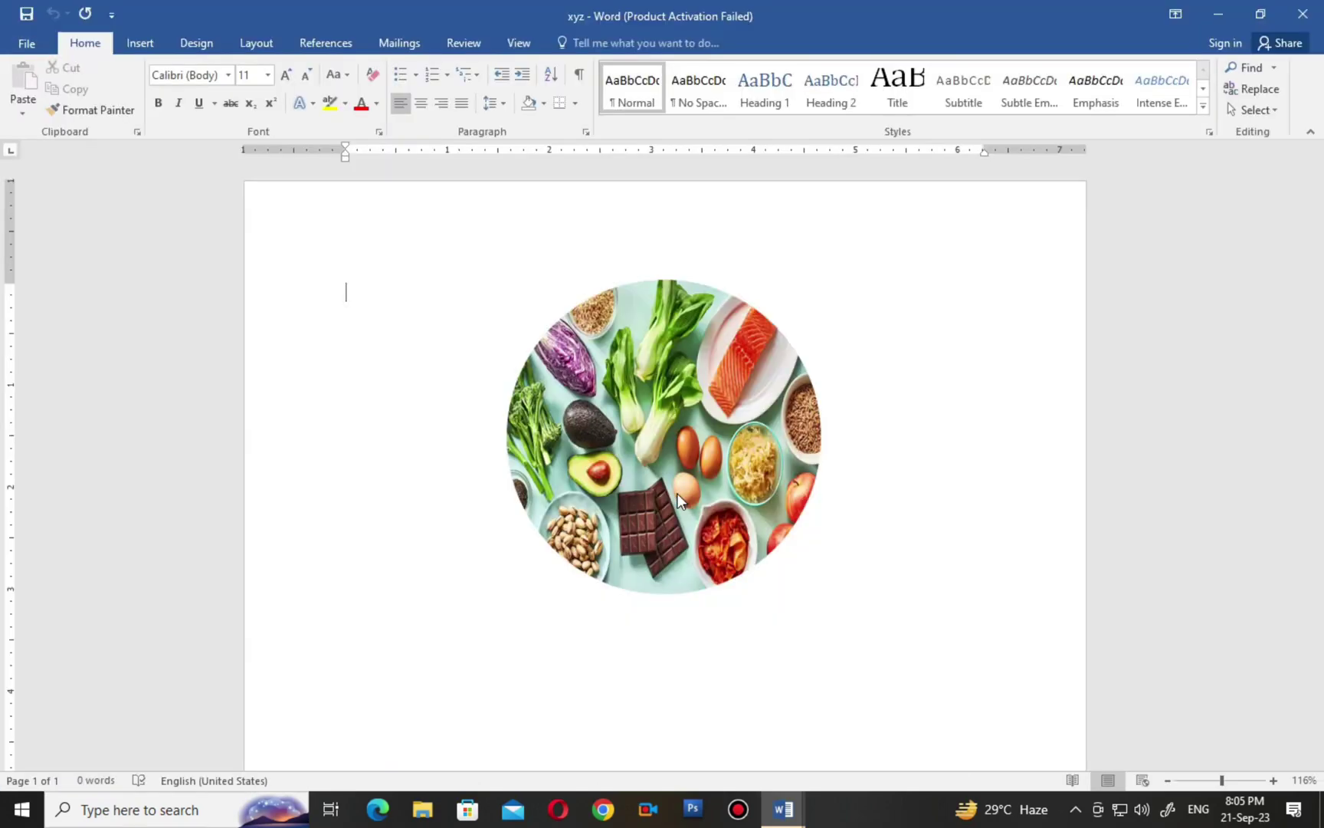
# Close xyz, minimize Word, and open xyz again from the desktop icon.
pyautogui.click(1314, 8)
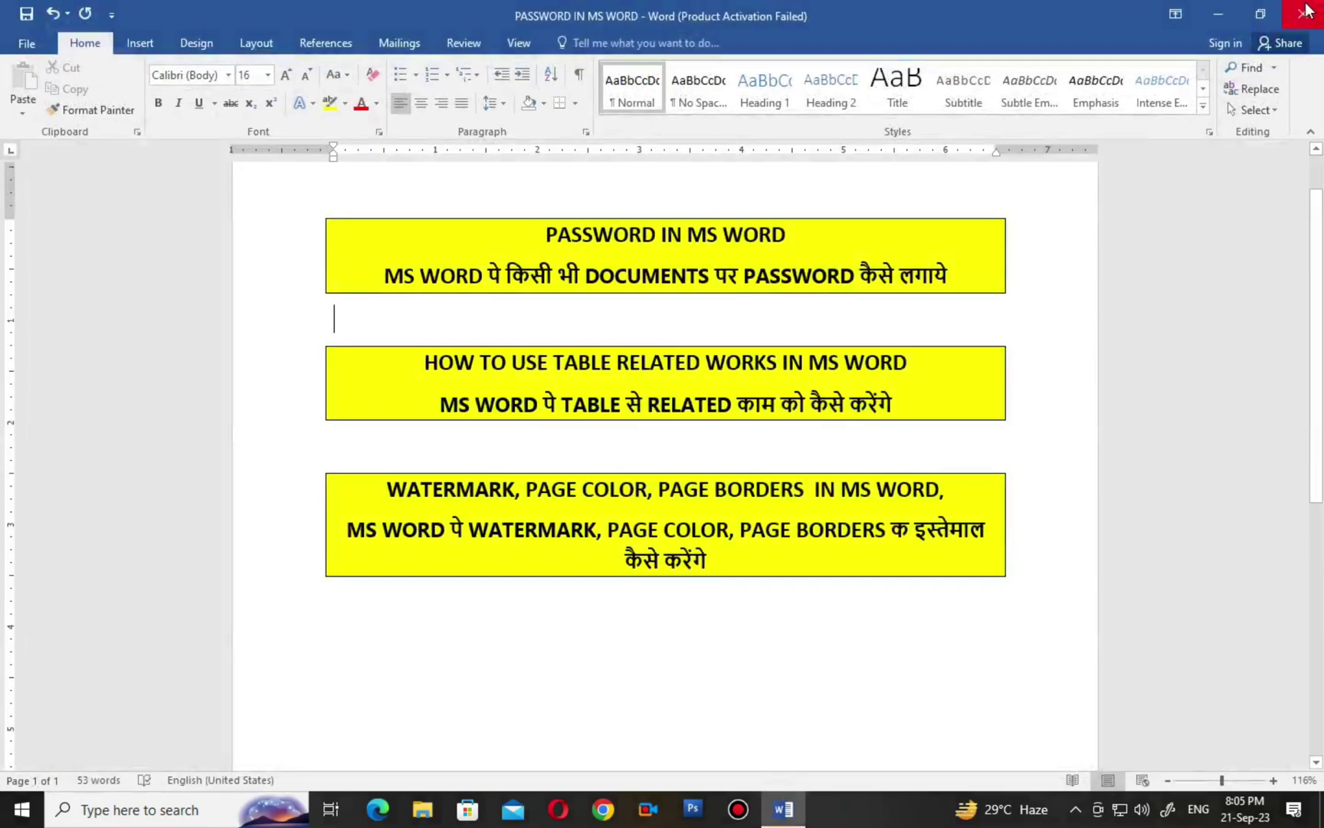
pyautogui.click(1220, 14)
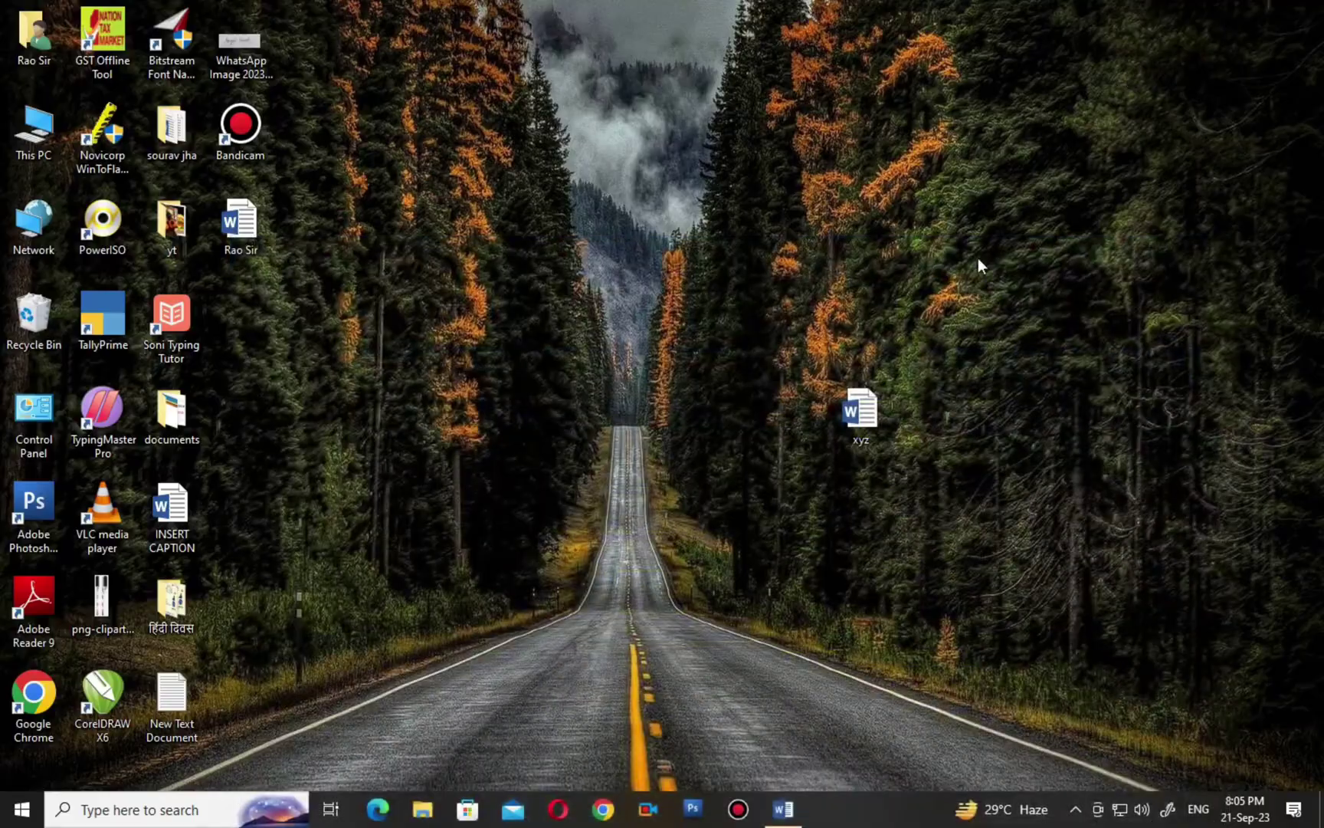
pyautogui.moveTo(890, 434); pyautogui.dragTo(754, 322)
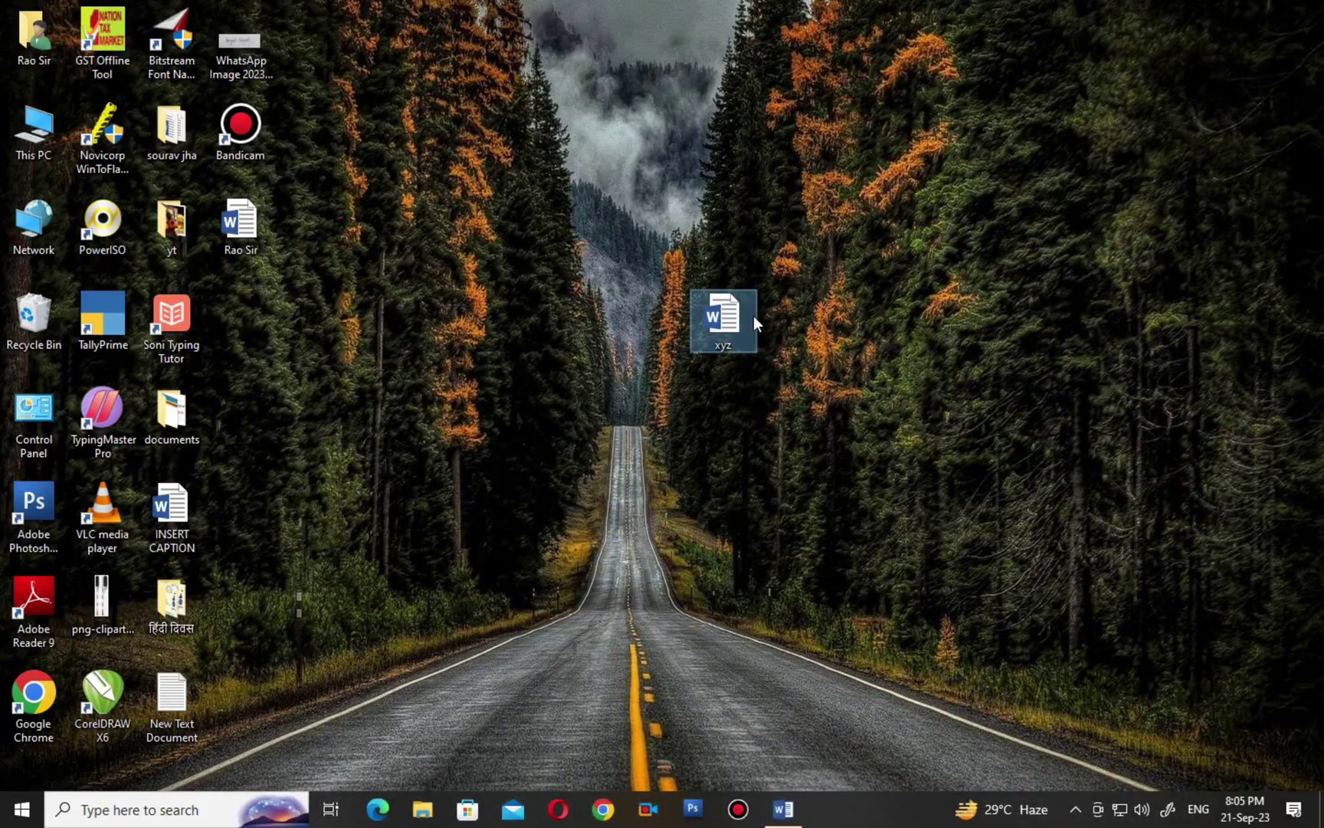
pyautogui.doubleClick(725, 319)
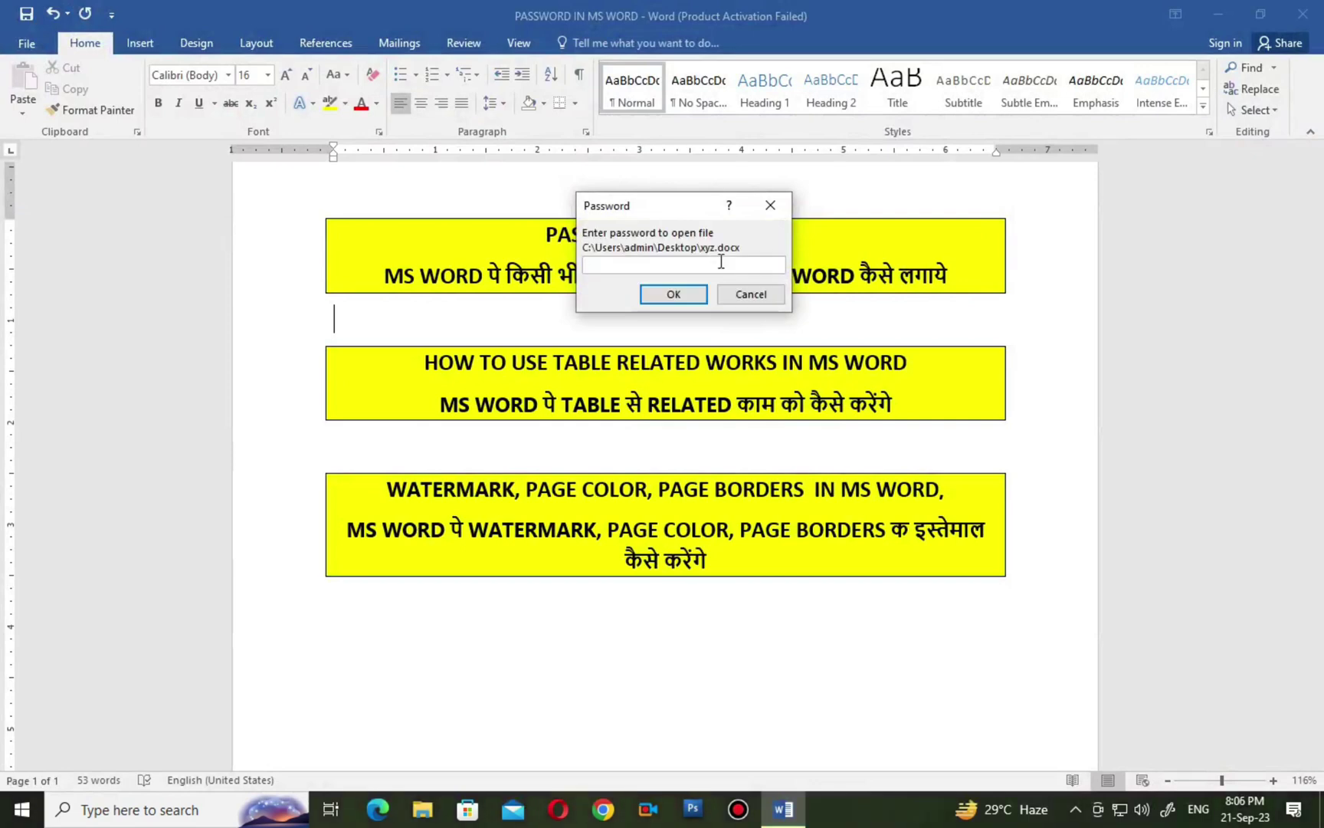
# Enter the open password and then the modify password to open xyz for editing.
pyautogui.write('123')
pyautogui.click(648, 296)
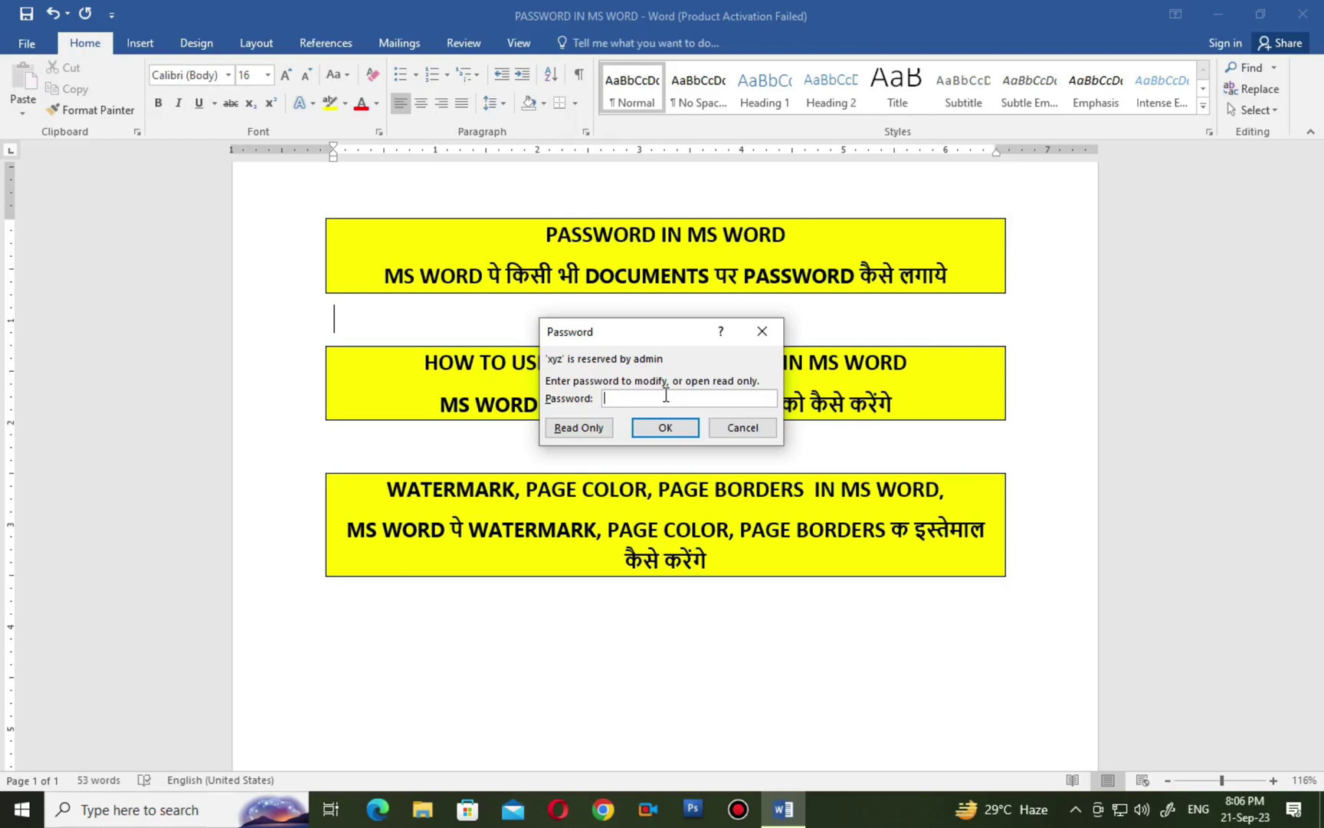
pyautogui.write('123')
pyautogui.click(650, 429)
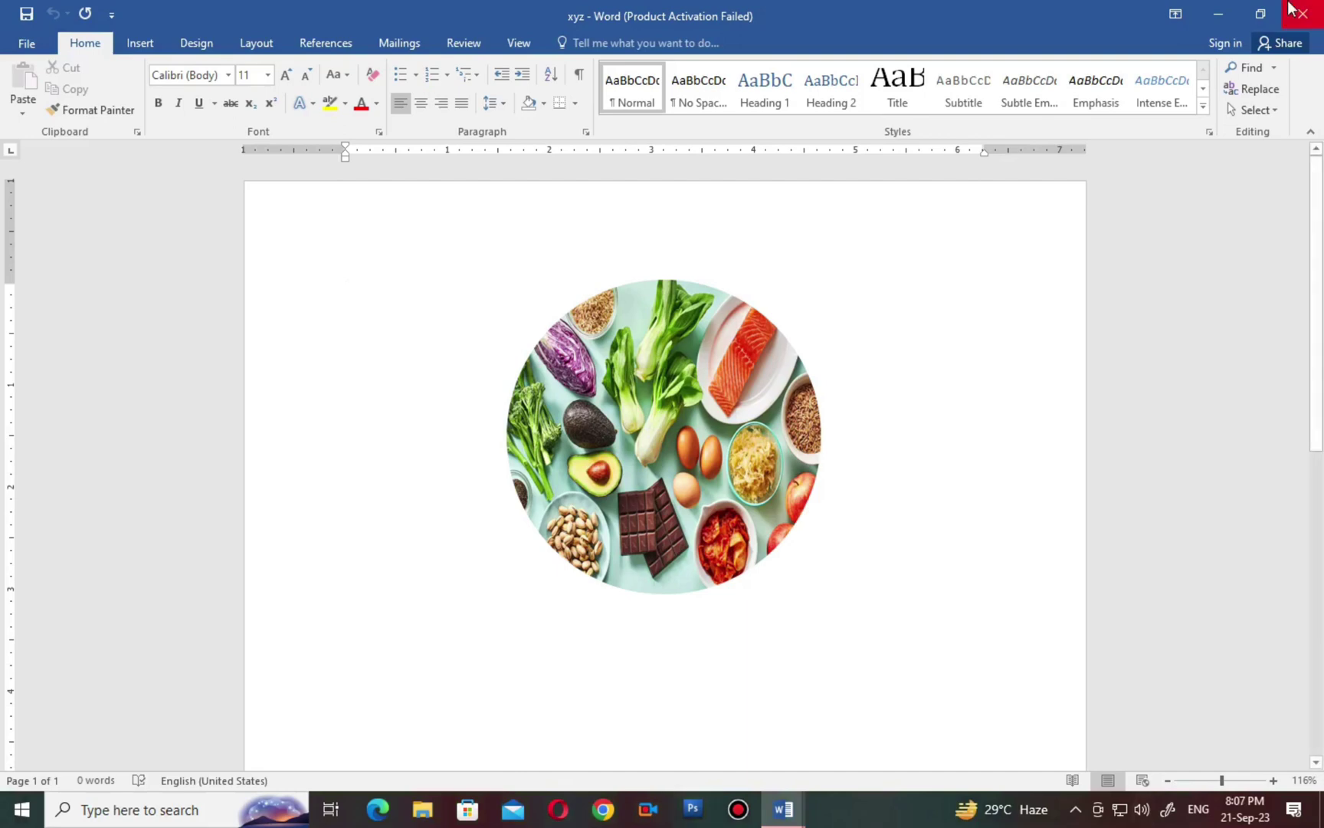
# Switch to the PASSWORD IN MS WORD document and select, then deselect, the middle yellow box's two lines.
pyautogui.click(686, 535)
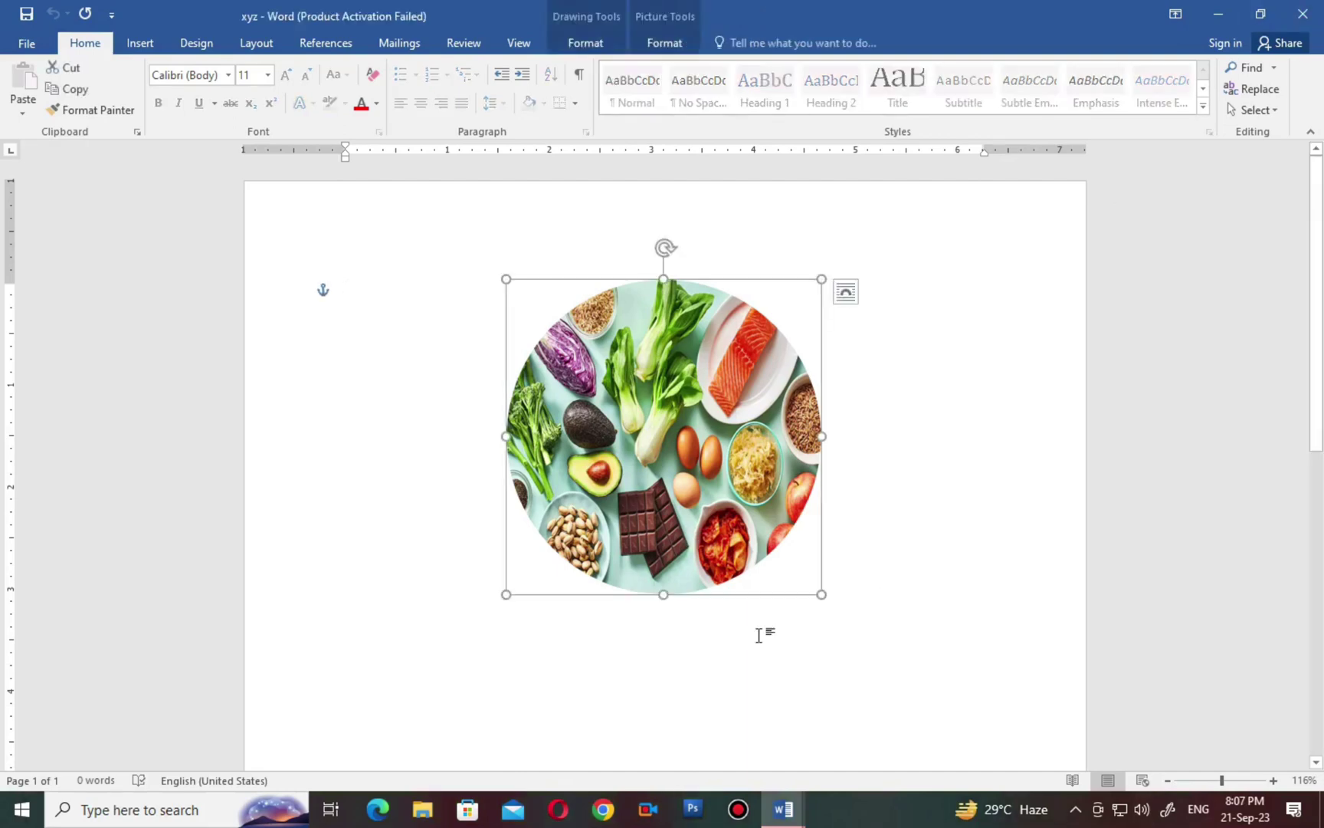
pyautogui.moveTo(783, 808)
pyautogui.click(713, 766)
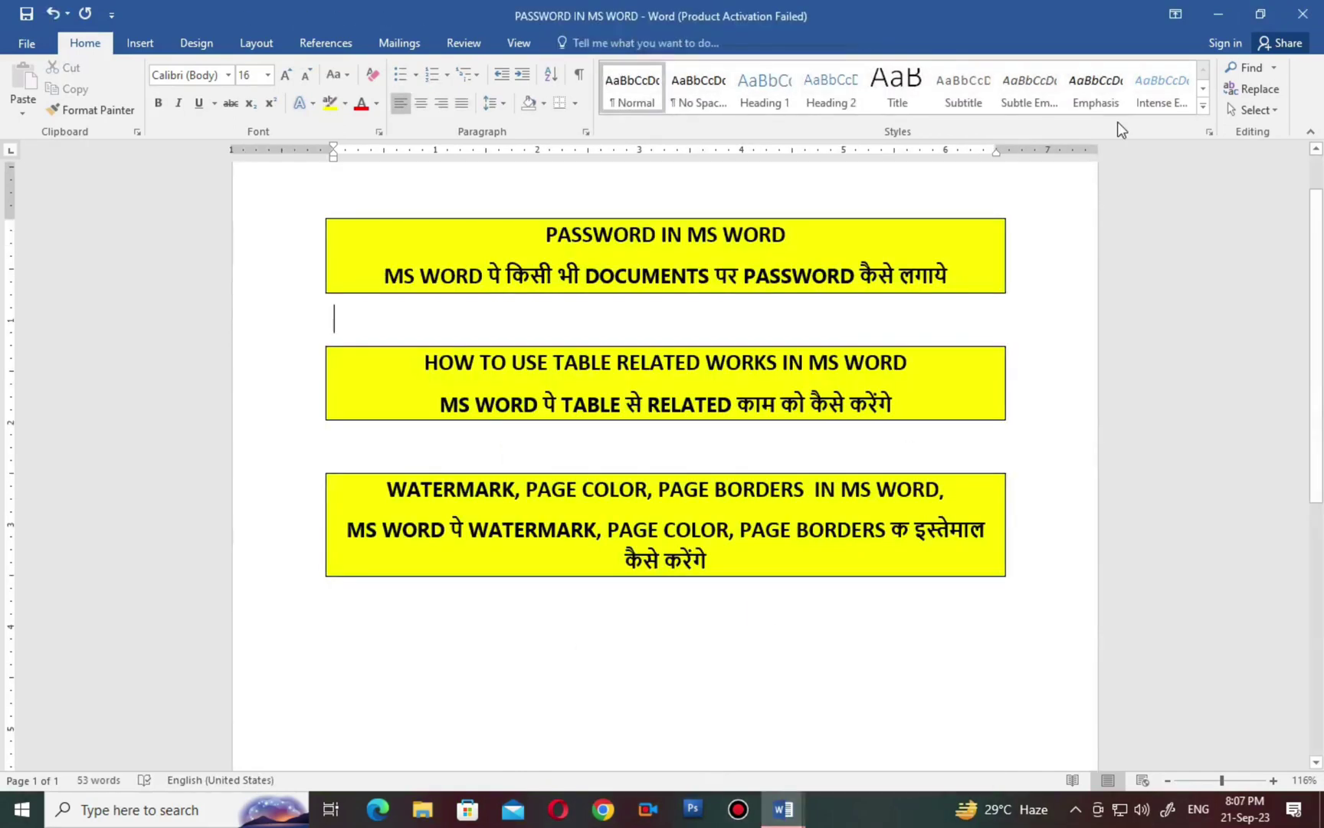
pyautogui.moveTo(422, 363); pyautogui.dragTo(893, 397)
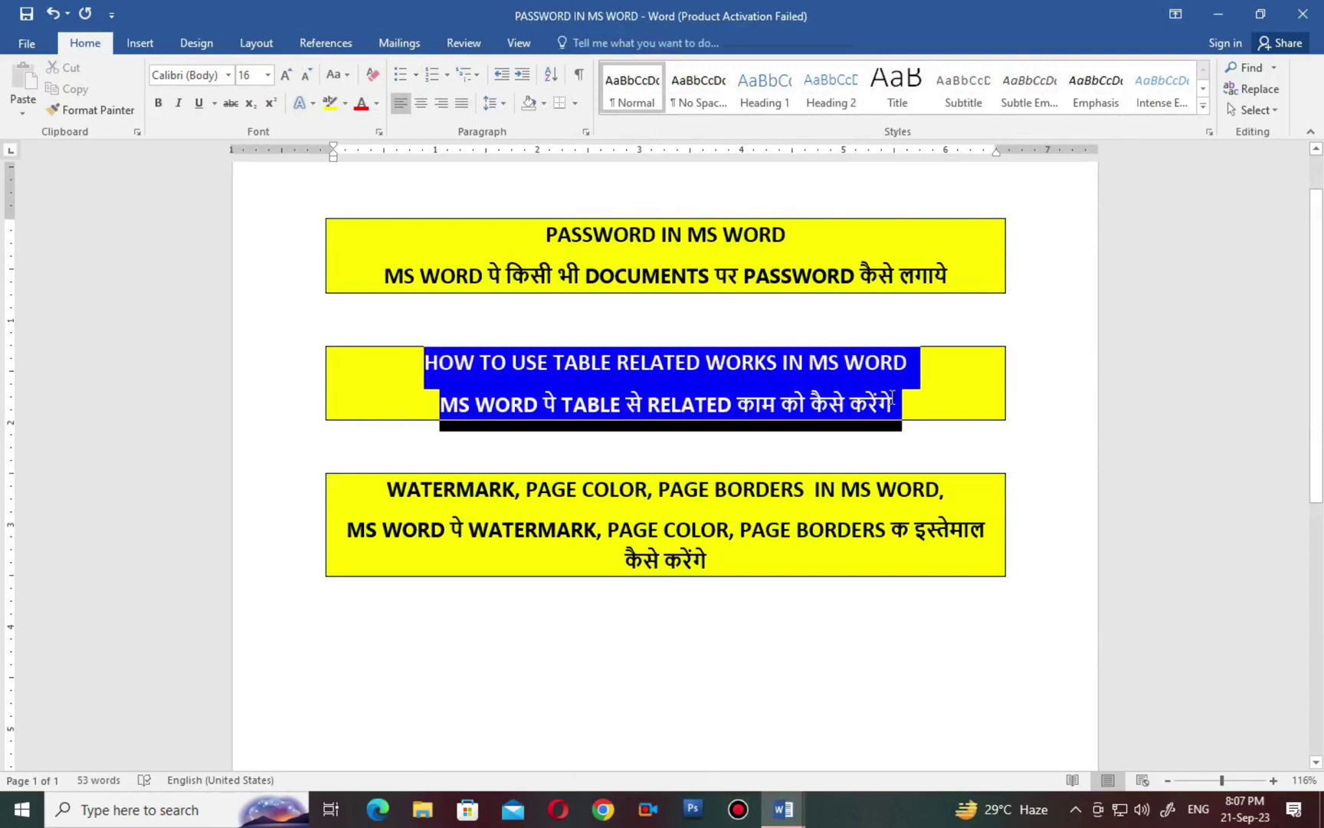
pyautogui.click(578, 460)
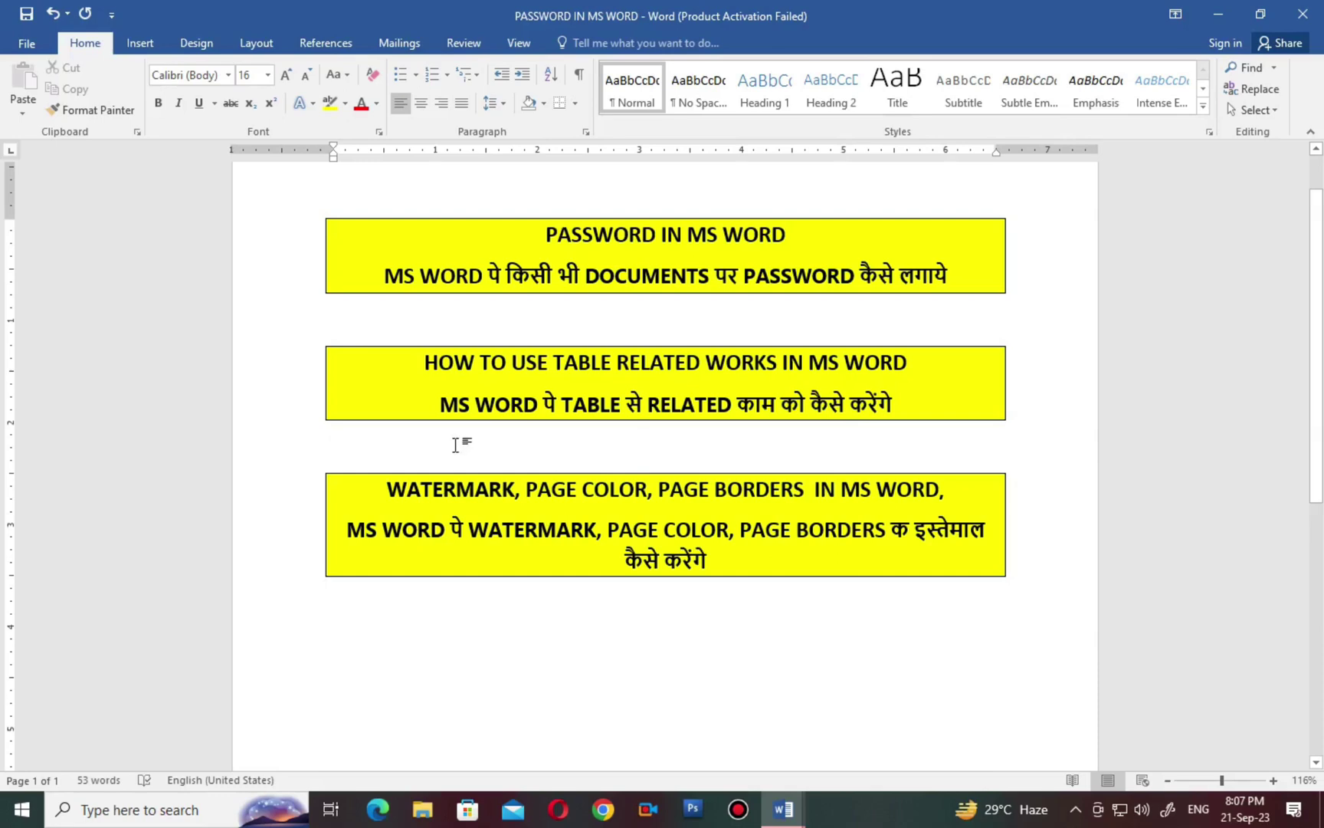
# Launch Word 2016 from Windows search and start a new blank document.
pyautogui.click(148, 822)
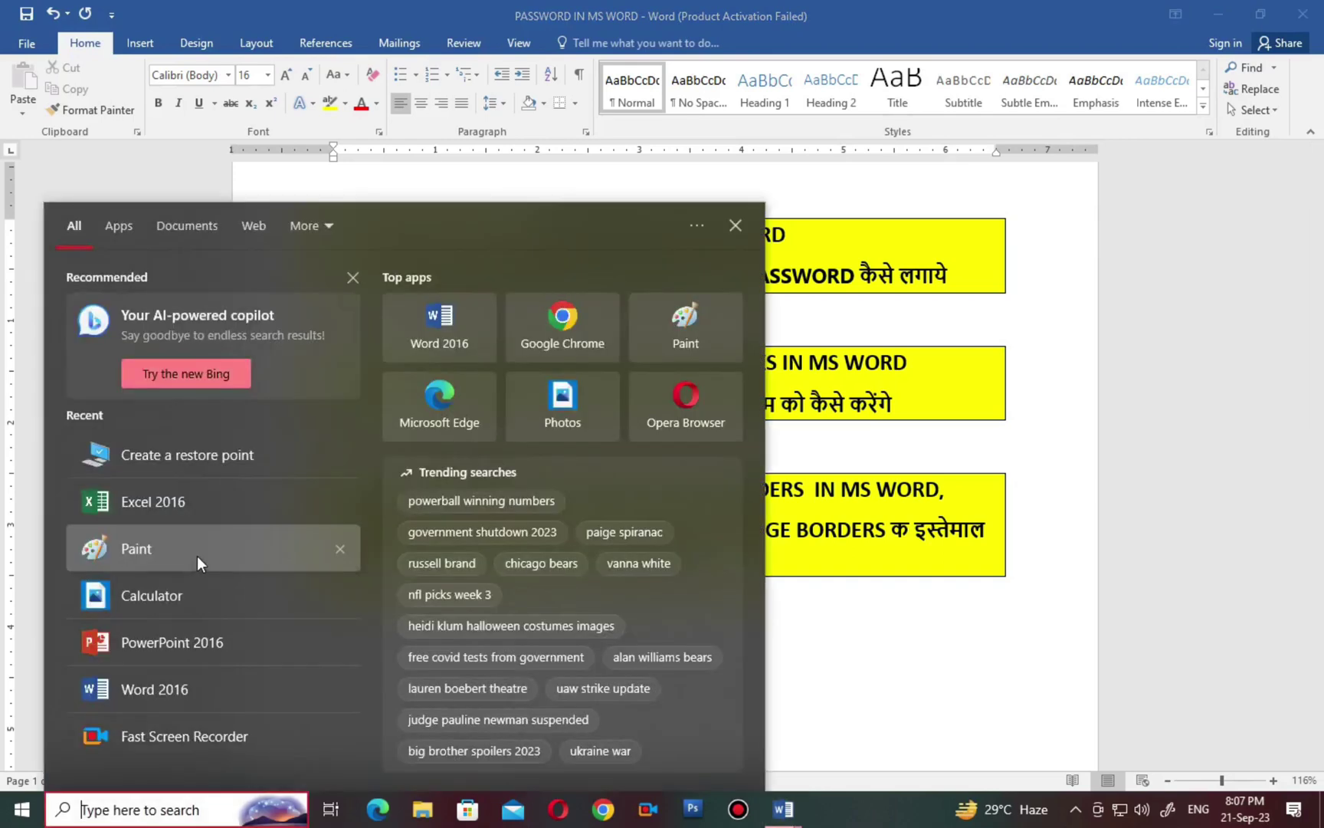
pyautogui.click(186, 685)
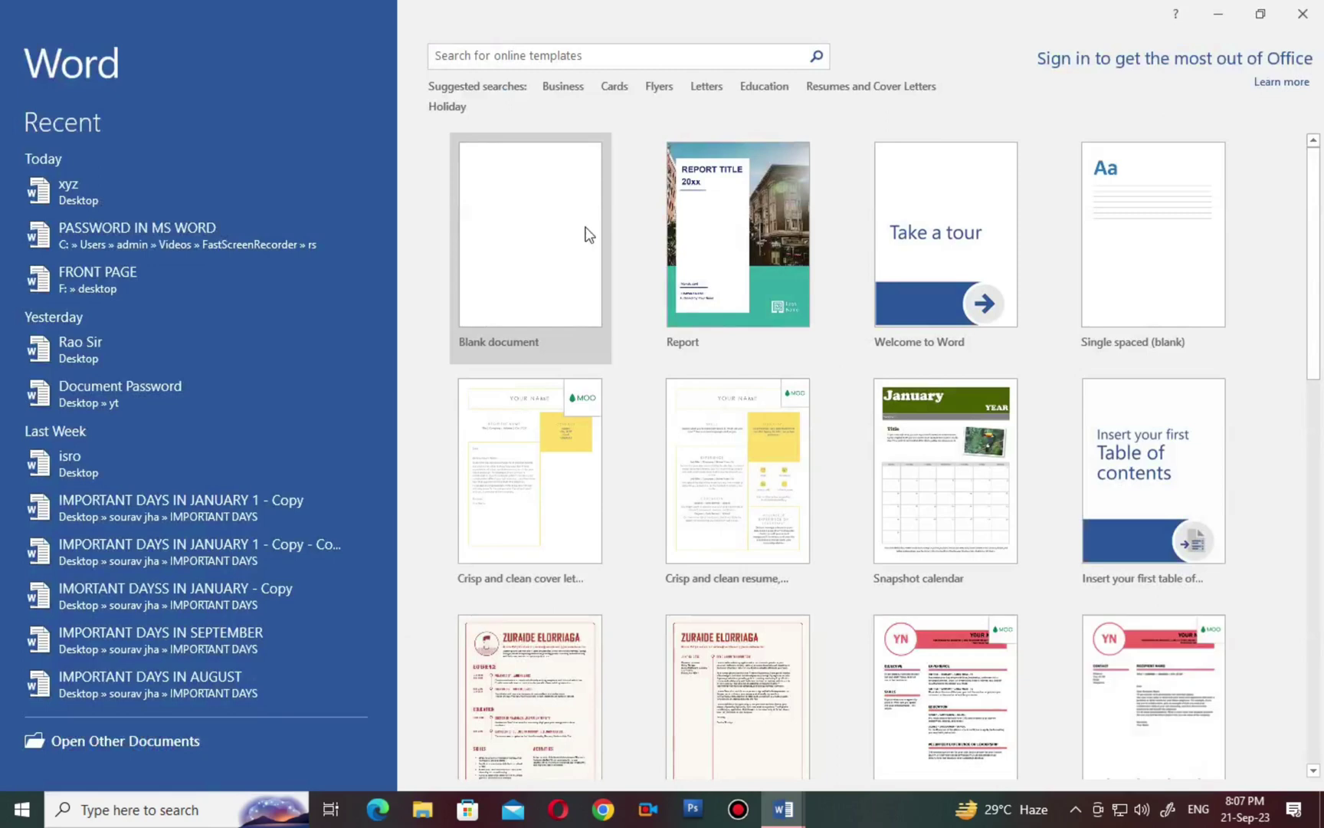
pyautogui.click(586, 230)
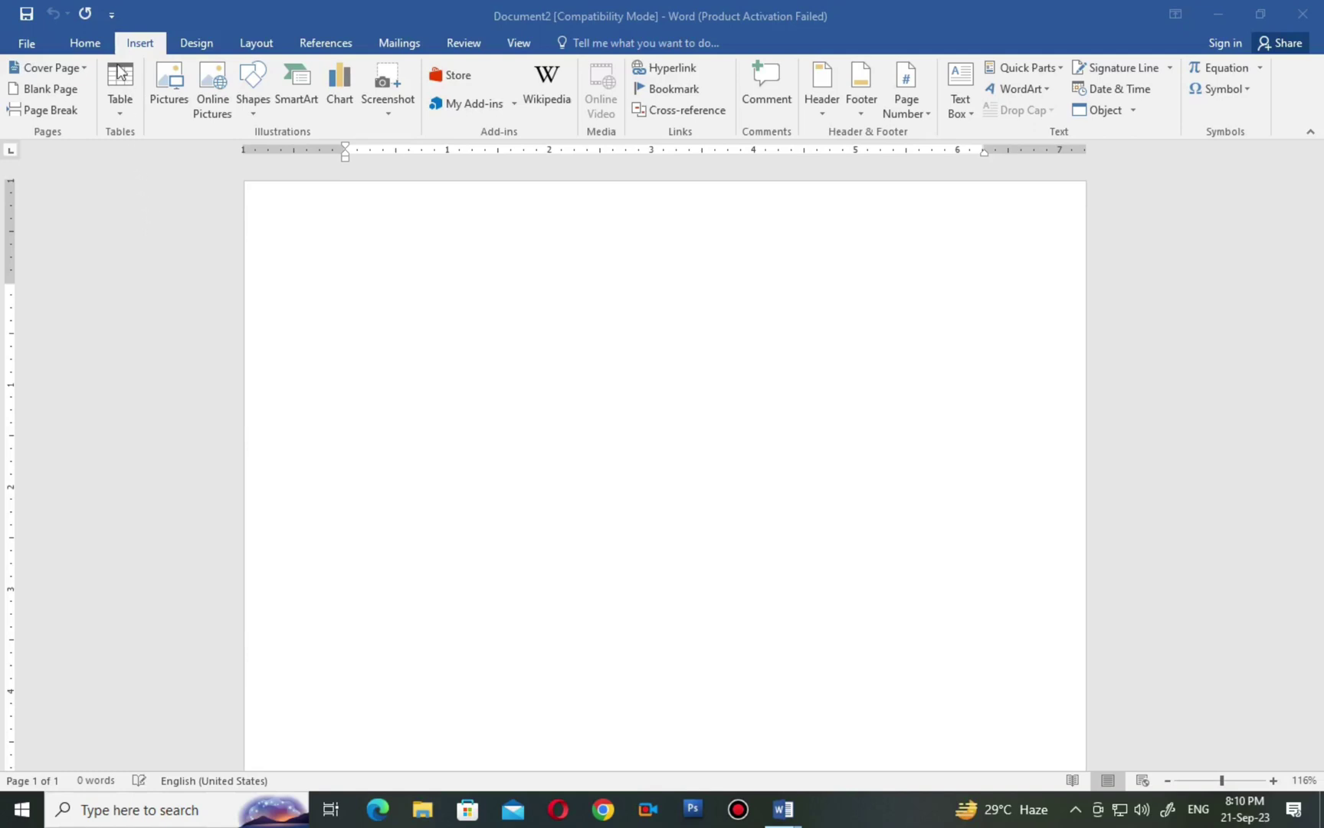
# In the new Document2, show the Insert > Table options with the Quick Tables calendar gallery.
pyautogui.click(82, 43)
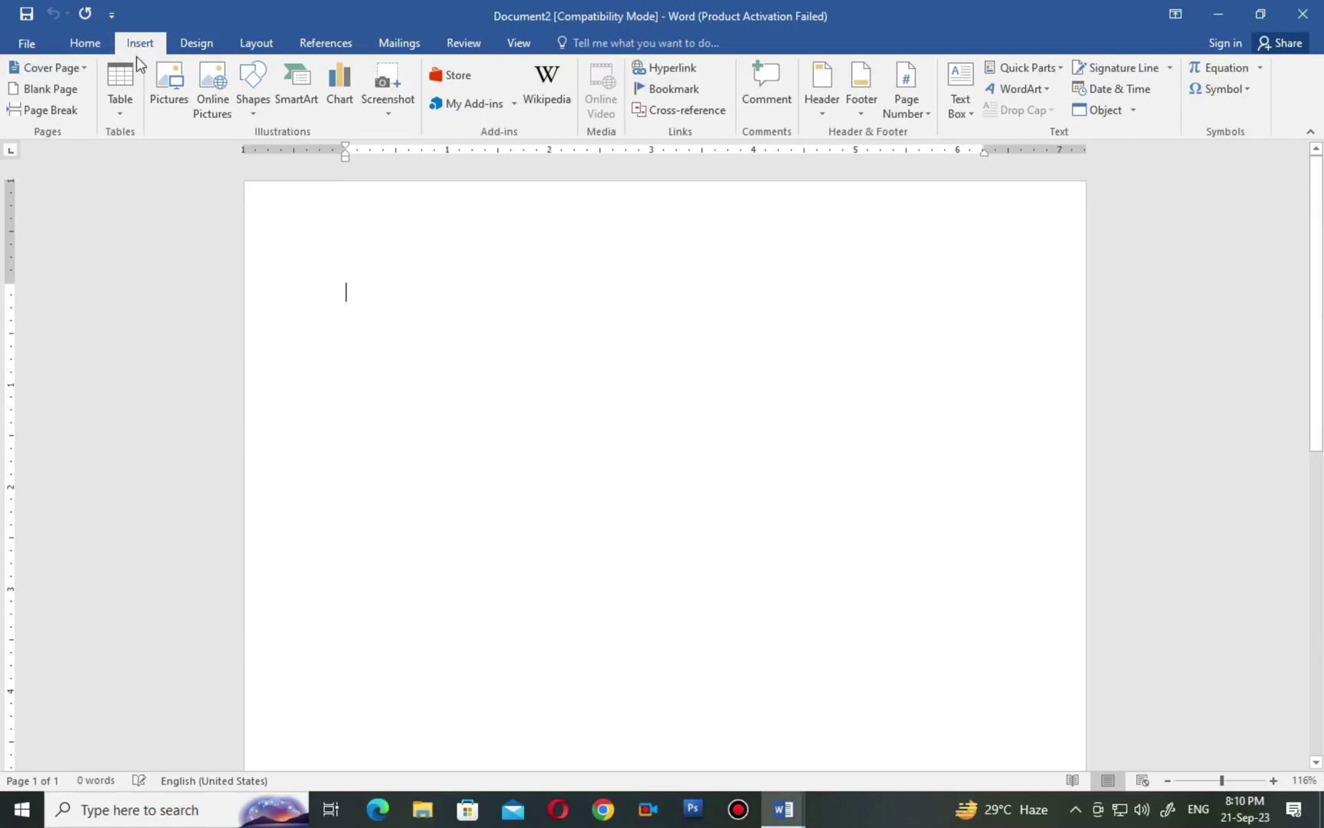
pyautogui.click(123, 107)
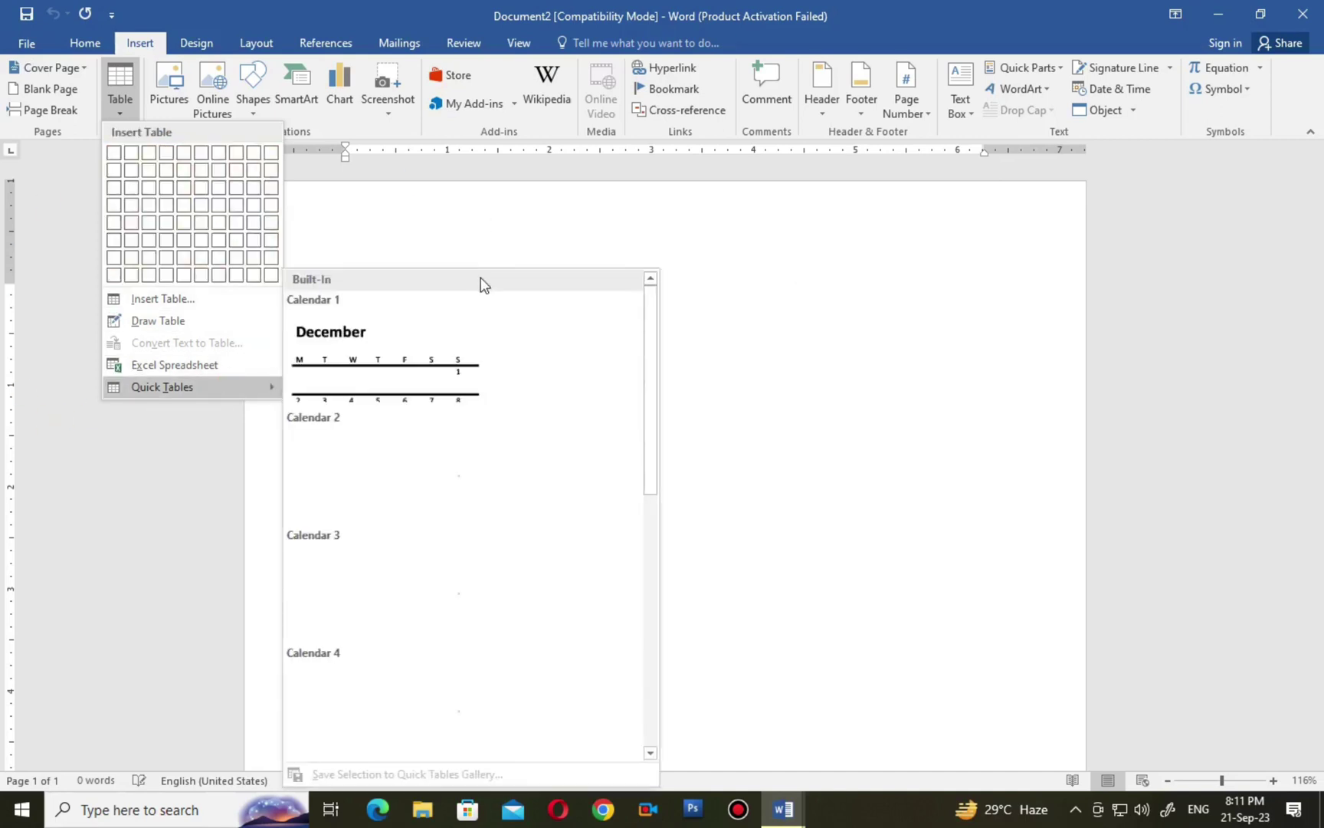
# Insert an empty table of 5 columns and 3 rows from the Table grid.
pyautogui.click(433, 229)
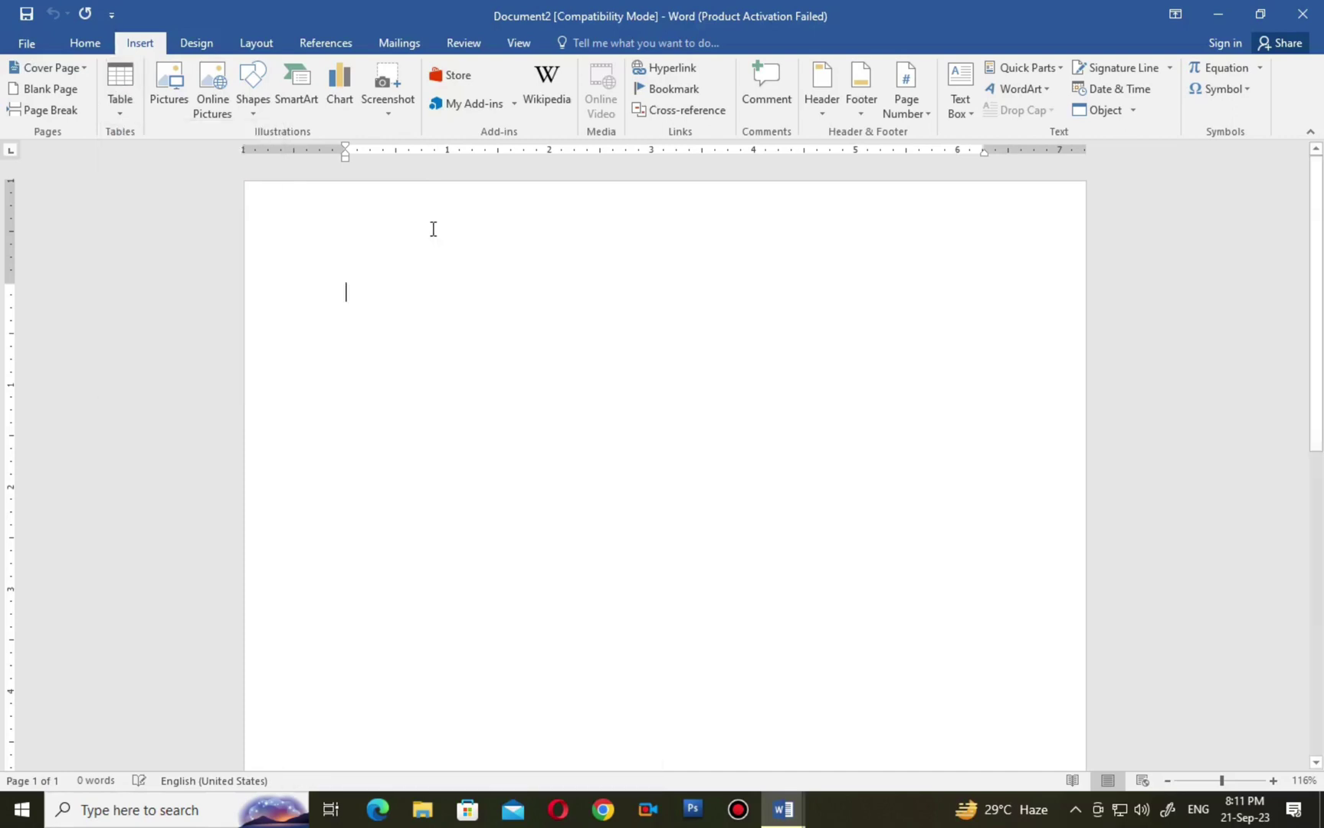
pyautogui.click(127, 108)
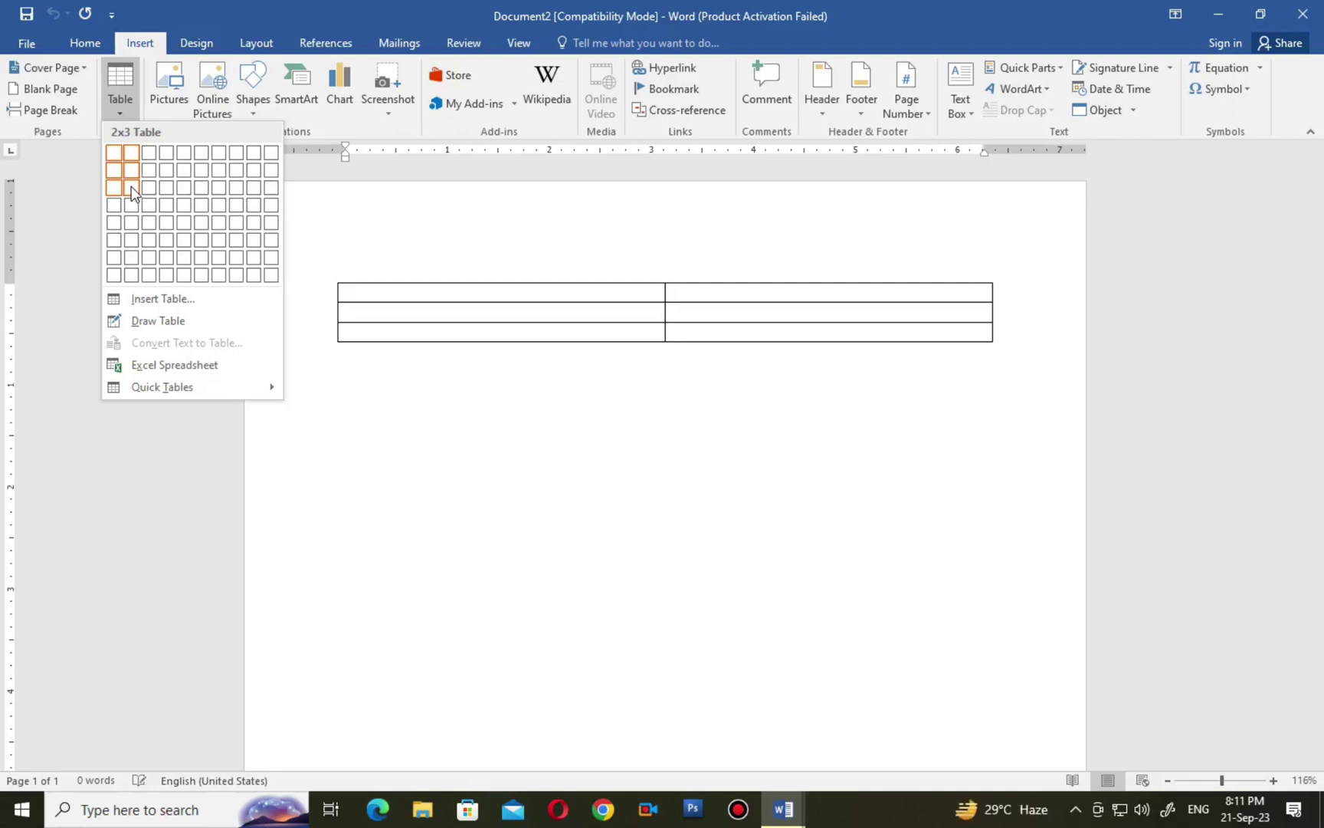
pyautogui.click(184, 193)
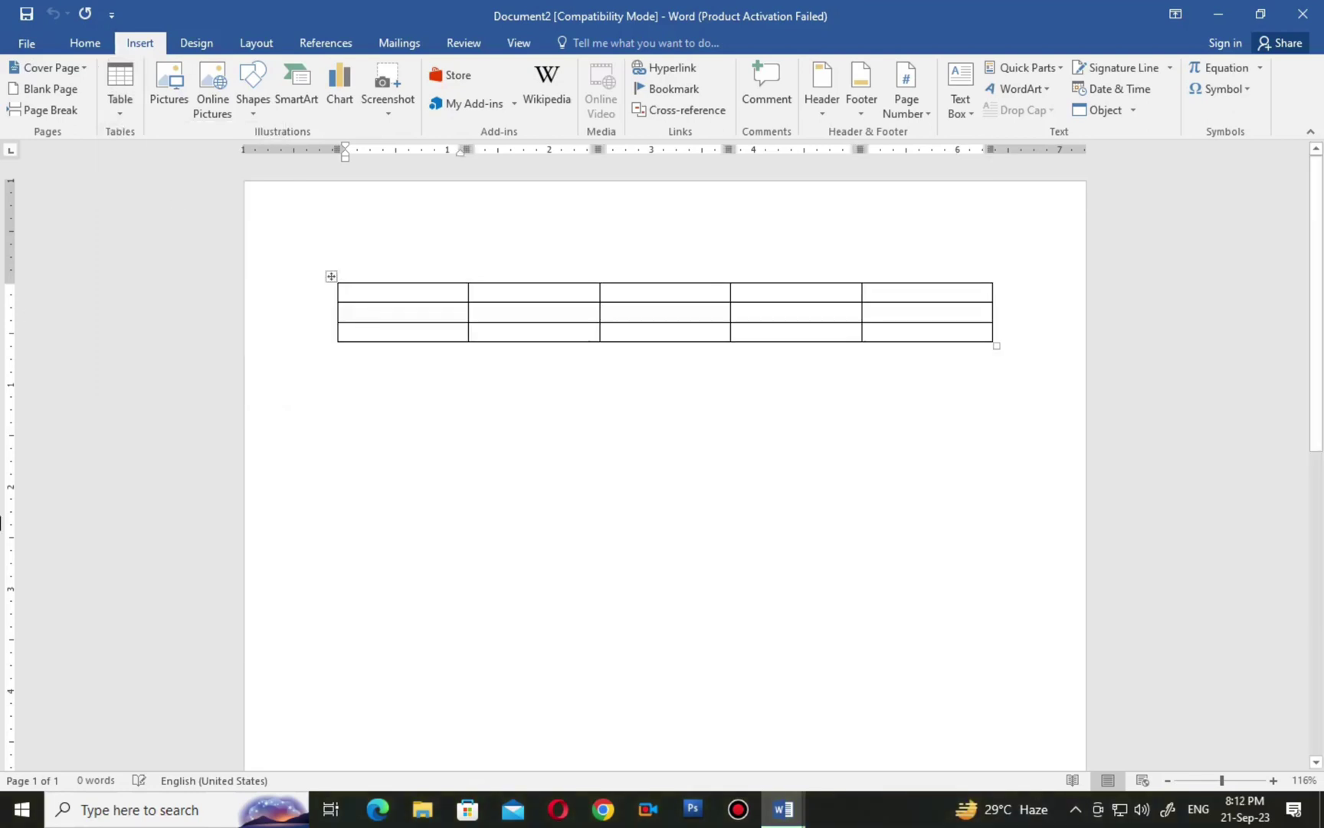
# Click through the table's five columns and three rows, ending in the top-right cell.
pyautogui.click(399, 268)
pyautogui.click(529, 267)
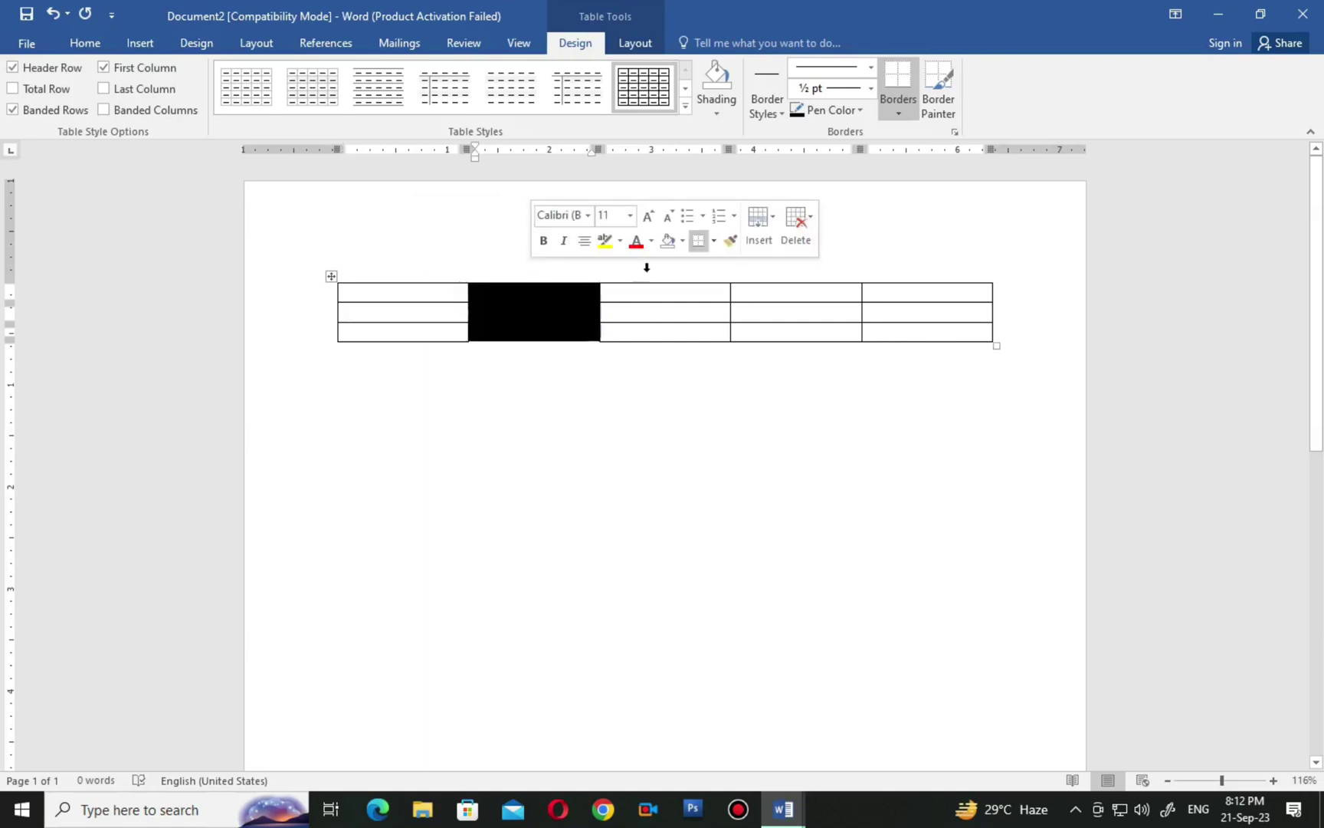
pyautogui.click(647, 267)
pyautogui.click(766, 263)
pyautogui.click(897, 263)
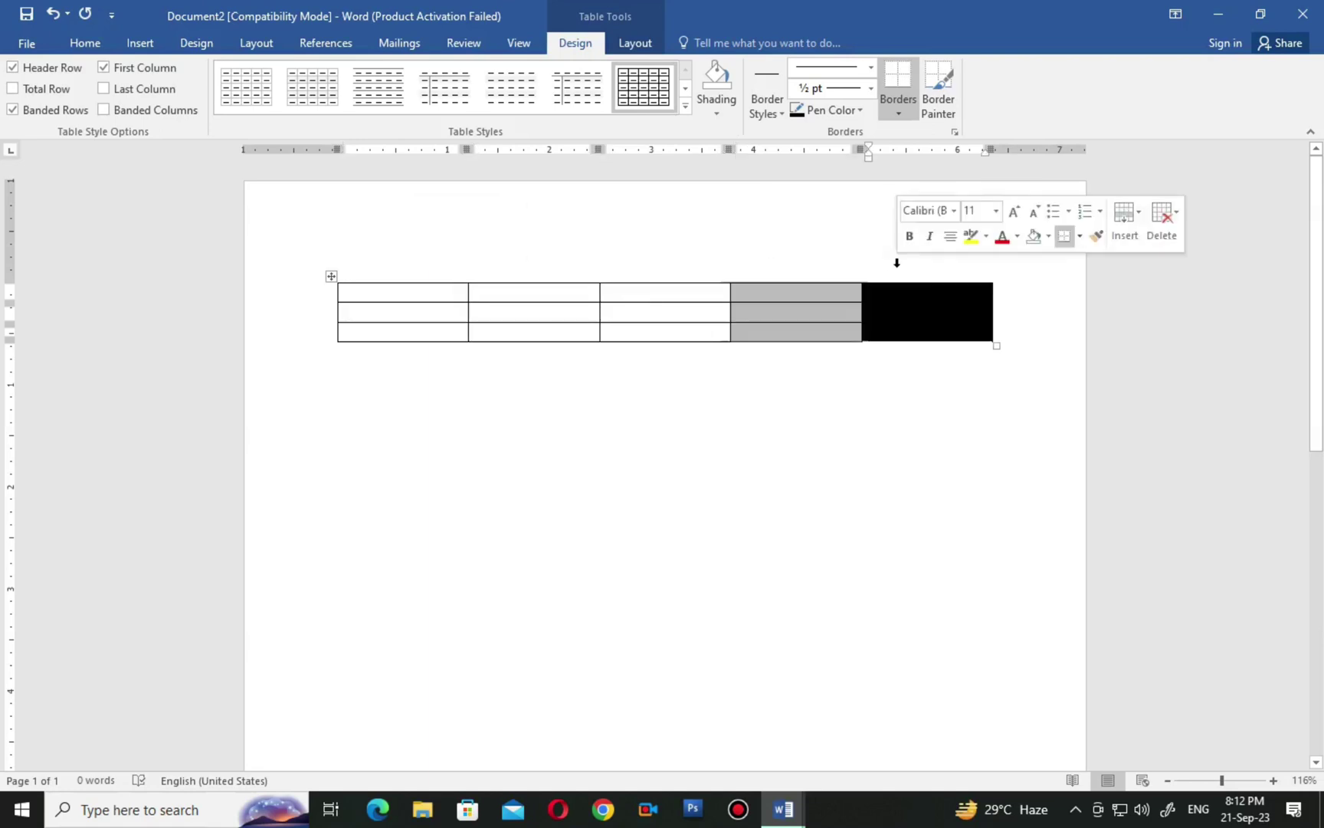
pyautogui.click(322, 311)
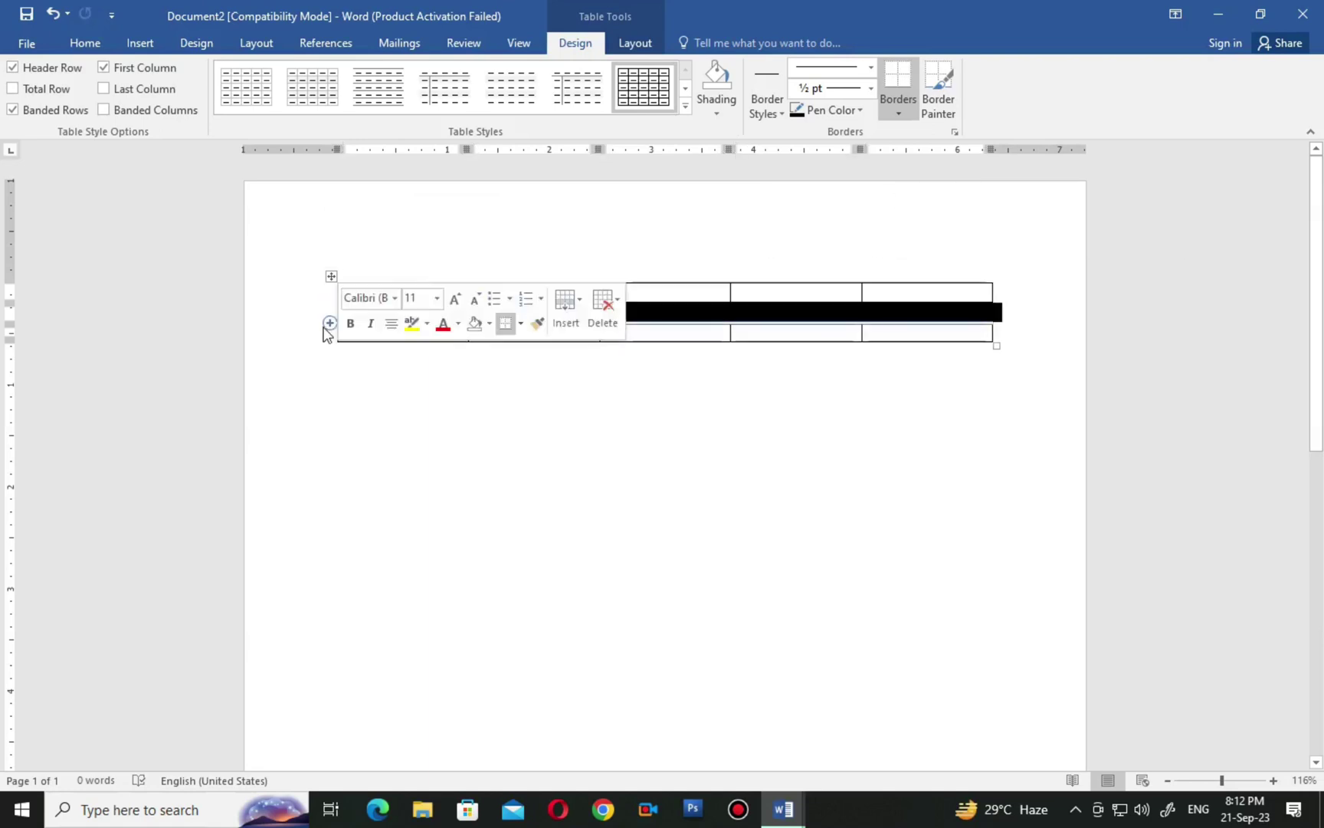
pyautogui.click(319, 334)
pyautogui.click(711, 397)
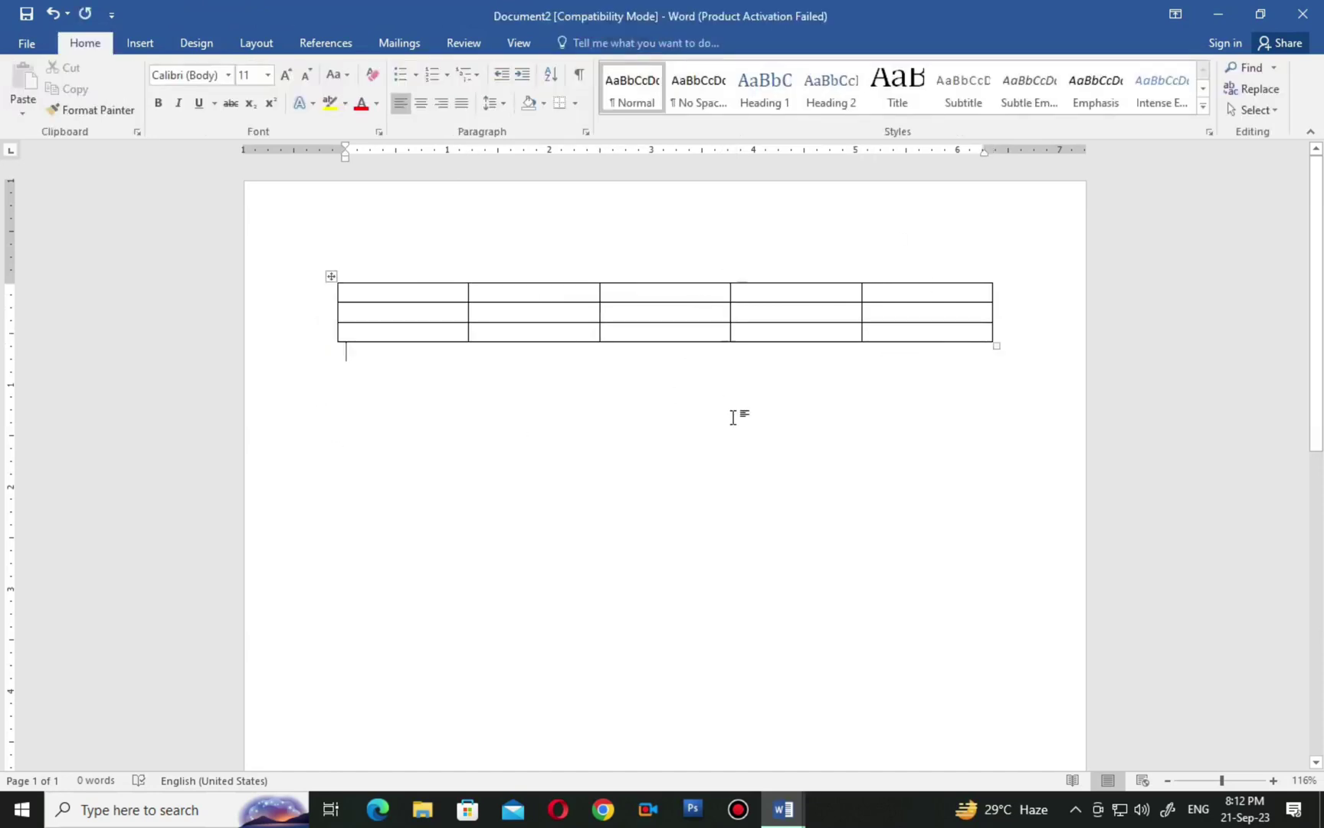
pyautogui.click(910, 292)
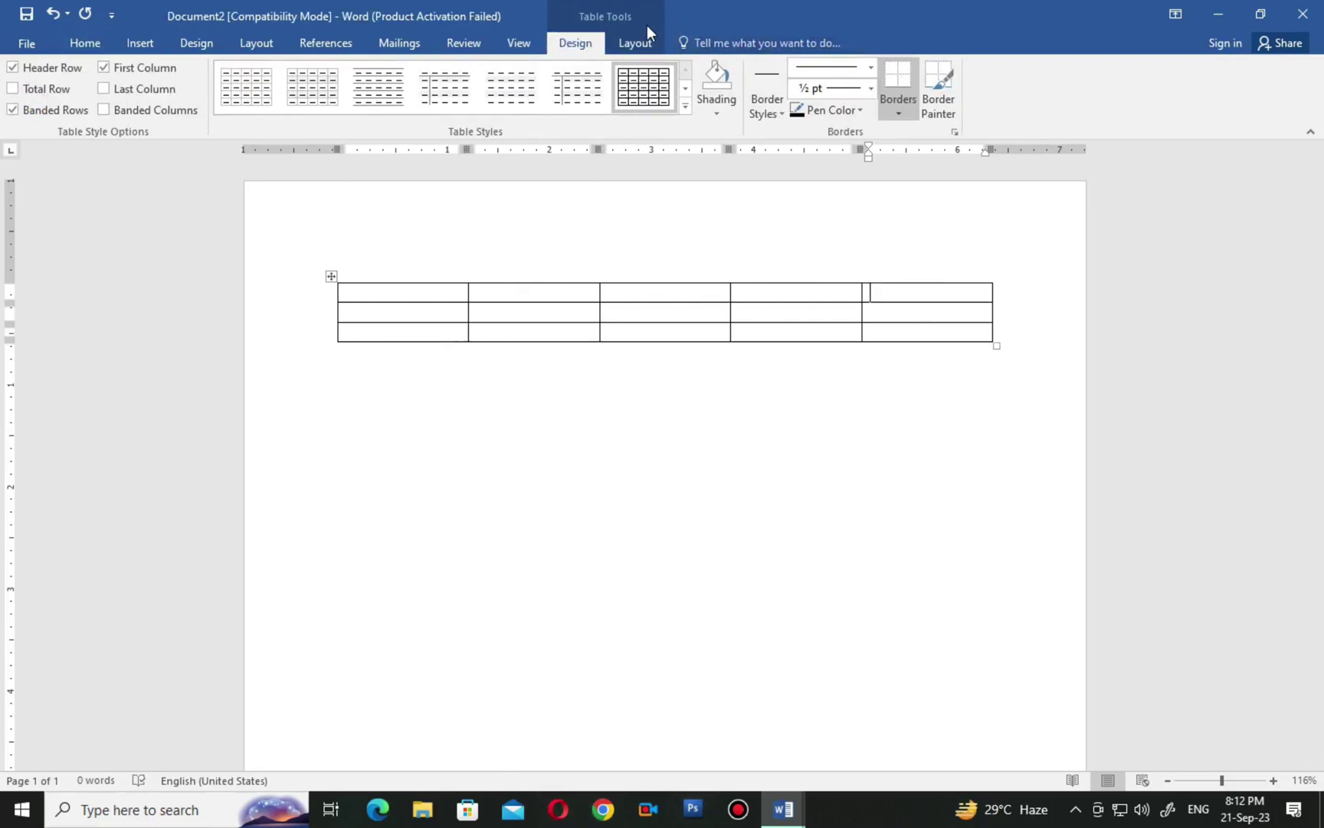
pyautogui.click(635, 43)
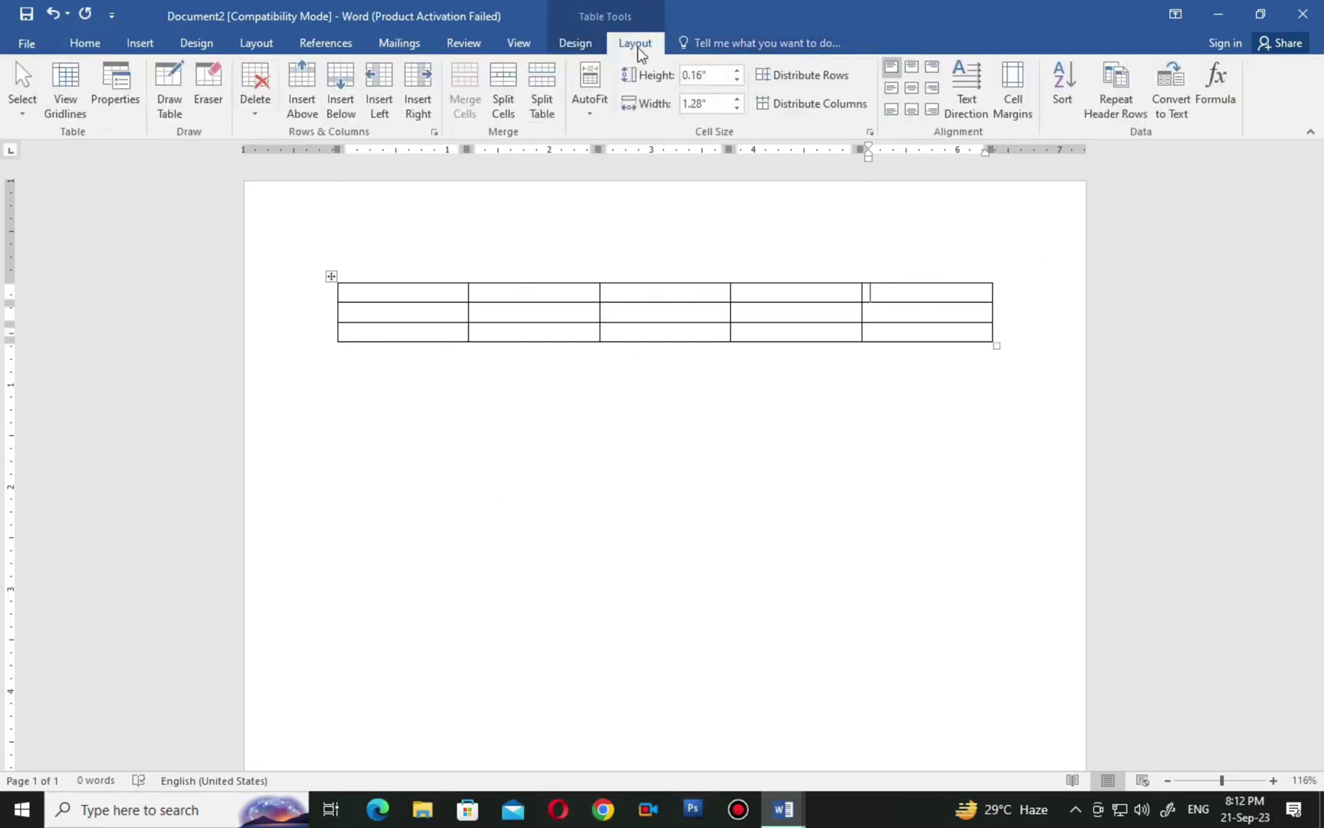
pyautogui.click(419, 90)
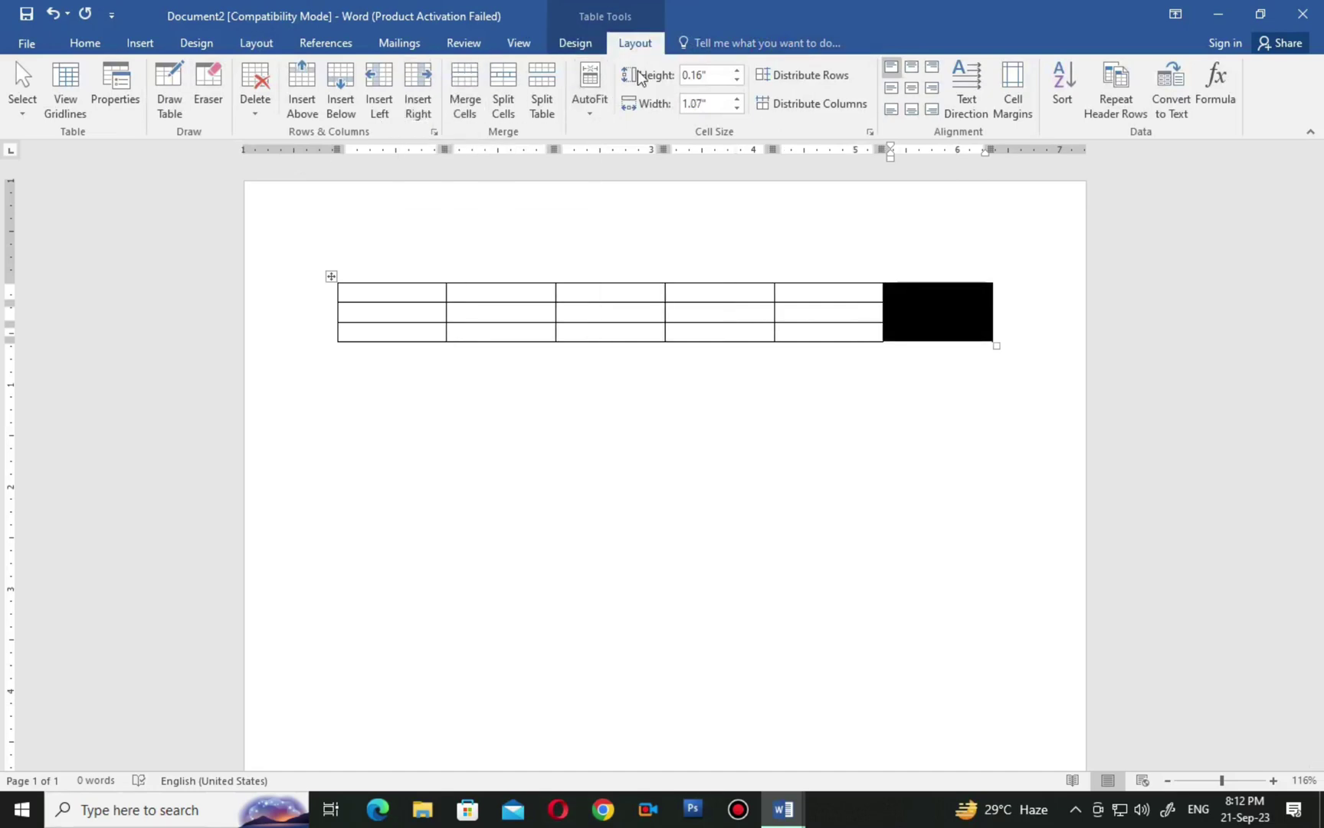
pyautogui.click(431, 82)
pyautogui.click(430, 82)
pyautogui.click(430, 82)
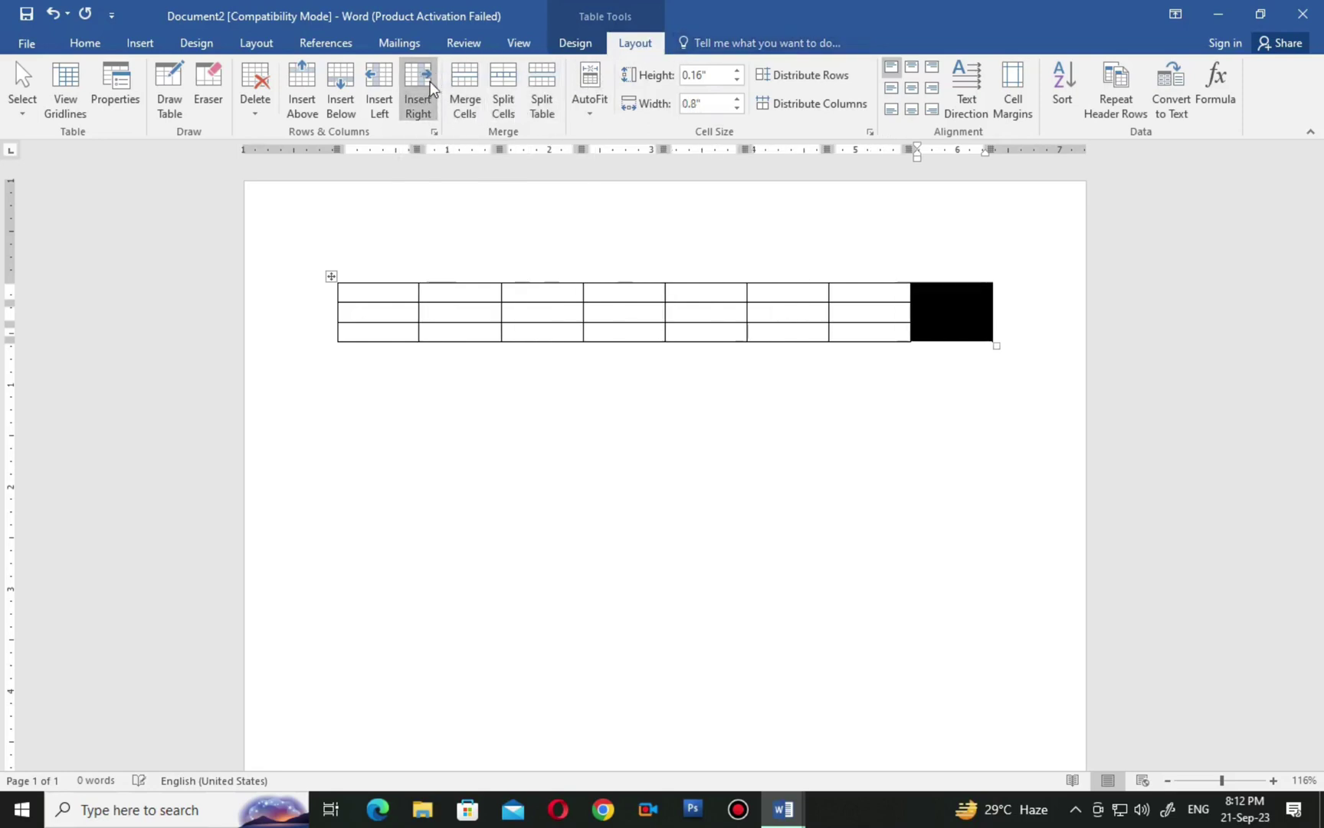
pyautogui.click(430, 82)
pyautogui.click(813, 472)
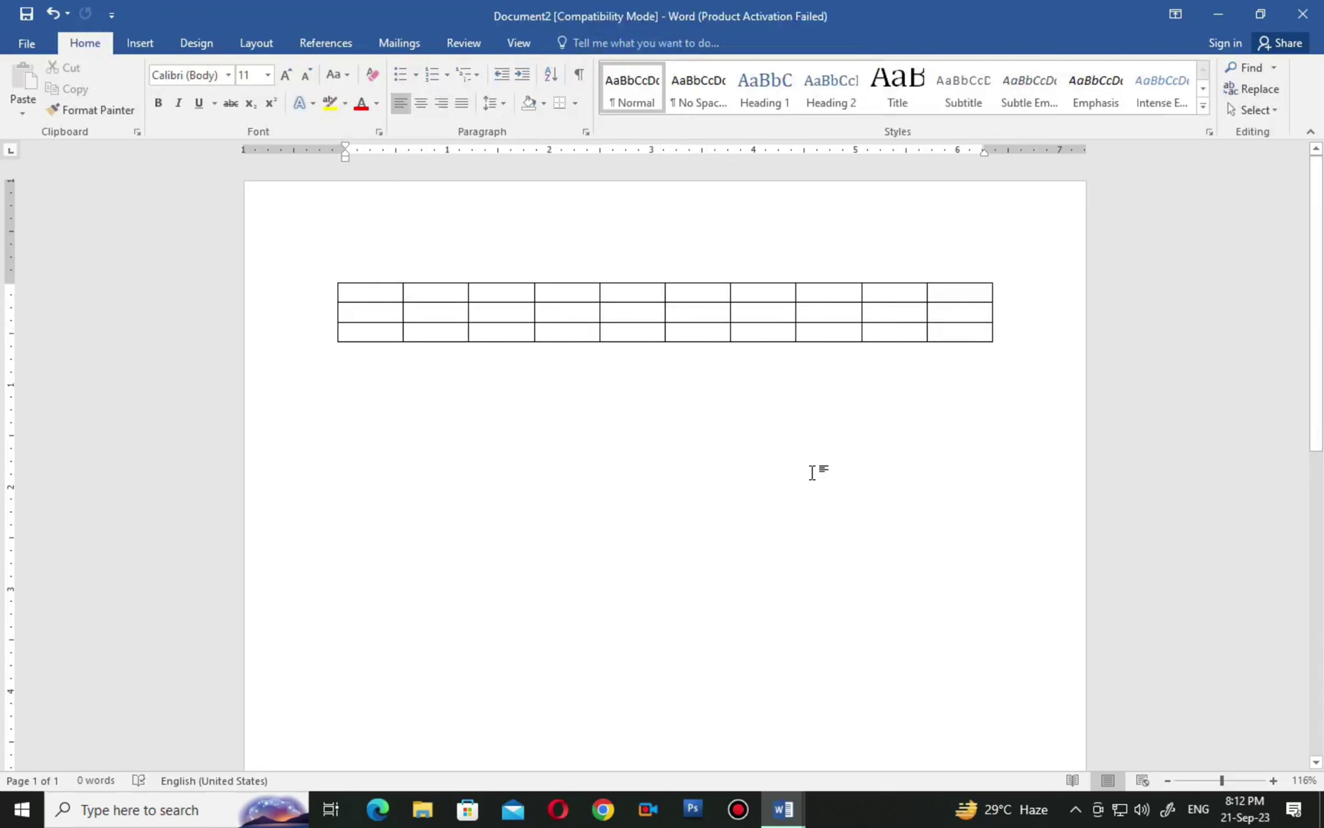
pyautogui.click(360, 331)
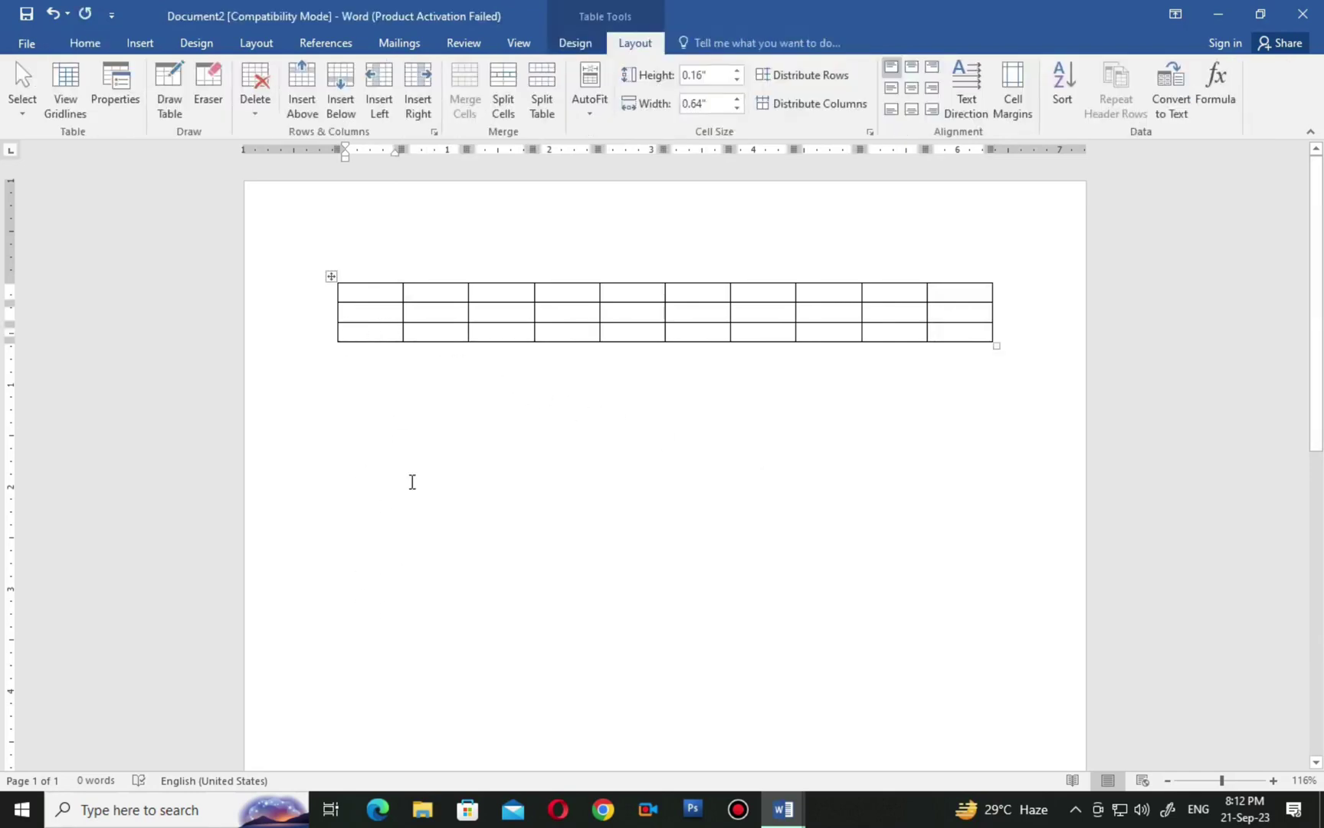
pyautogui.click(464, 335)
pyautogui.click(512, 333)
pyautogui.click(563, 333)
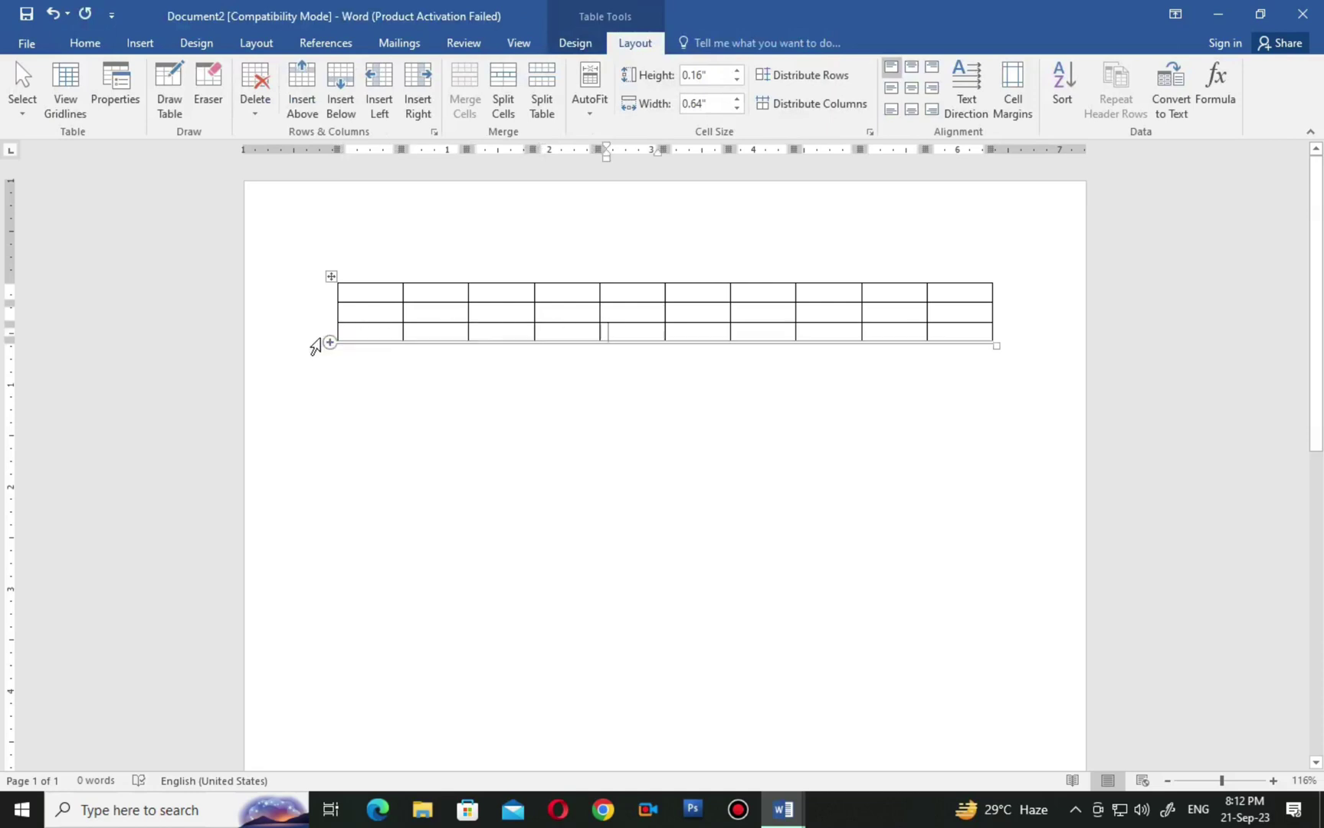
pyautogui.click(325, 337)
pyautogui.click(380, 338)
pyautogui.click(376, 334)
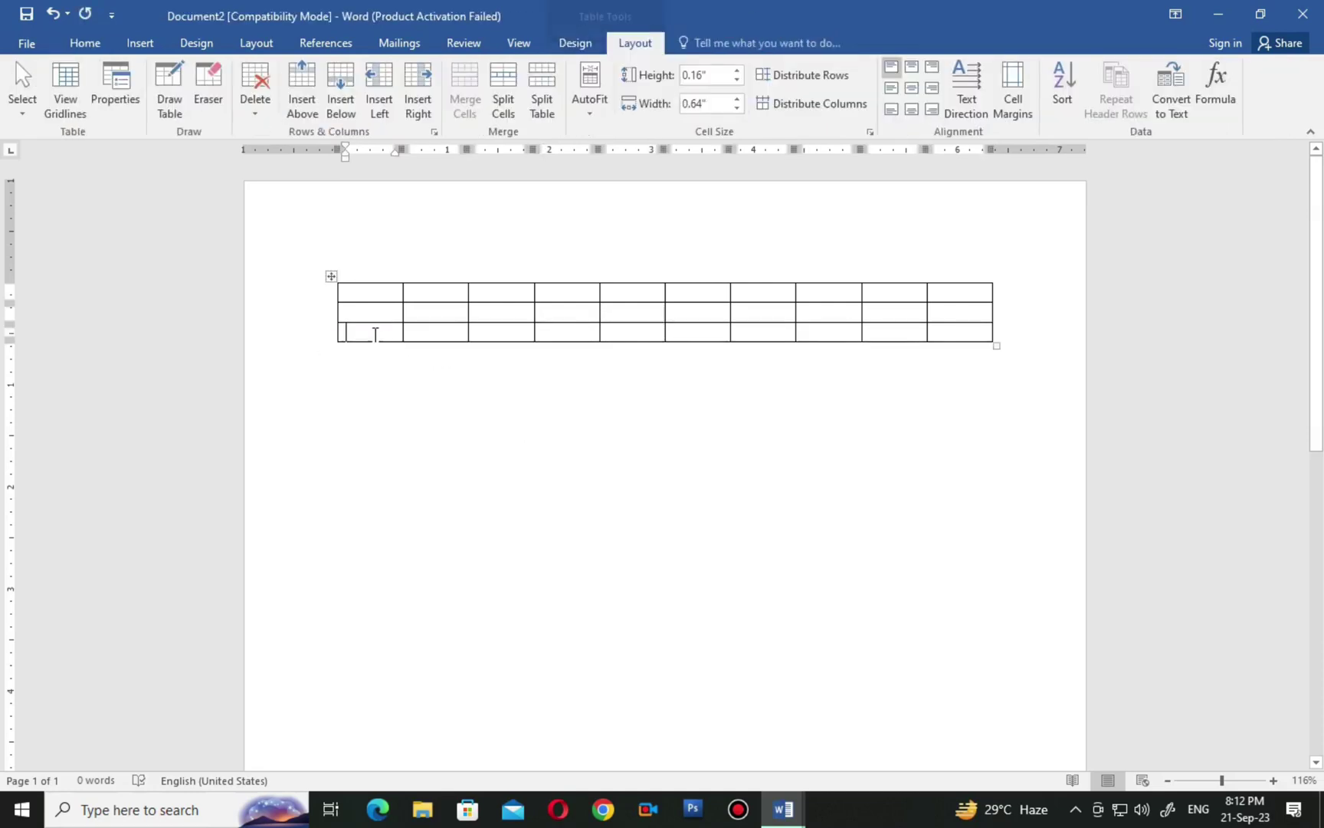
pyautogui.click(343, 86)
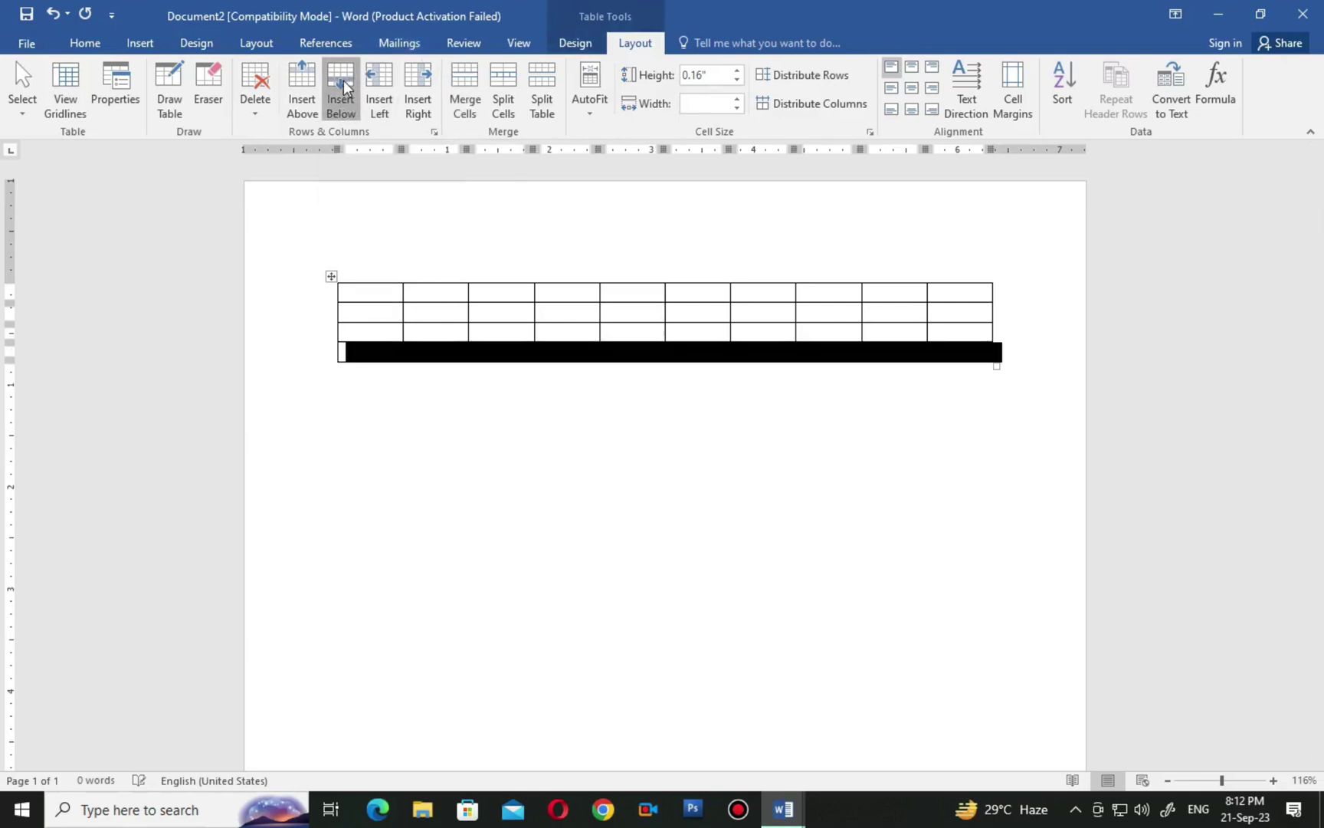
pyautogui.click(343, 86)
pyautogui.click(343, 86)
pyautogui.click(342, 86)
pyautogui.click(342, 86)
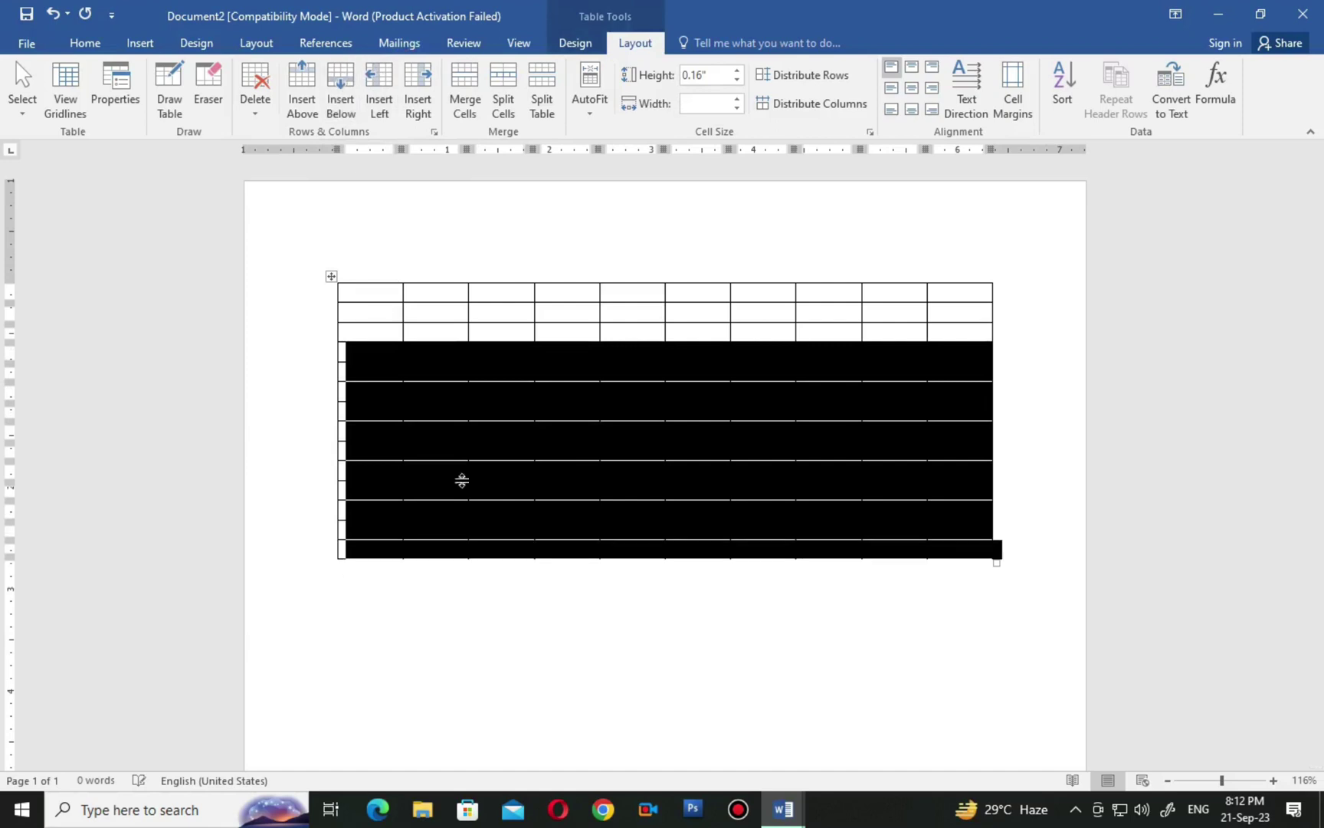
pyautogui.click(502, 619)
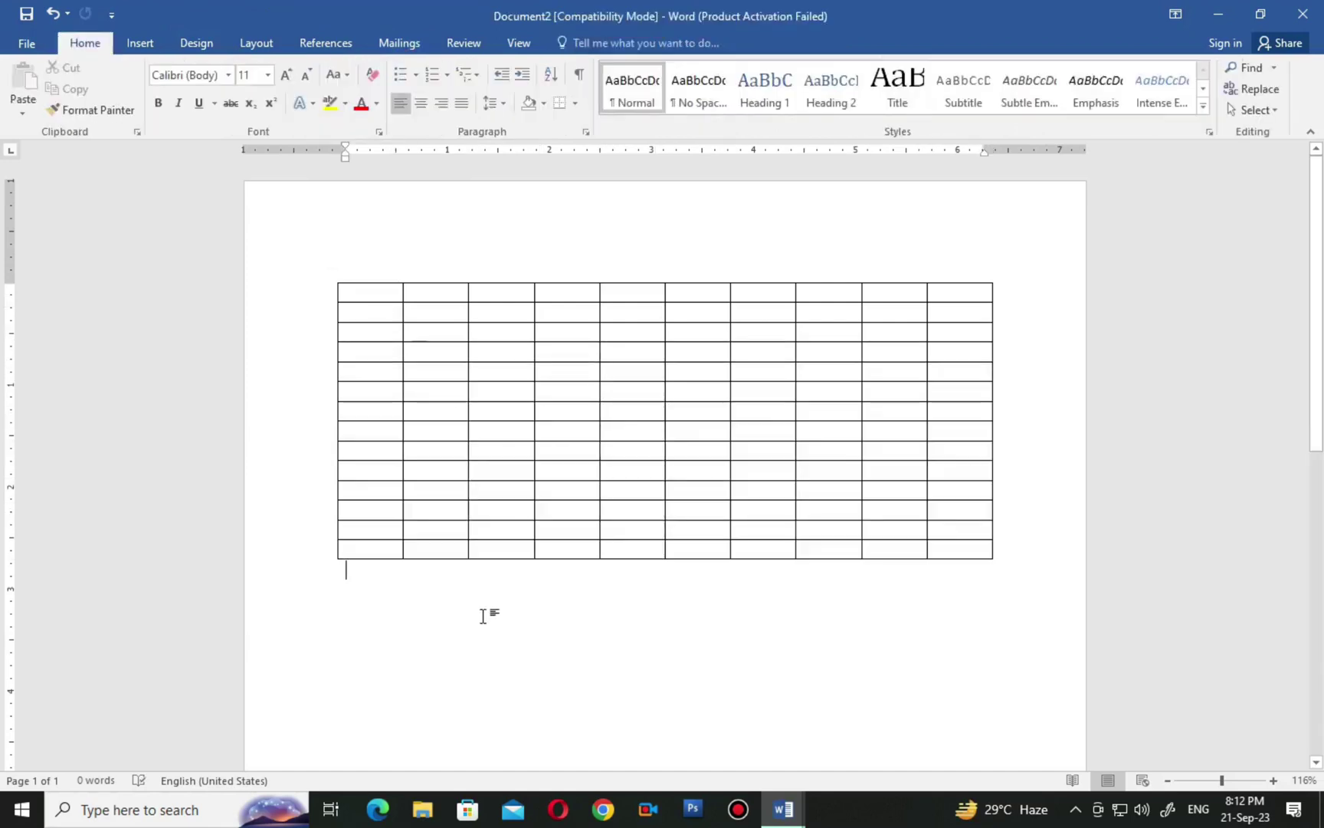
pyautogui.click(375, 550)
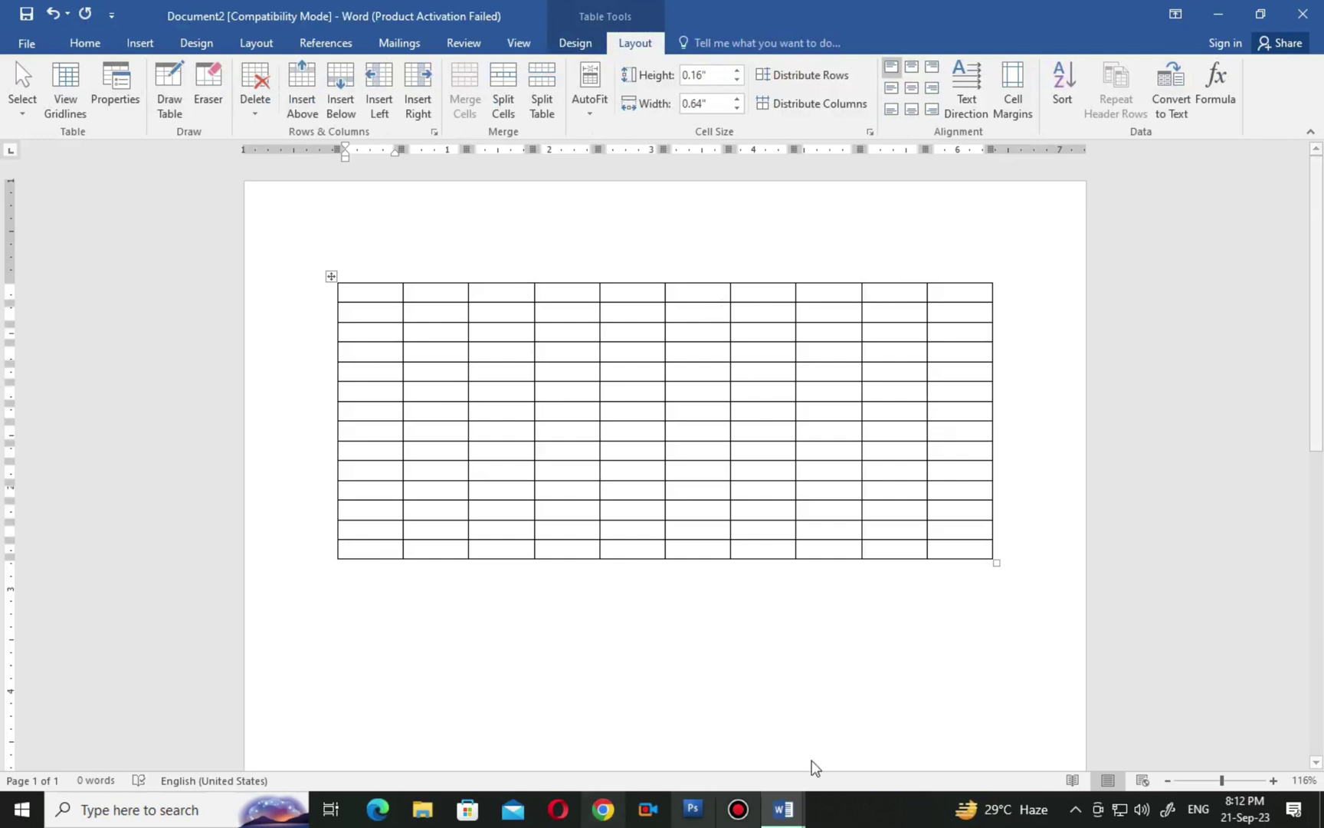
pyautogui.click(574, 44)
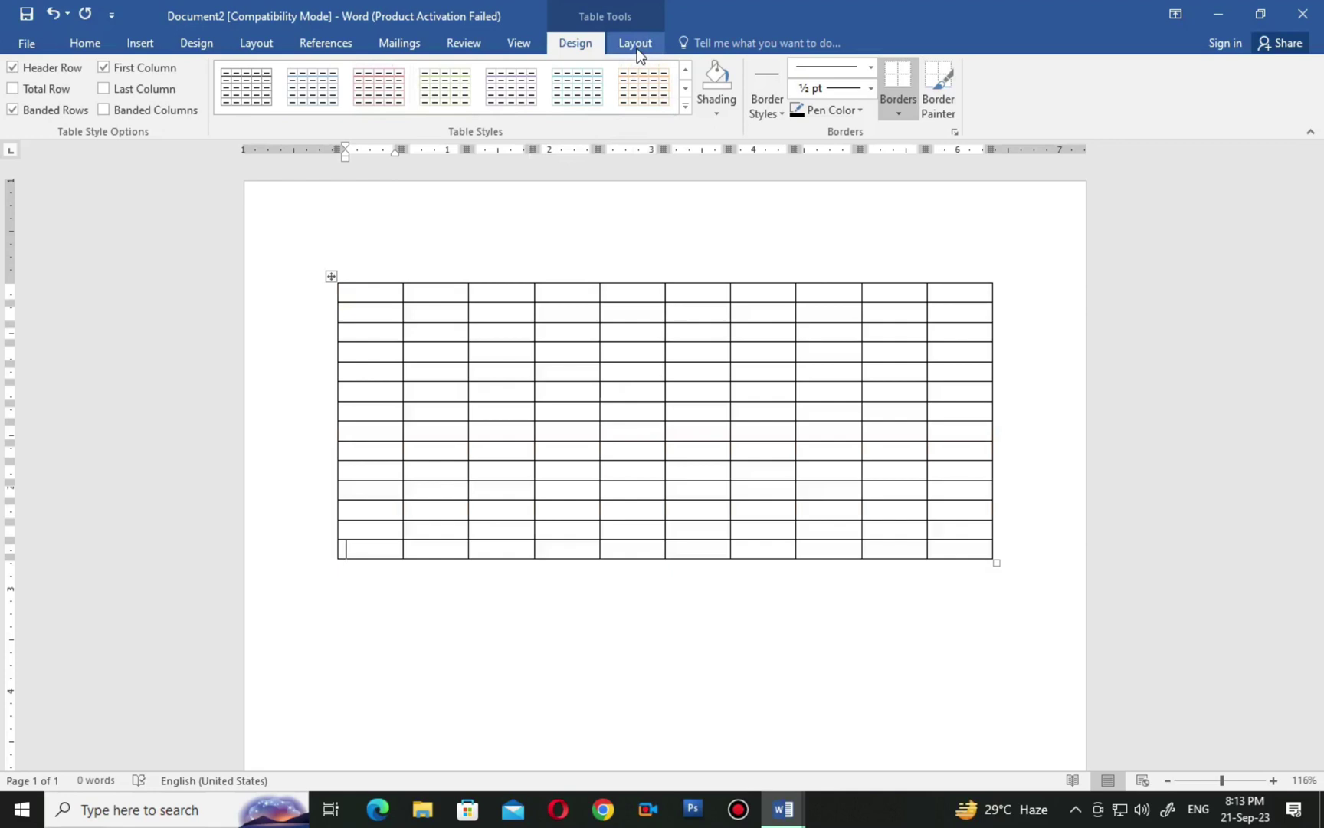
pyautogui.click(617, 43)
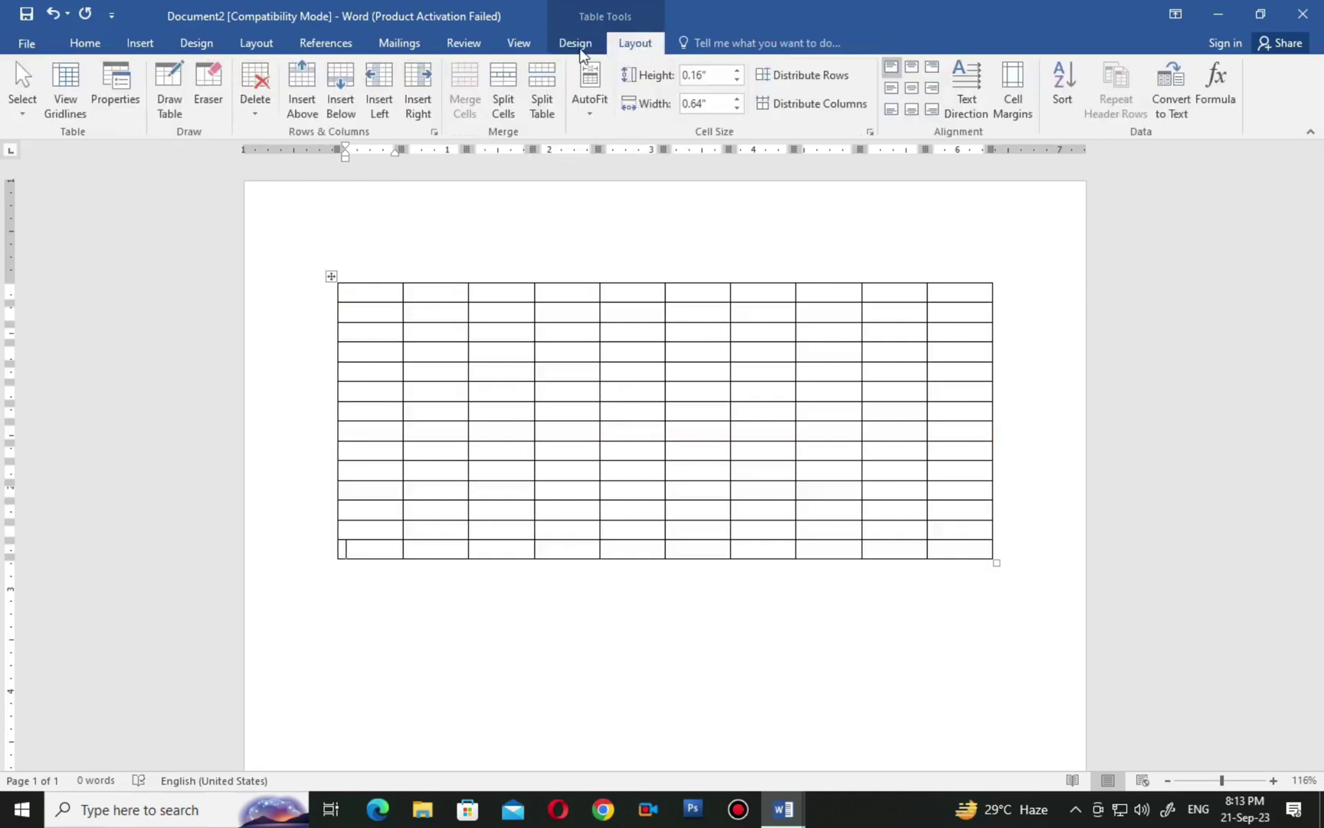
pyautogui.click(578, 43)
pyautogui.click(614, 42)
pyautogui.click(576, 44)
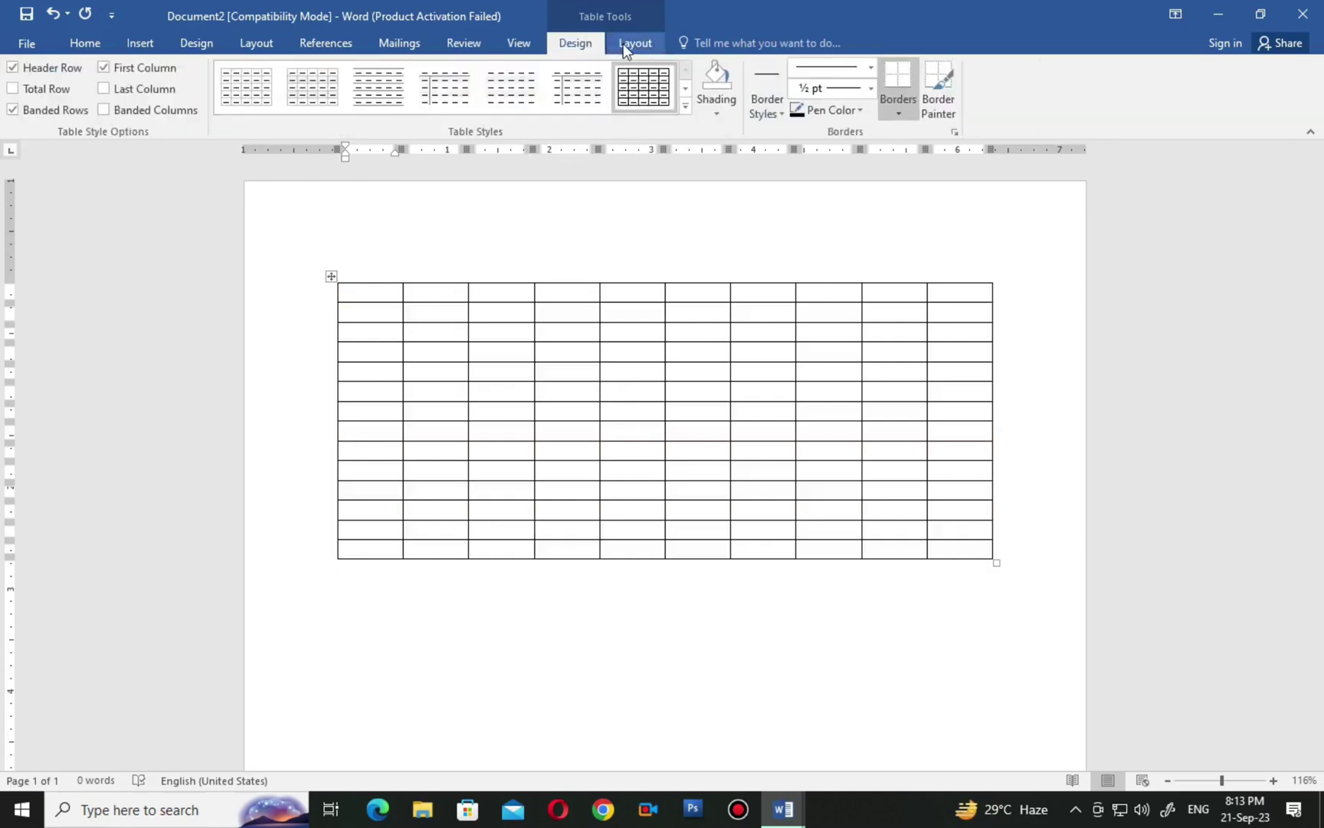
pyautogui.click(625, 48)
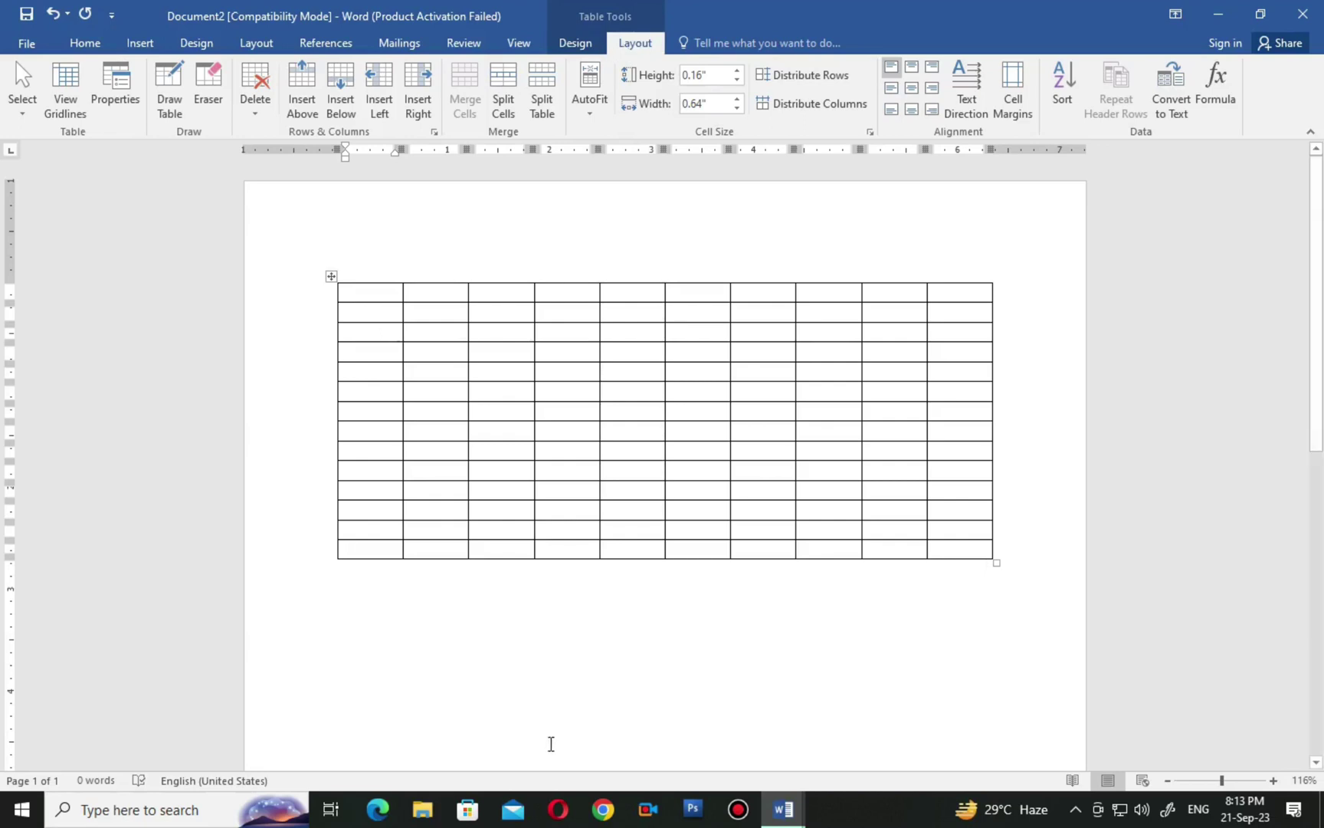
pyautogui.click(508, 512)
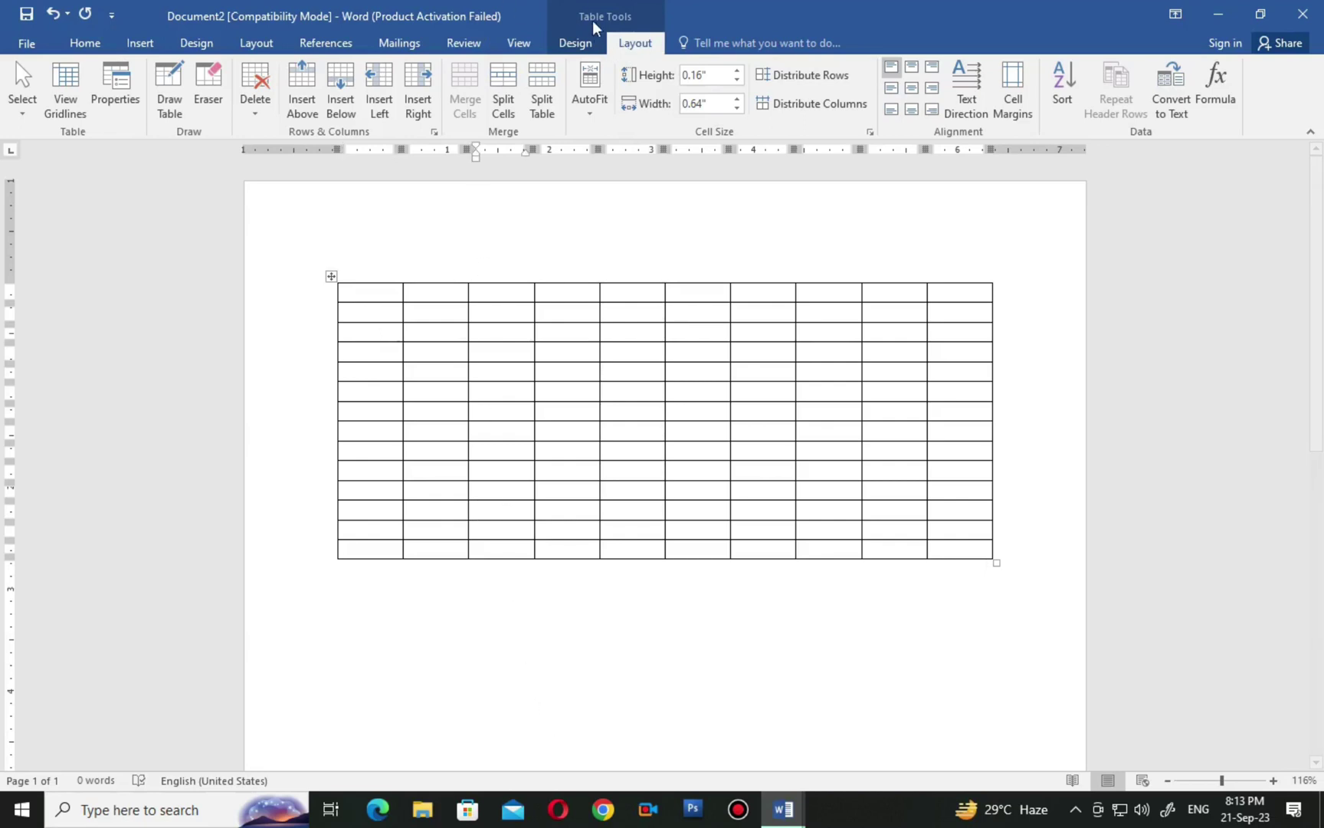
pyautogui.click(653, 663)
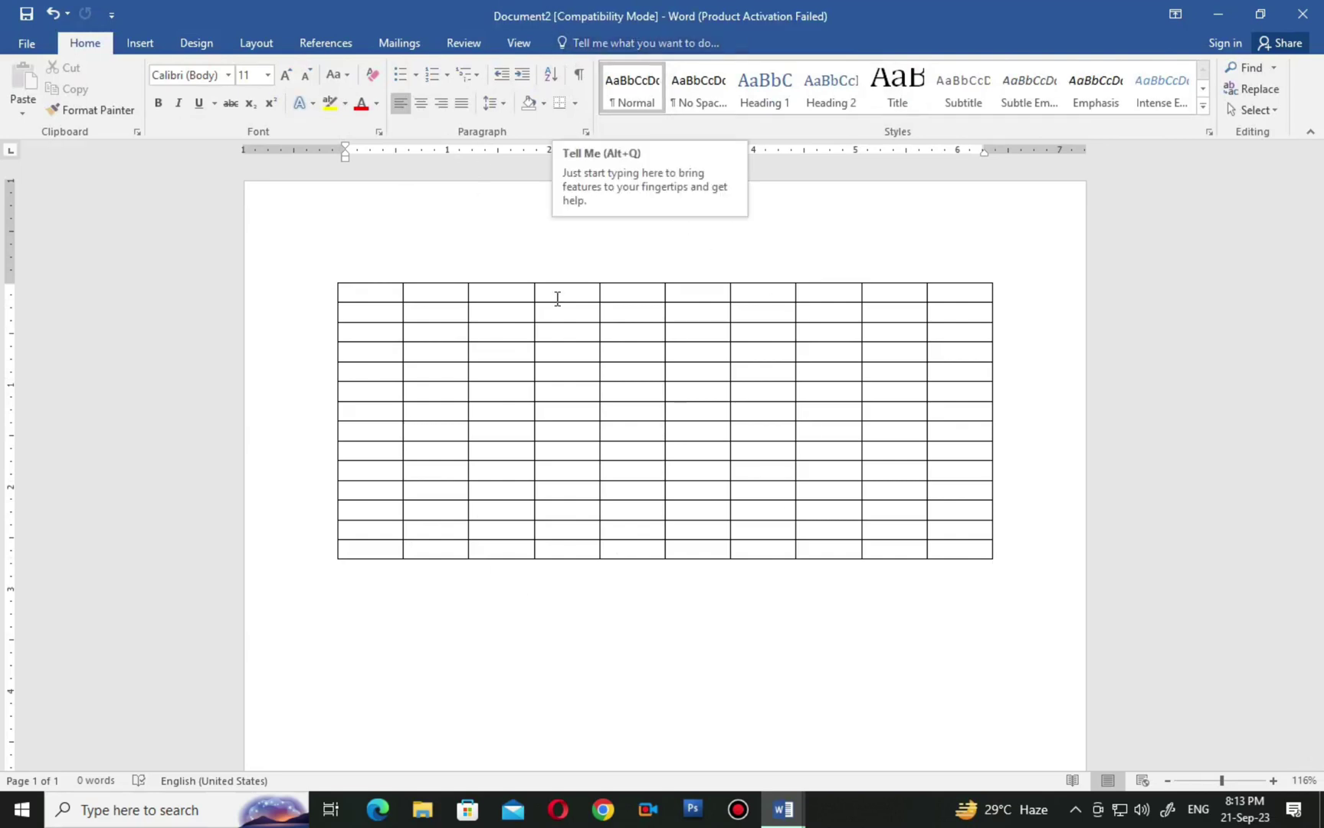
pyautogui.click(575, 432)
pyautogui.click(575, 43)
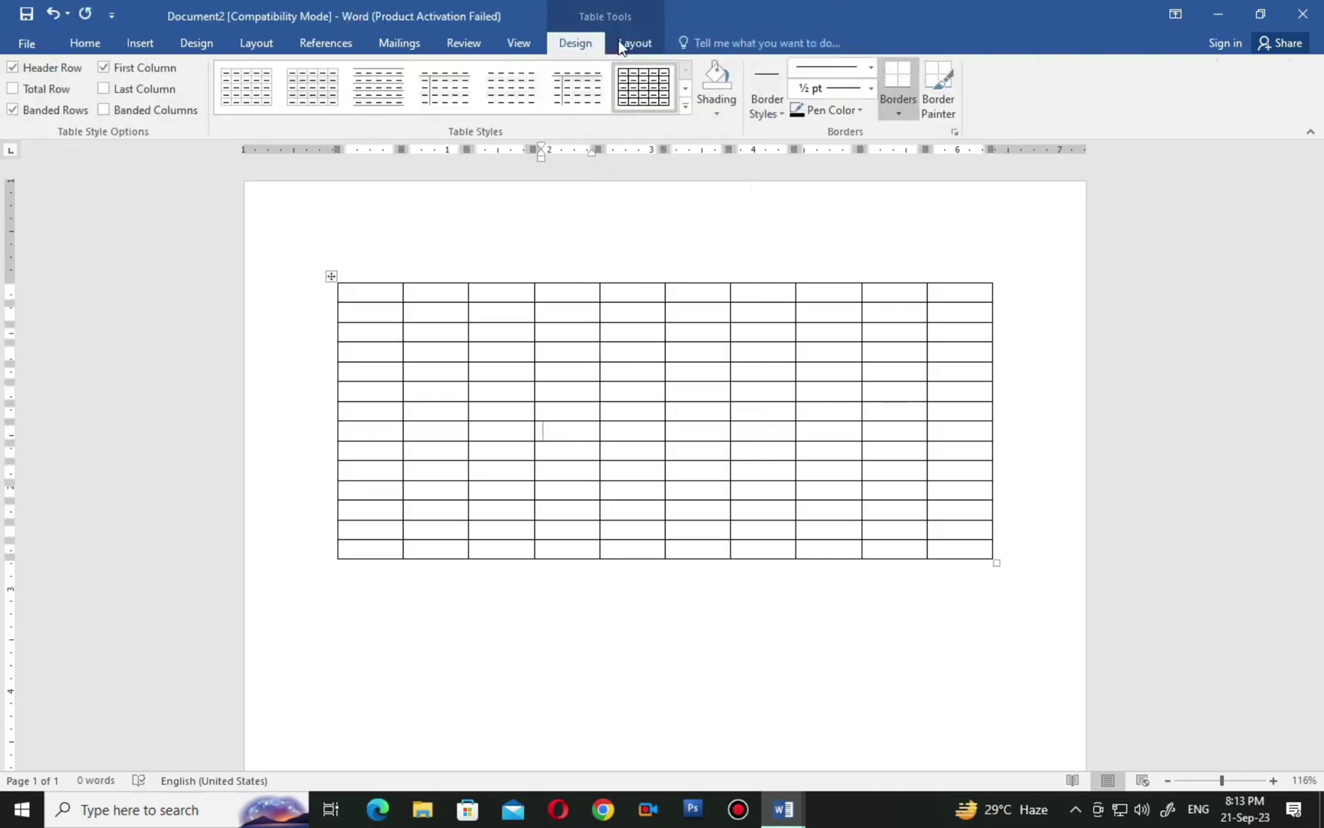
pyautogui.click(636, 43)
pyautogui.click(573, 46)
pyautogui.click(625, 46)
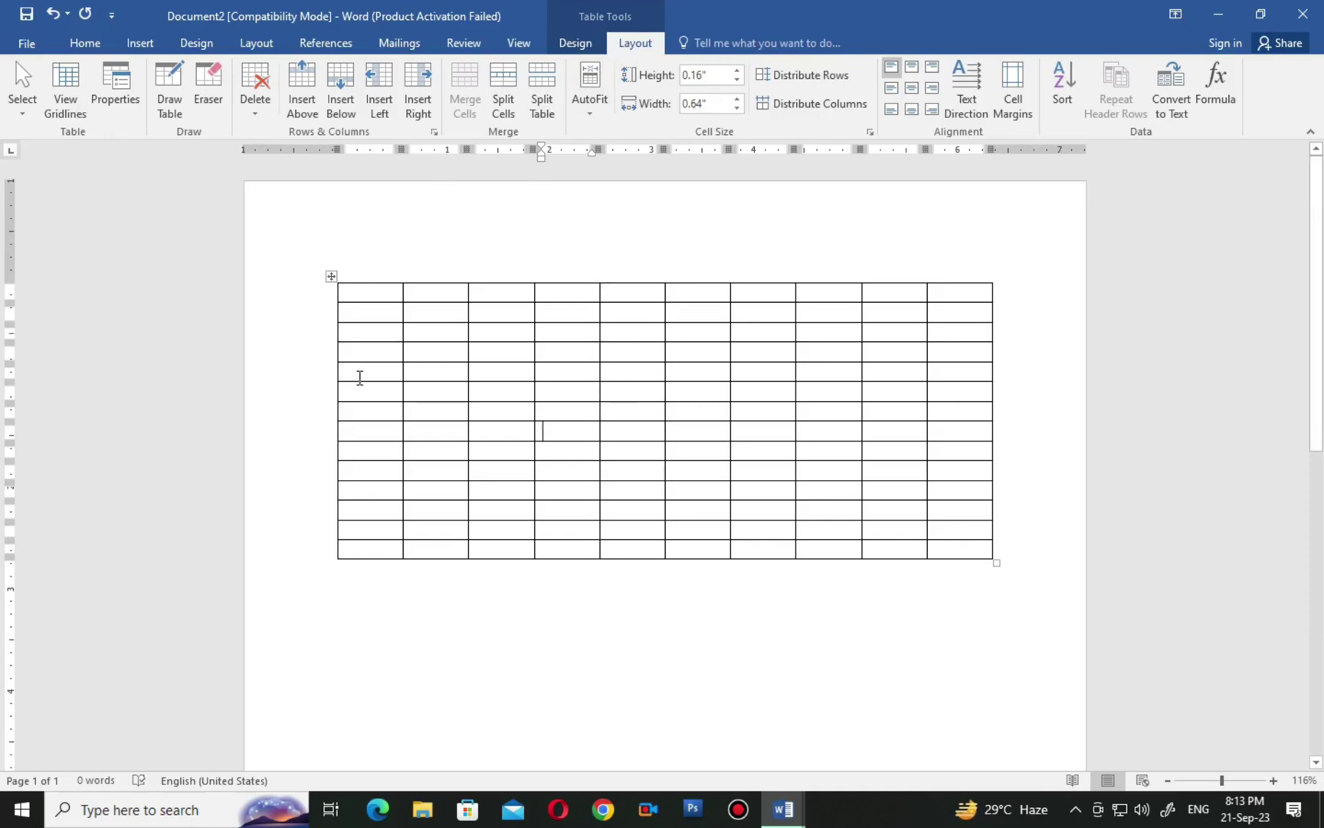
# Select the whole ten-by-fourteen grid table and delete it.
pyautogui.rightClick(330, 274)
pyautogui.press('Escape')
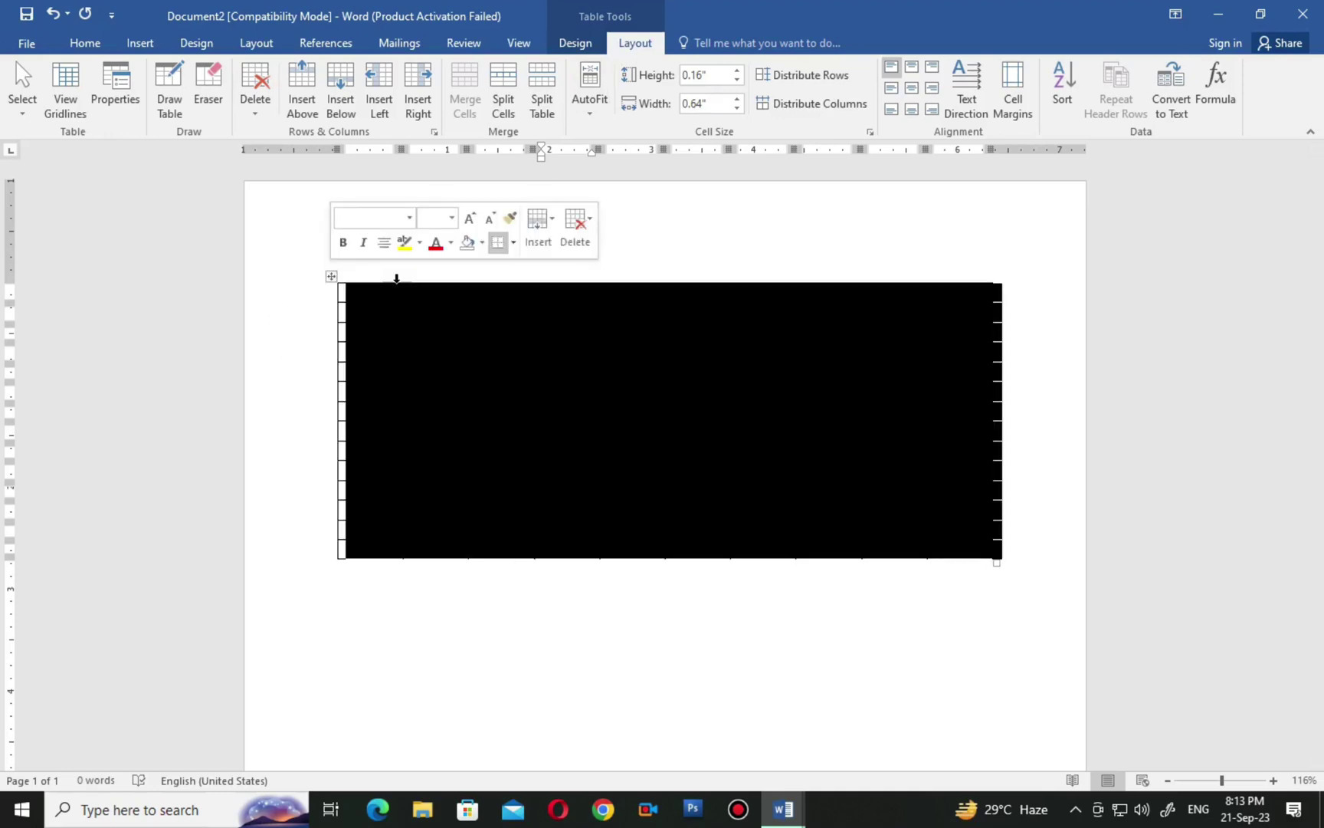
pyautogui.press('BackSpace')
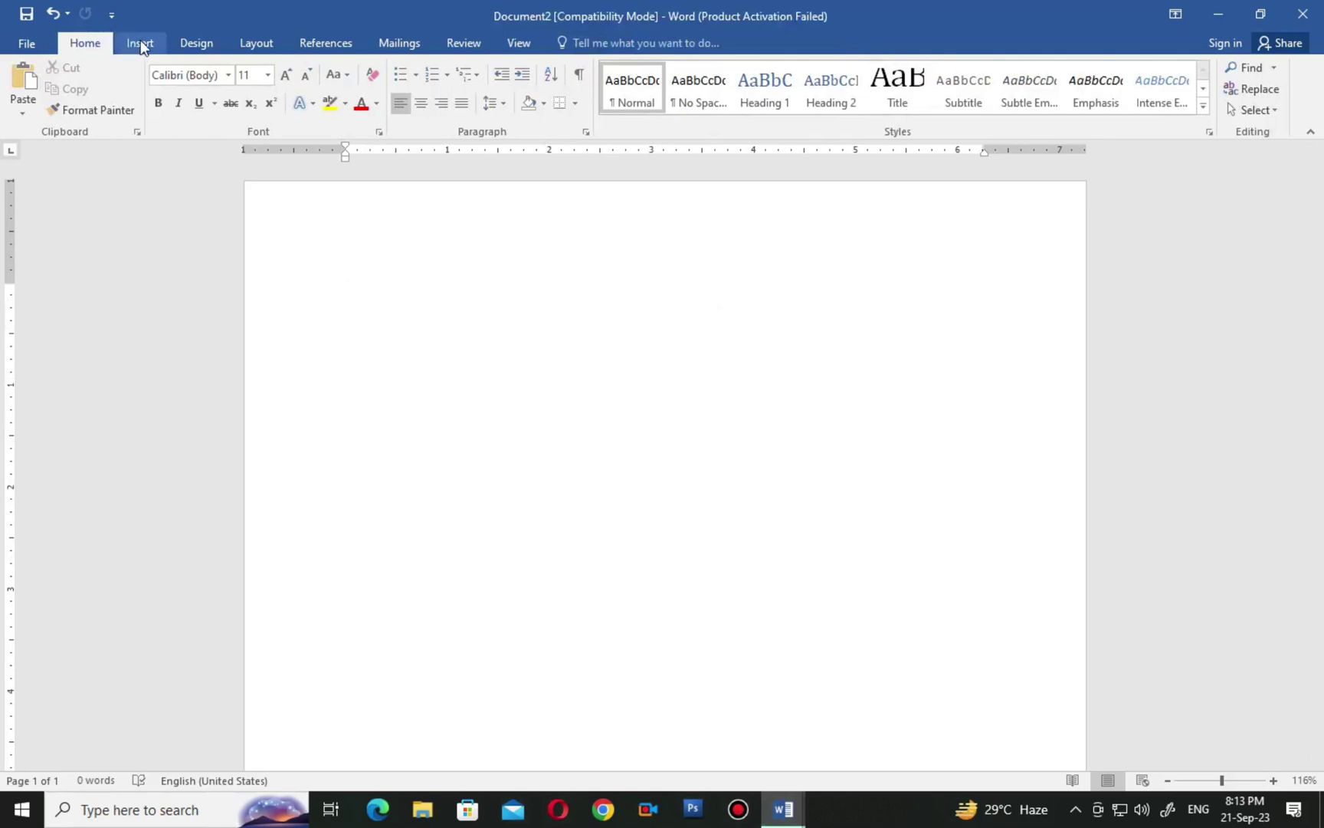
# Turn on Draw Table from Insert > Table.
pyautogui.click(141, 43)
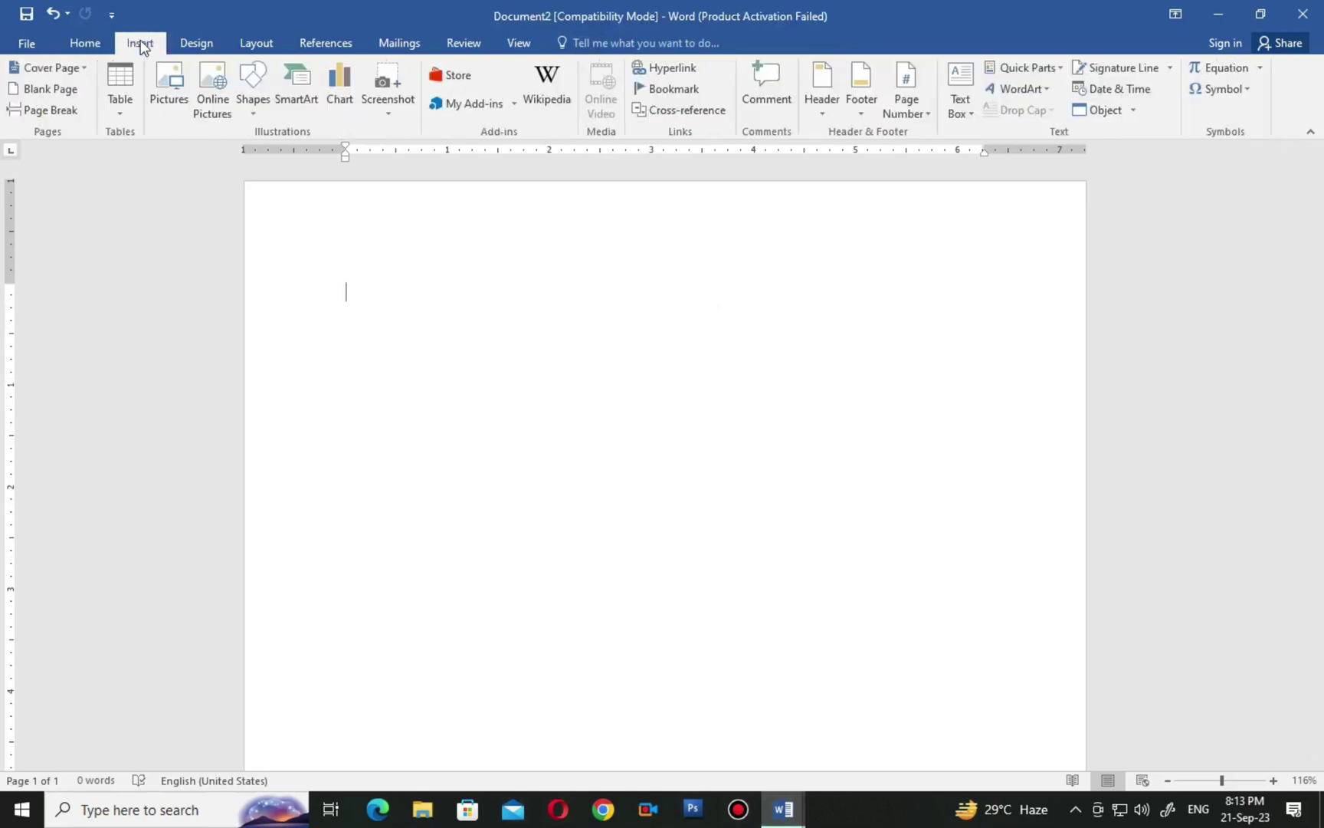
pyautogui.click(120, 115)
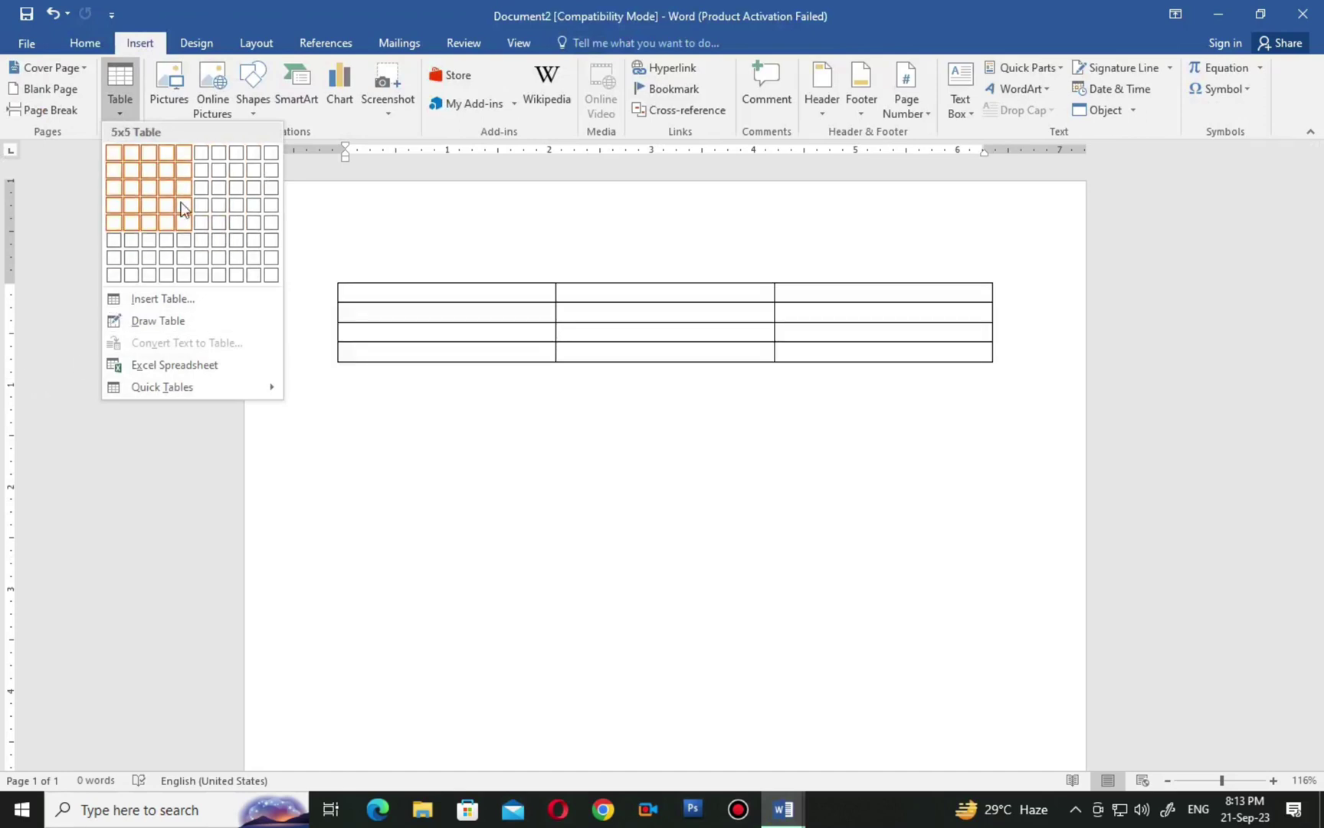
pyautogui.click(178, 327)
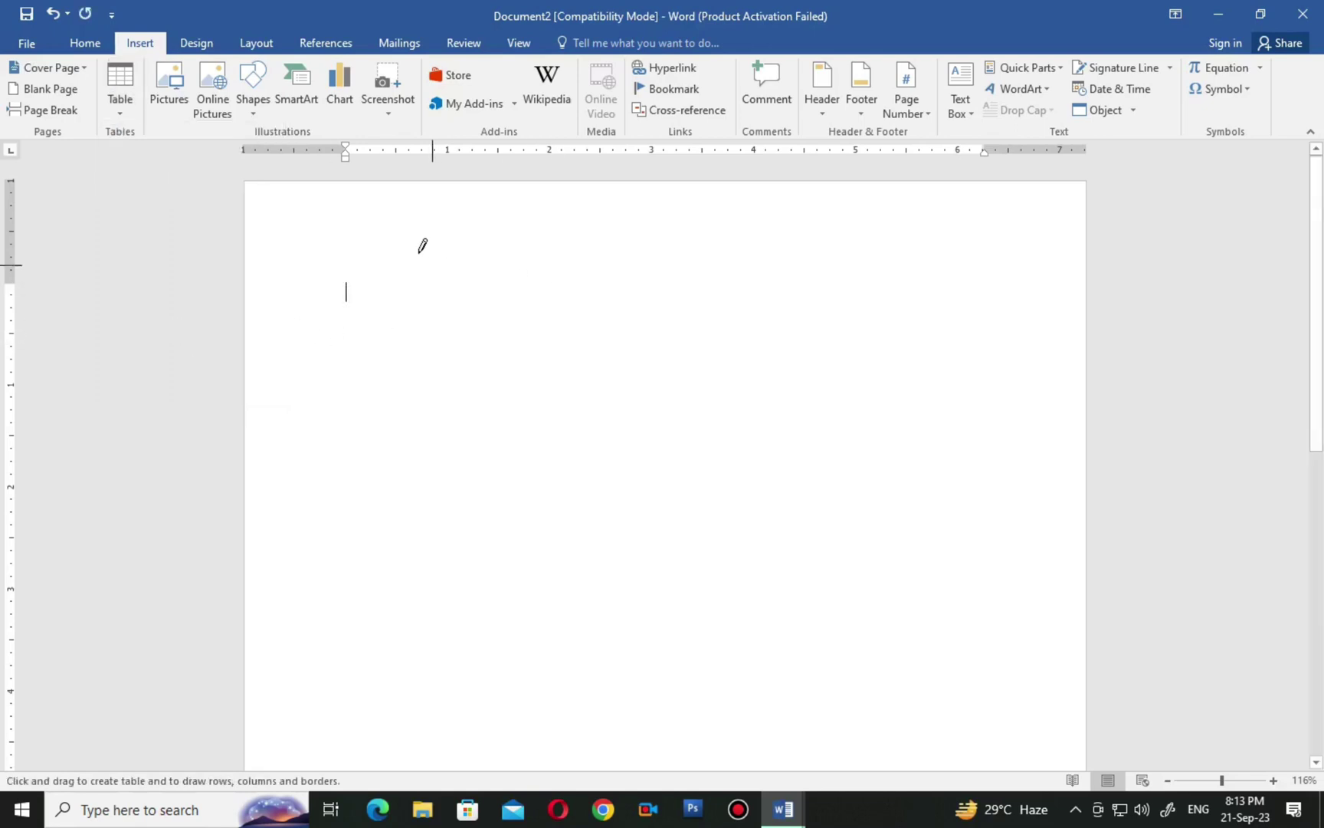
# Draw the table's outer box, then row lines and column dividers for header, body and bottom rows.
pyautogui.moveTo(419, 204)
pyautogui.mouseDown()
pyautogui.moveTo(550, 435)
pyautogui.moveTo(825, 591)
pyautogui.moveTo(935, 699)
pyautogui.mouseUp()
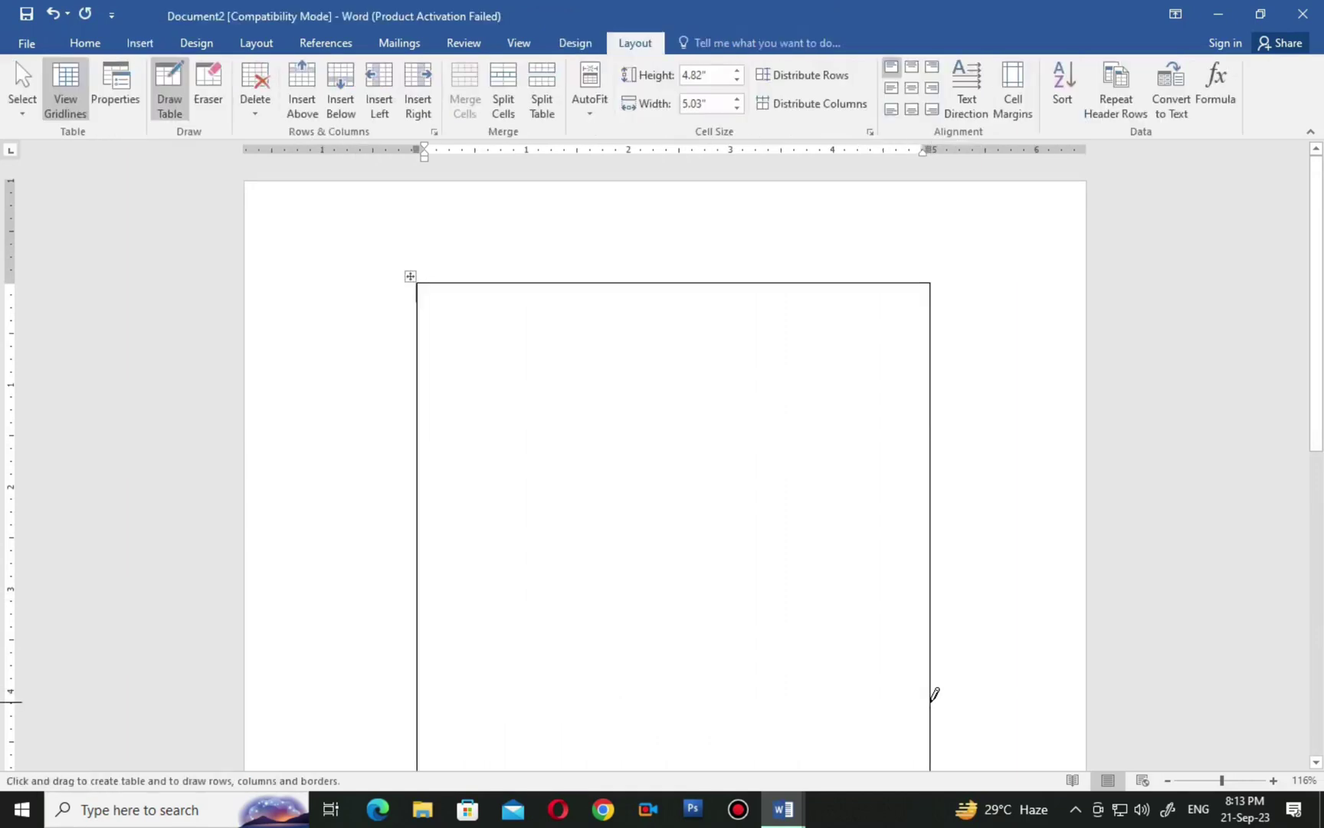
pyautogui.moveTo(418, 369); pyautogui.dragTo(613, 376)
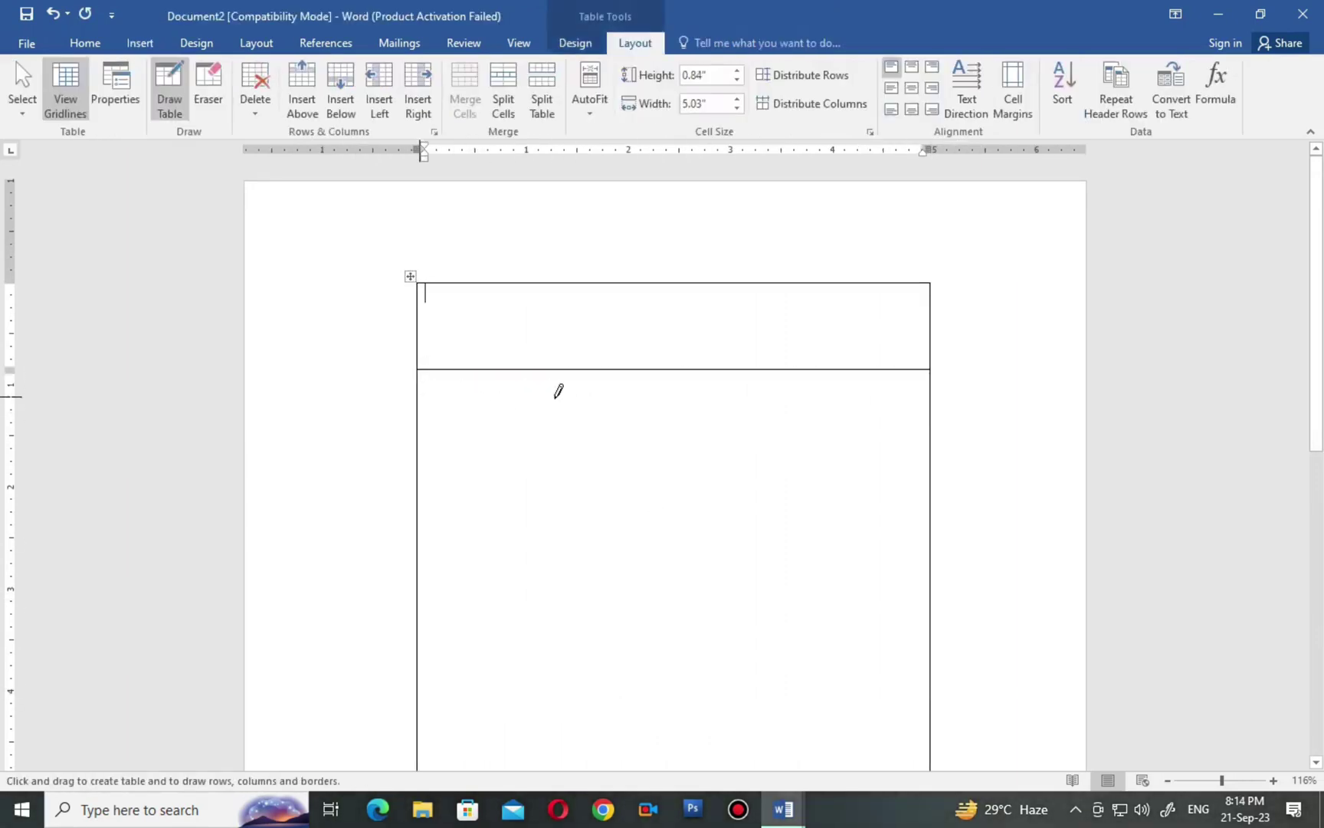
pyautogui.moveTo(776, 404)
pyautogui.mouseDown()
pyautogui.moveTo(817, 403)
pyautogui.moveTo(792, 398)
pyautogui.mouseUp()
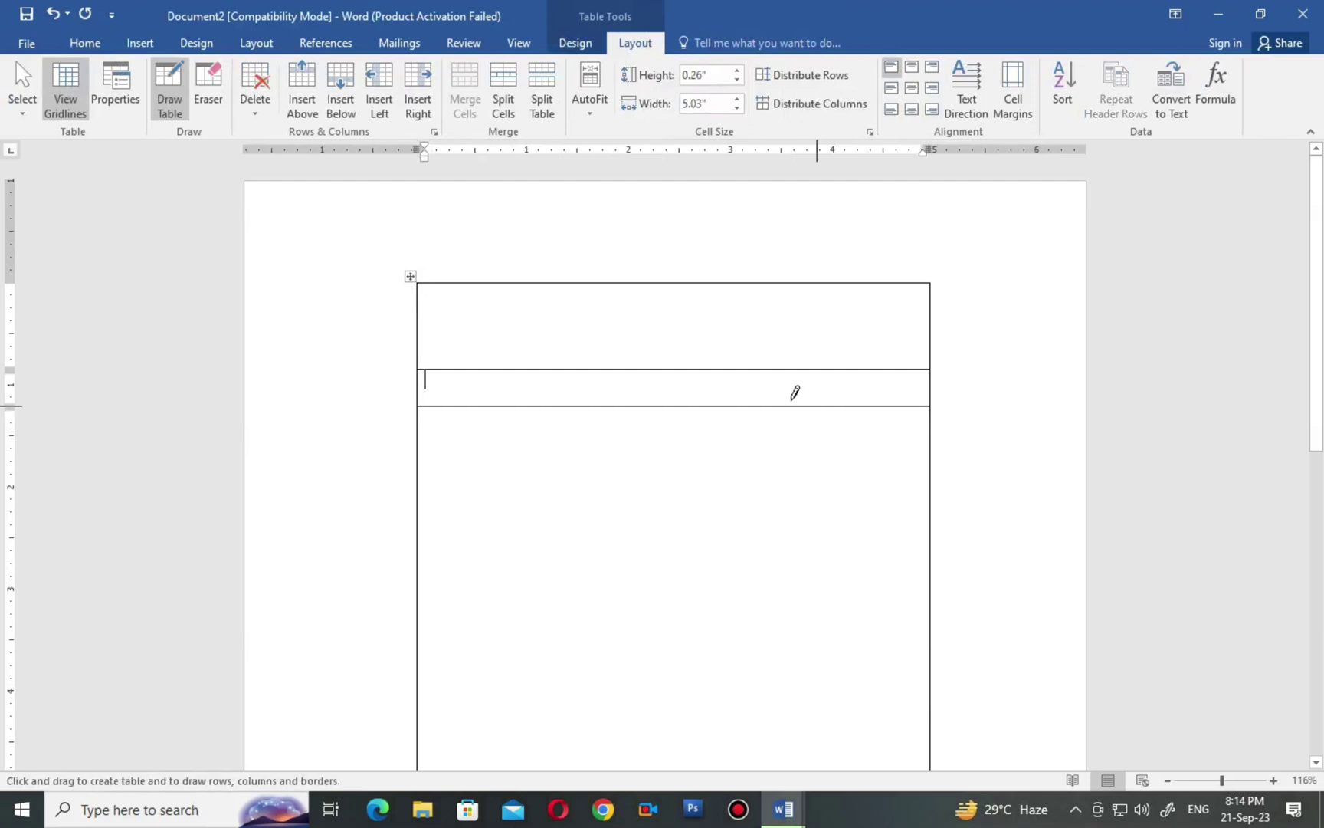
pyautogui.moveTo(460, 268); pyautogui.dragTo(458, 459)
pyautogui.moveTo(846, 268); pyautogui.dragTo(843, 449)
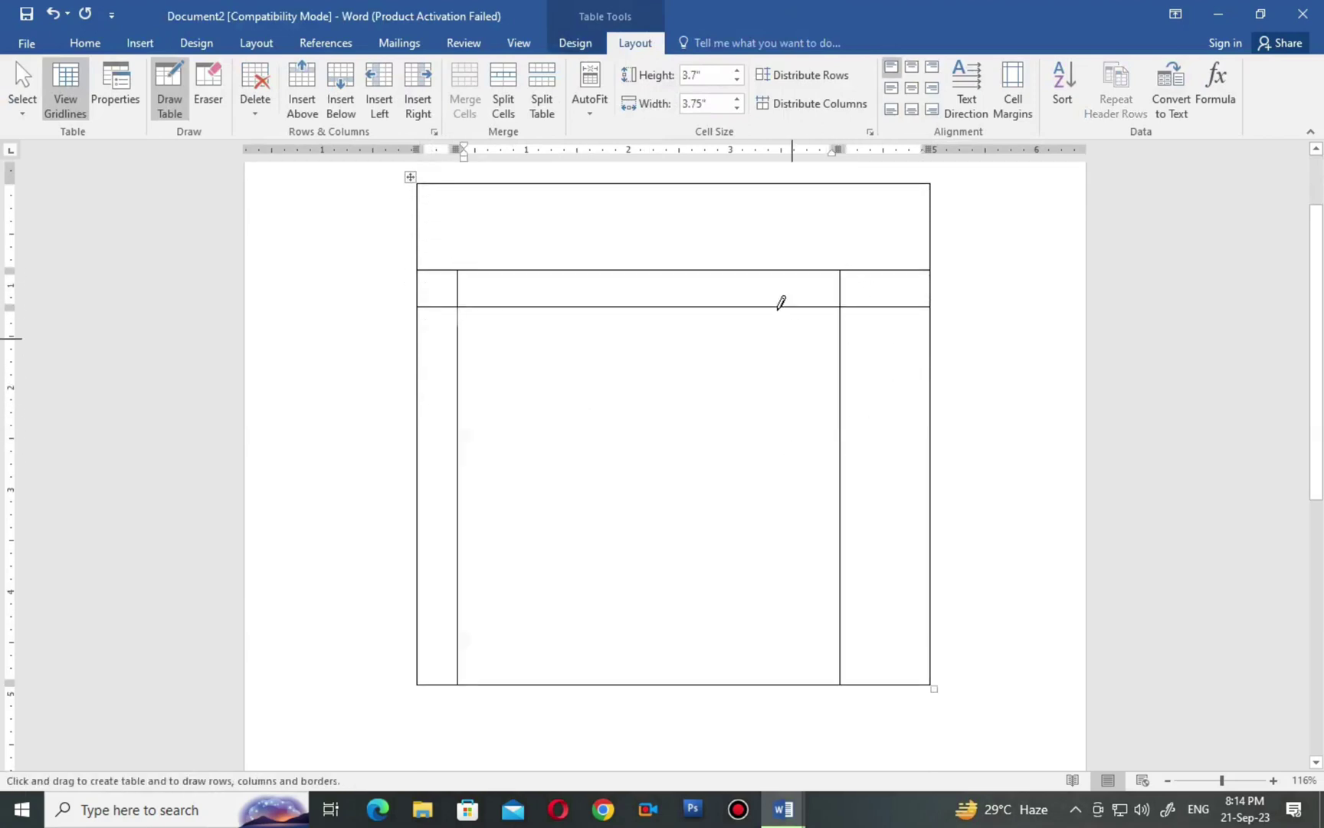
pyautogui.moveTo(778, 272); pyautogui.dragTo(769, 383)
pyautogui.moveTo(730, 275); pyautogui.dragTo(734, 458)
pyautogui.moveTo(422, 661); pyautogui.dragTo(893, 643)
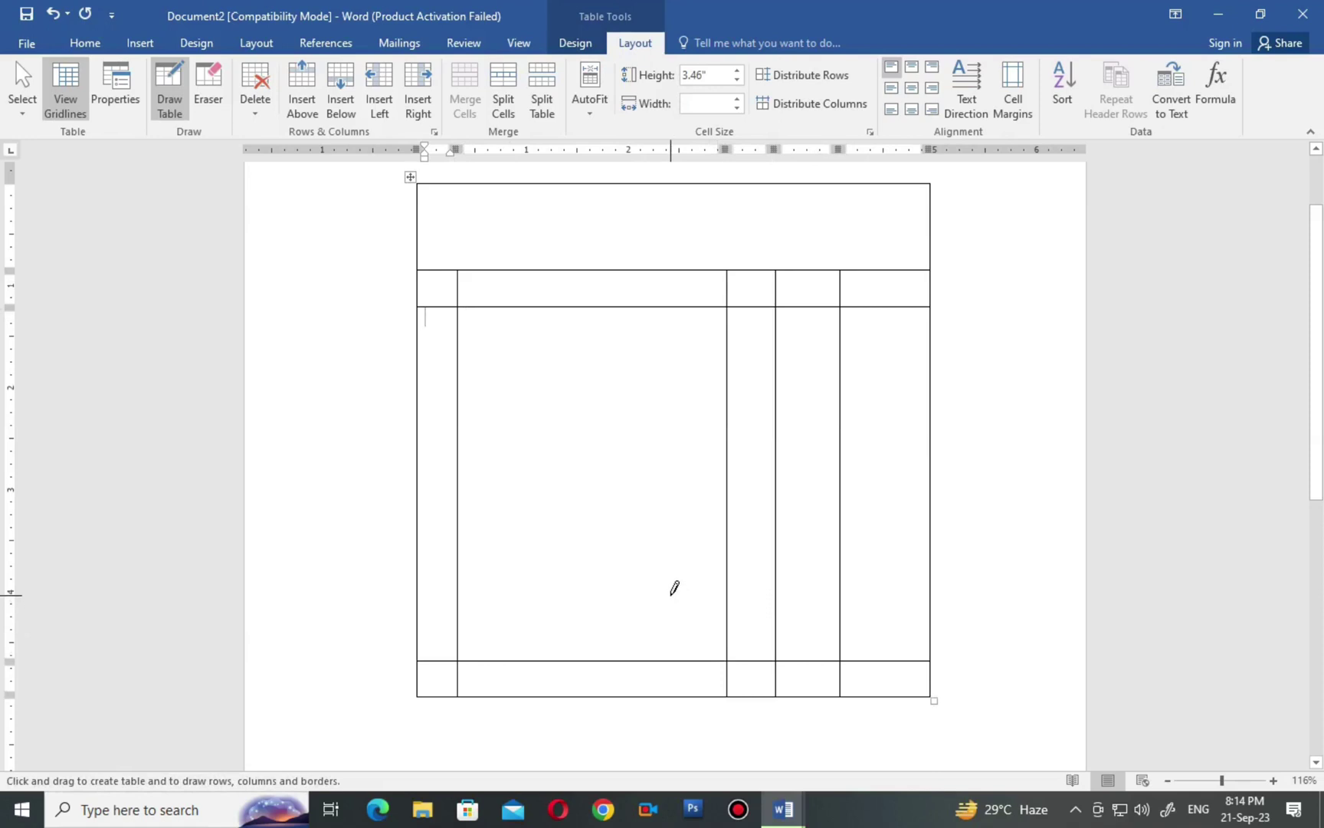
pyautogui.scroll(2, 674, 588)
pyautogui.scroll(-1, 674, 588)
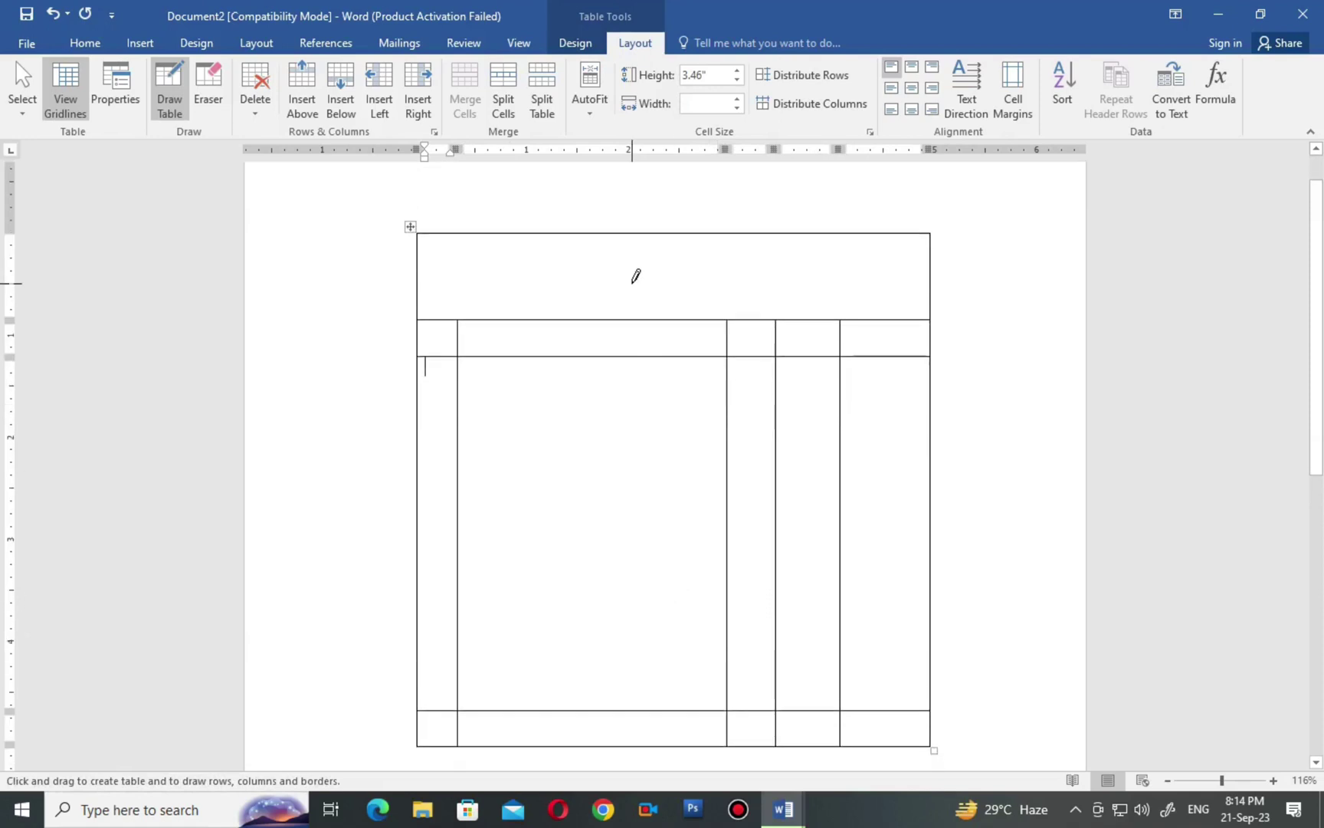
pyautogui.press('Escape')
# Check the drawn layout by clicking the top, thin header, bottom and tall body cells.
pyautogui.click(508, 259)
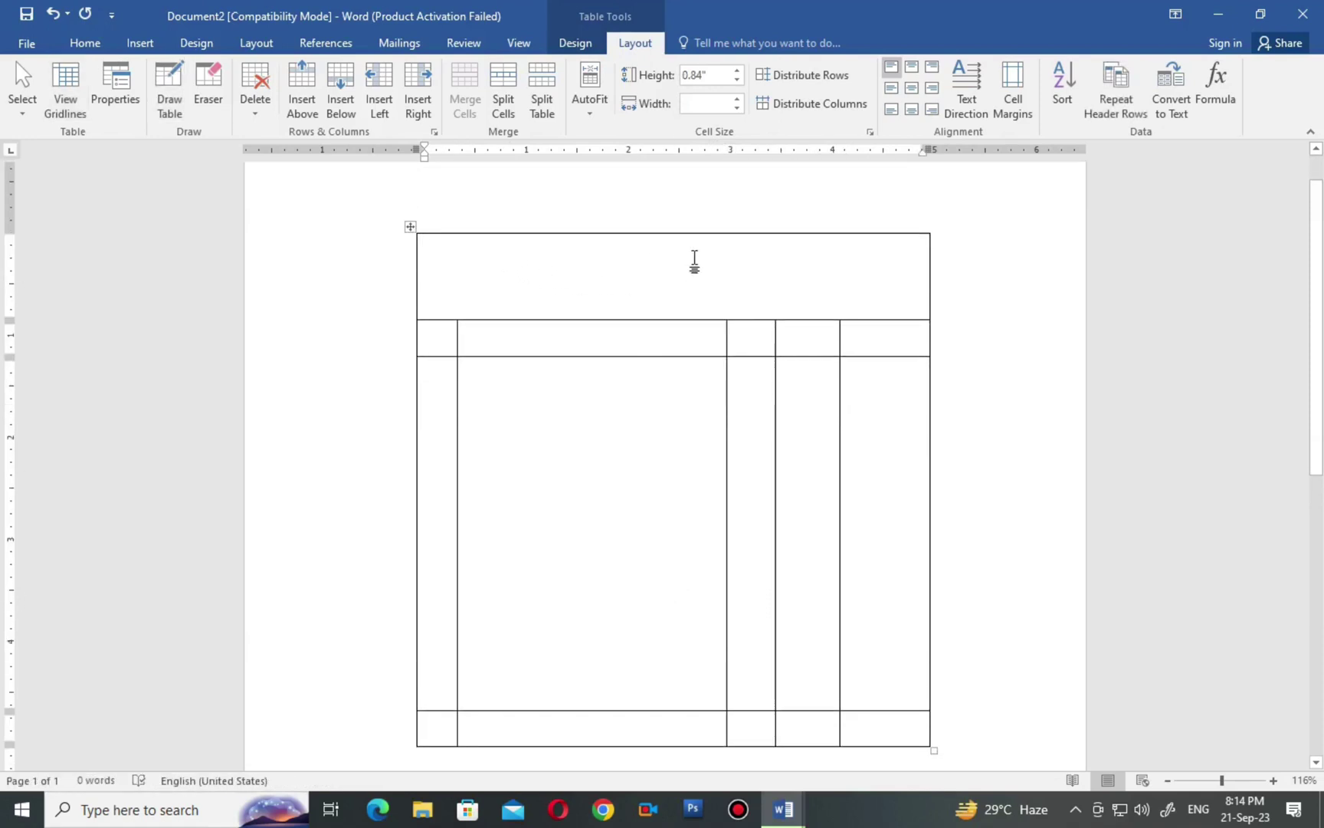
pyautogui.click(442, 341)
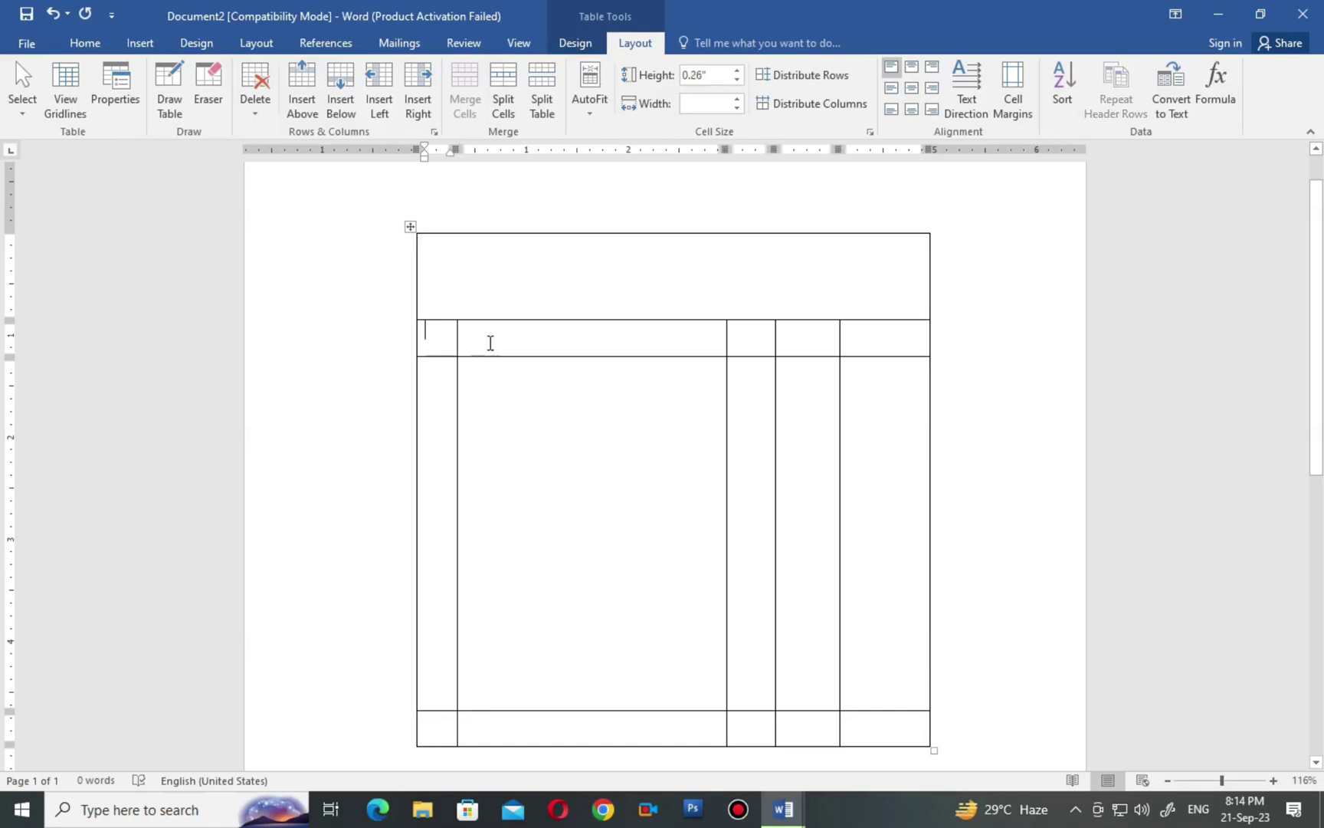
pyautogui.click(550, 342)
pyautogui.click(742, 340)
pyautogui.click(804, 334)
pyautogui.click(860, 334)
pyautogui.scroll(-3, 616, 495)
pyautogui.click(592, 574)
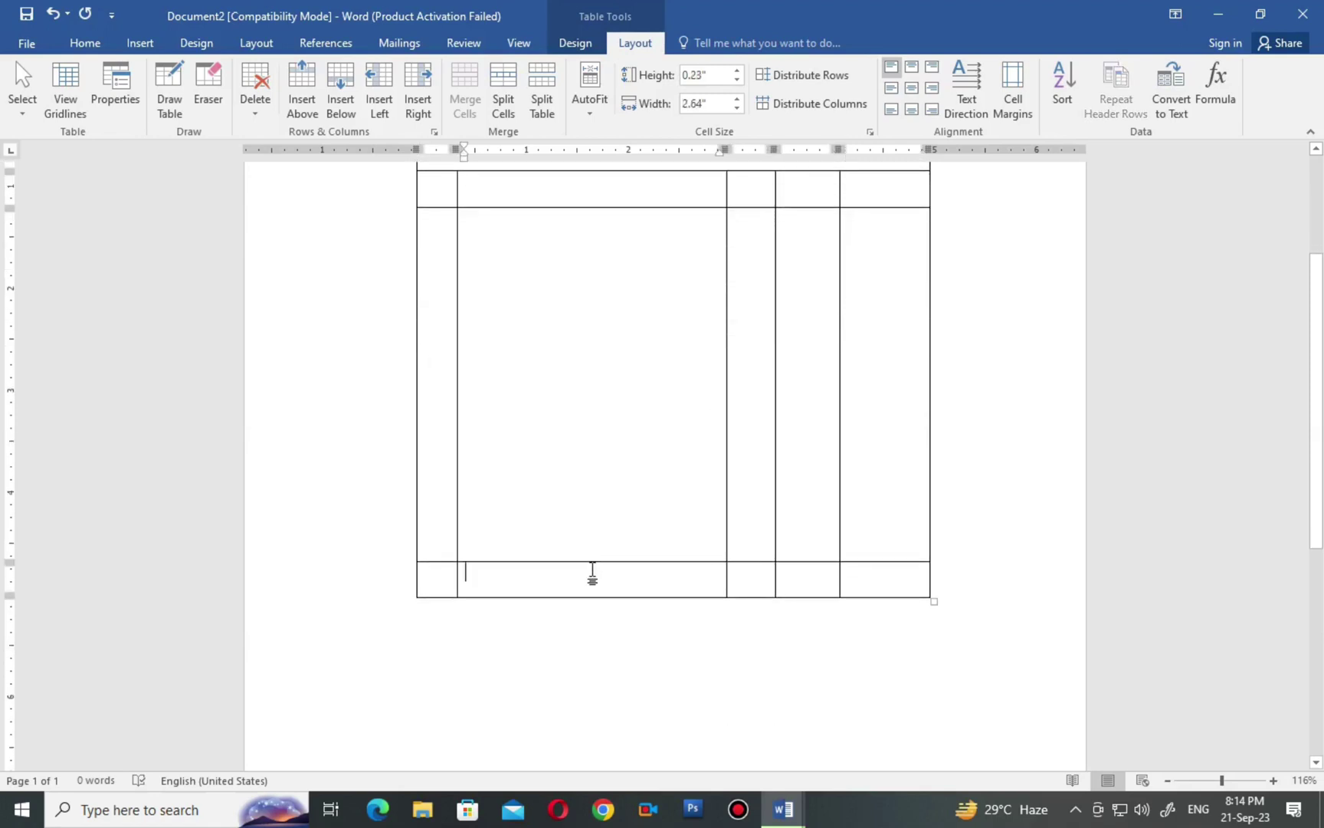
pyautogui.click(881, 574)
pyautogui.scroll(3, 411, 570)
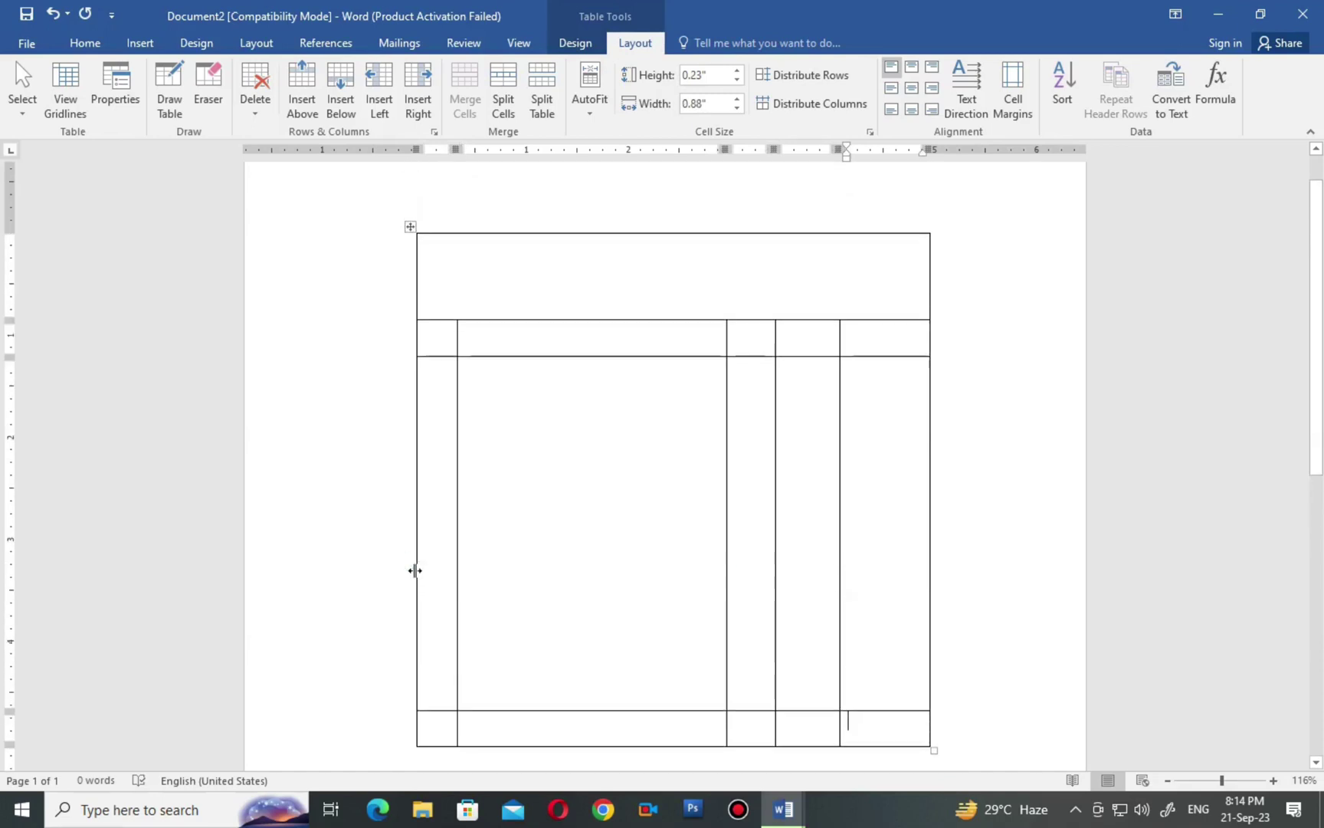
pyautogui.scroll(1, 665, 465)
pyautogui.scroll(-1, 665, 465)
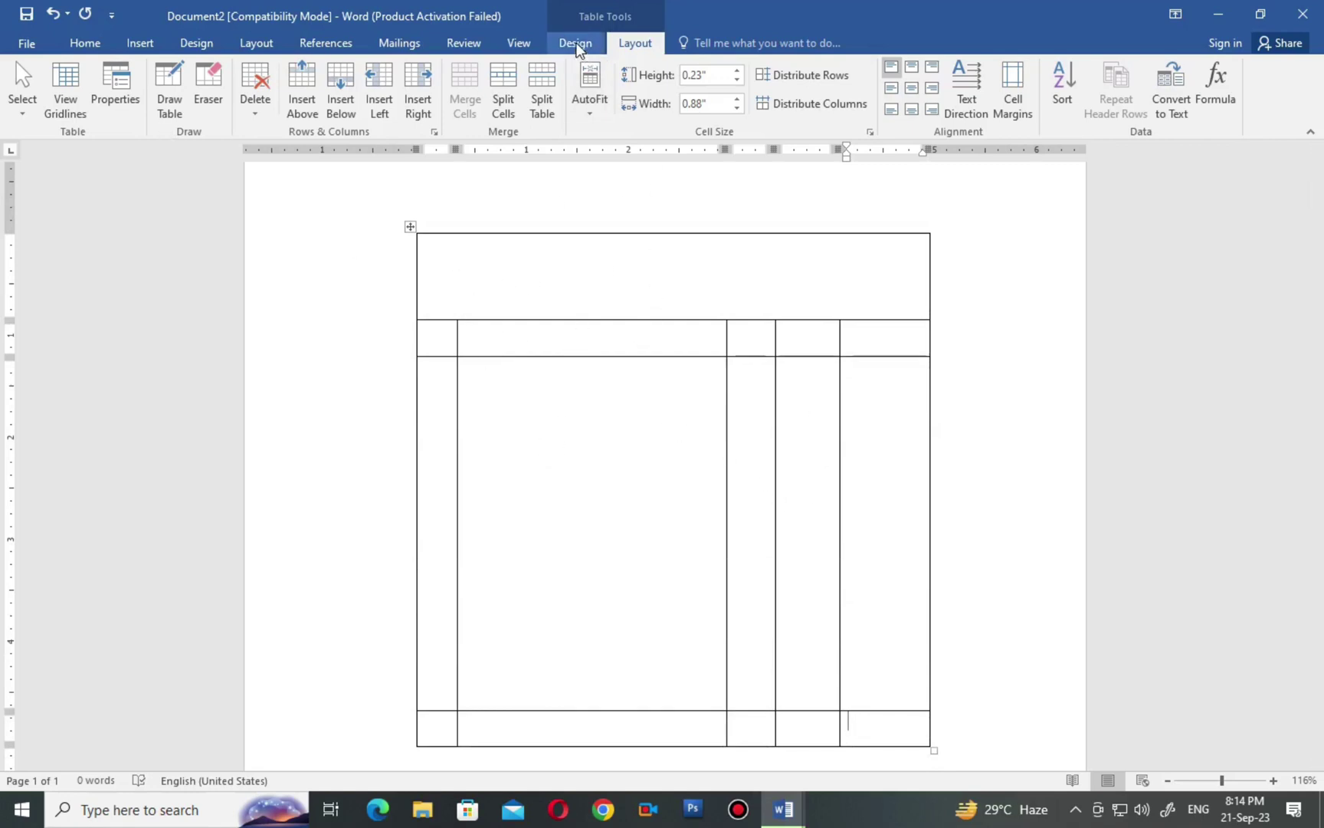
pyautogui.click(600, 495)
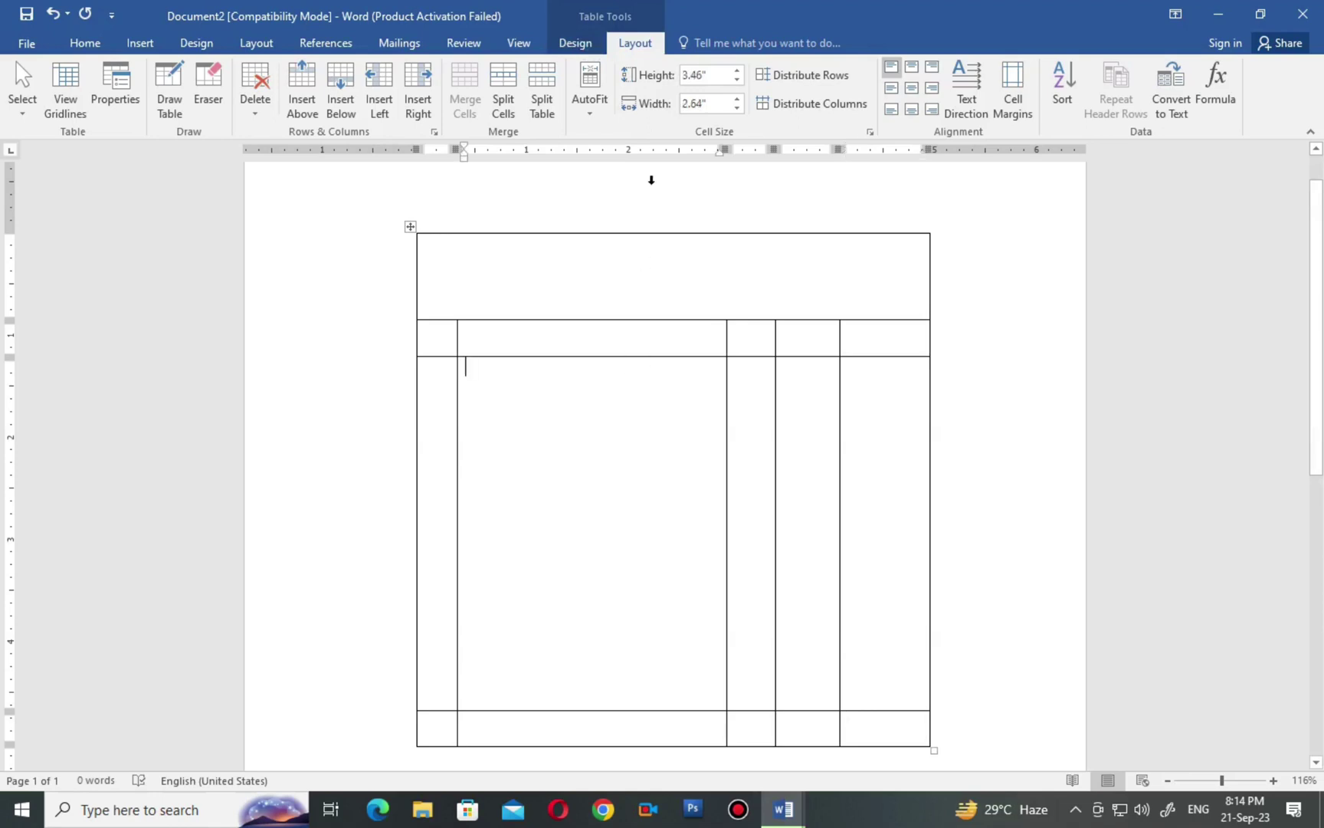
pyautogui.click(567, 41)
pyautogui.click(636, 45)
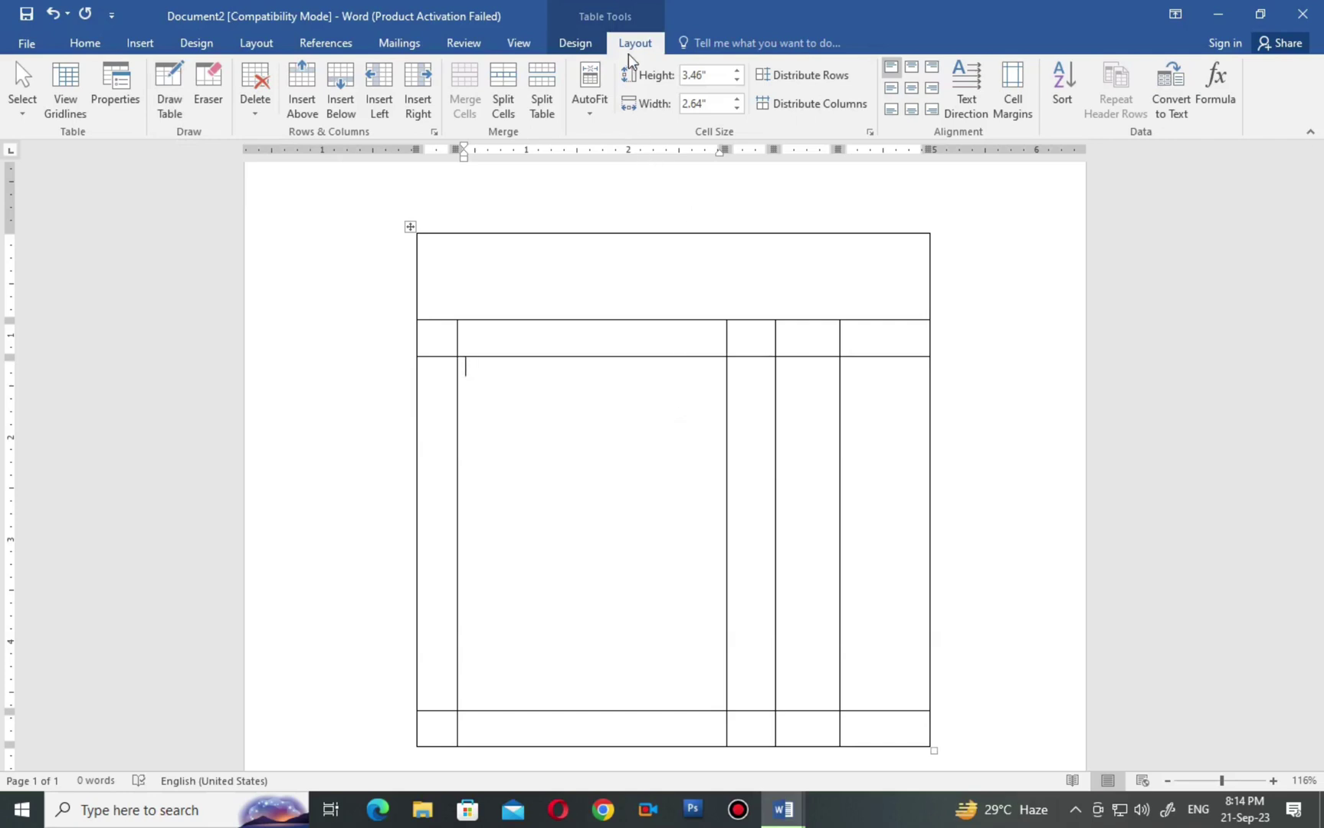
# Toggle between the Draw Table and Eraser tools and look over the Design and Layout tabs.
pyautogui.click(174, 83)
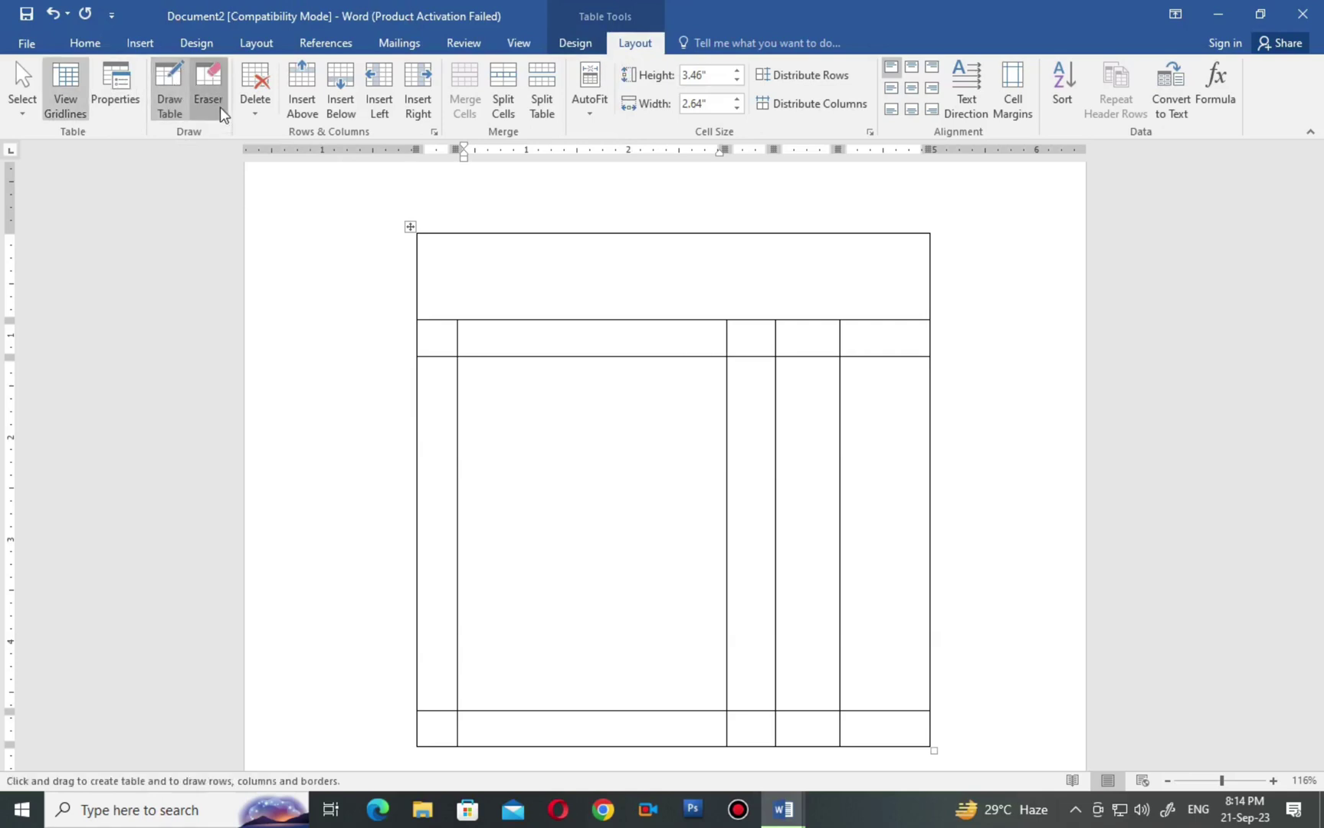
pyautogui.click(221, 106)
pyautogui.click(164, 83)
pyautogui.click(207, 89)
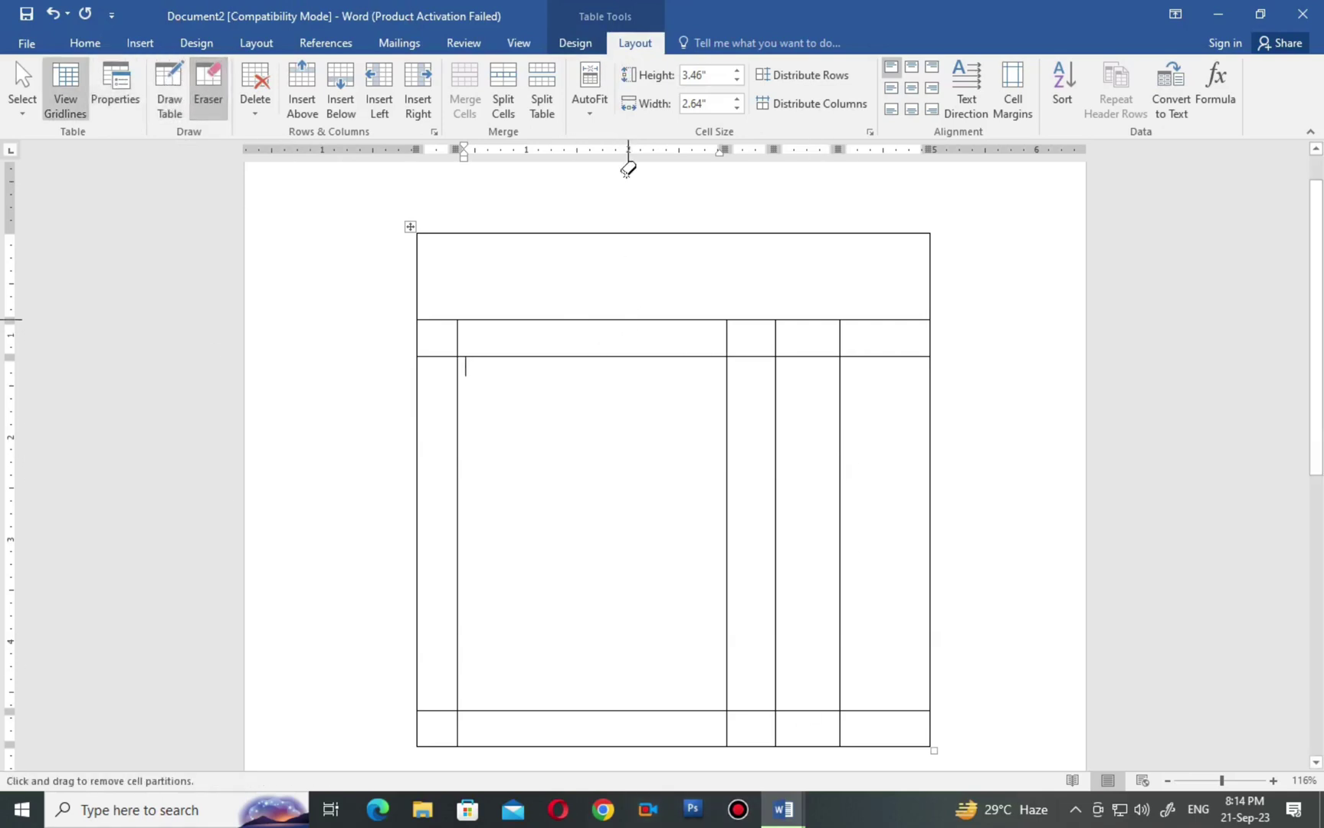
pyautogui.click(581, 43)
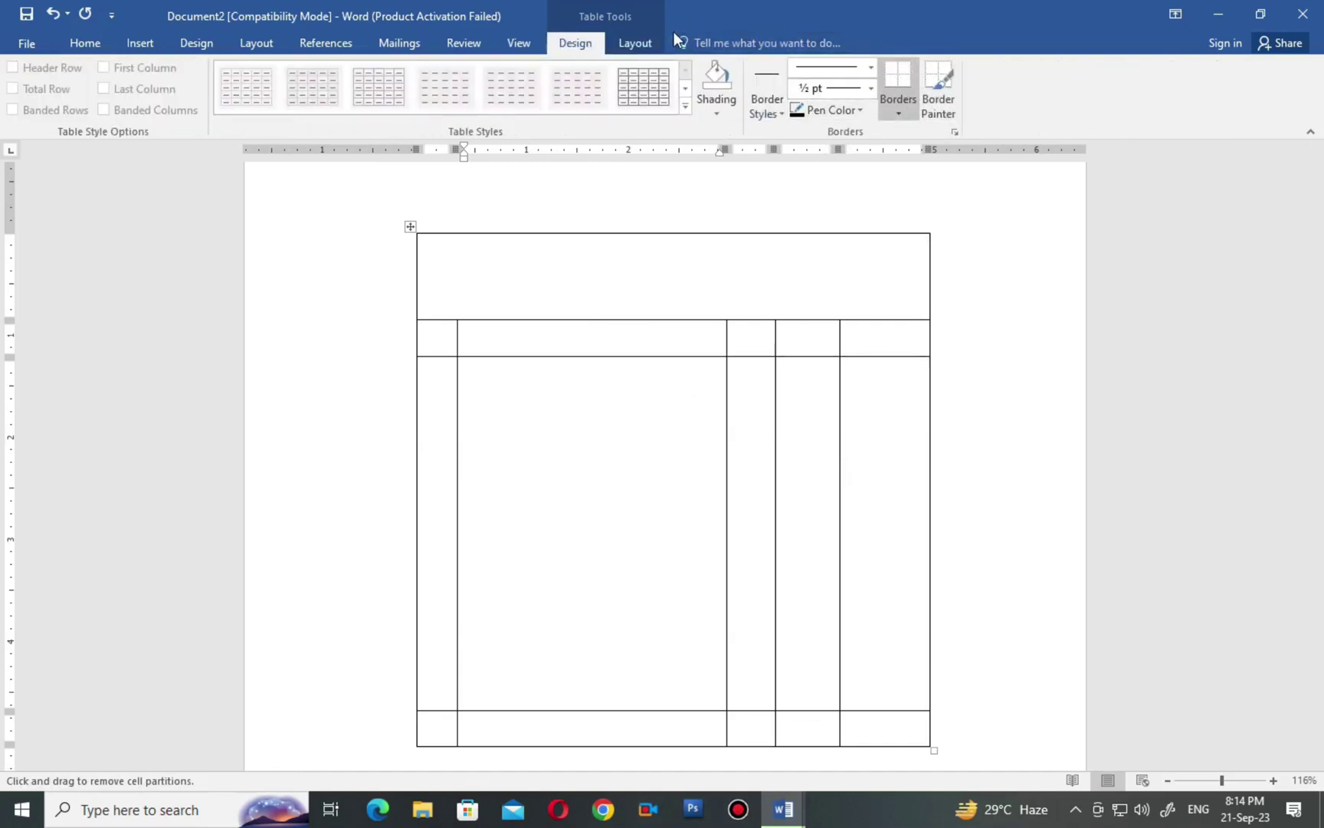
pyautogui.click(633, 42)
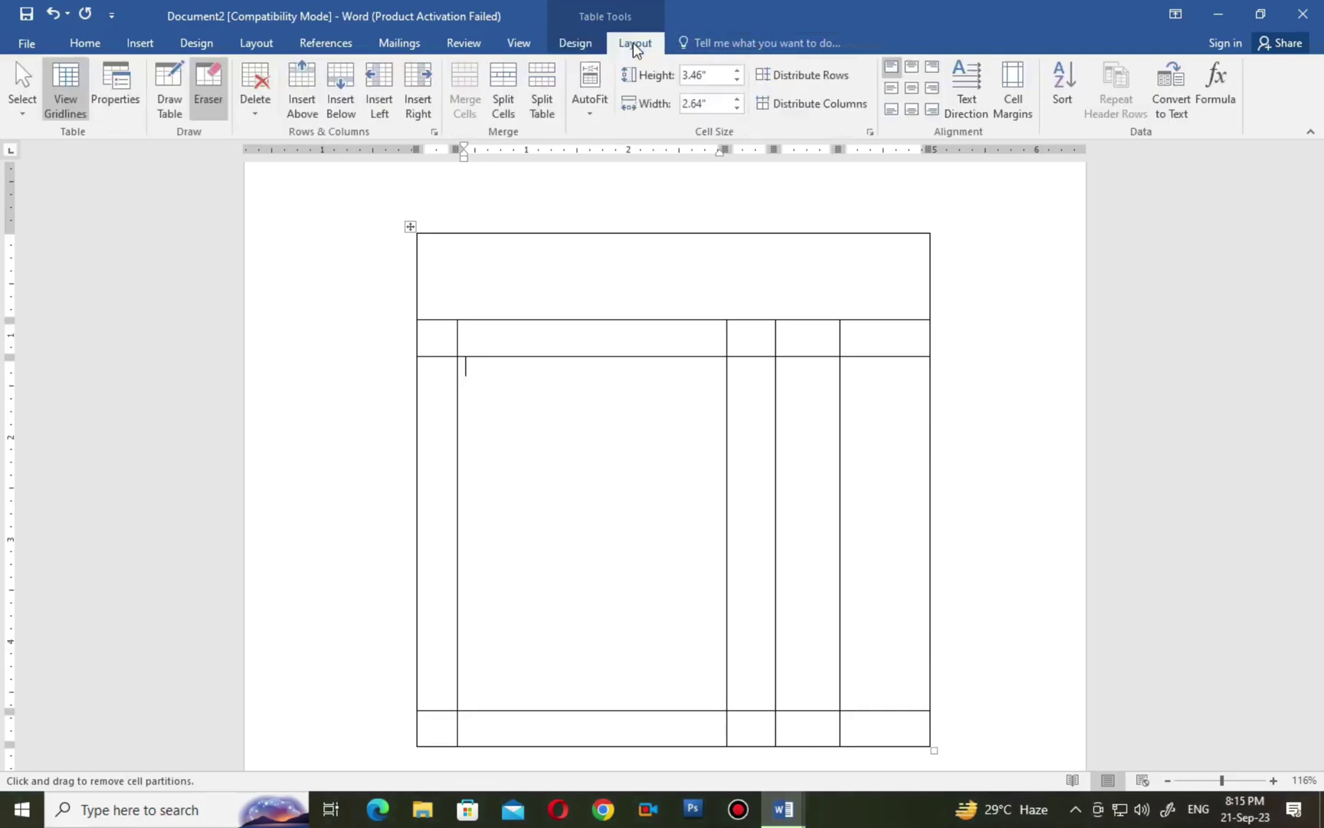
# Draw a divider through the wide second column, erase it from the top and body rows, then turn Eraser off.
pyautogui.click(171, 84)
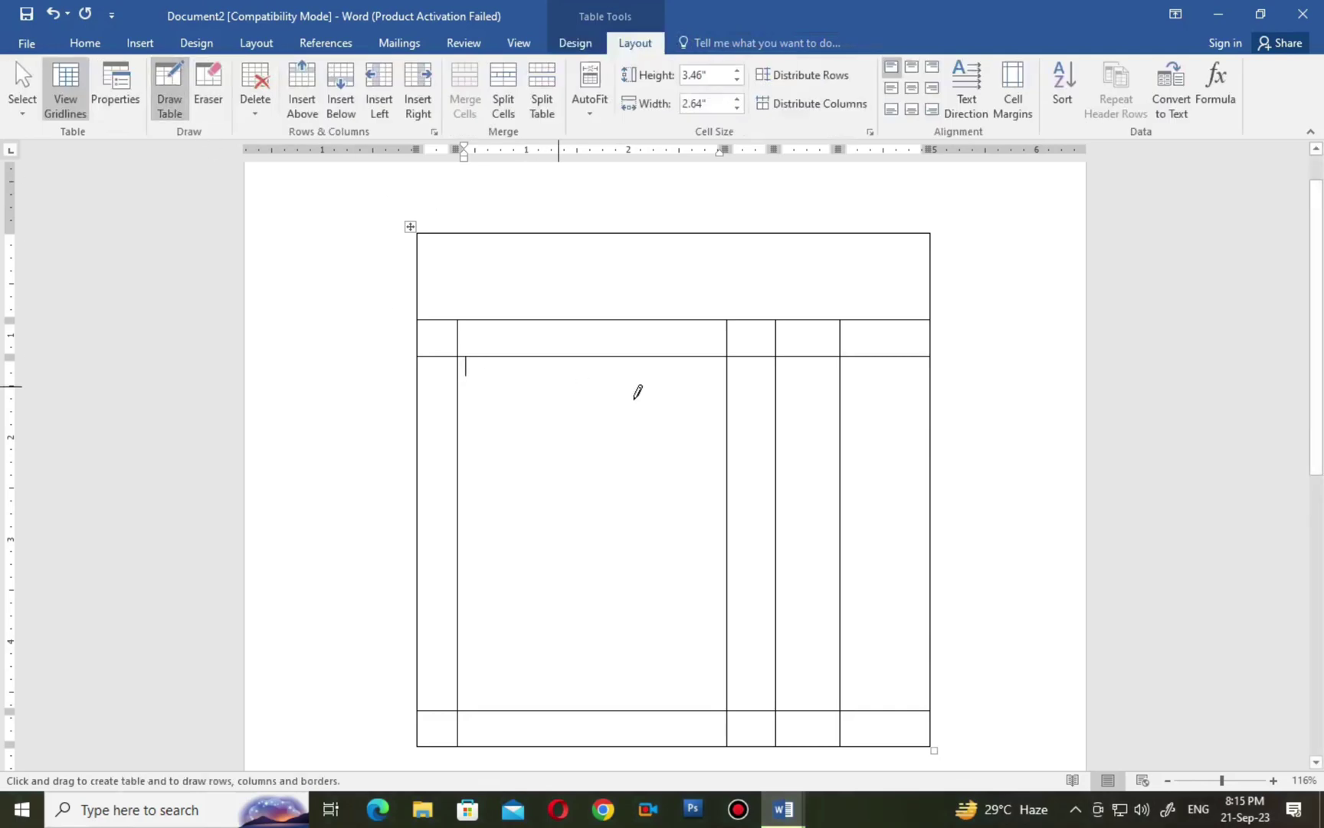
pyautogui.moveTo(612, 243); pyautogui.dragTo(629, 567)
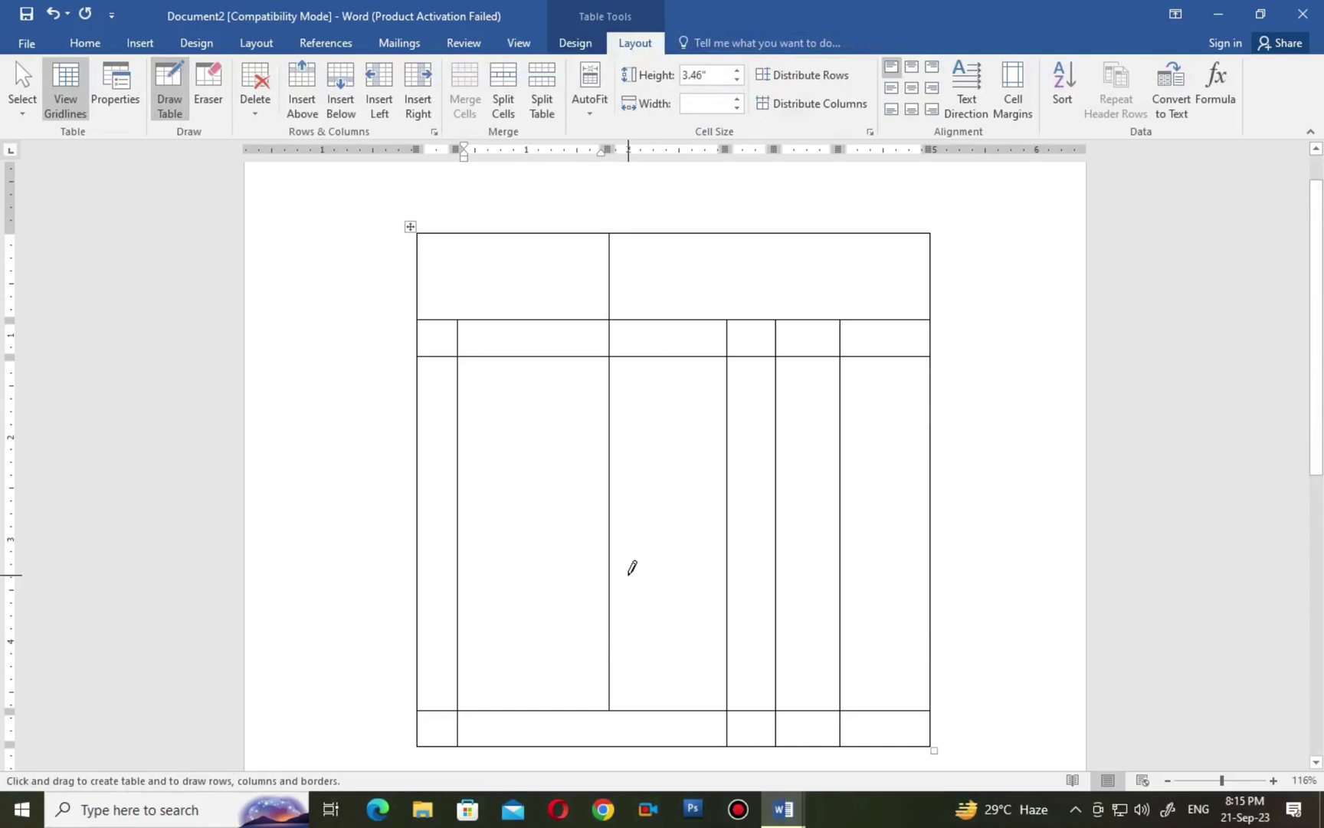
pyautogui.click(209, 86)
pyautogui.click(610, 275)
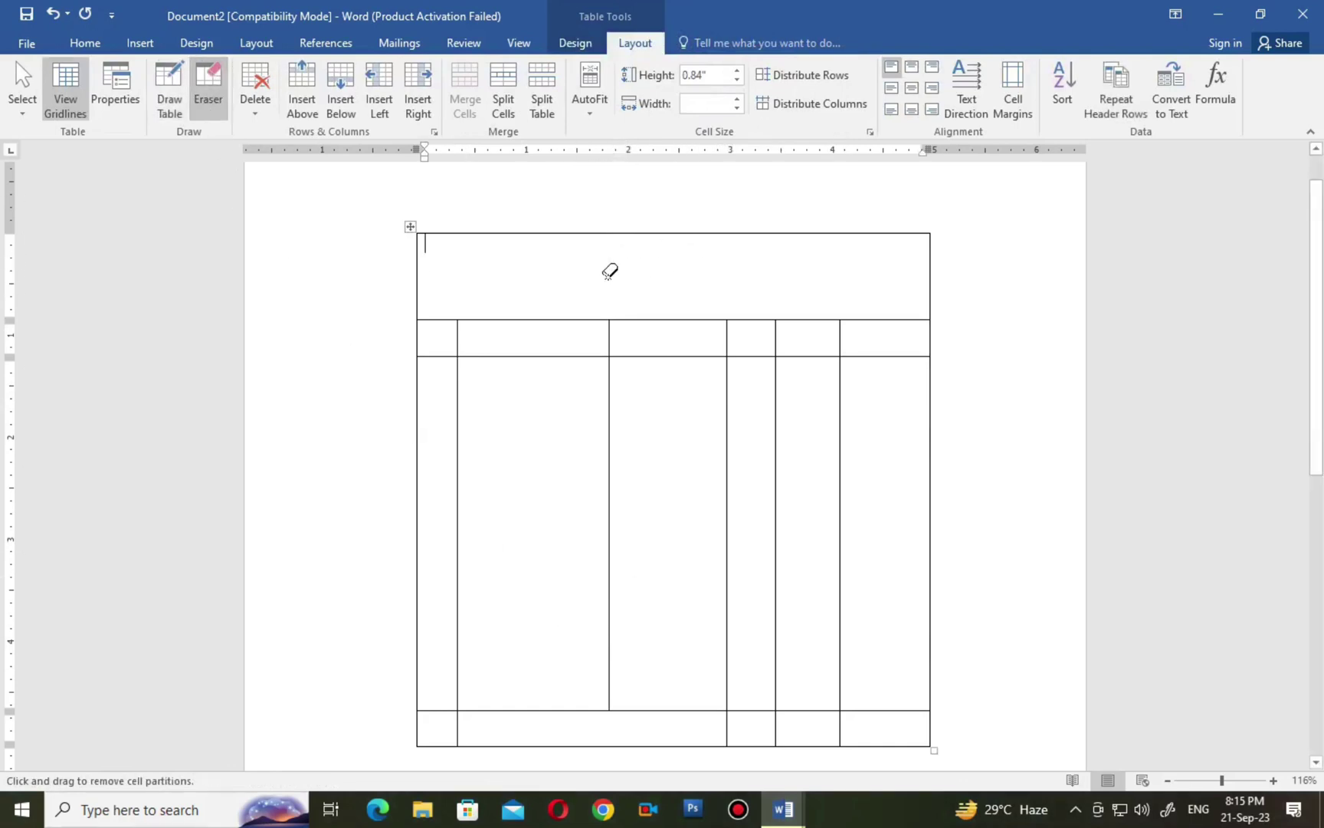
pyautogui.click(610, 403)
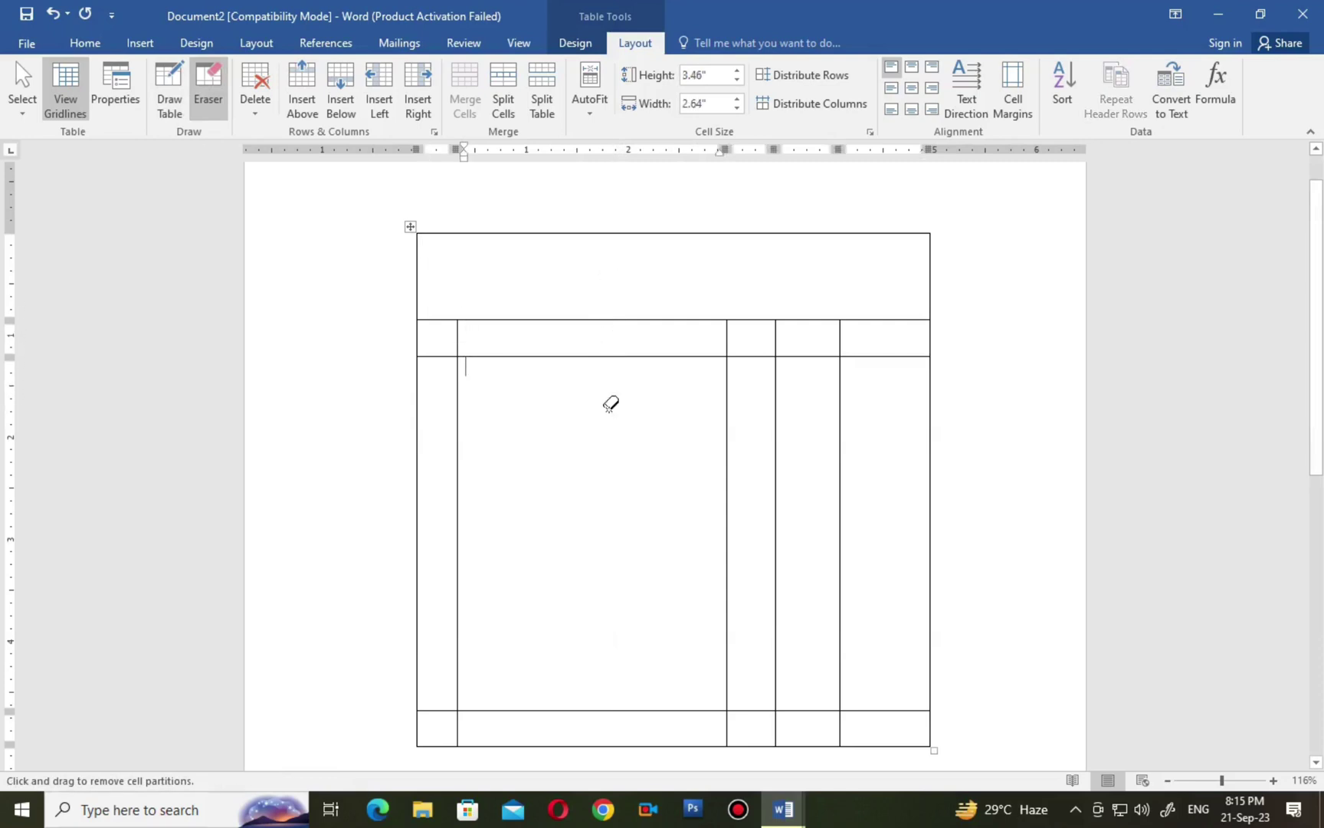
pyautogui.click(208, 86)
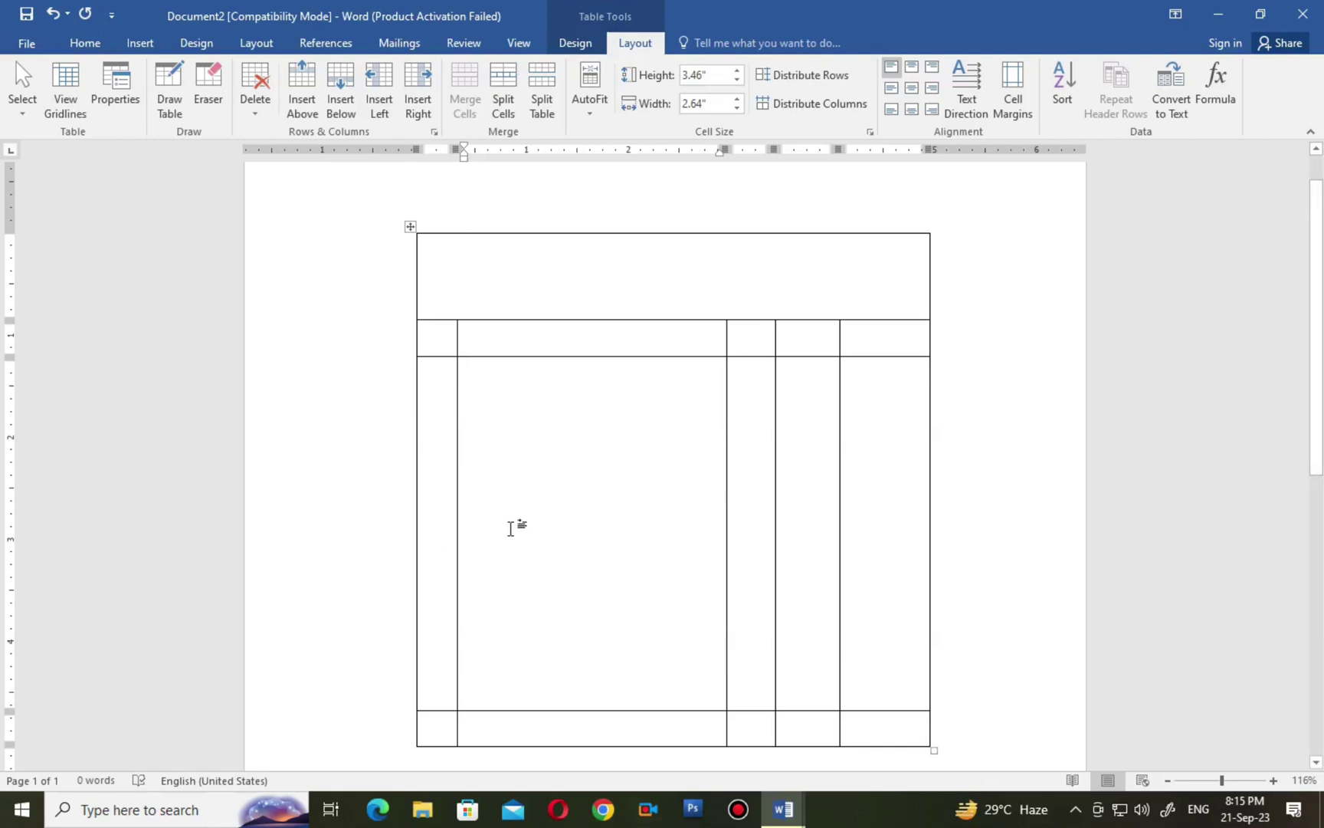
# Select the whole hand-drawn table and delete it.
pyautogui.rightClick(411, 227)
pyautogui.press('Escape')
pyautogui.press('BackSpace')
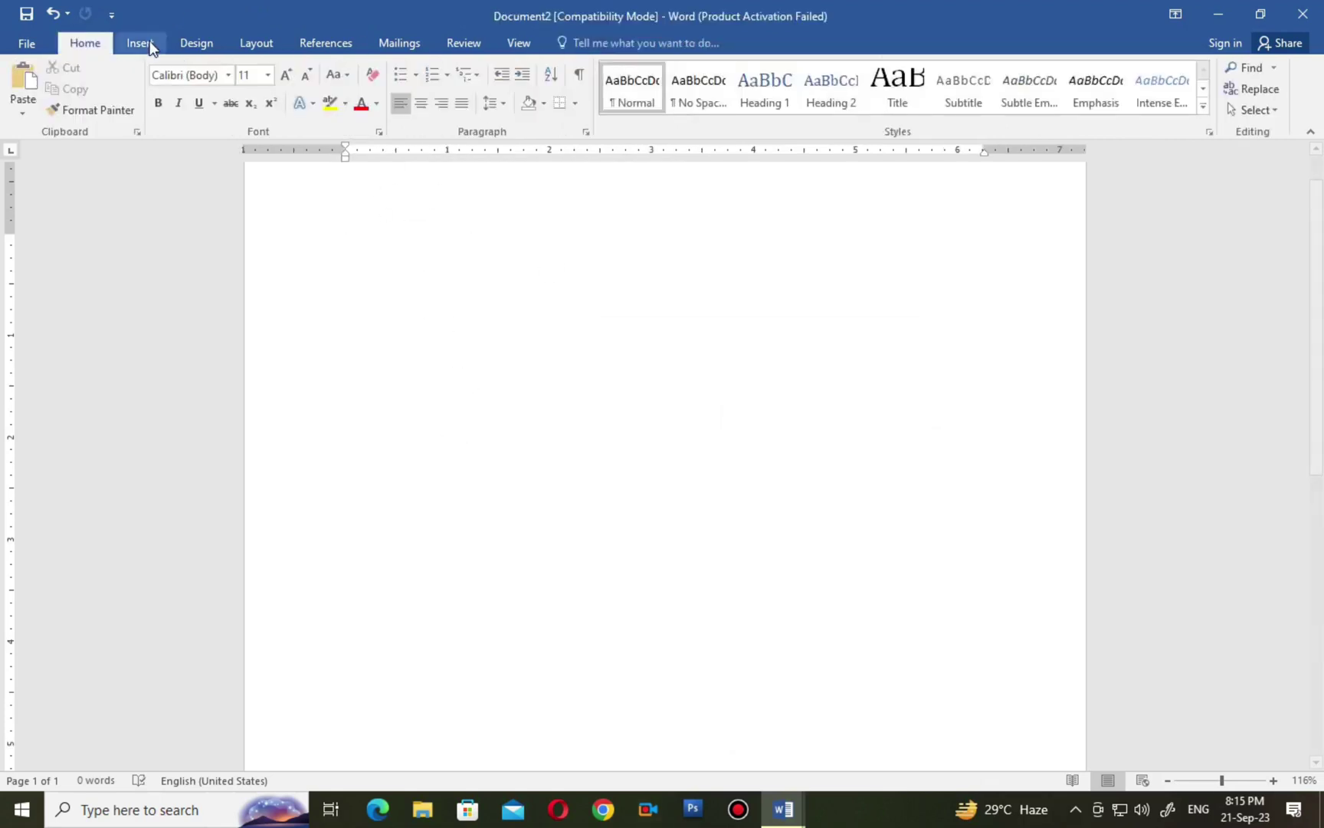
# Insert a new empty table of 4 columns and 5 rows.
pyautogui.click(144, 43)
pyautogui.click(128, 103)
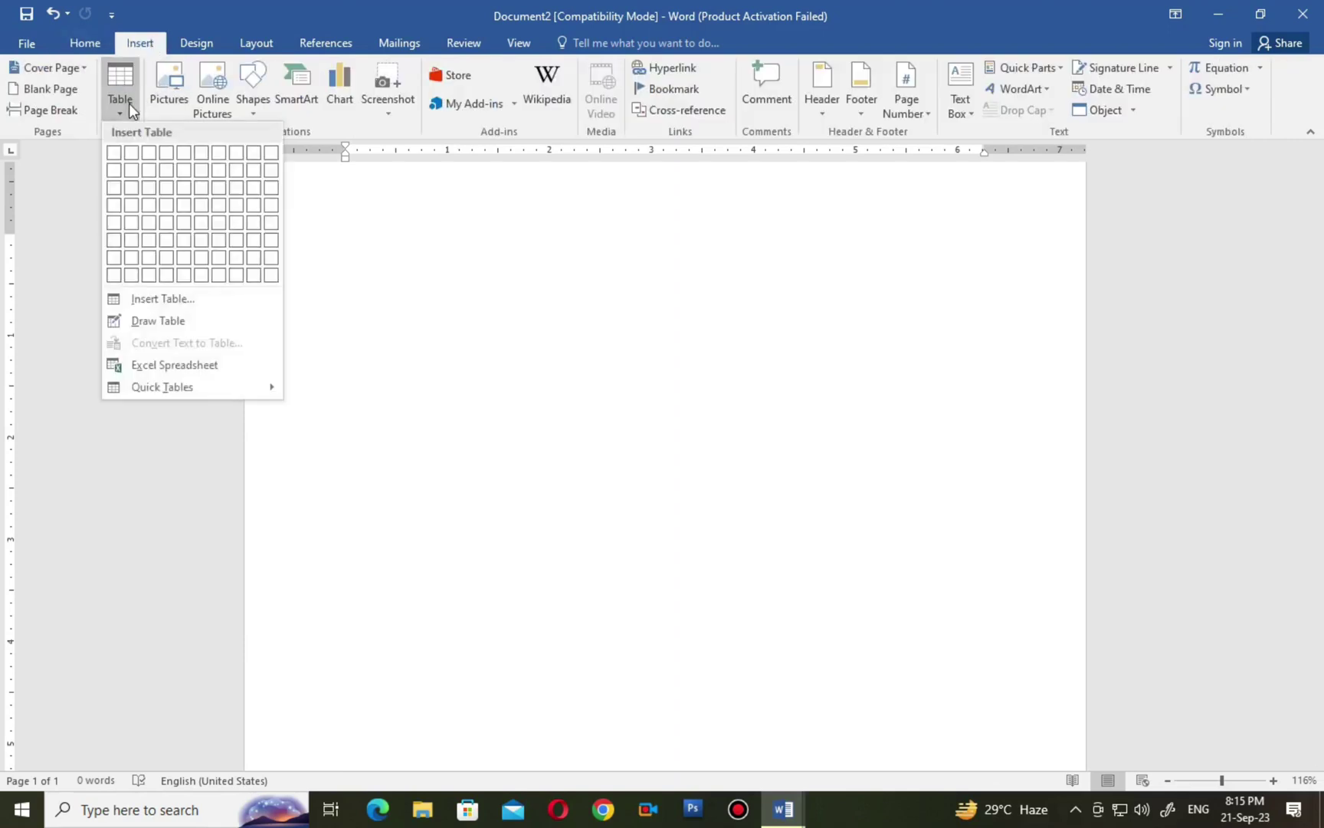
pyautogui.click(168, 223)
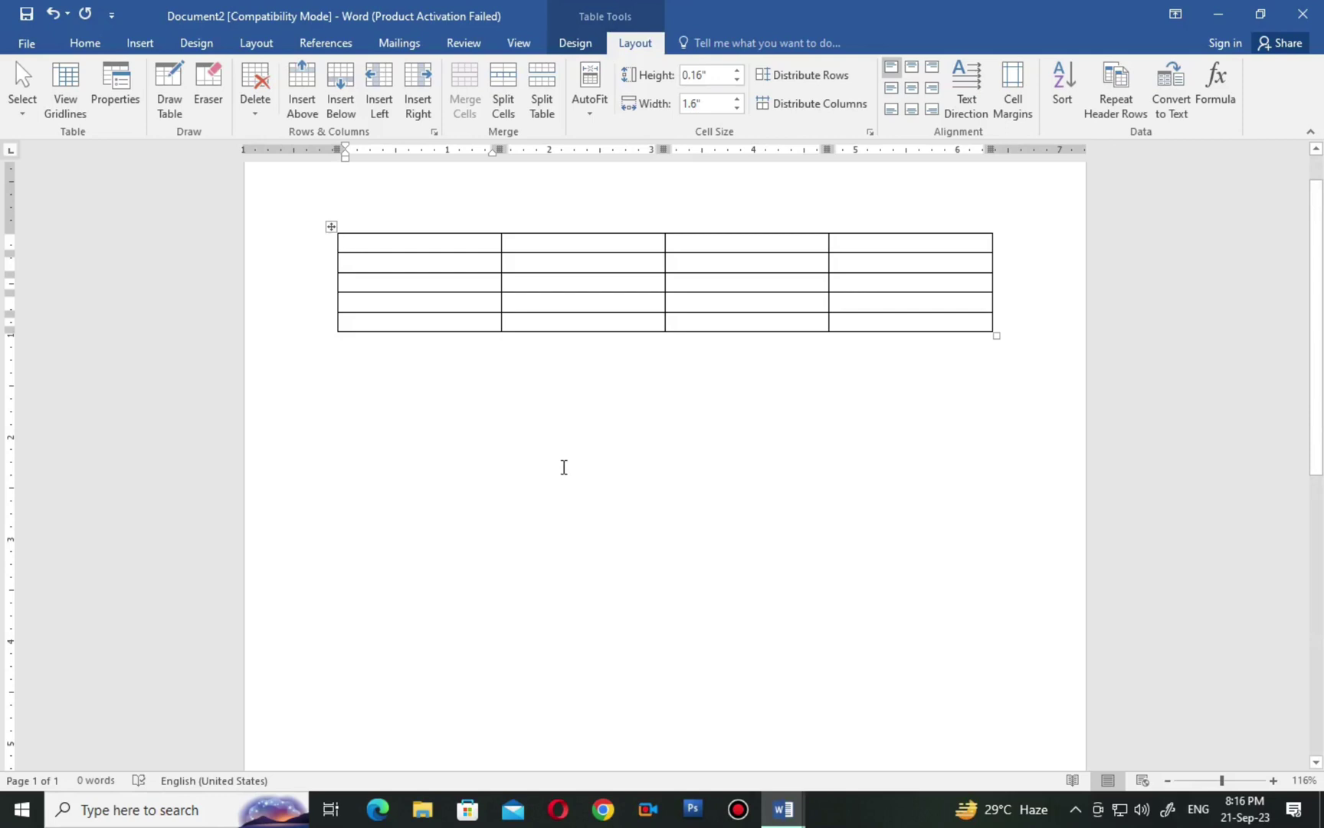
# Move the table slightly lower and stretch it wider with taller rows.
pyautogui.click(331, 227)
pyautogui.moveTo(433, 340); pyautogui.dragTo(328, 244)
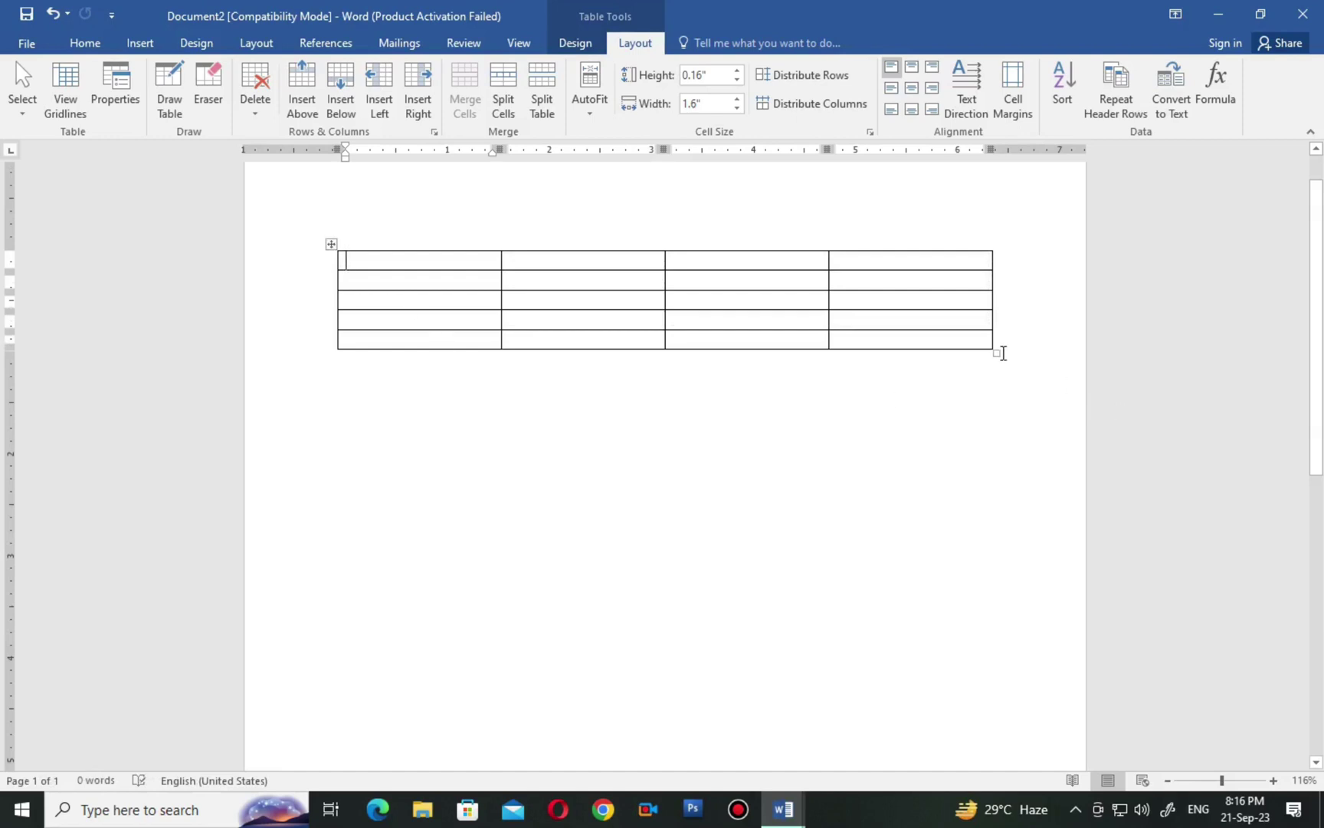
pyautogui.moveTo(998, 353); pyautogui.dragTo(996, 420)
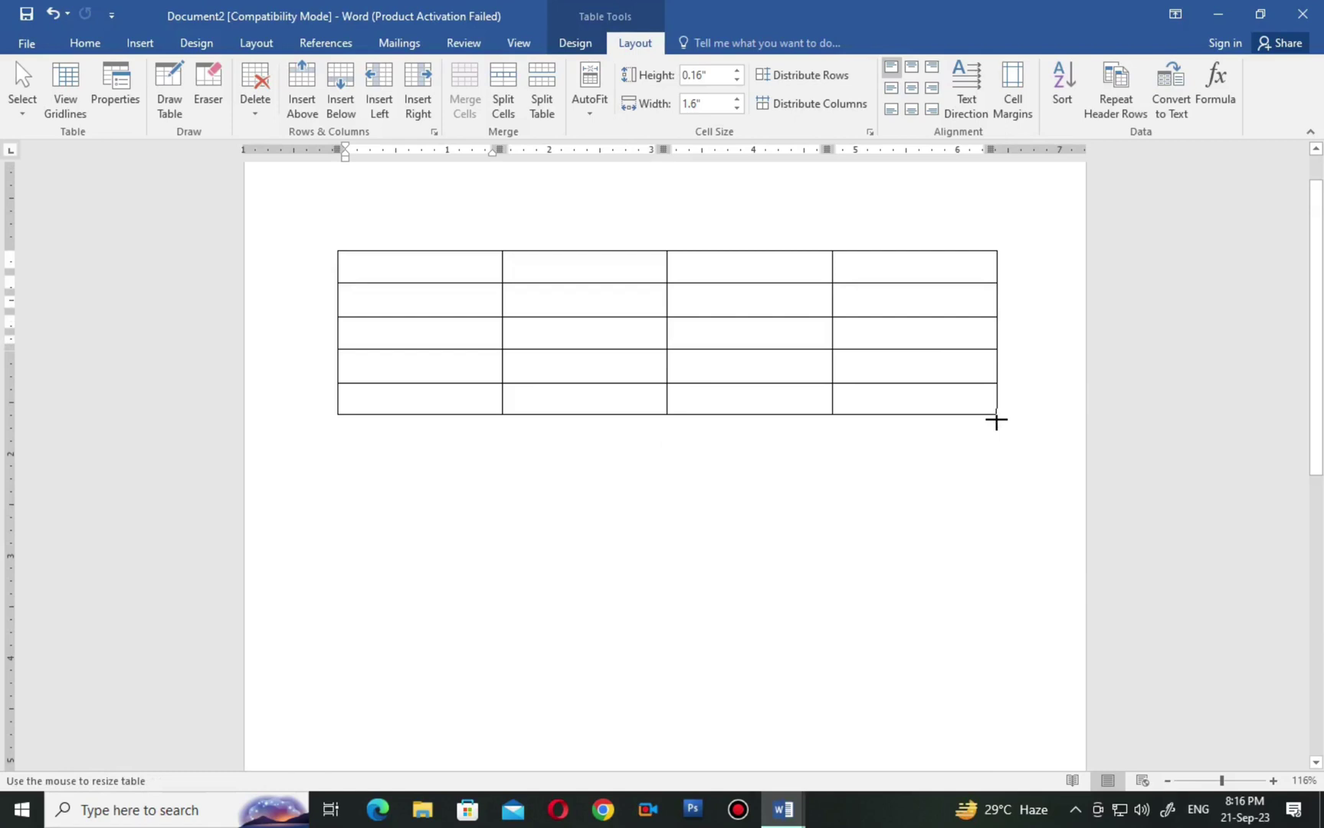
pyautogui.moveTo(996, 420); pyautogui.dragTo(1027, 418)
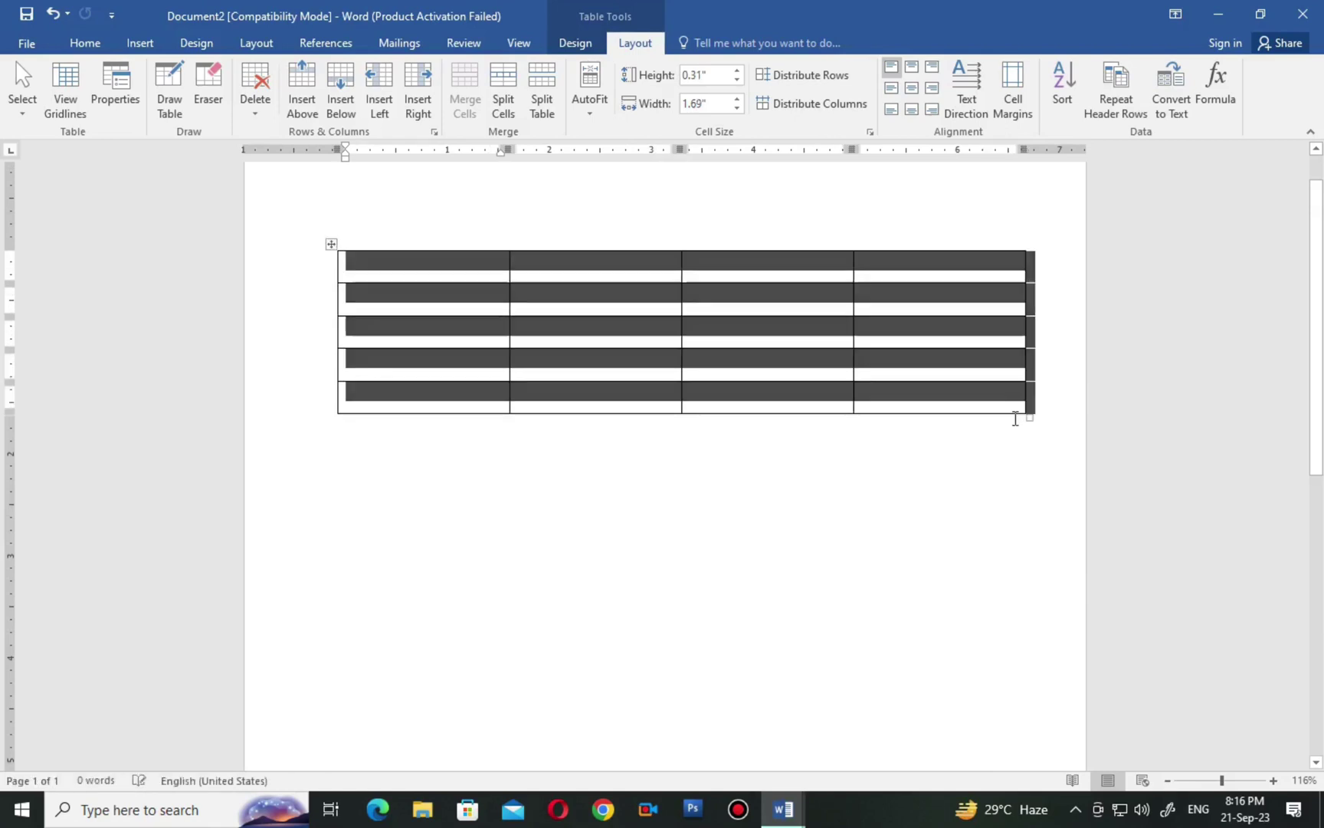
# Add rows below to reach ten rows, then make the first column narrow.
pyautogui.click(421, 387)
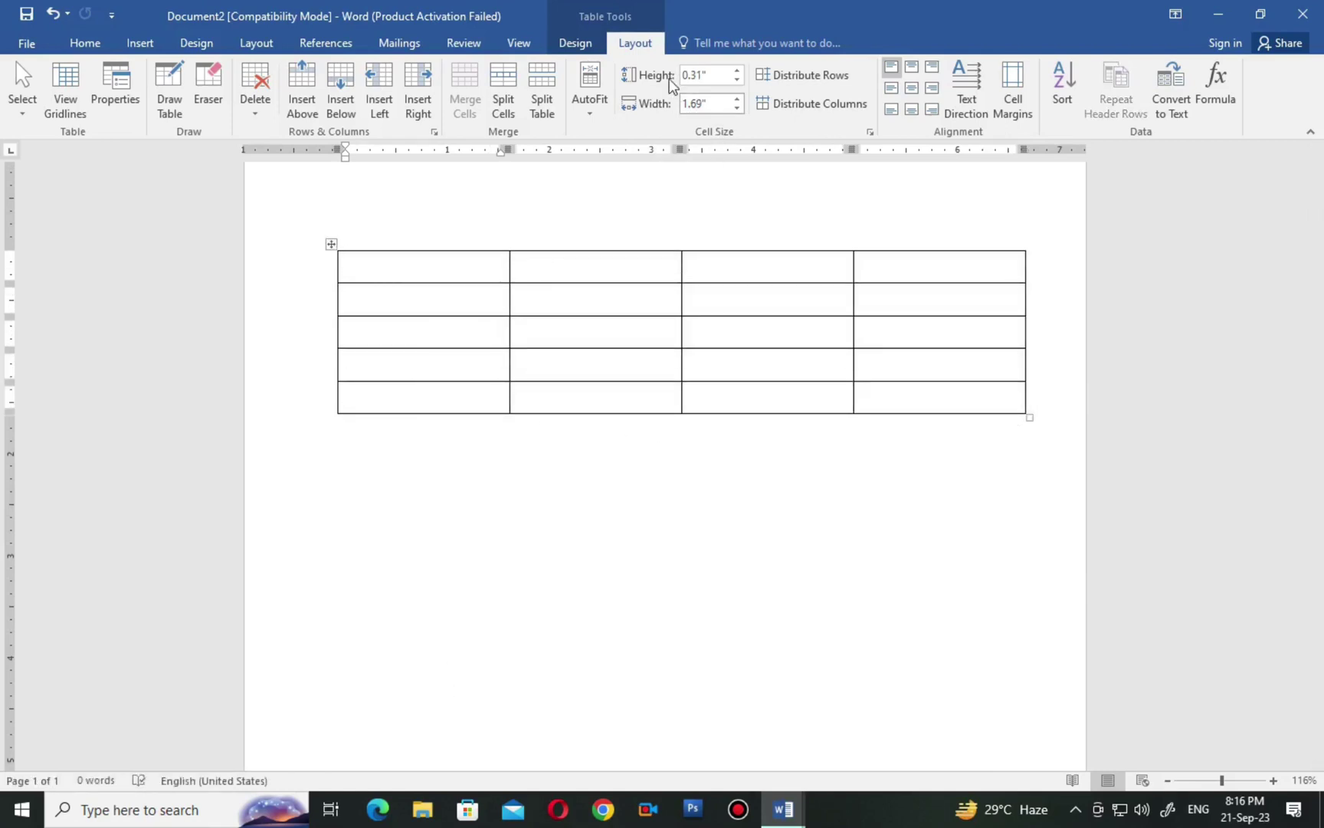
pyautogui.click(340, 98)
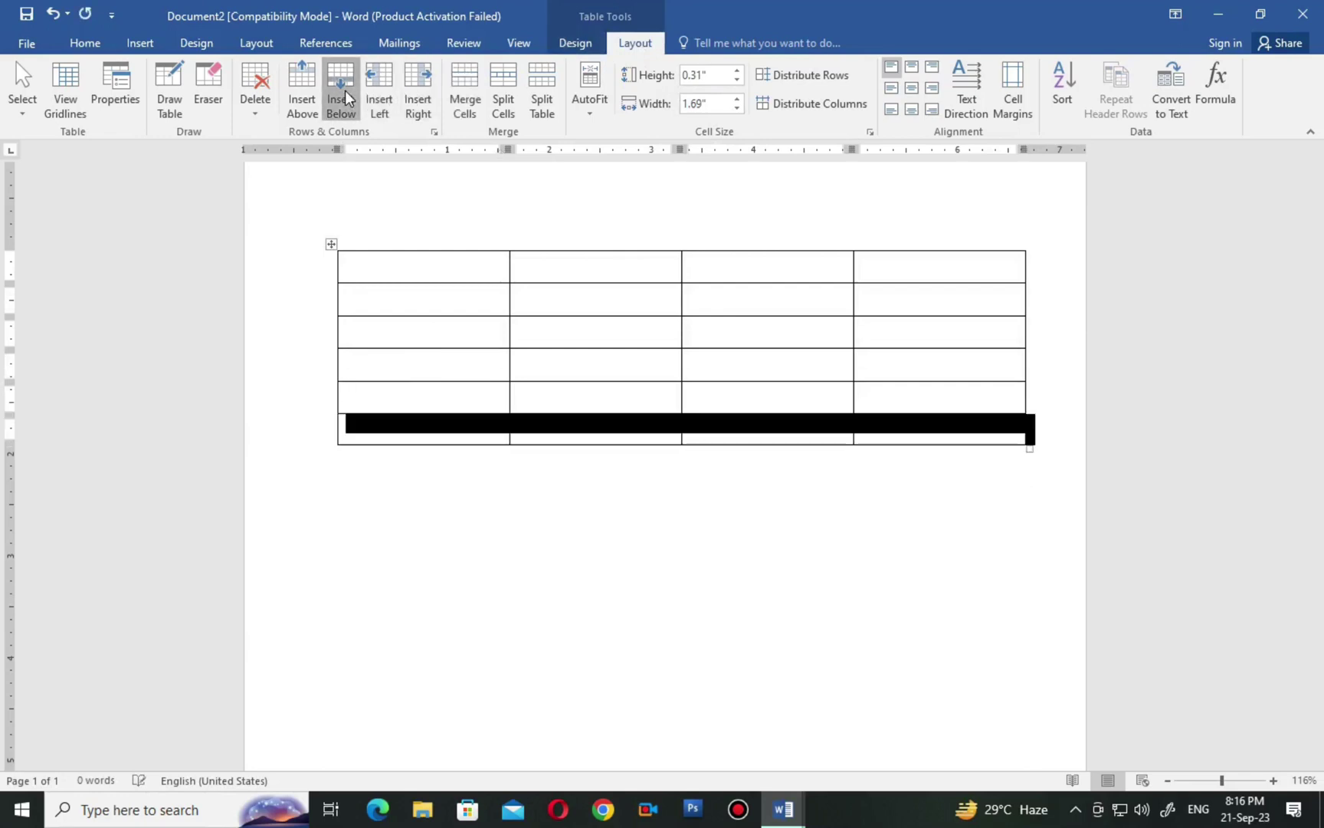
pyautogui.click(340, 98)
pyautogui.click(340, 98)
pyautogui.click(340, 99)
pyautogui.click(340, 98)
pyautogui.click(587, 663)
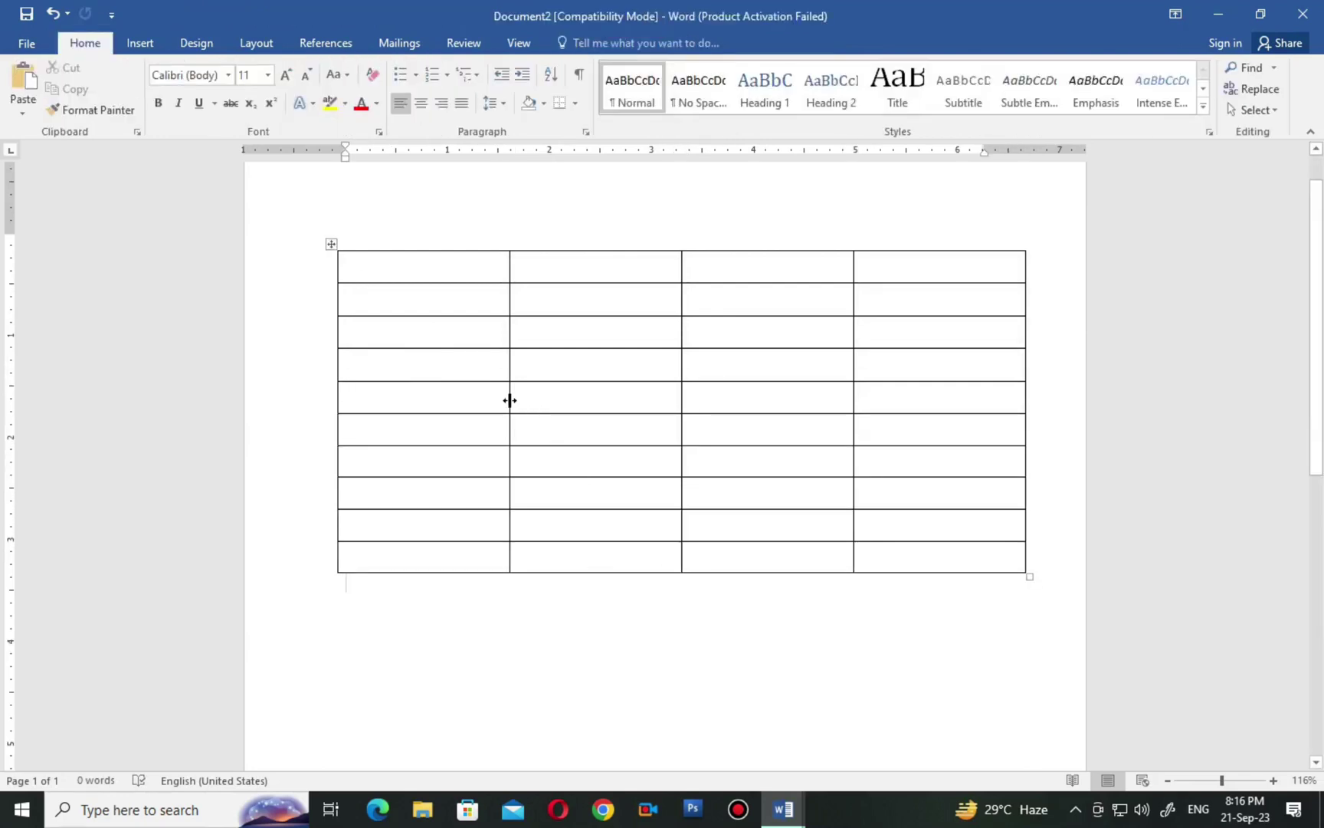
pyautogui.moveTo(508, 400); pyautogui.dragTo(396, 394)
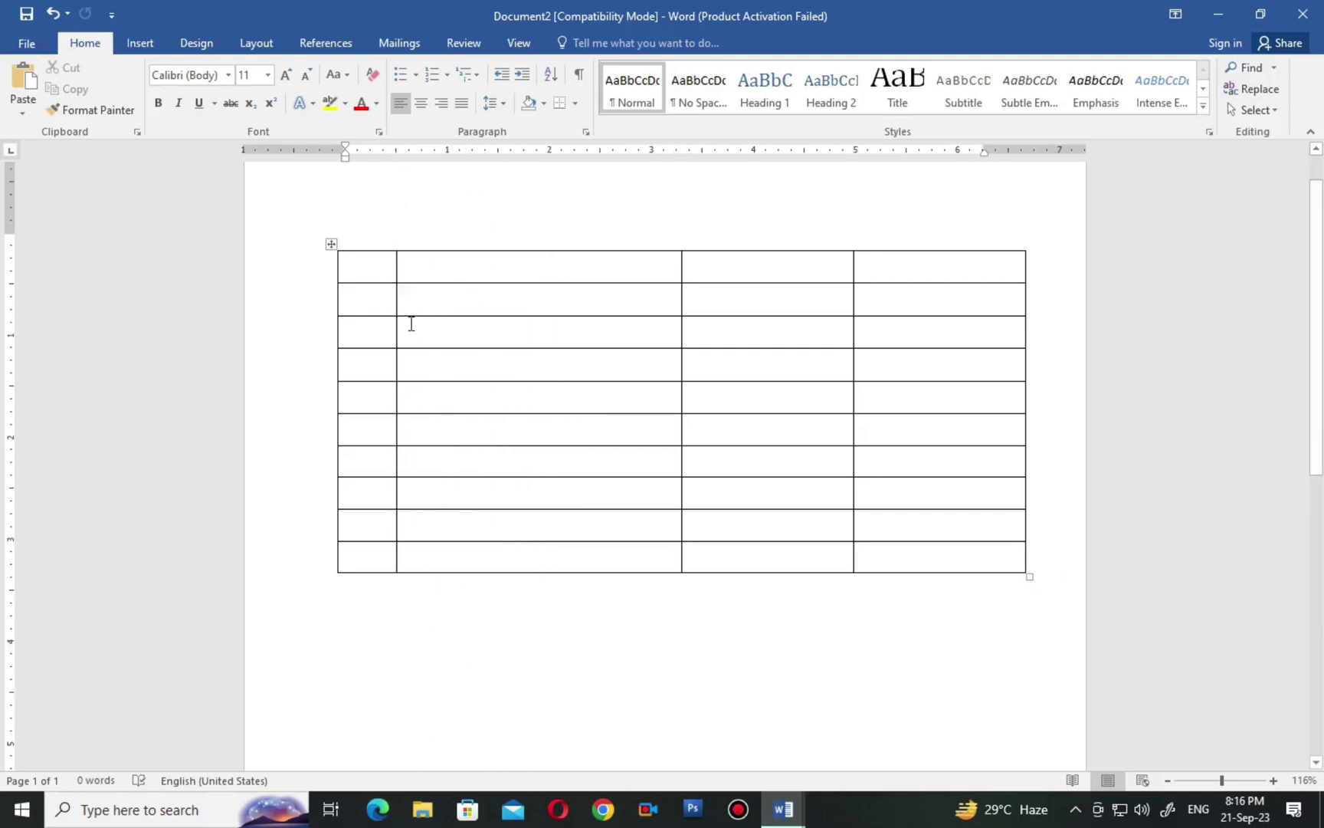
pyautogui.click(331, 244)
# Type 'SL NO' in the first cell and number the nine cells below it 1. to 9.
pyautogui.click(362, 279)
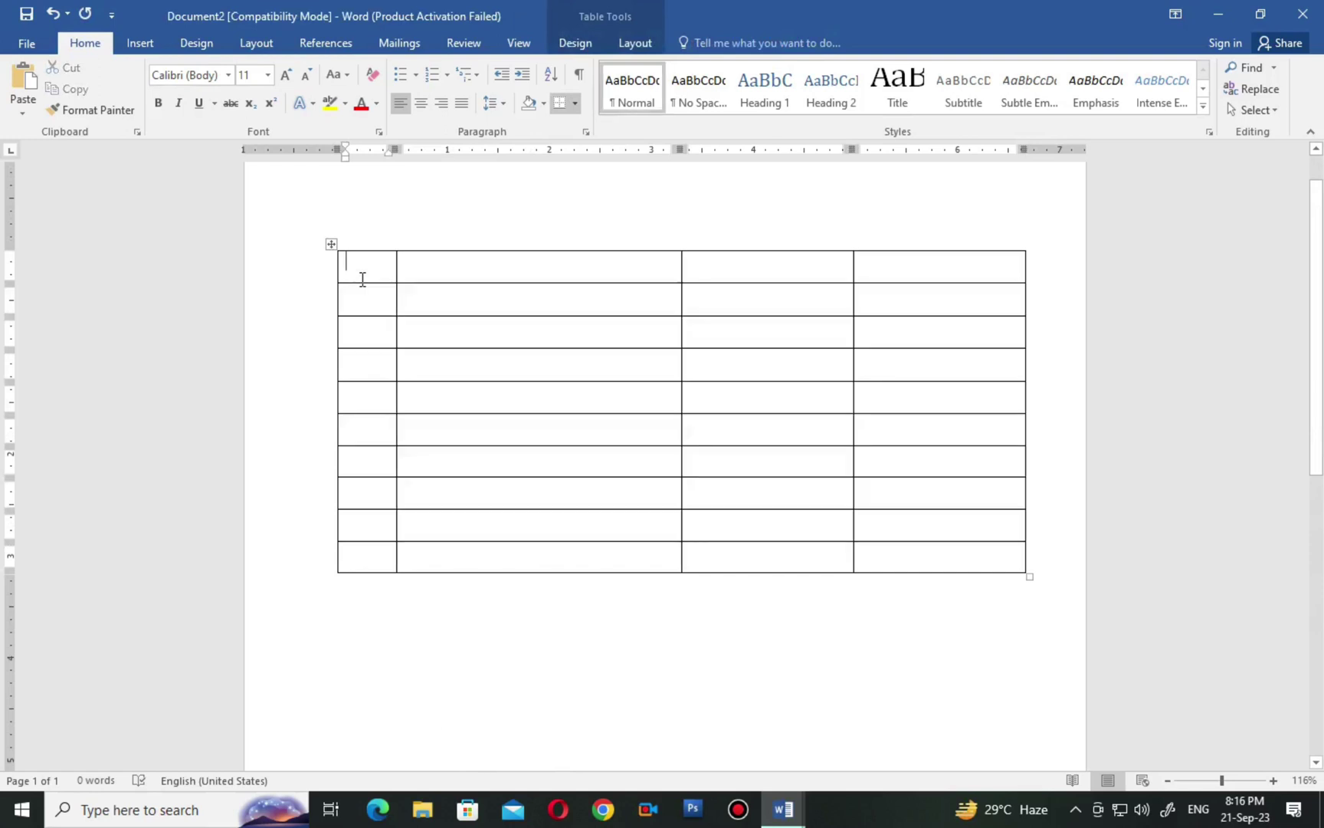
pyautogui.write('SL NO')
pyautogui.moveTo(363, 291); pyautogui.dragTo(362, 553)
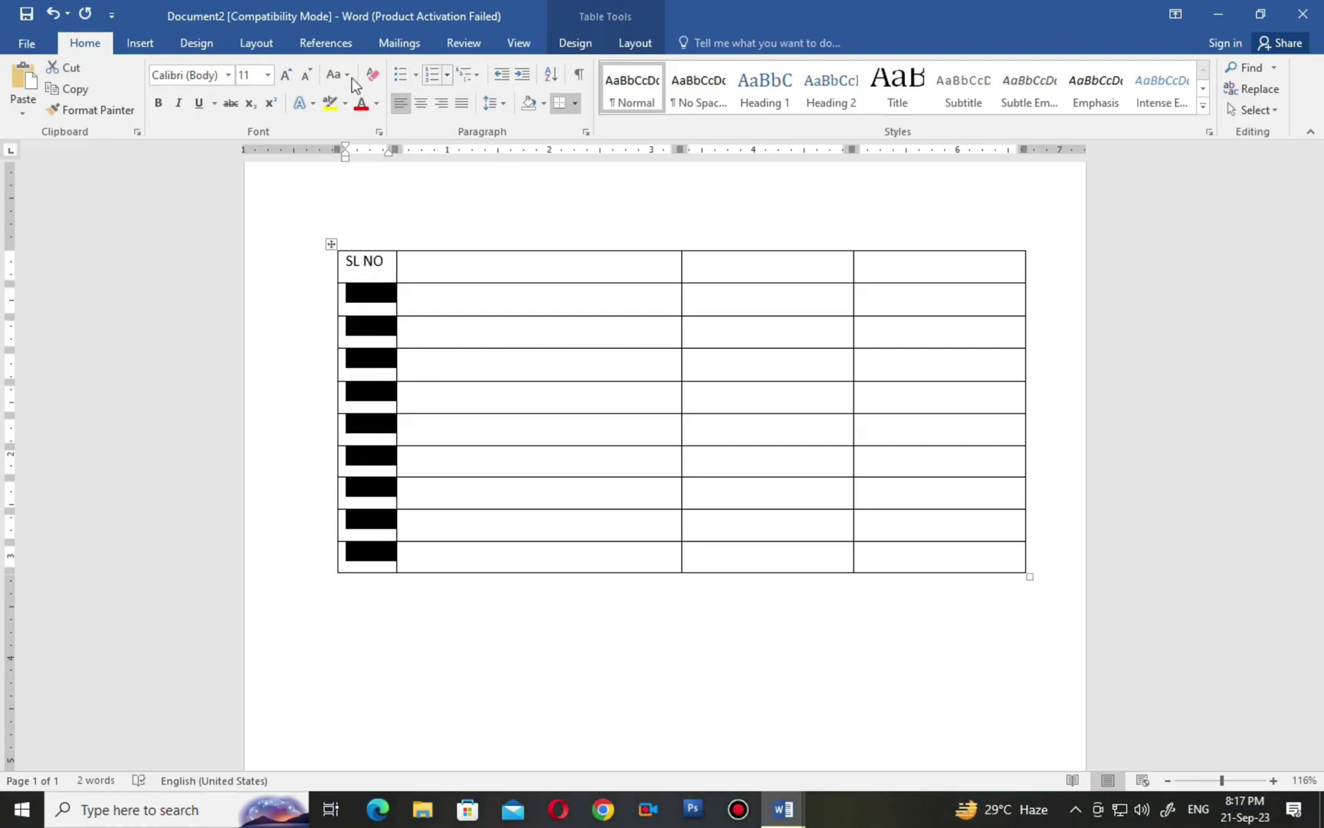
pyautogui.click(448, 76)
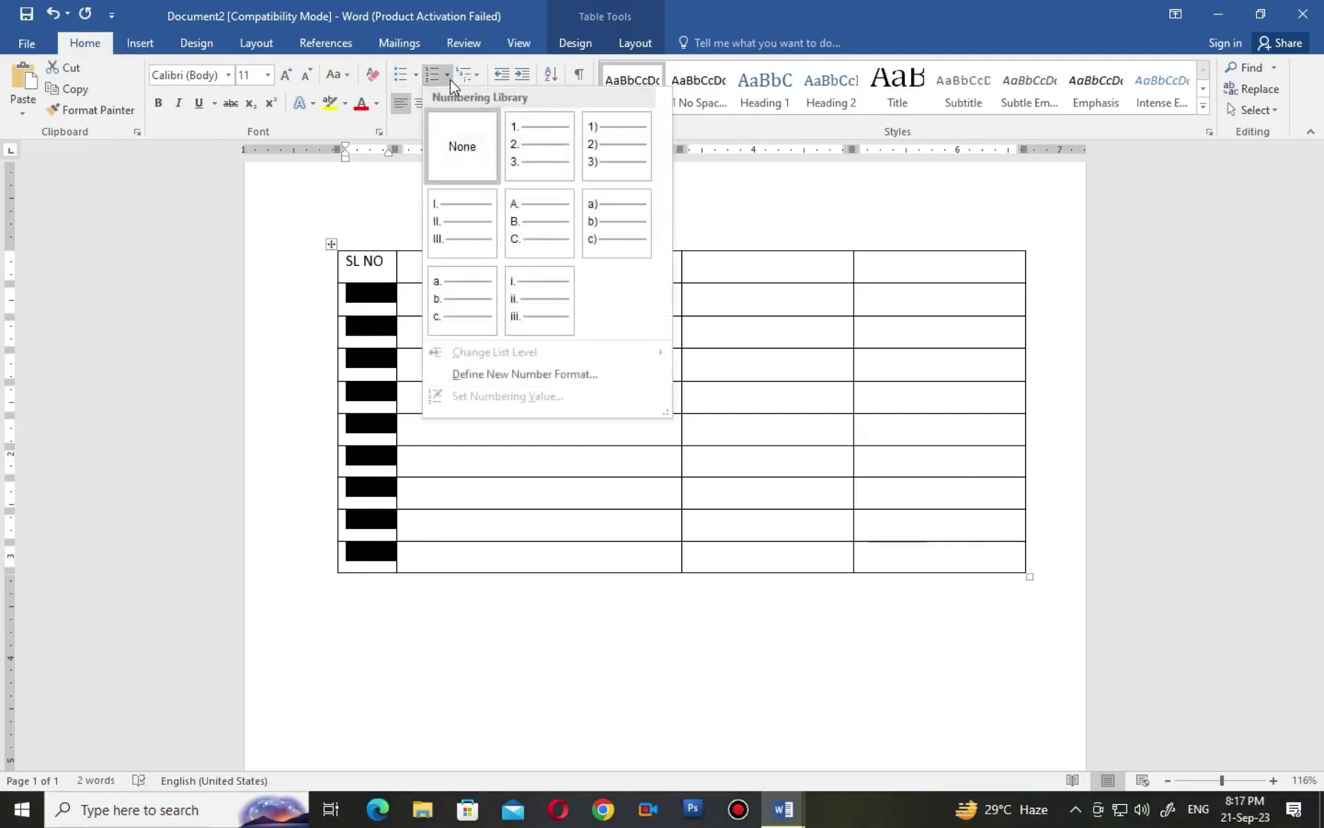
pyautogui.click(551, 165)
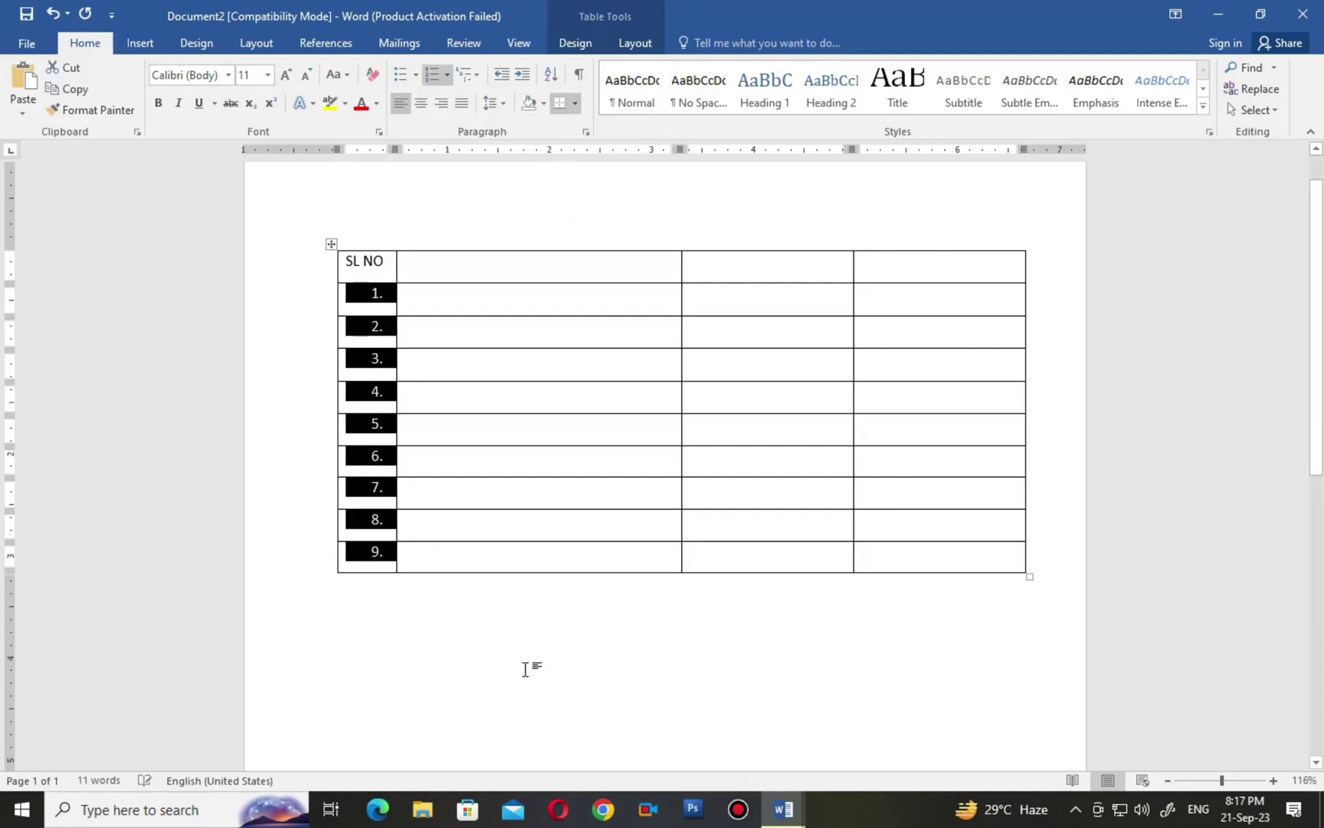
pyautogui.click(549, 665)
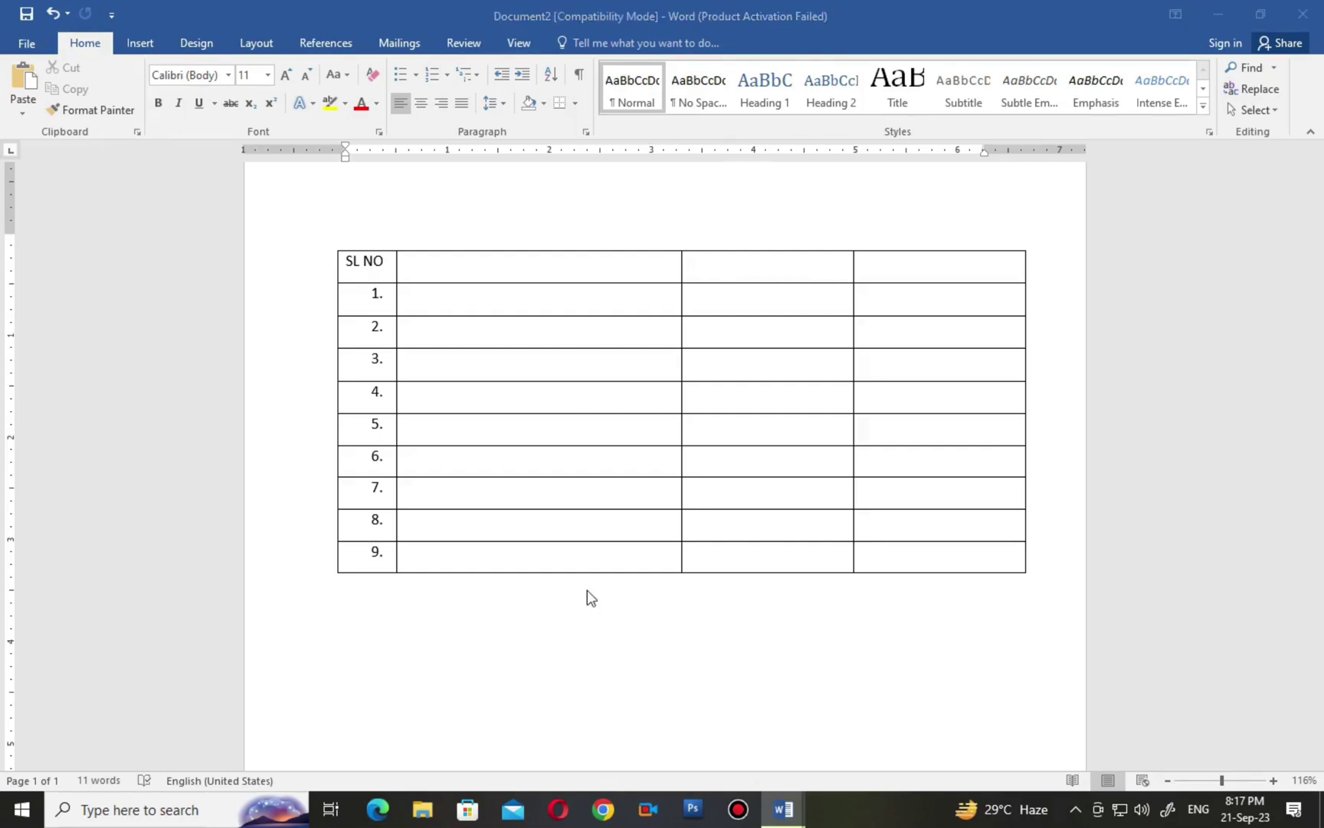
# Drag the column borders so the second column is widest and the third is narrower.
pyautogui.click(571, 356)
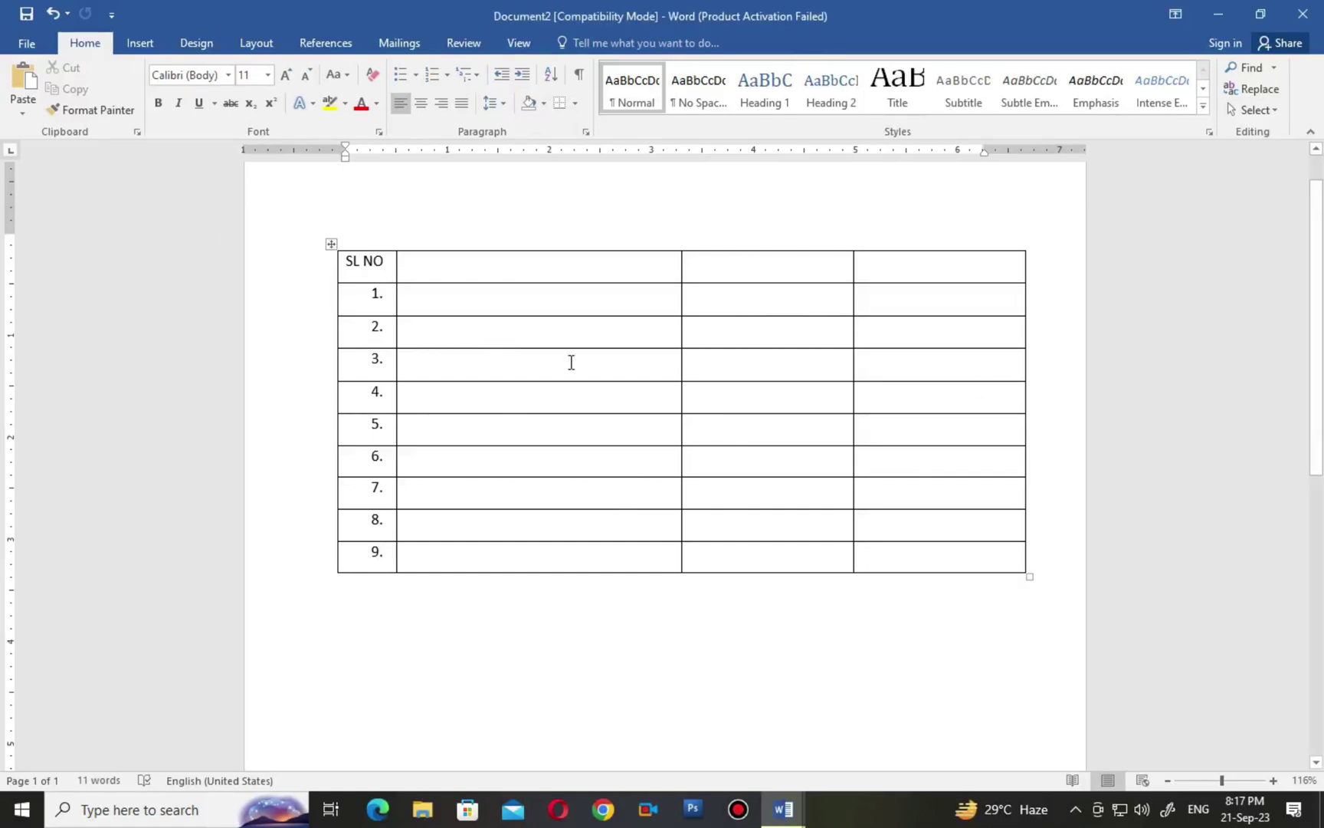
pyautogui.moveTo(408, 266); pyautogui.dragTo(901, 552)
pyautogui.click(889, 591)
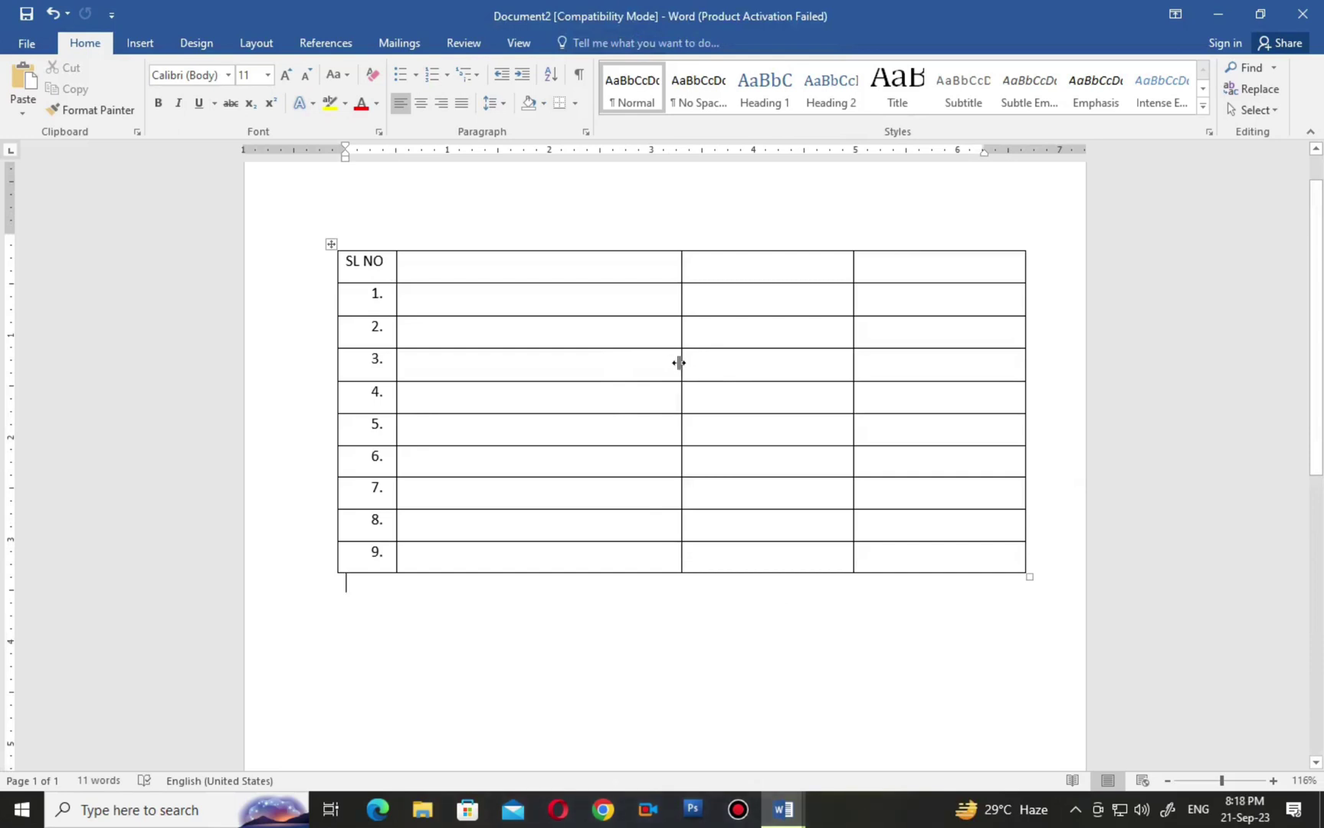
pyautogui.moveTo(680, 363); pyautogui.dragTo(542, 365)
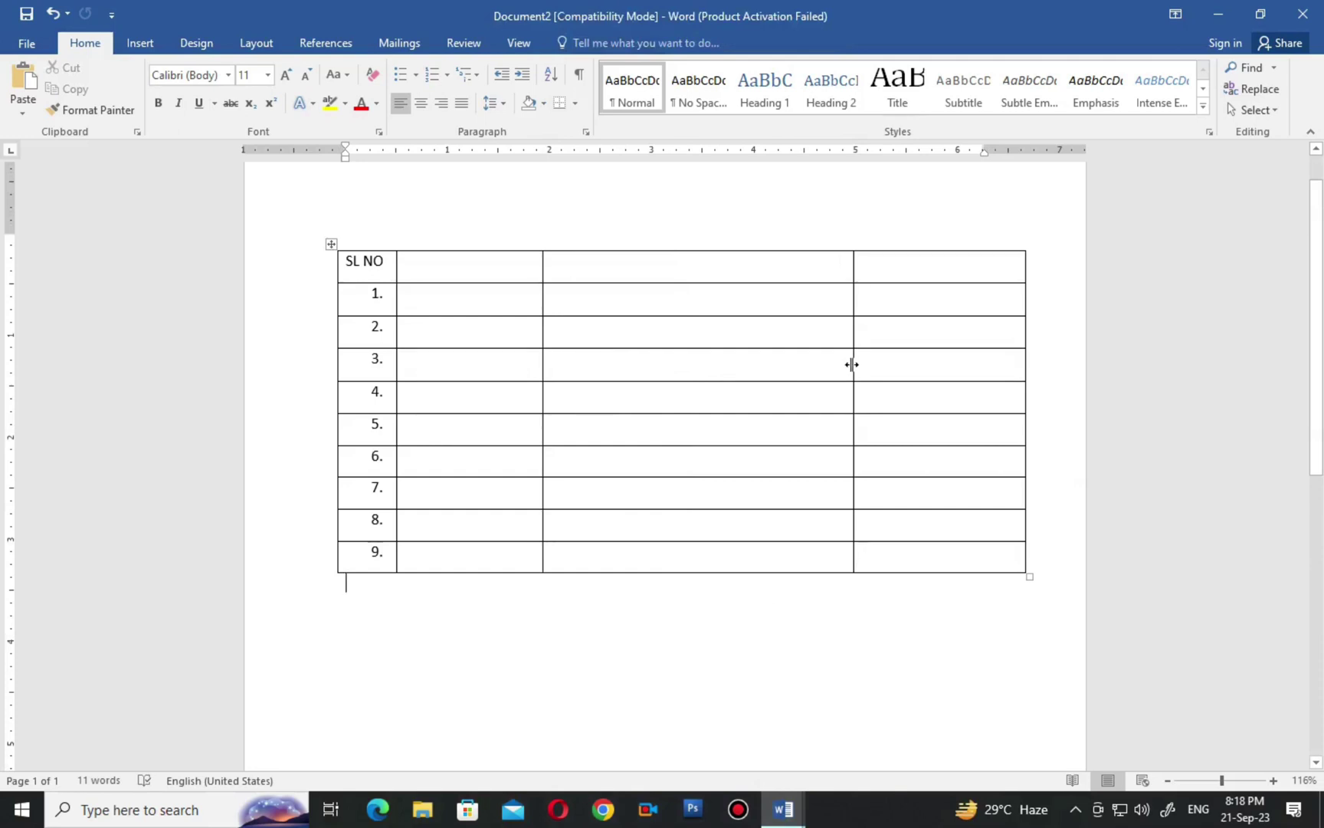
pyautogui.moveTo(853, 364)
pyautogui.mouseDown()
pyautogui.moveTo(686, 367)
pyautogui.moveTo(843, 377)
pyautogui.mouseUp()
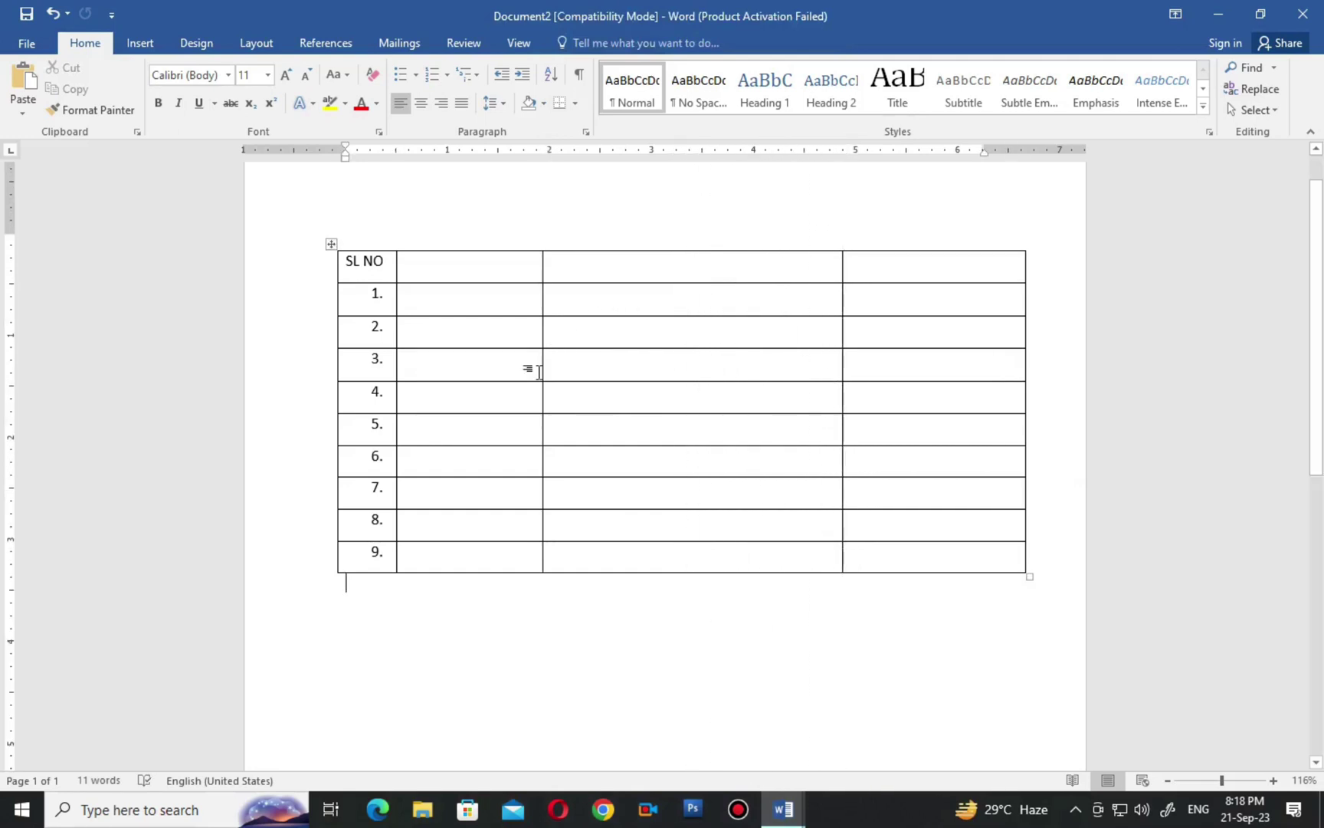
pyautogui.moveTo(541, 366); pyautogui.dragTo(702, 362)
pyautogui.click(596, 271)
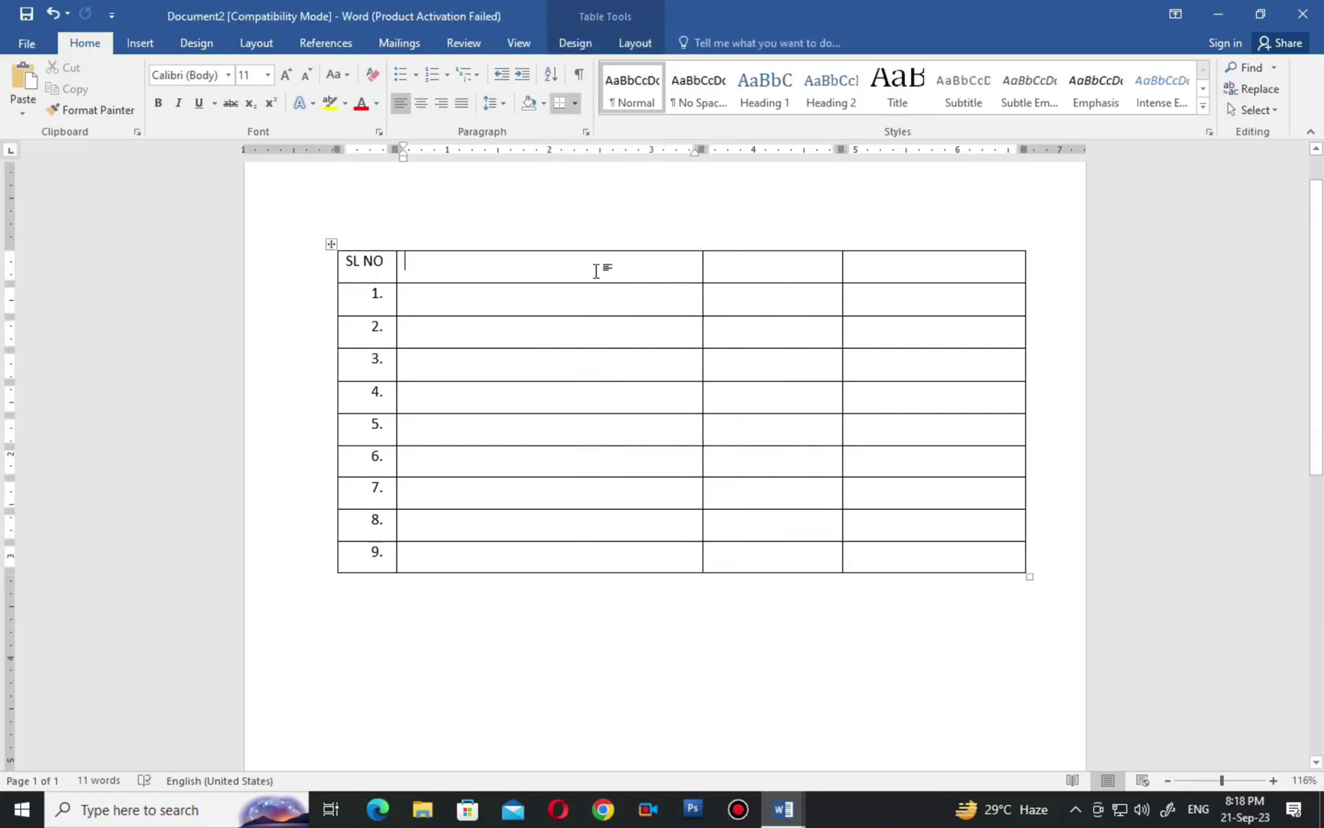
pyautogui.click(782, 811)
pyautogui.click(615, 754)
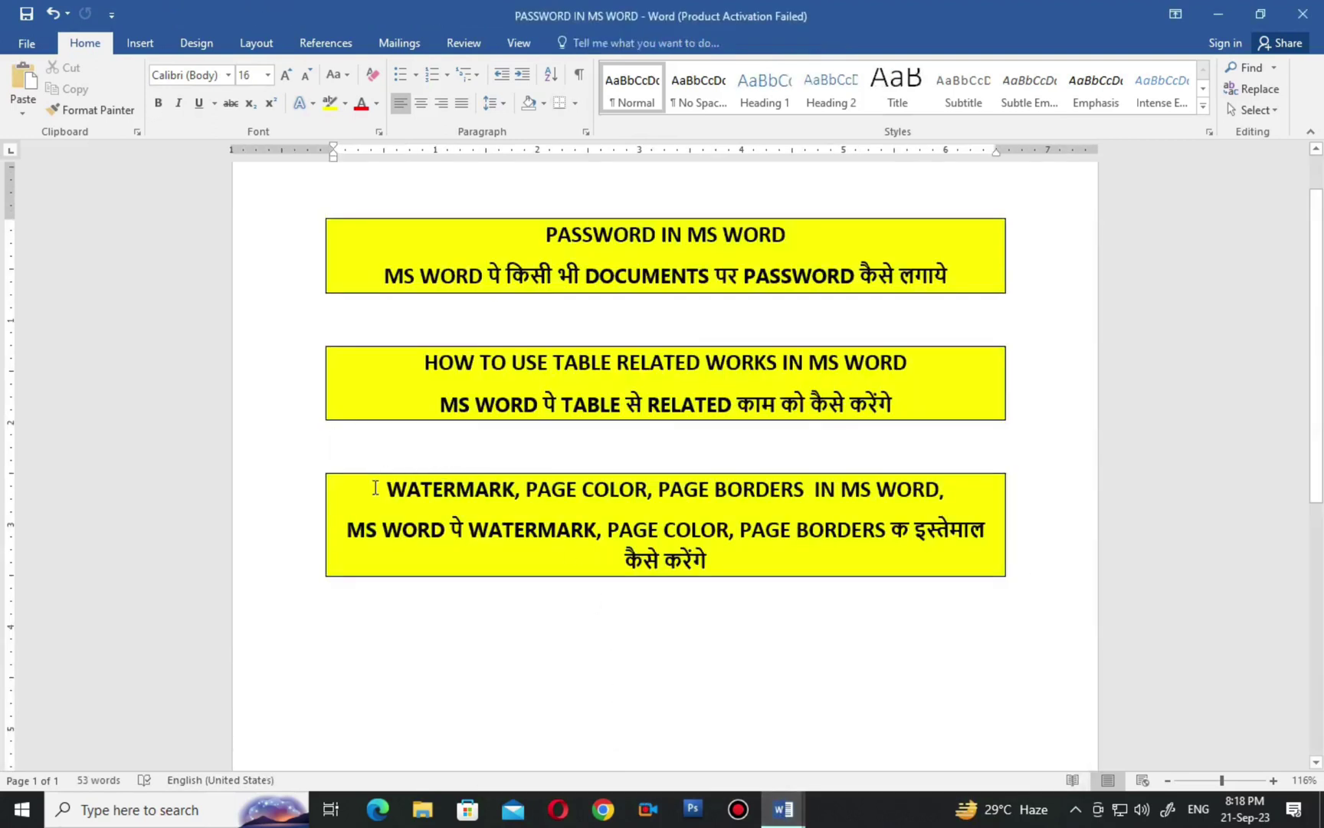
pyautogui.moveTo(383, 489); pyautogui.dragTo(966, 552)
pyautogui.click(920, 630)
pyautogui.moveTo(772, 810)
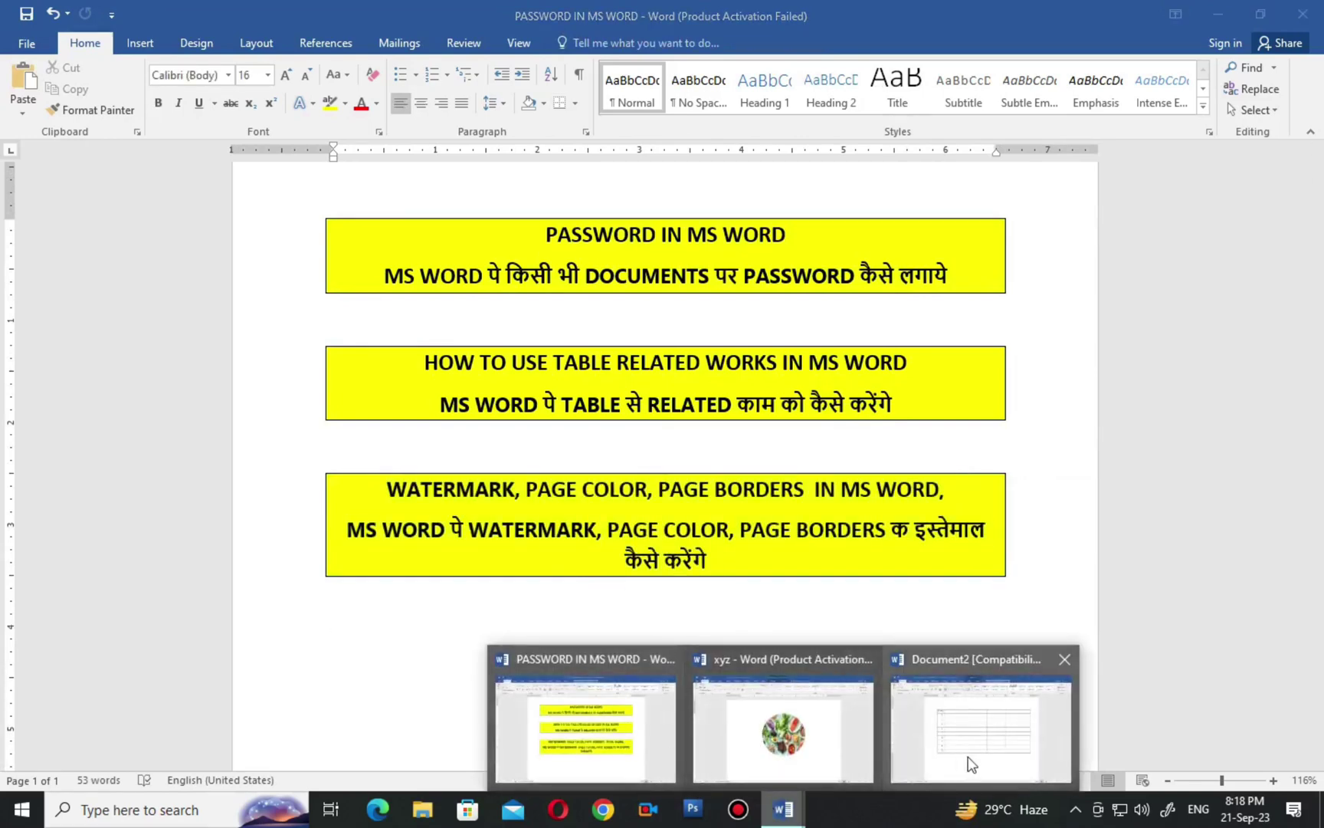
pyautogui.click(893, 717)
pyautogui.scroll(1, 663, 595)
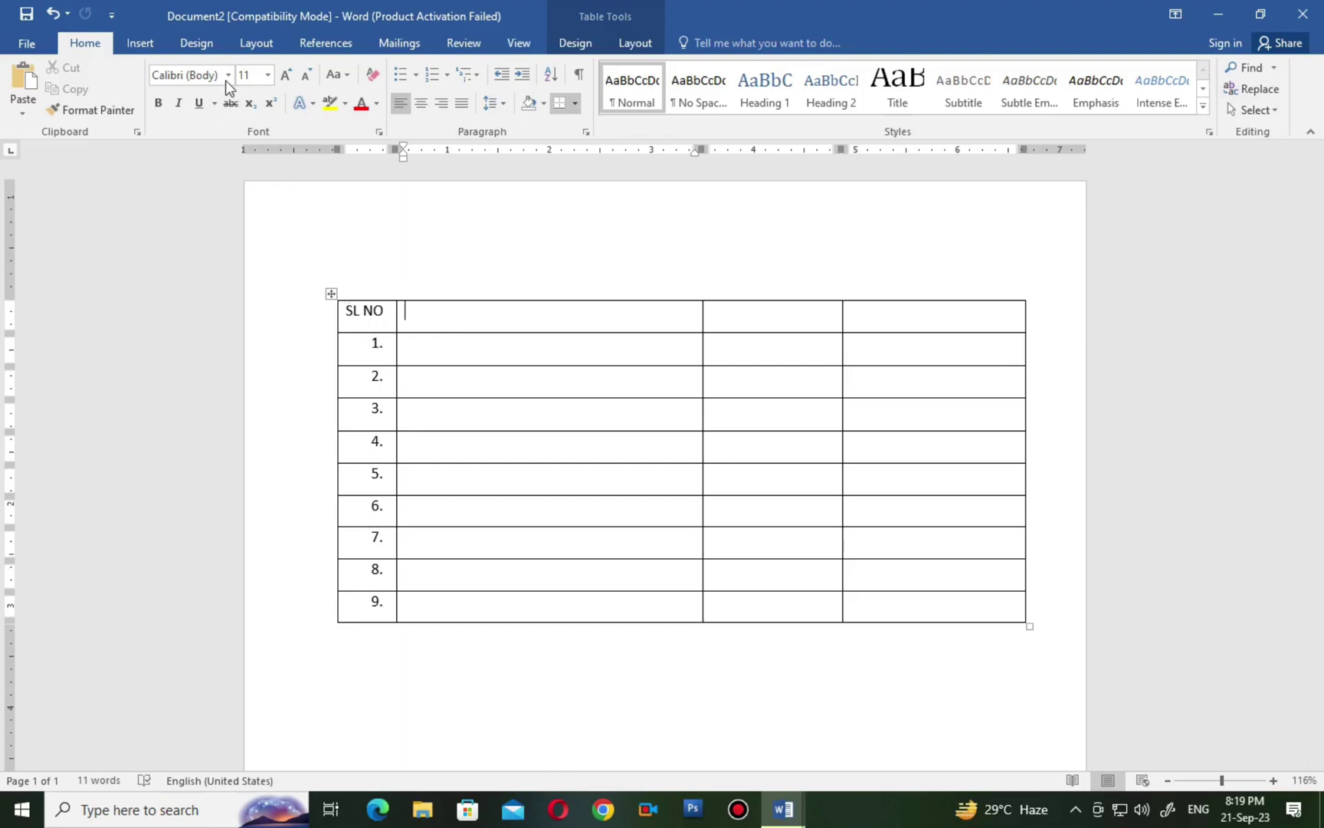
# Open the Watermark gallery in the Design tab's Page Background group.
pyautogui.click(206, 52)
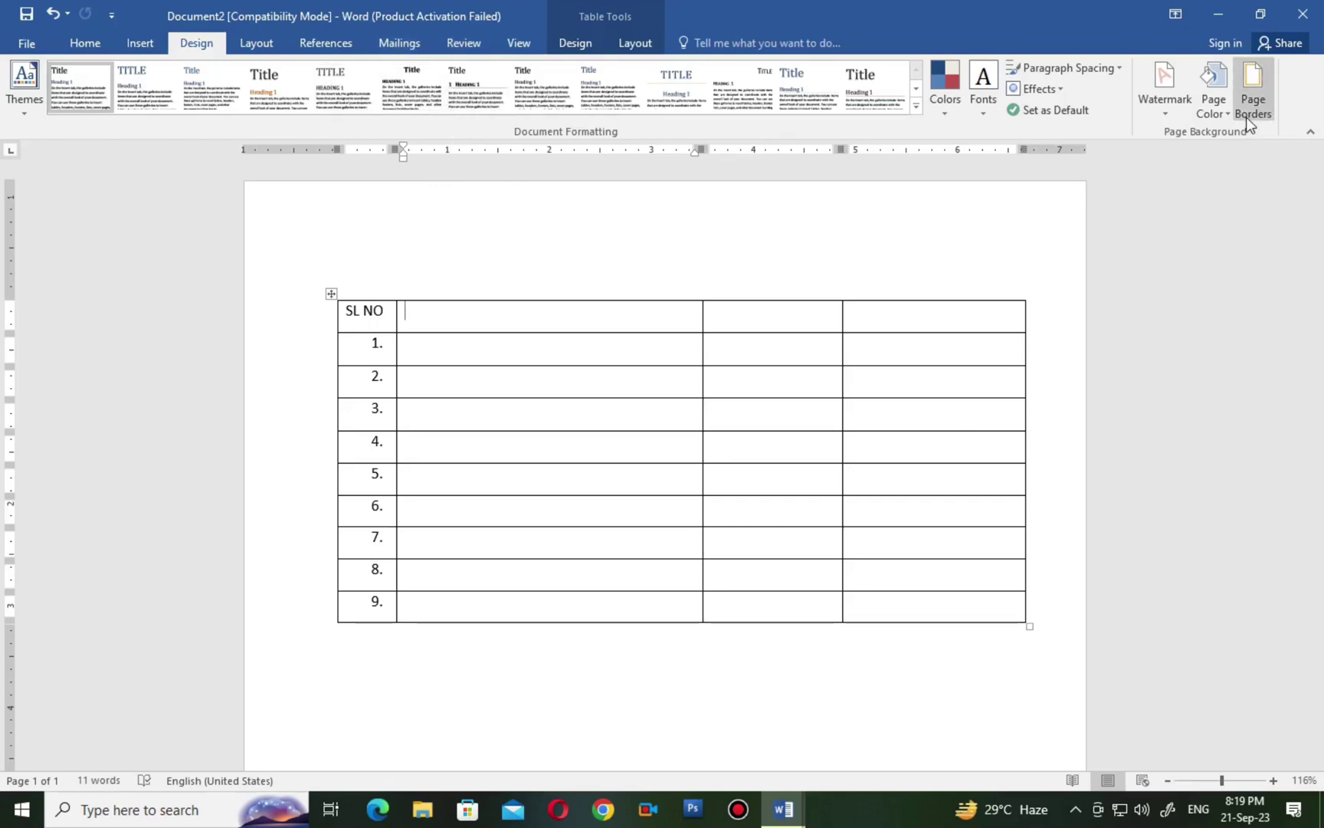
pyautogui.click(1172, 116)
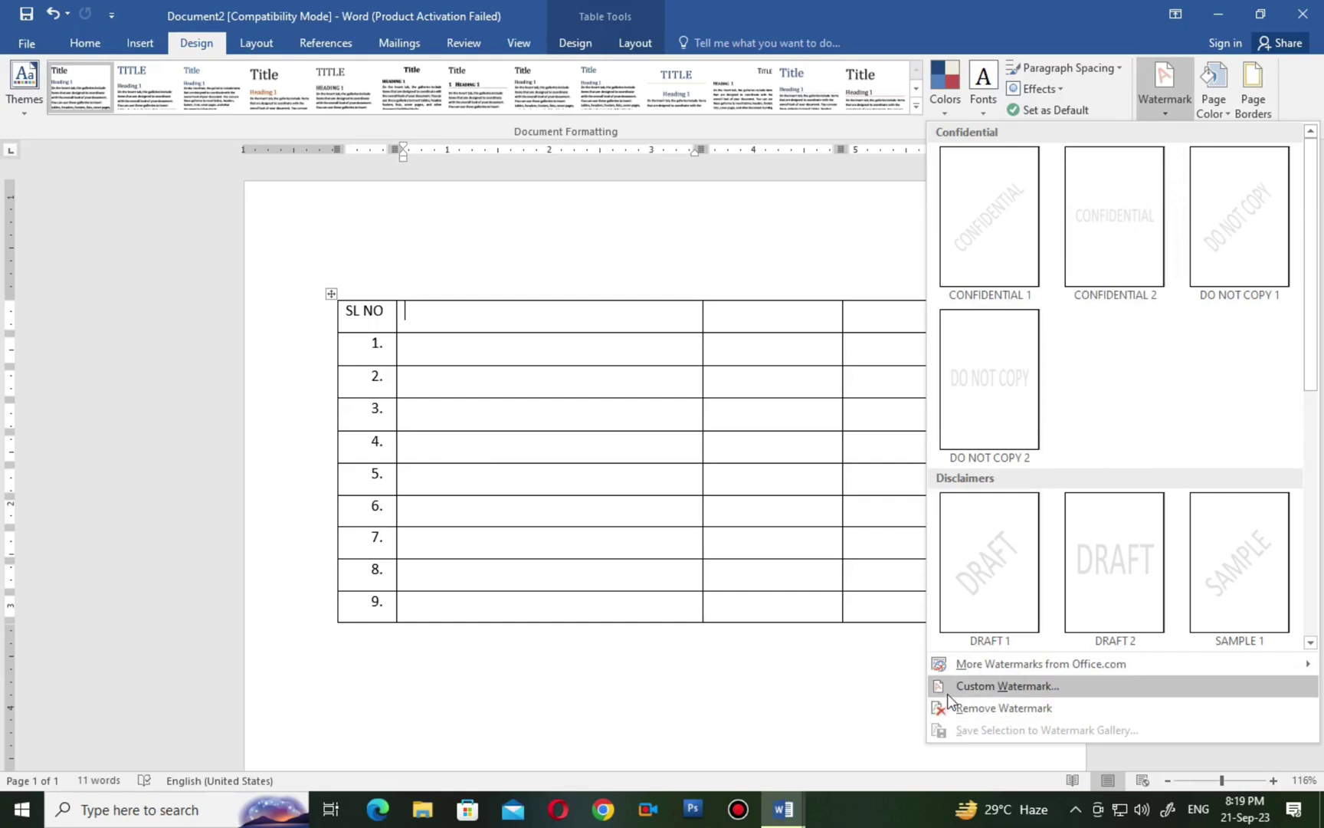
# Start a custom text watermark and replace the ASAP text with 'RAO SIR'.
pyautogui.click(1048, 686)
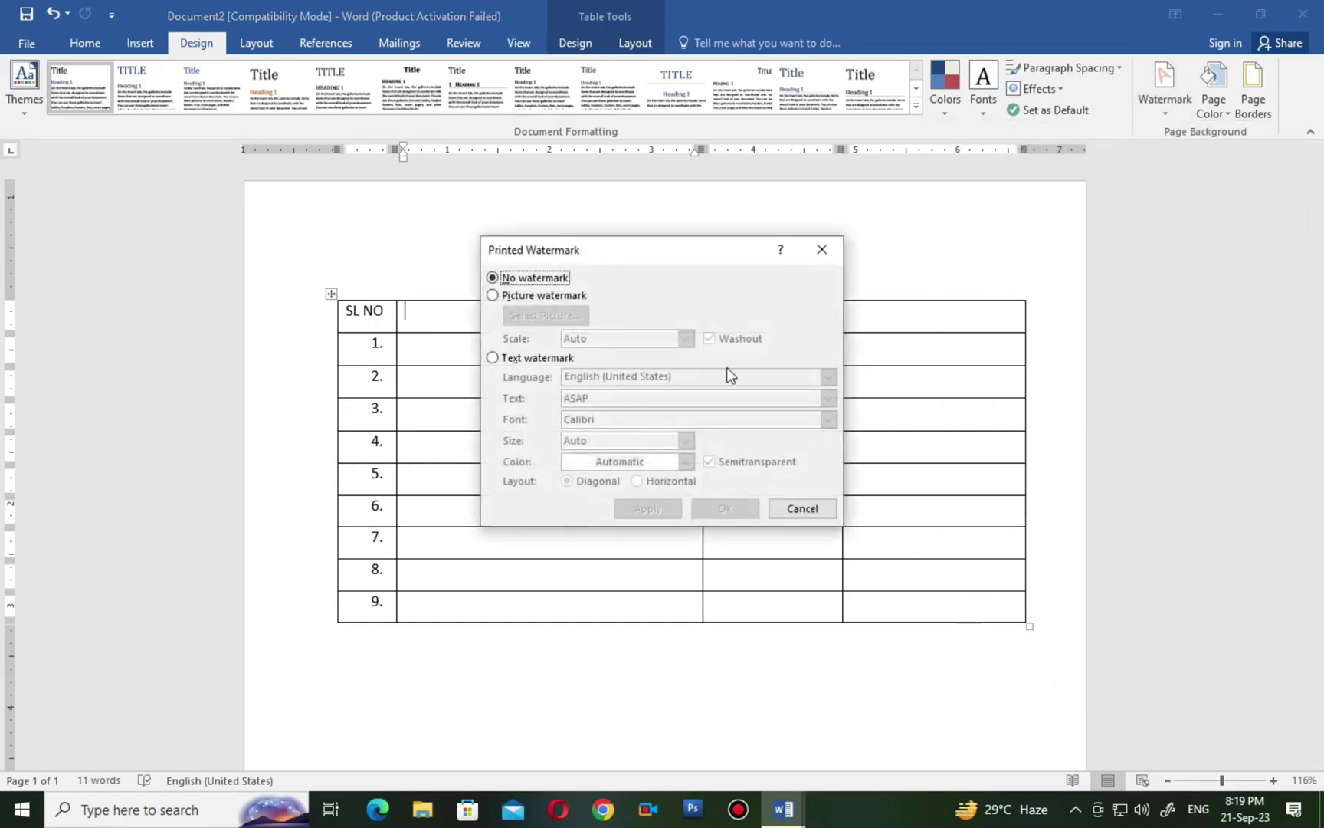
pyautogui.click(492, 358)
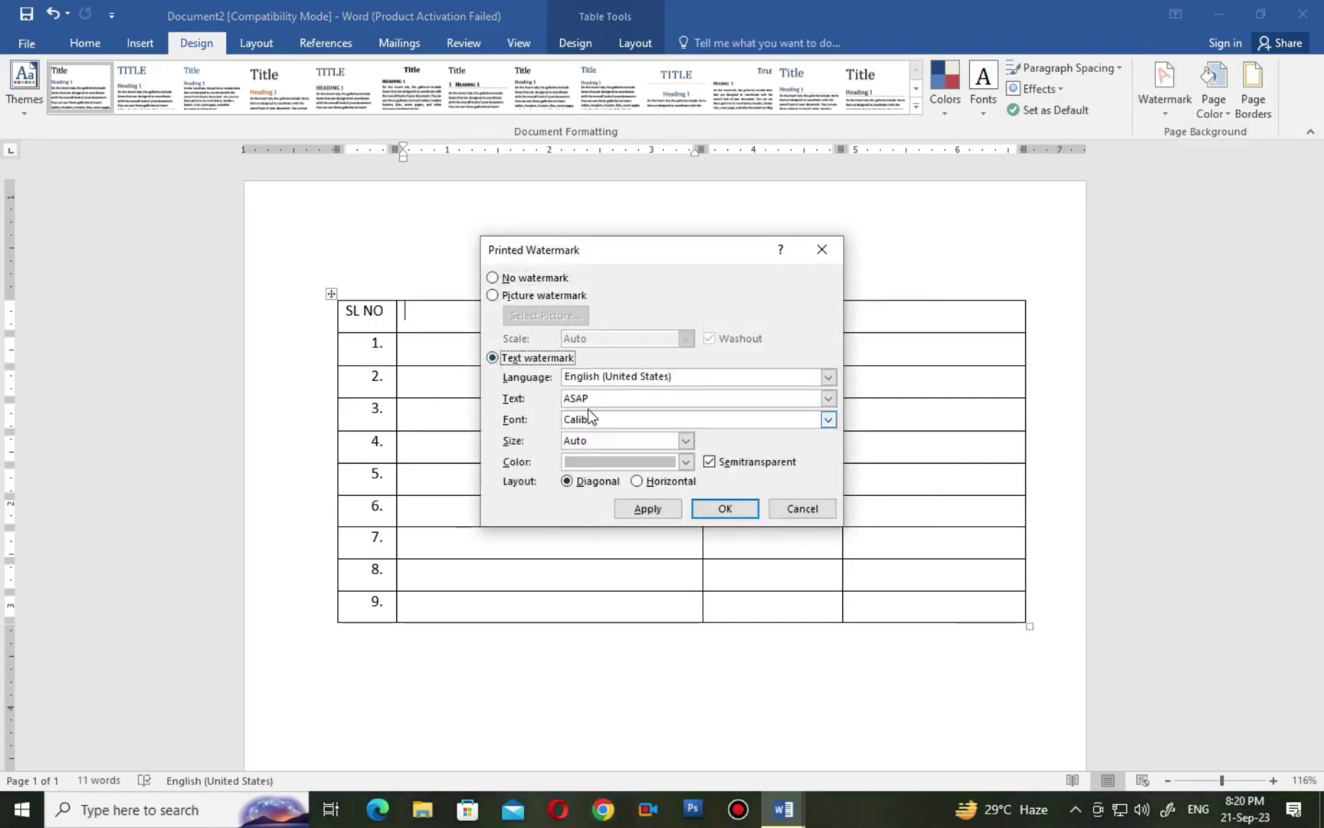
pyautogui.click(599, 400)
pyautogui.moveTo(599, 400); pyautogui.dragTo(521, 399)
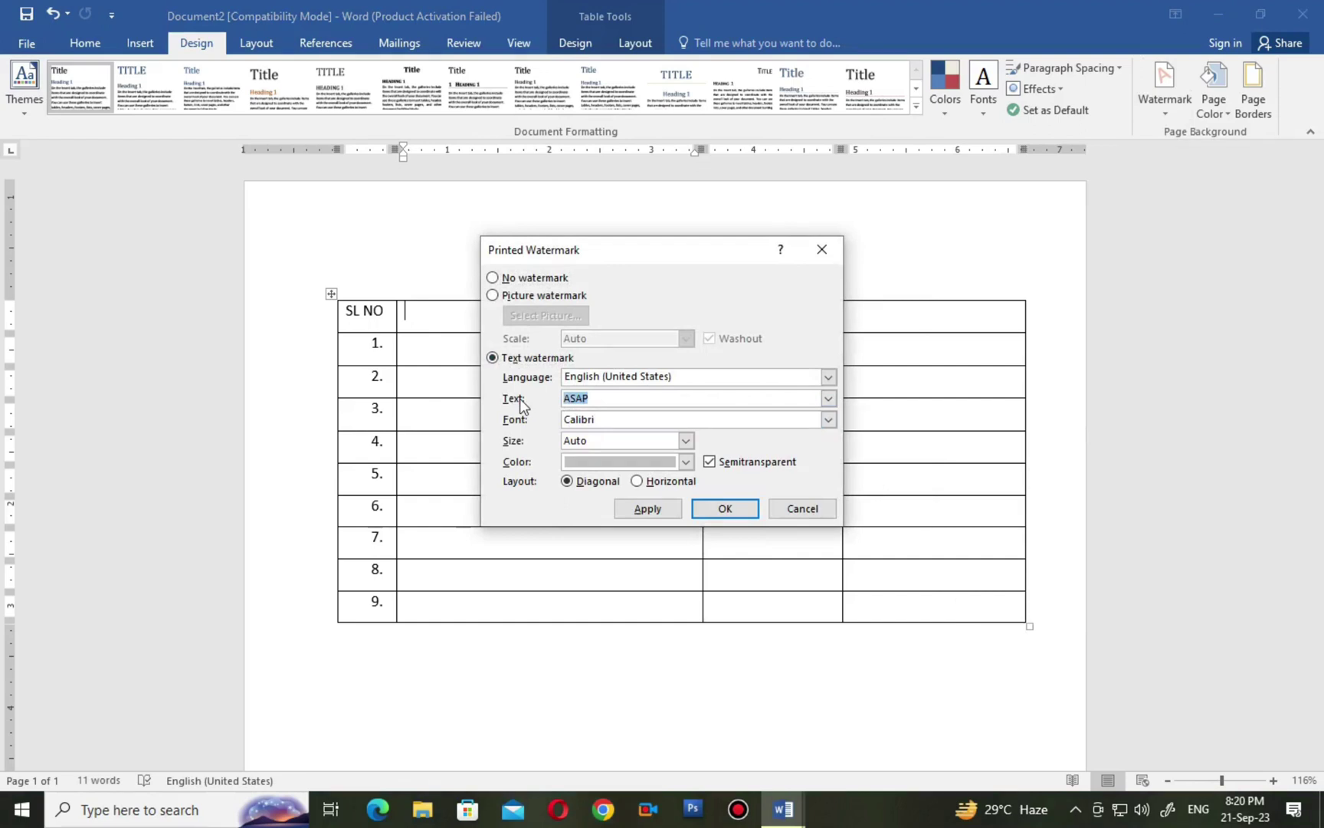
pyautogui.write('RAO SIR')
# Color the 'RAO SIR' watermark red, apply it, and review the page.
pyautogui.click(684, 463)
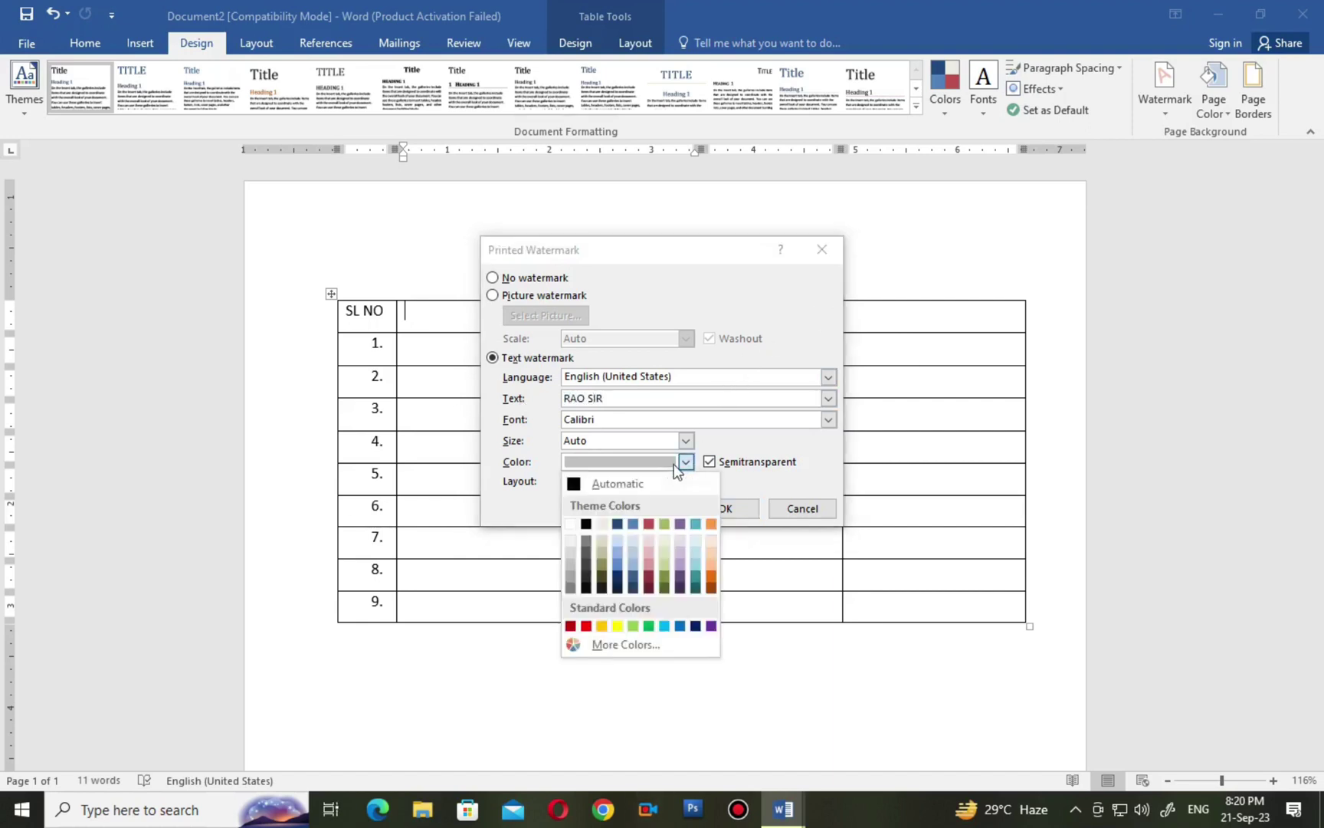
pyautogui.click(585, 626)
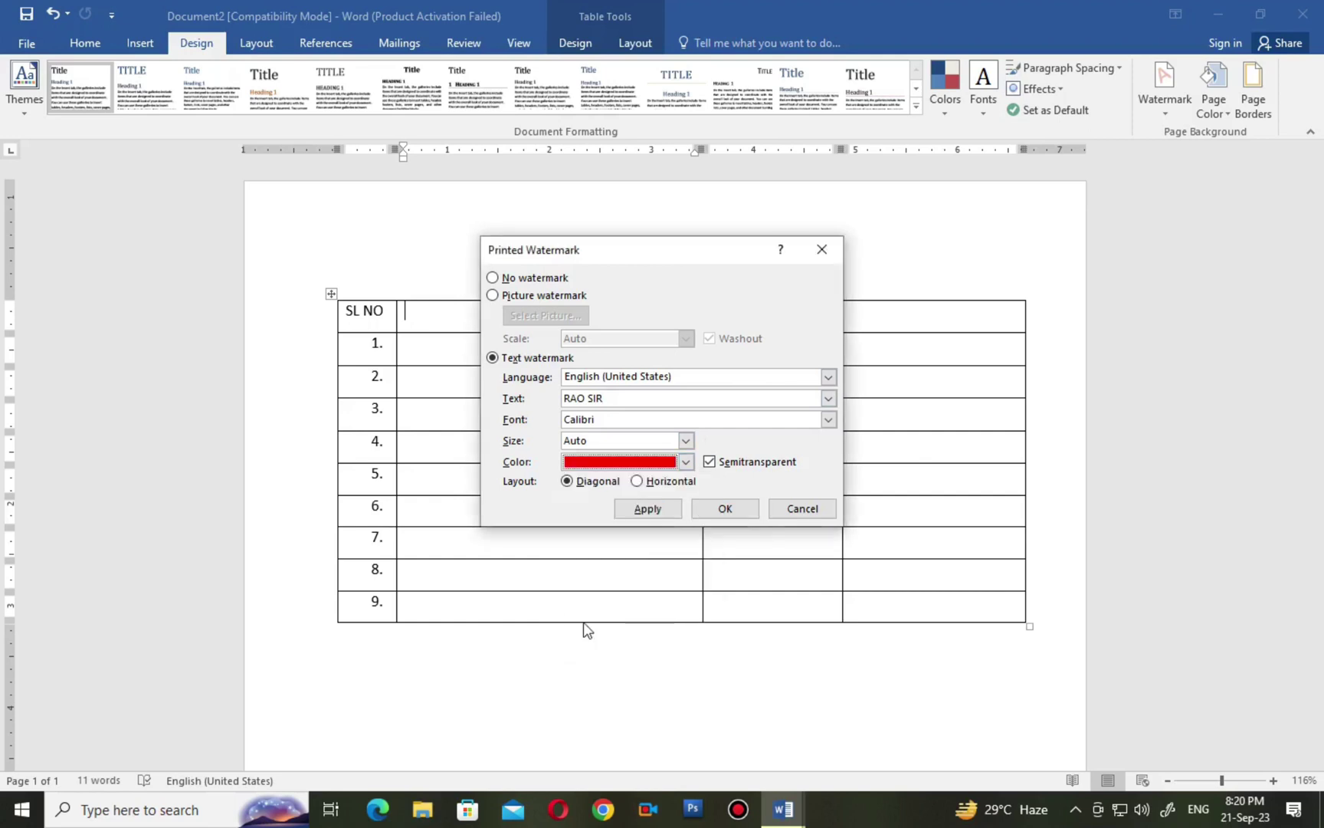
pyautogui.click(724, 509)
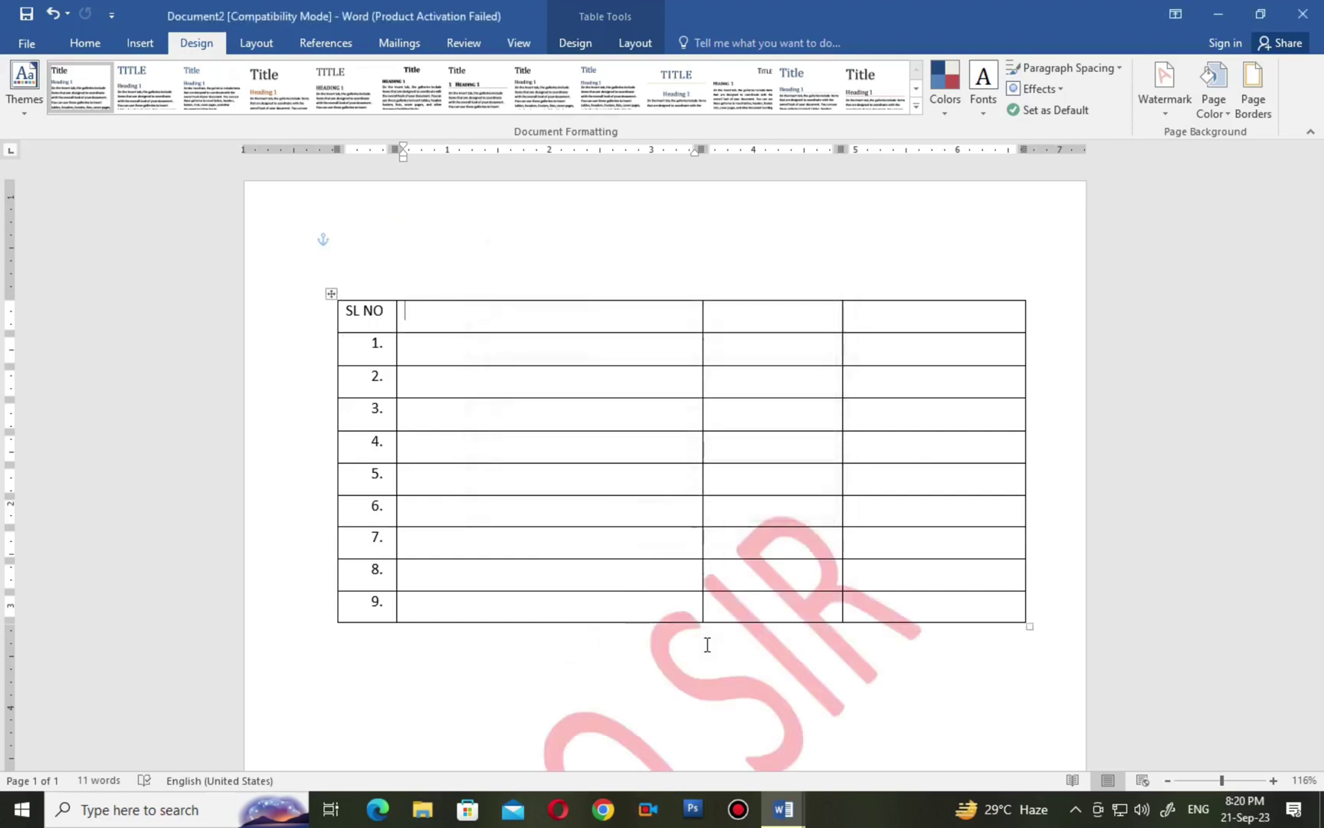
pyautogui.scroll(-3, 789, 639)
pyautogui.scroll(-2, 767, 643)
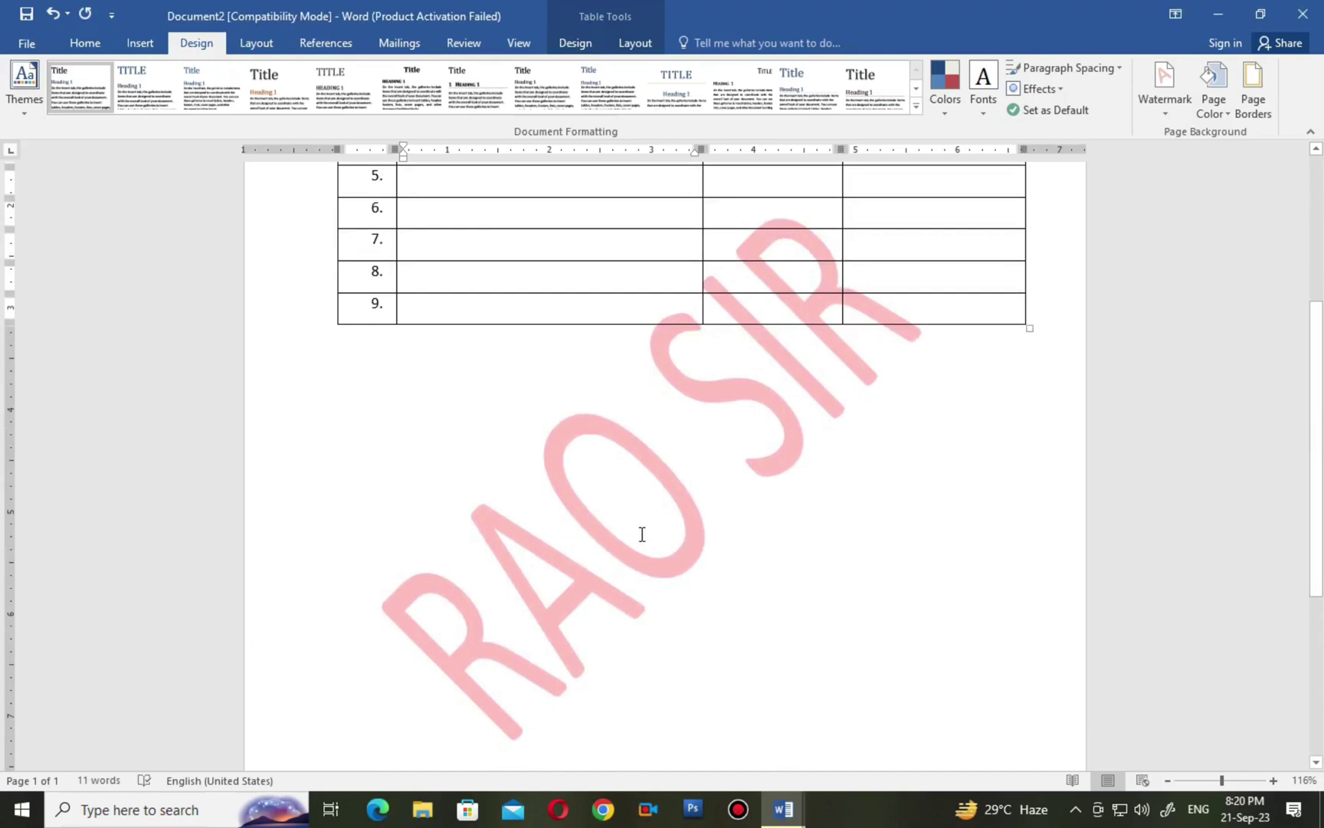
pyautogui.scroll(-3, 644, 537)
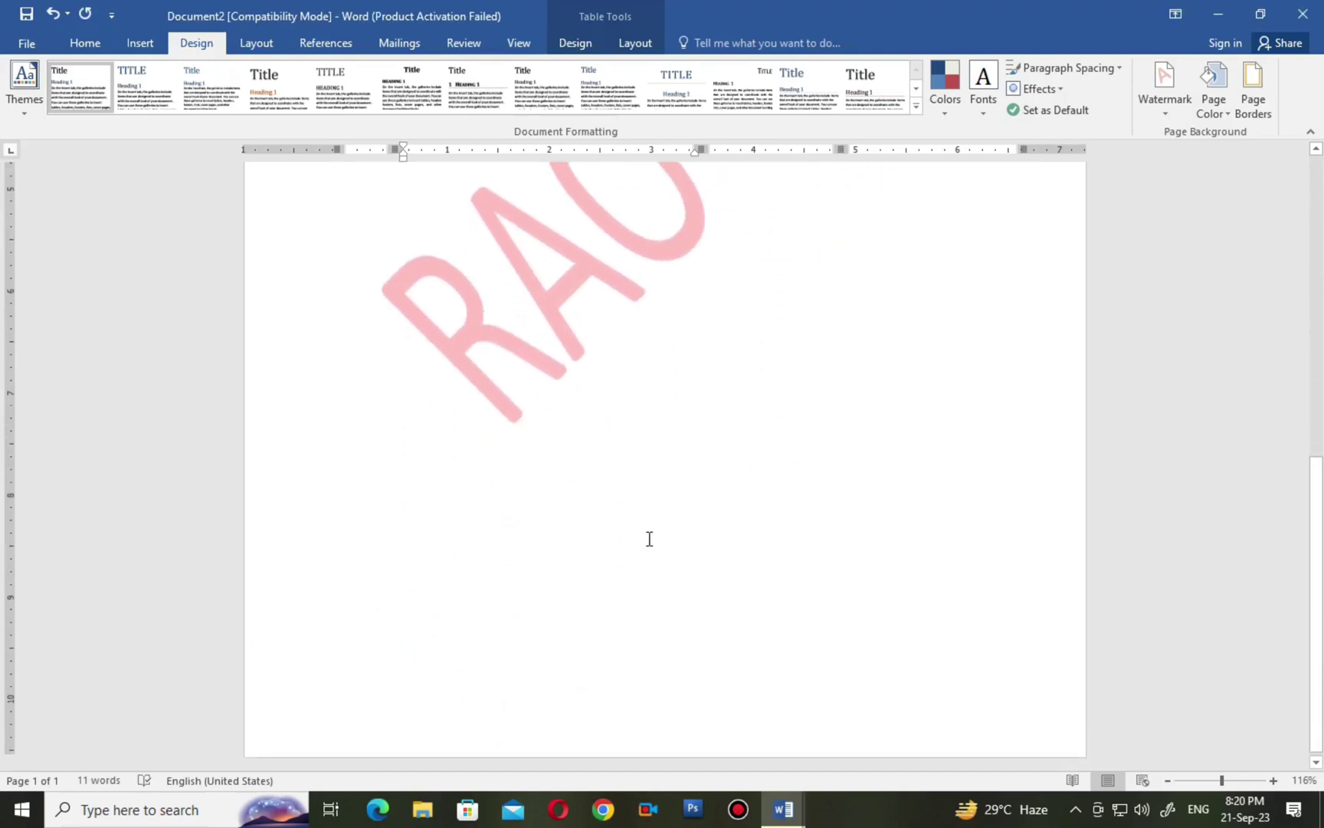
pyautogui.scroll(4, 648, 538)
pyautogui.scroll(3, 651, 541)
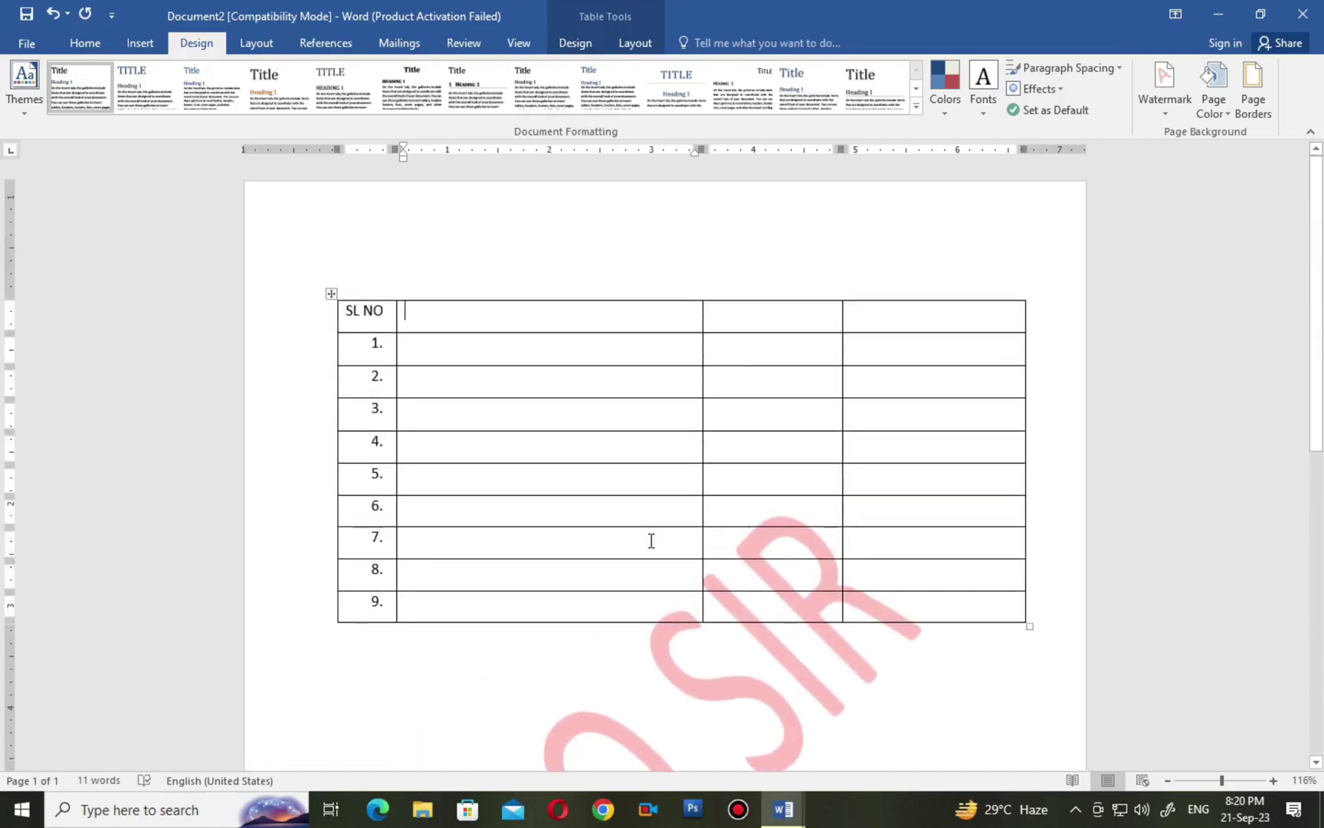
pyautogui.scroll(-5, 653, 540)
pyautogui.scroll(5, 654, 541)
pyautogui.scroll(-5, 655, 541)
pyautogui.scroll(3, 656, 541)
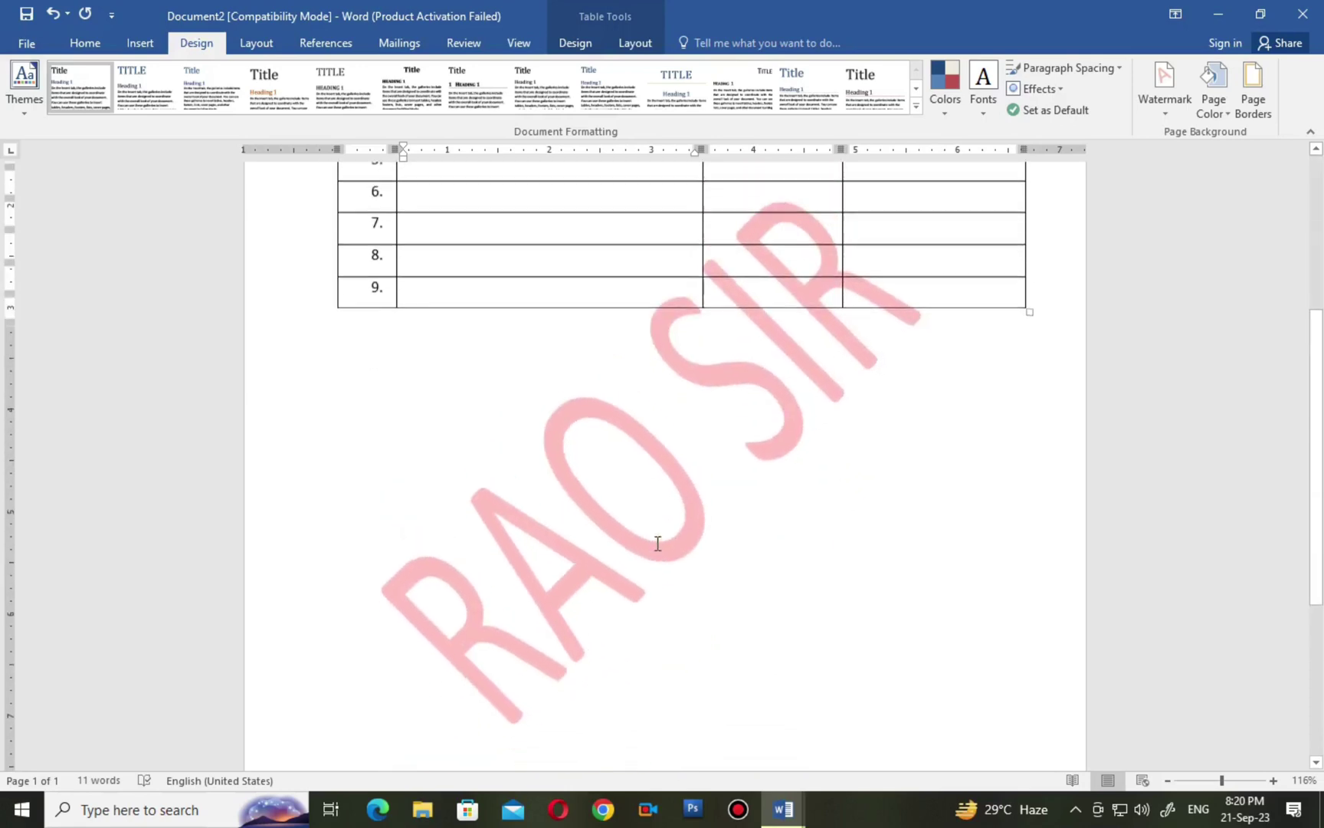
# Change the RAO SIR watermark font to Century Gothic.
pyautogui.click(1173, 116)
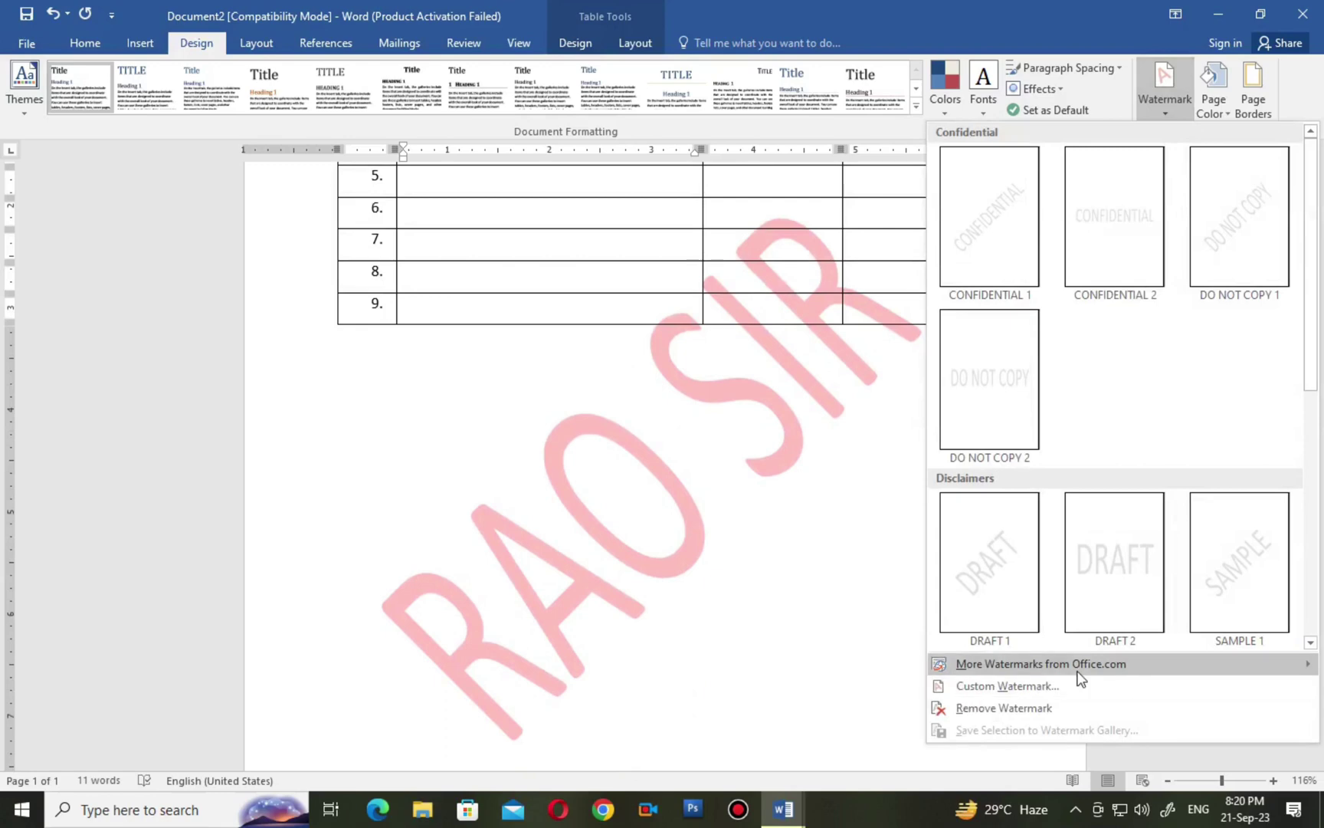
pyautogui.click(994, 687)
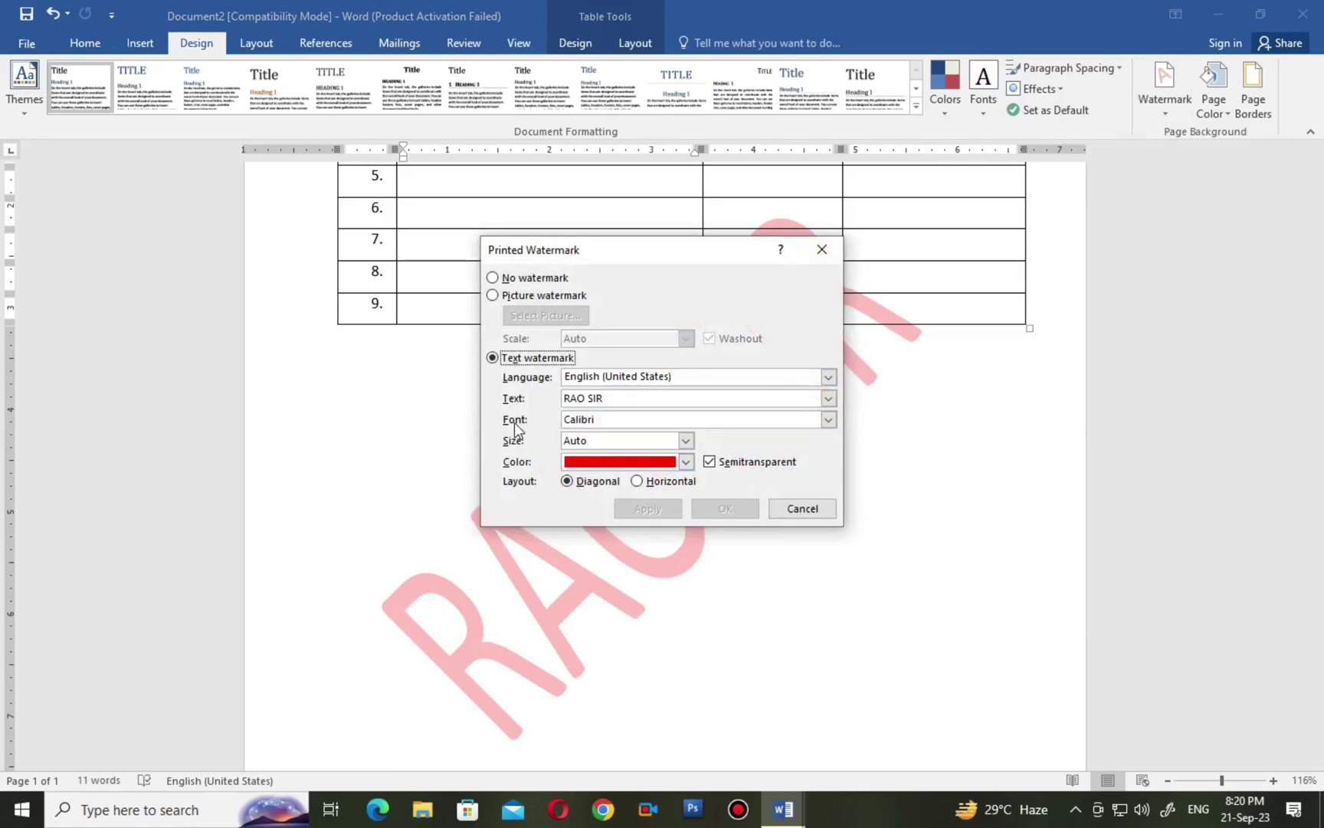
pyautogui.scroll(-7, 661, 479)
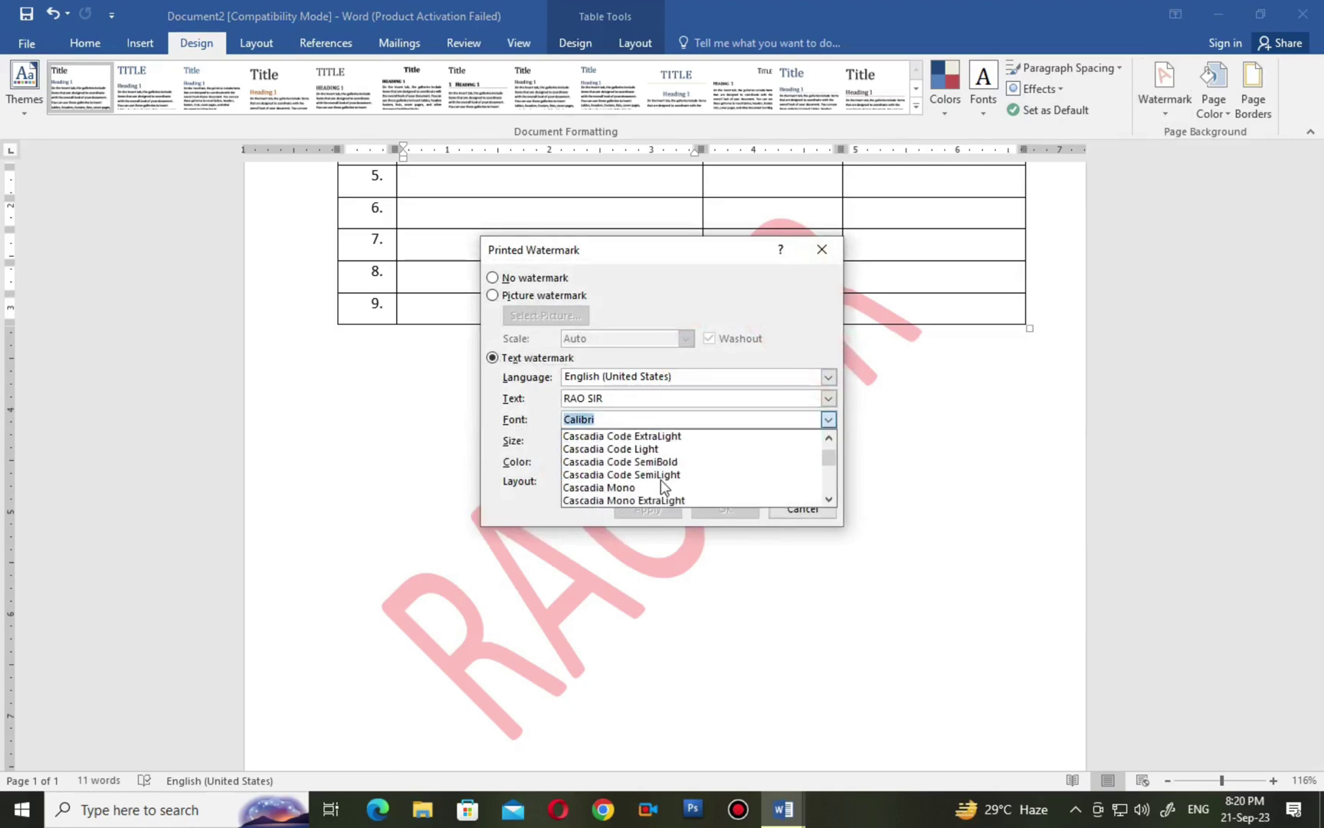
pyautogui.click(613, 449)
pyautogui.click(644, 508)
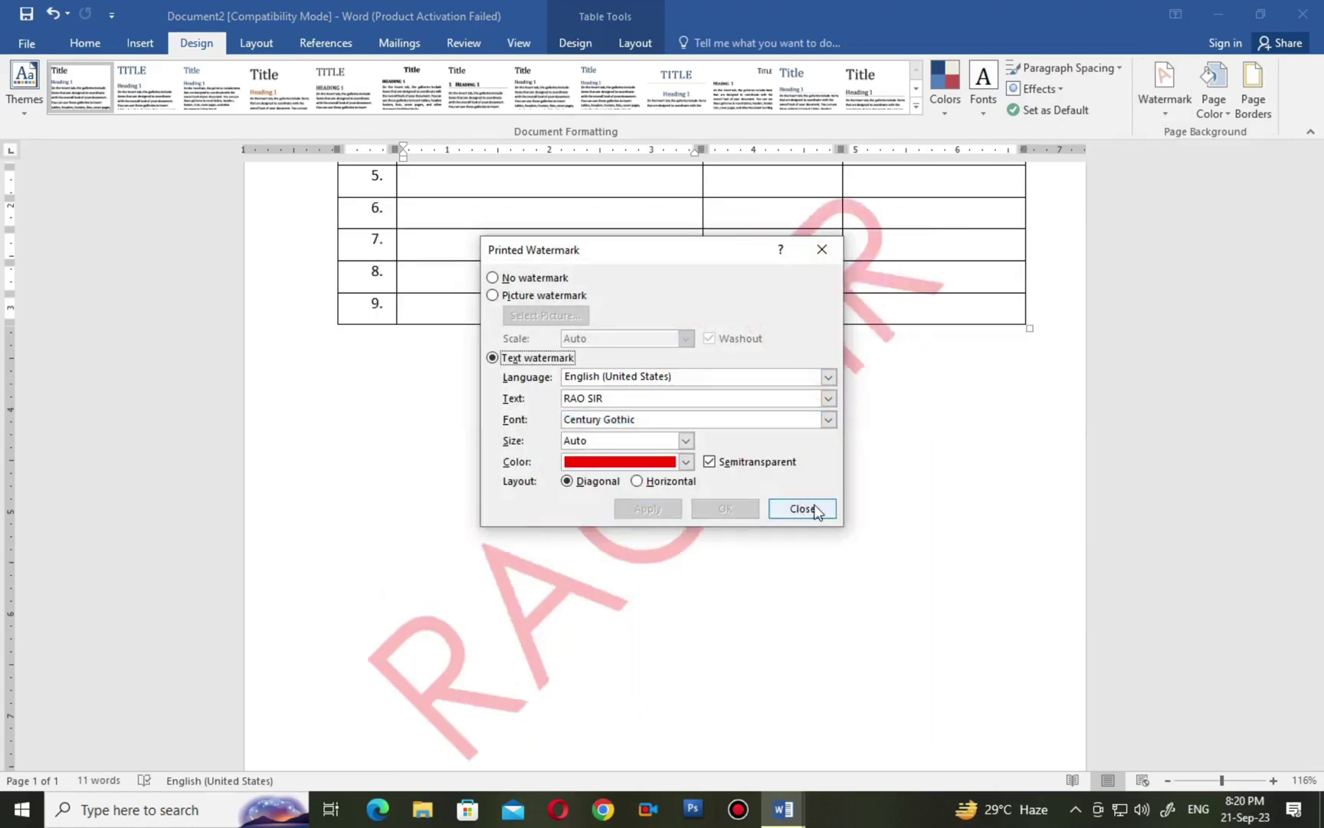
pyautogui.click(802, 508)
pyautogui.scroll(-2, 762, 606)
pyautogui.scroll(4, 764, 607)
pyautogui.scroll(4, 764, 606)
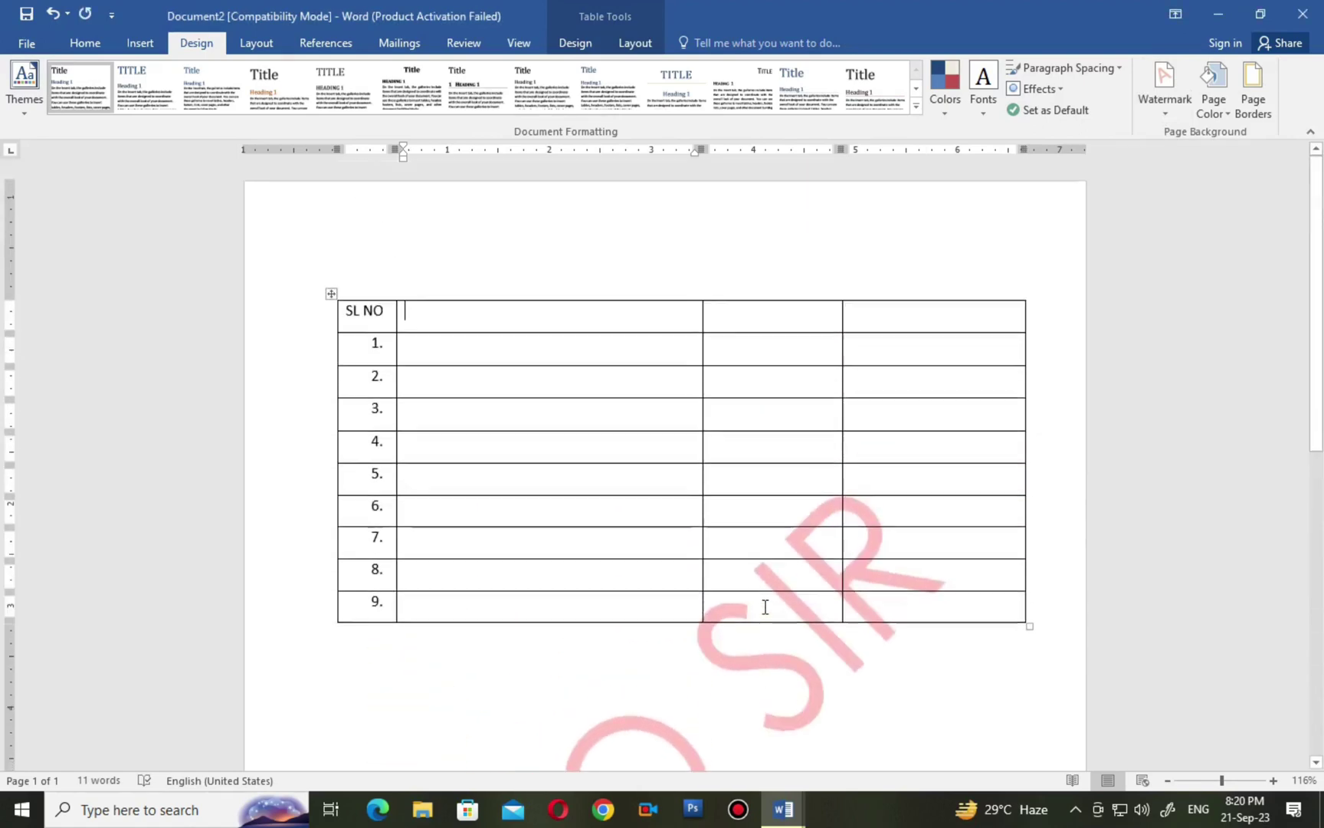
# Turn off semitransparency so the watermark appears fully opaque.
pyautogui.click(1176, 118)
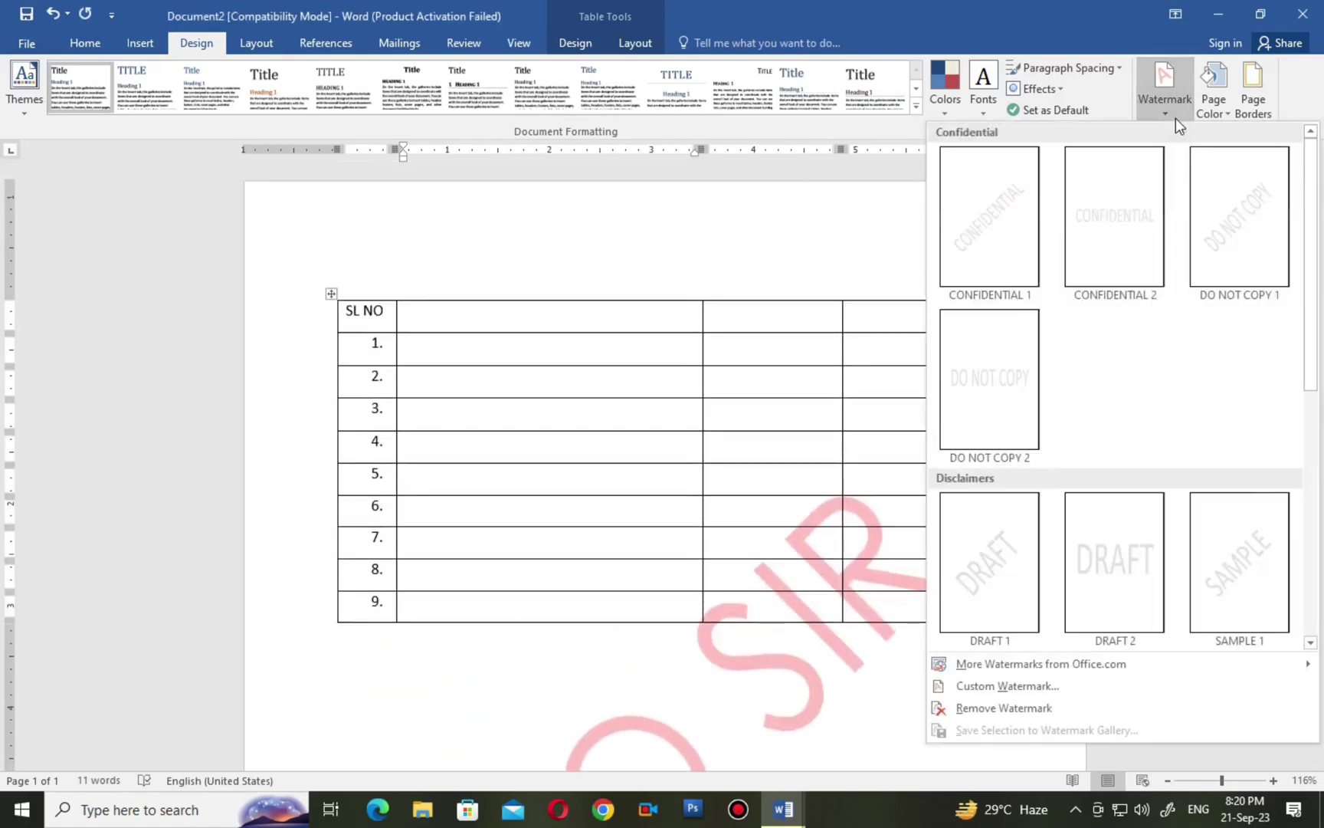
pyautogui.click(1176, 118)
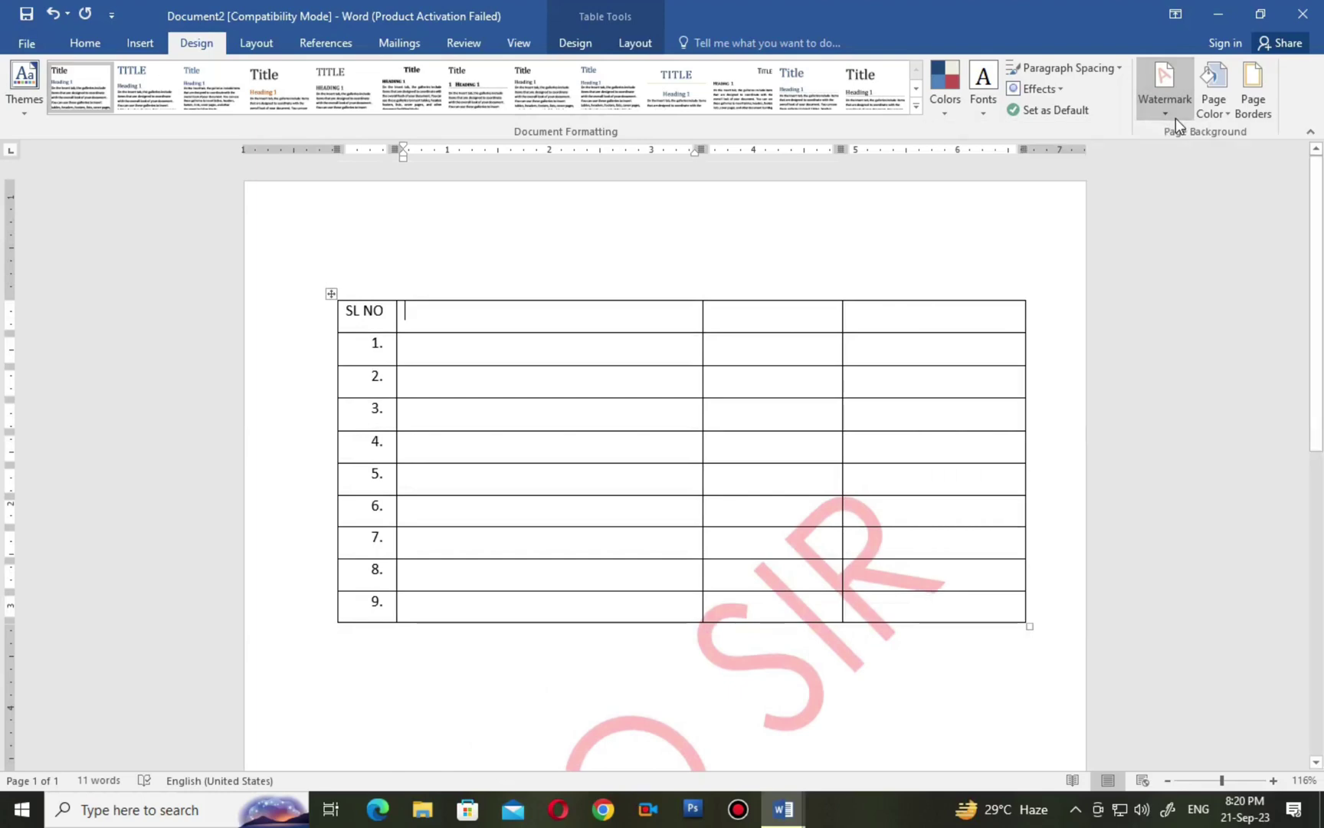
pyautogui.click(1175, 118)
pyautogui.click(987, 686)
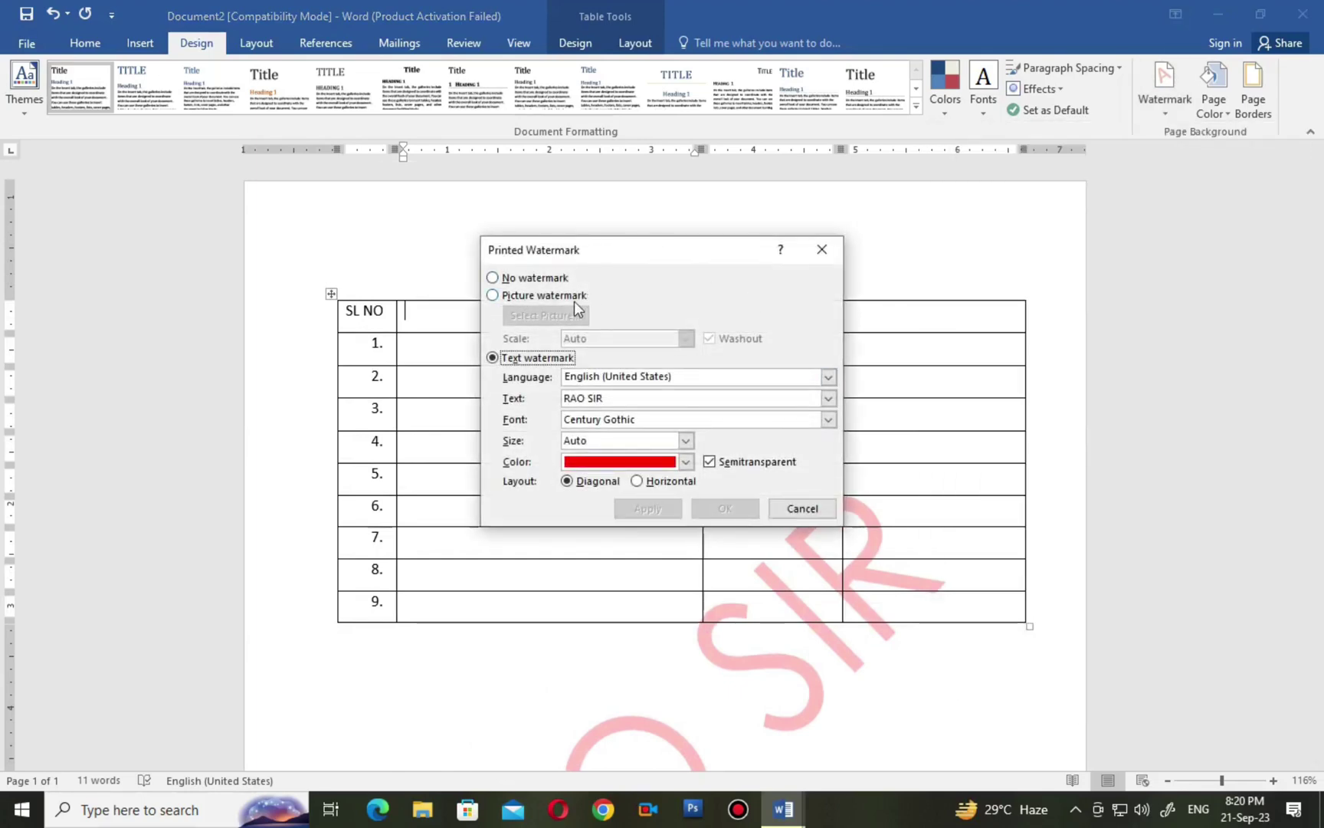
pyautogui.click(710, 462)
pyautogui.click(666, 514)
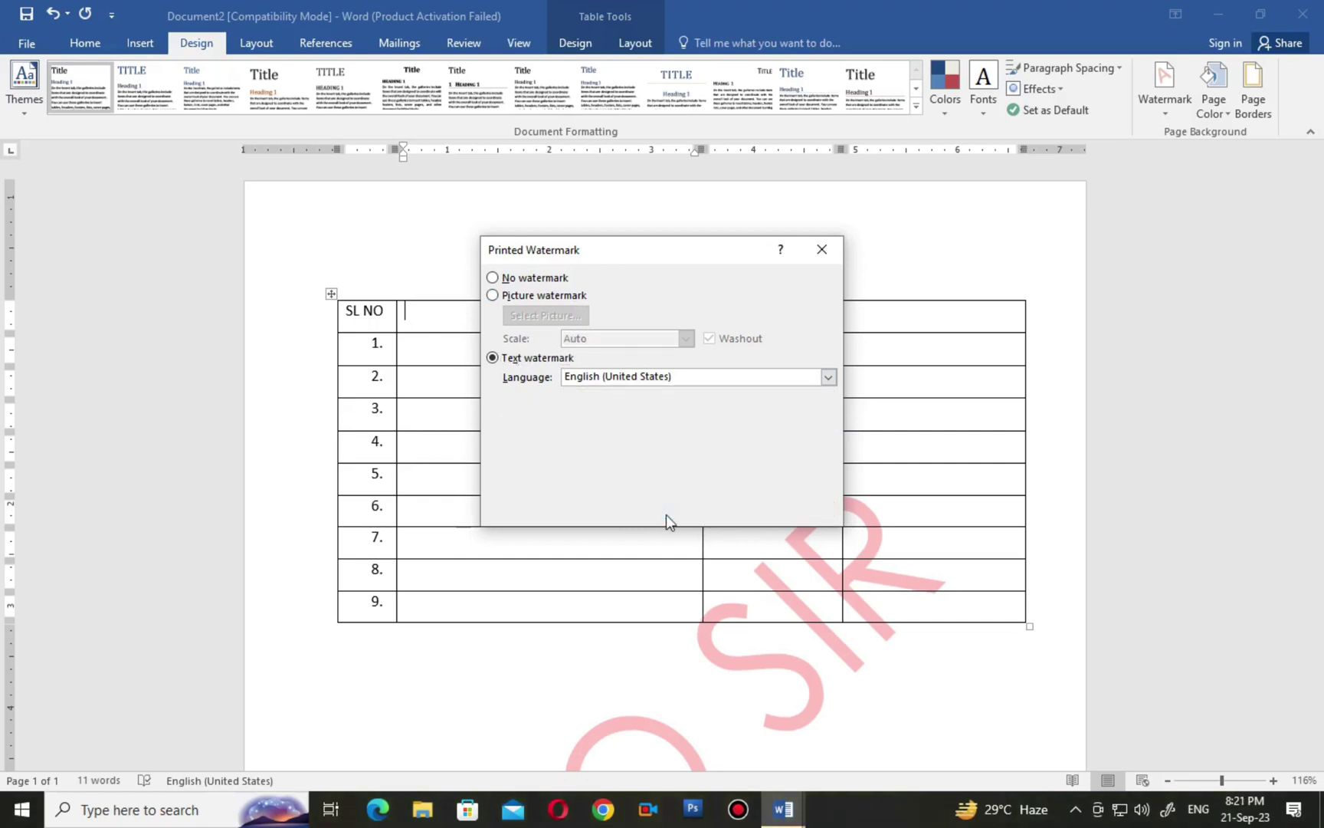
pyautogui.click(789, 510)
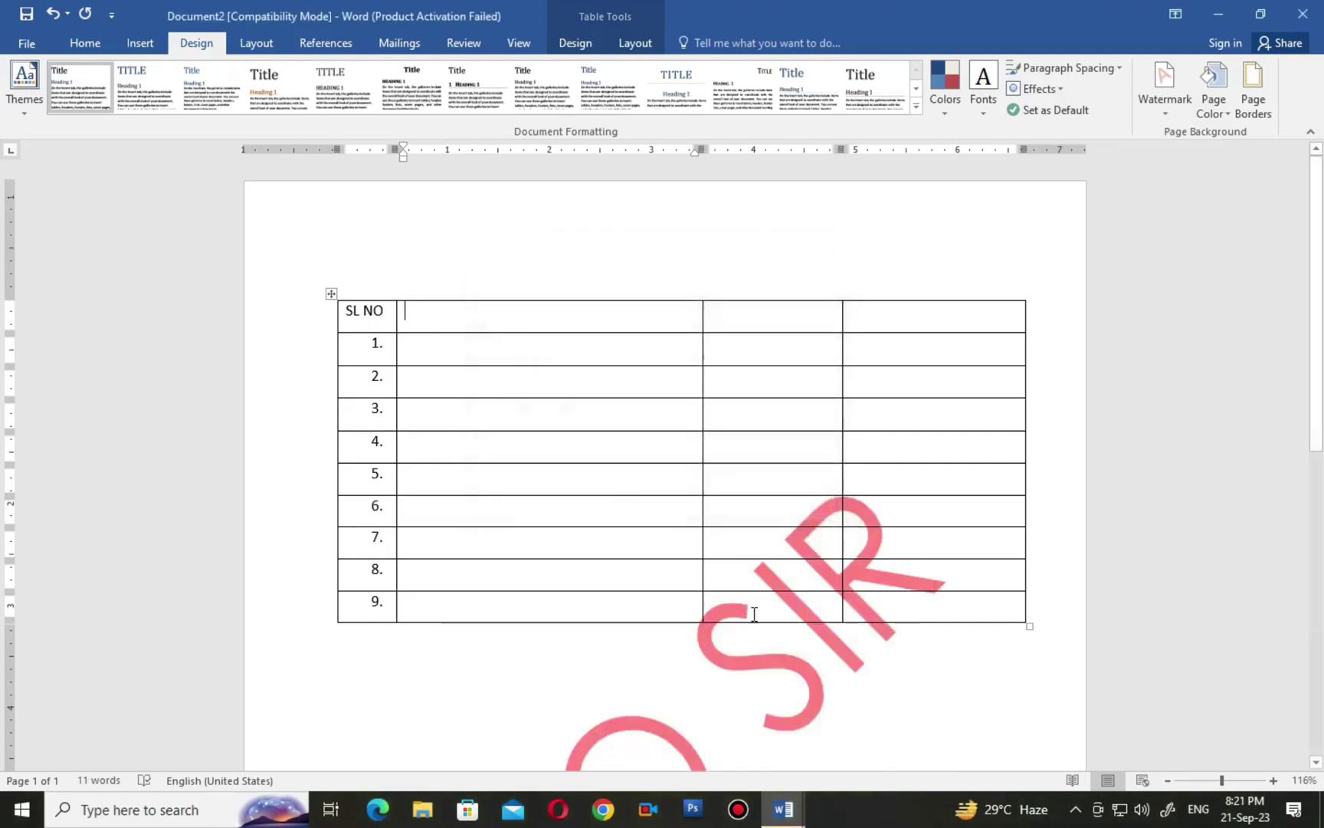
pyautogui.scroll(-4, 895, 407)
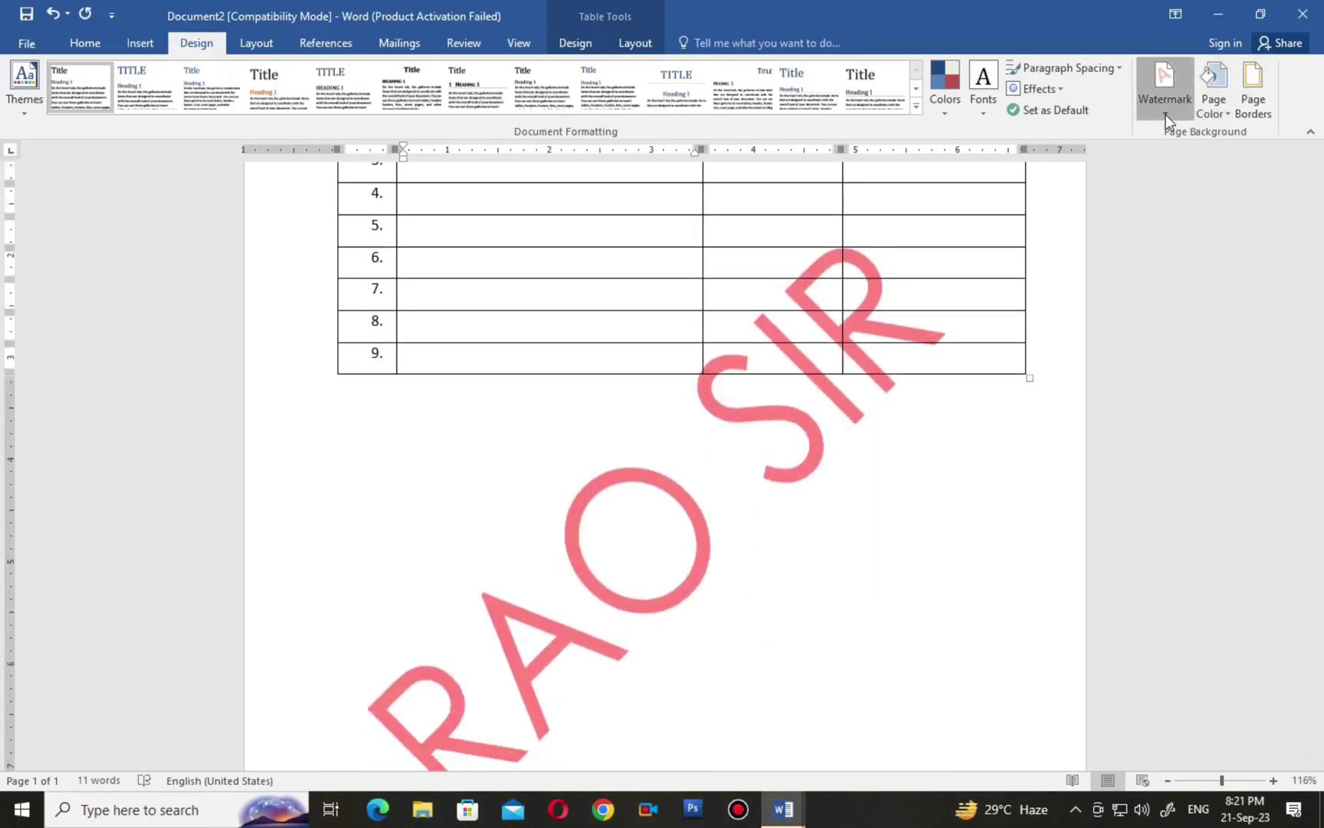
# Try semitransparent and horizontal layouts, settling on an opaque diagonal watermark.
pyautogui.click(1166, 113)
pyautogui.click(1038, 686)
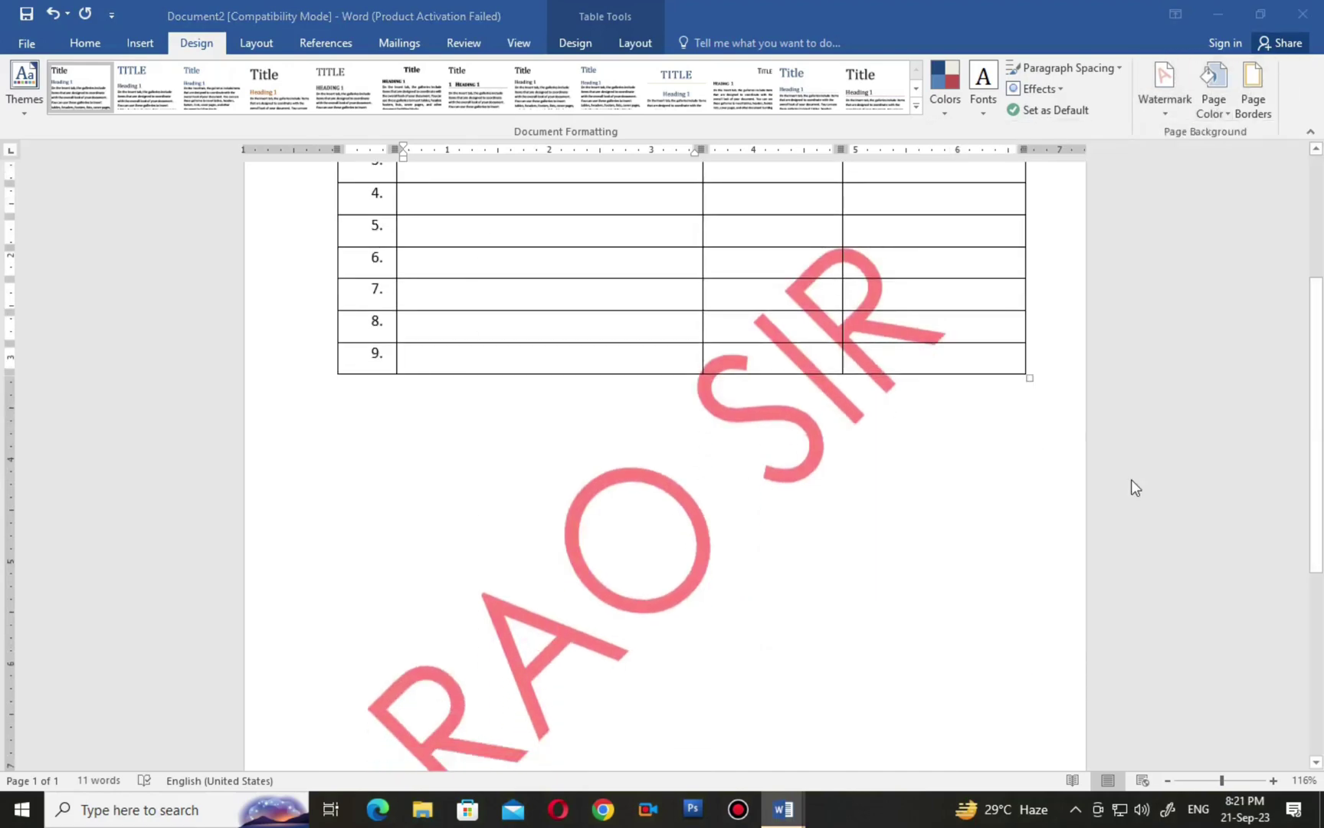
pyautogui.click(710, 461)
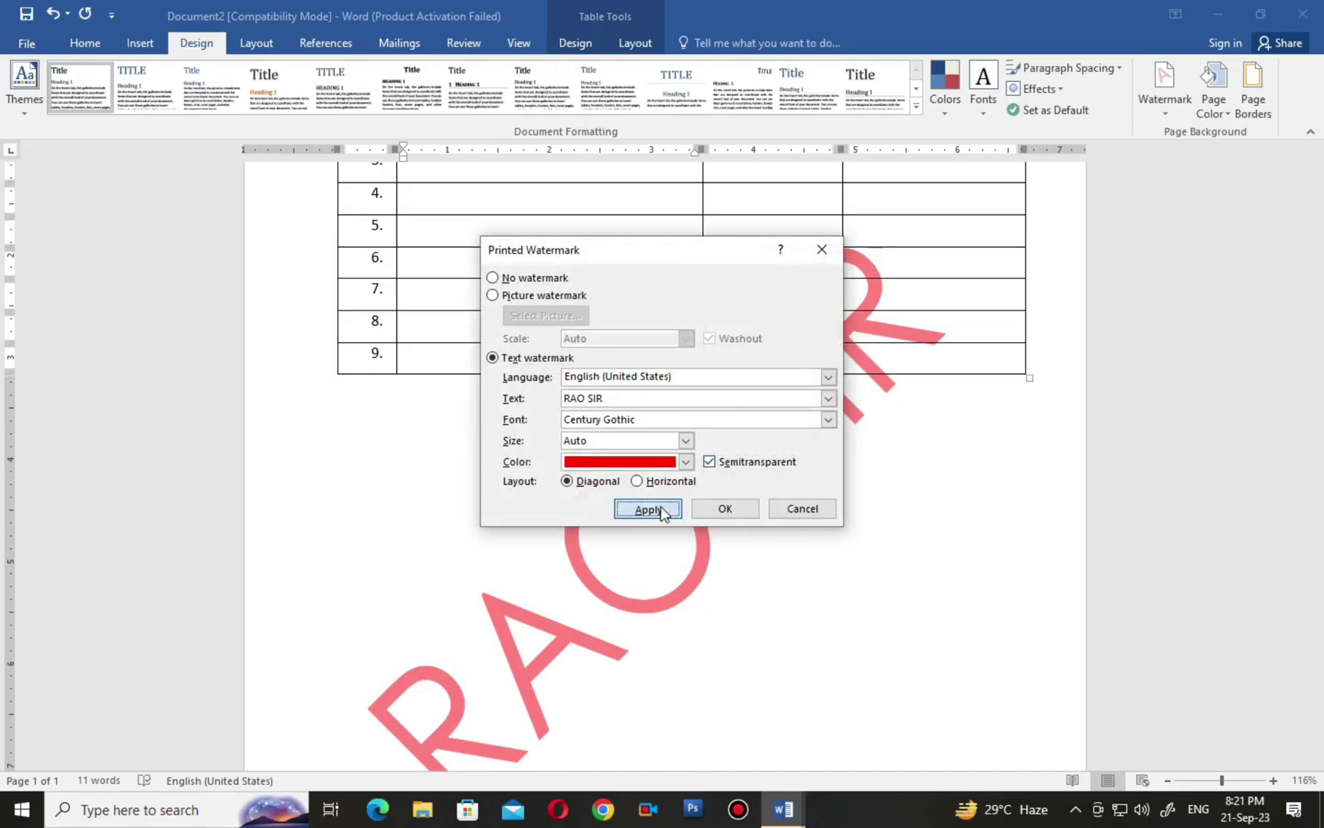
pyautogui.click(647, 508)
pyautogui.click(710, 461)
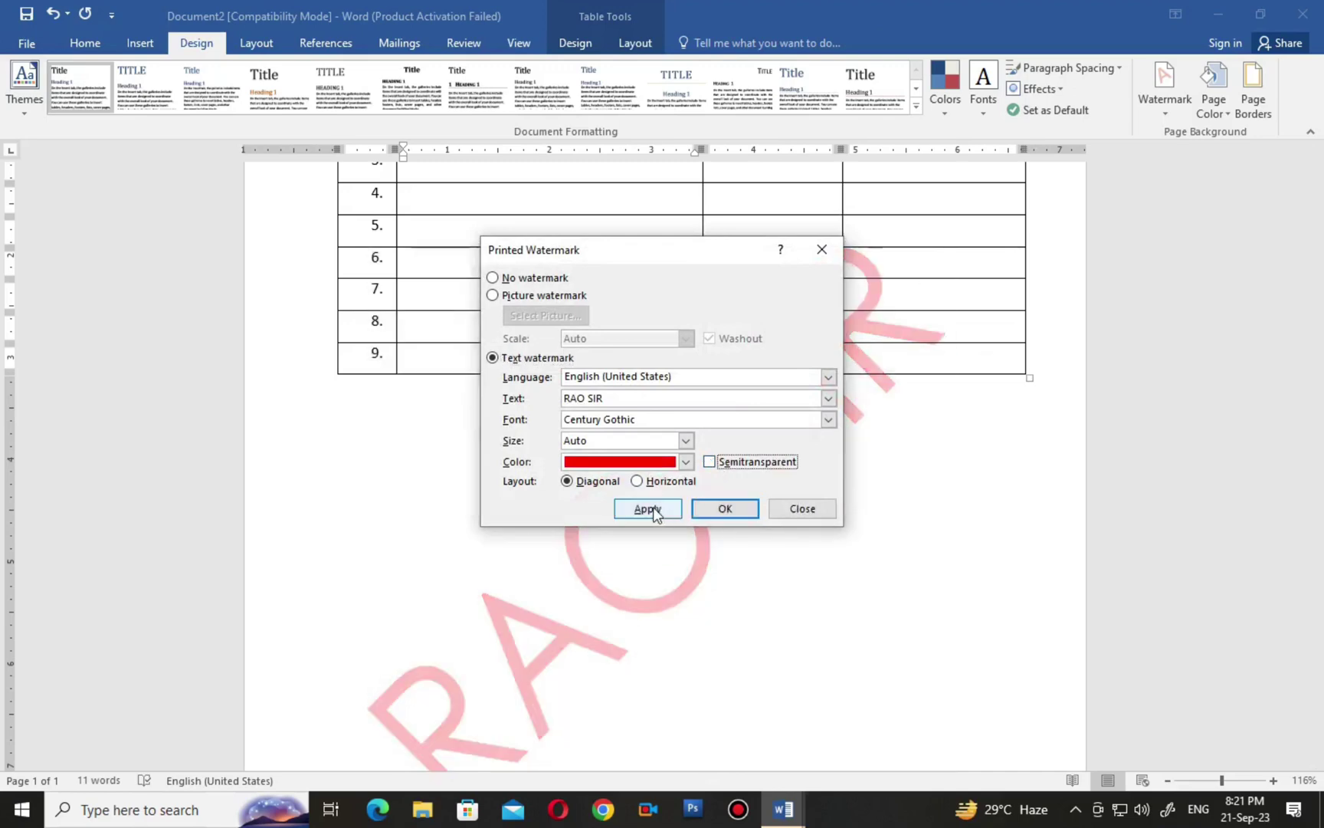
pyautogui.click(653, 508)
pyautogui.click(637, 482)
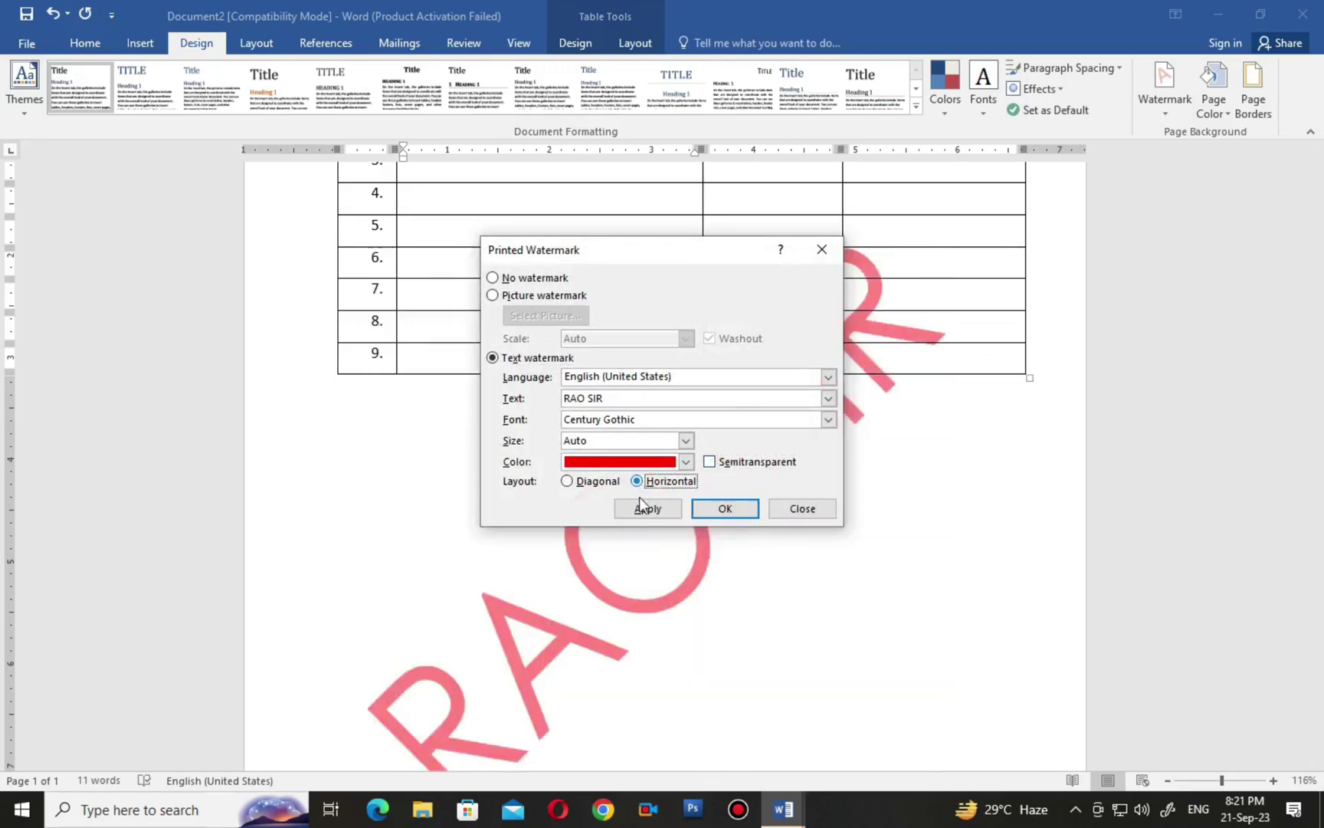
pyautogui.click(647, 508)
pyautogui.moveTo(682, 250); pyautogui.dragTo(722, 165)
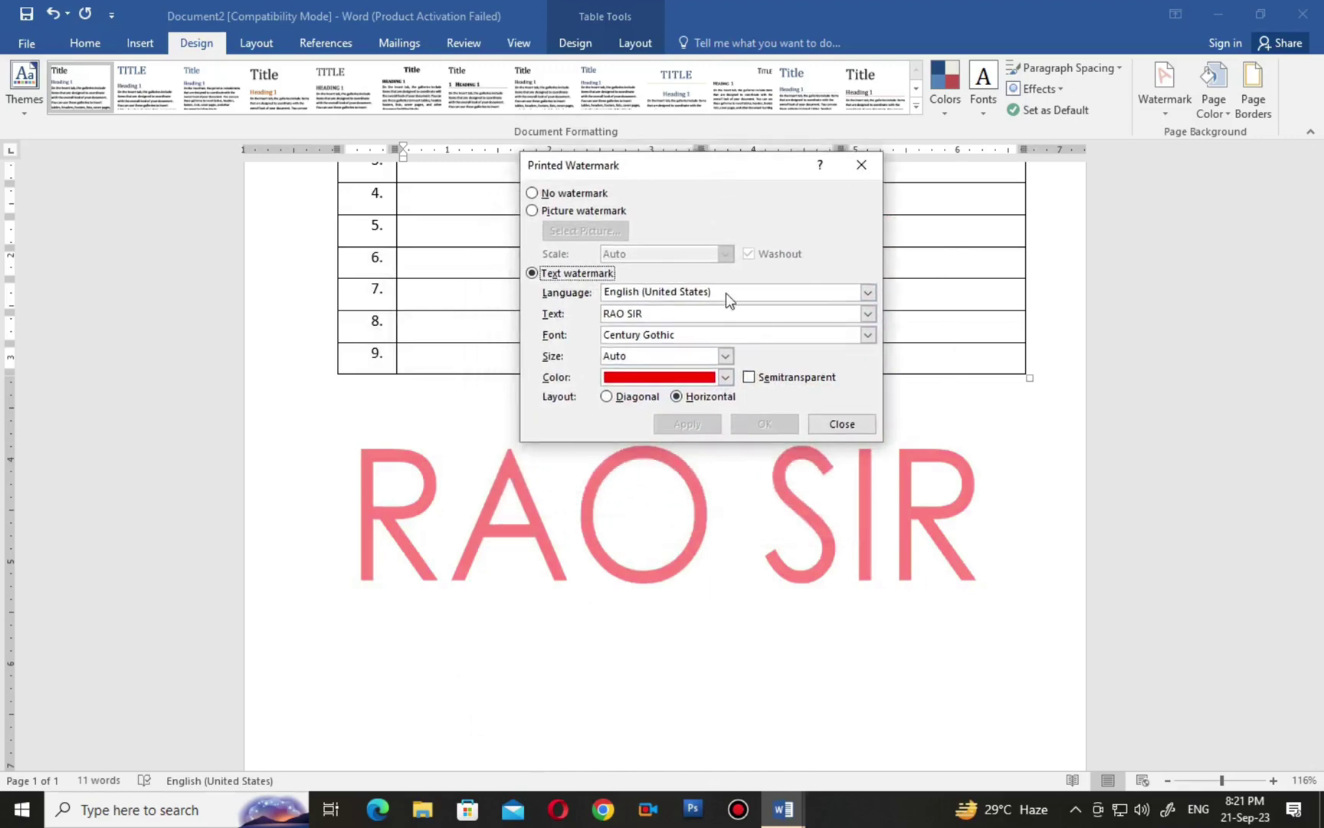
pyautogui.click(638, 397)
pyautogui.click(684, 422)
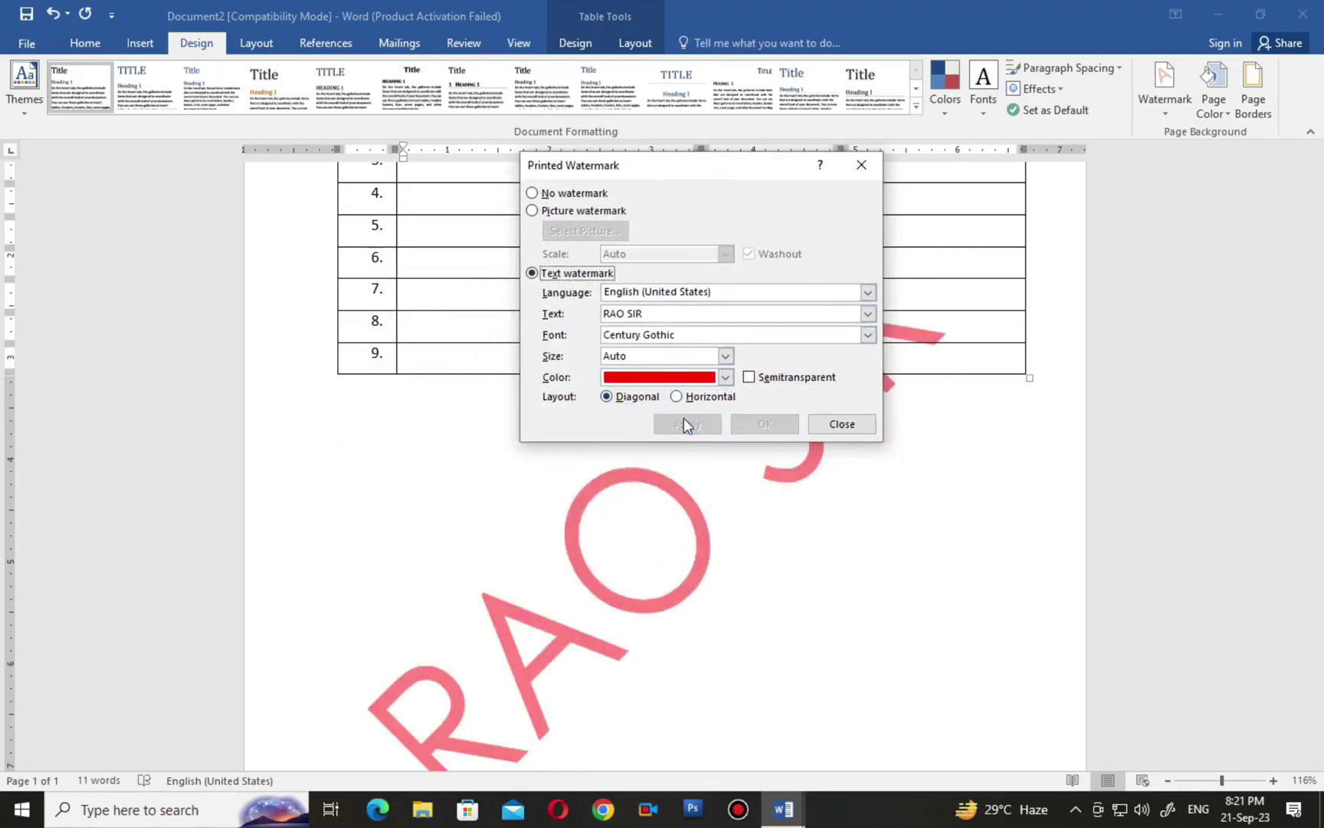
pyautogui.click(842, 424)
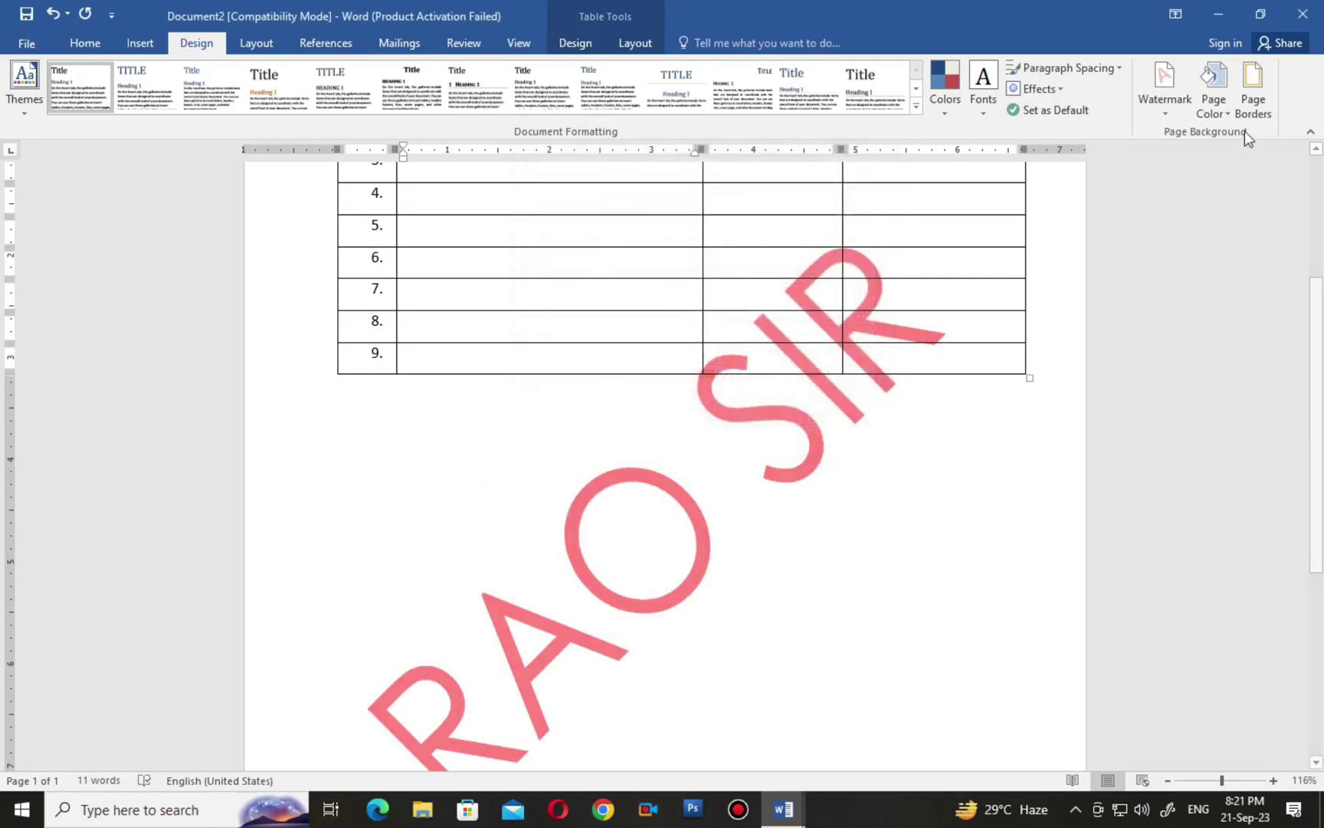
pyautogui.click(1226, 106)
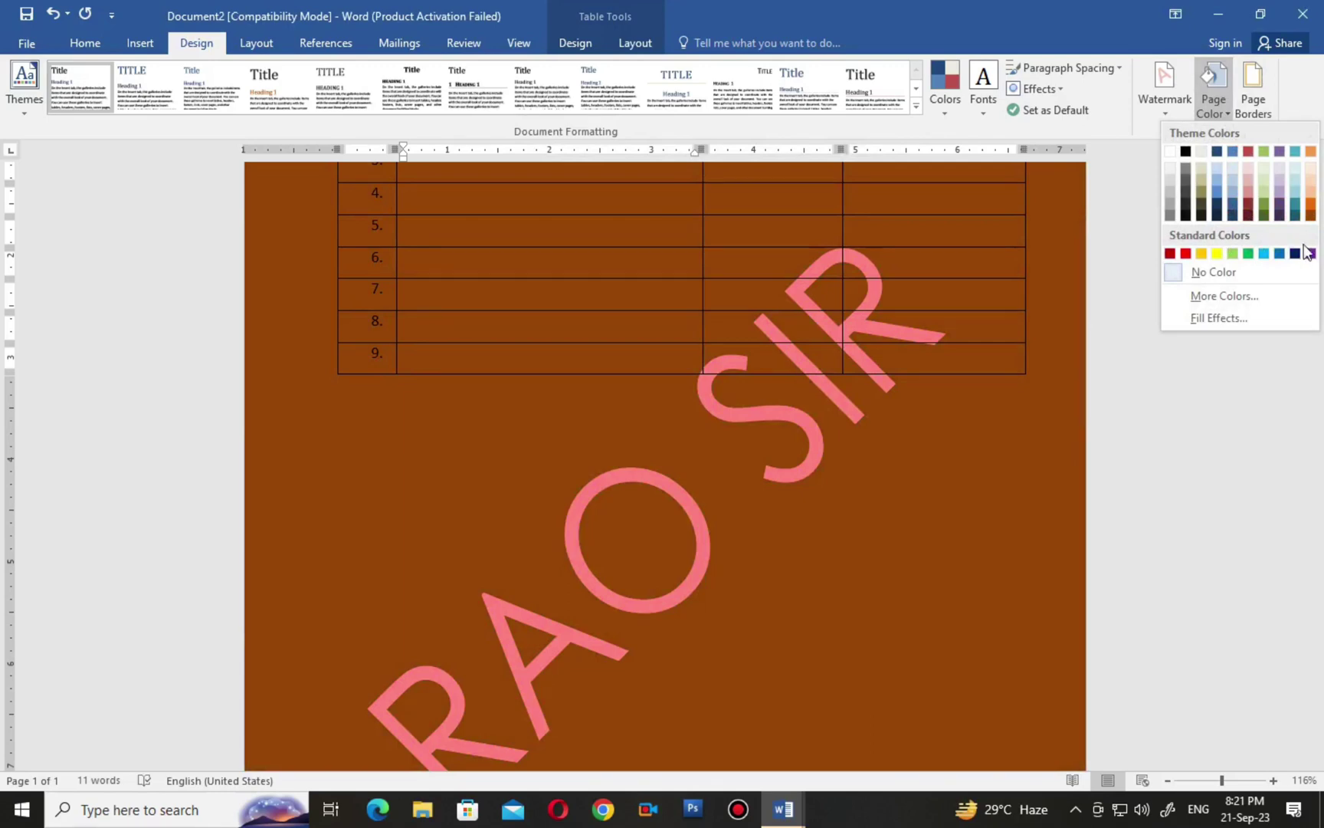
# Fill the page with a two-colour gradient of light blue-grey and light blue.
pyautogui.click(1218, 317)
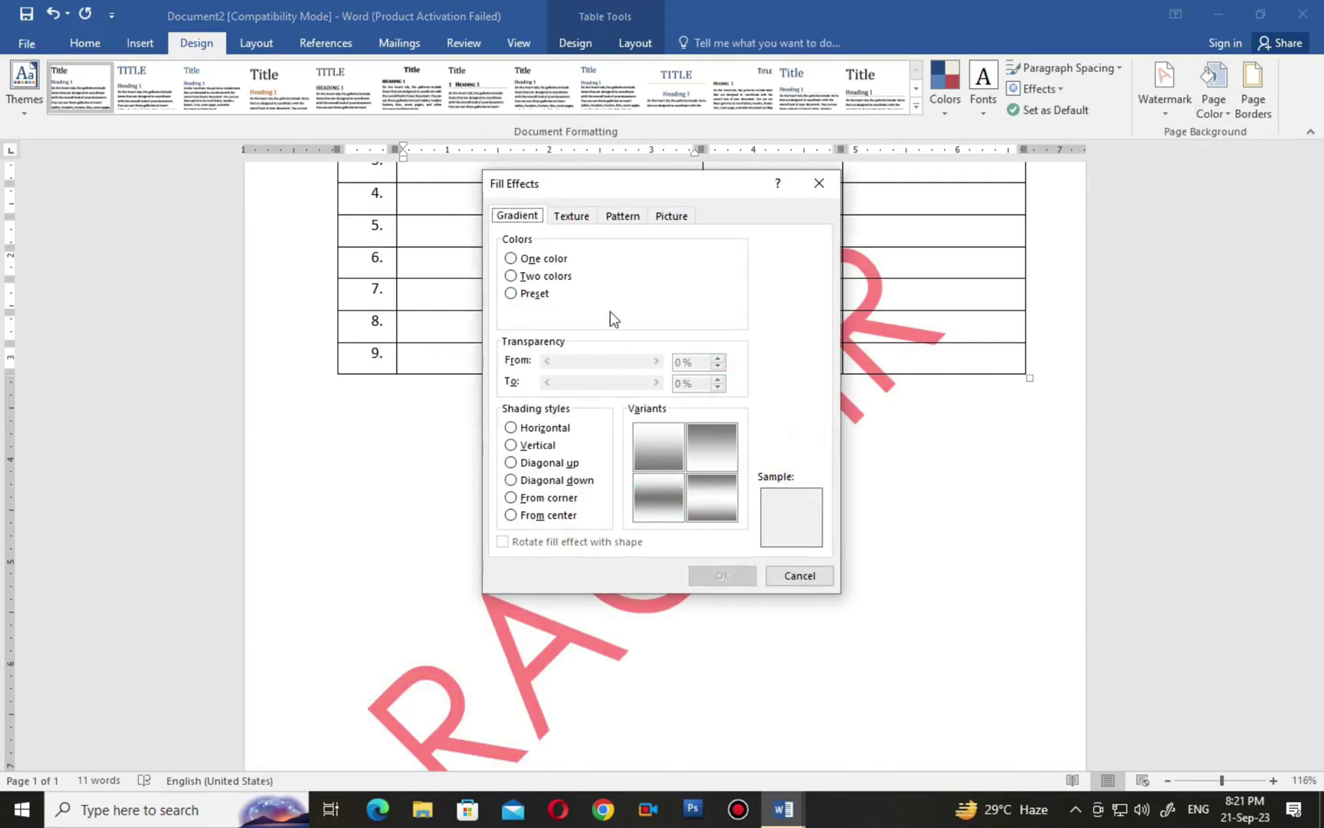
pyautogui.click(540, 261)
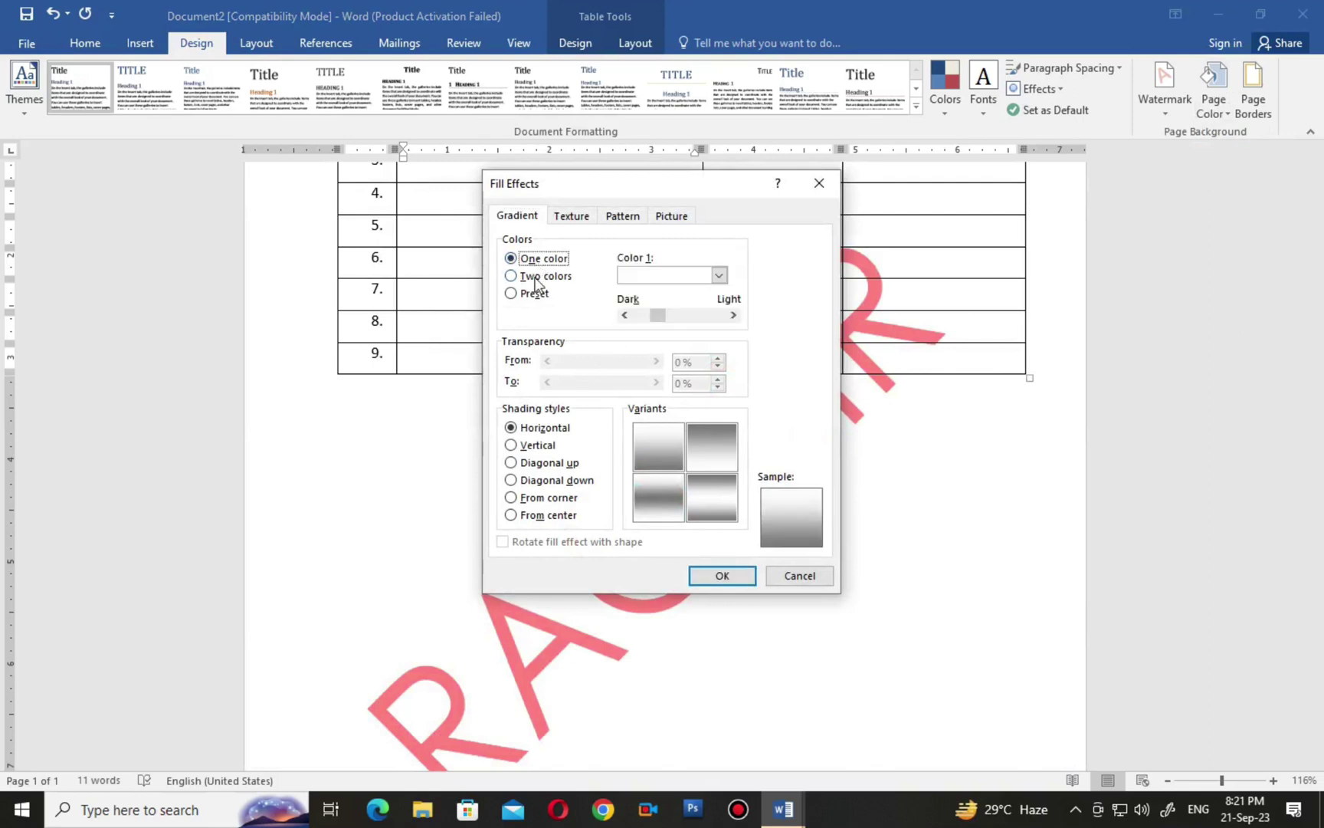
pyautogui.click(541, 278)
pyautogui.click(718, 276)
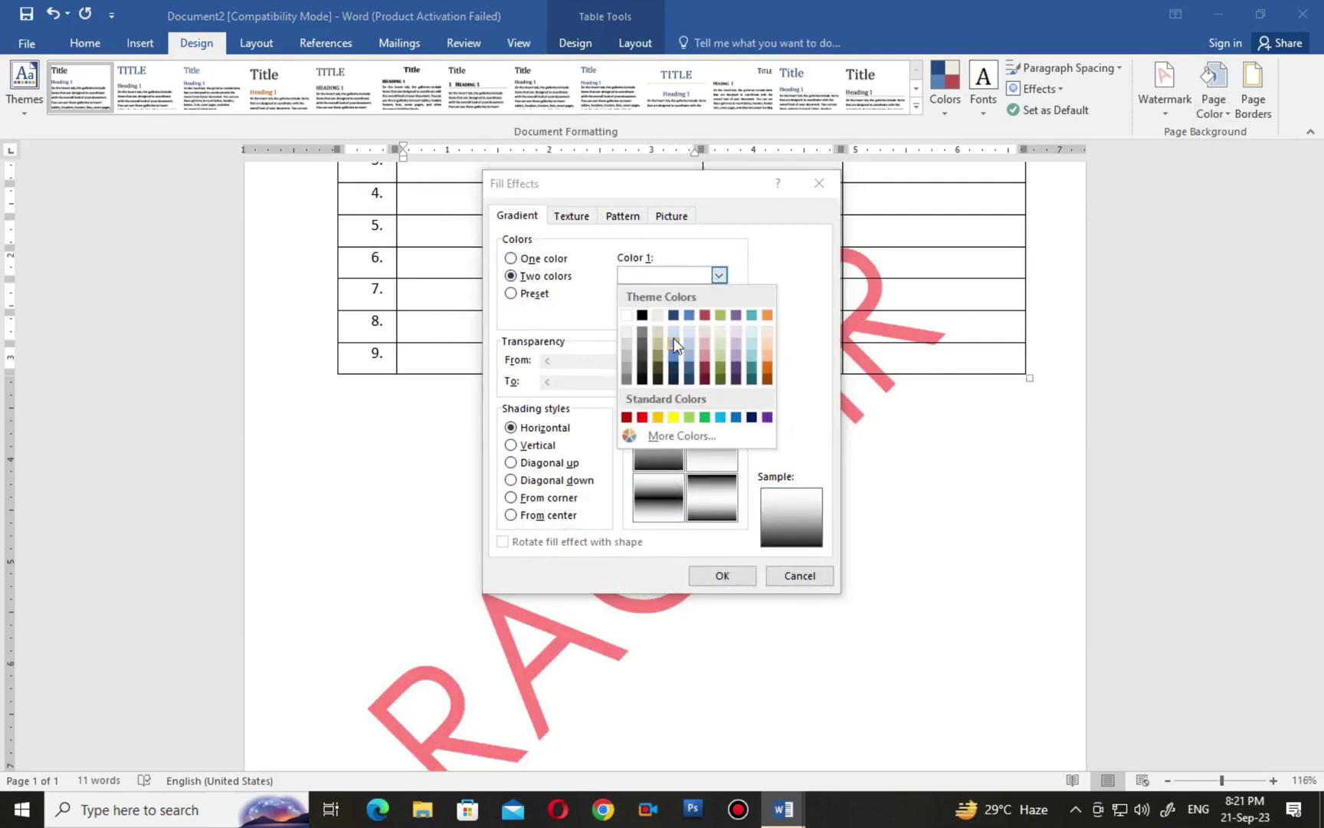
pyautogui.click(676, 335)
pyautogui.click(719, 313)
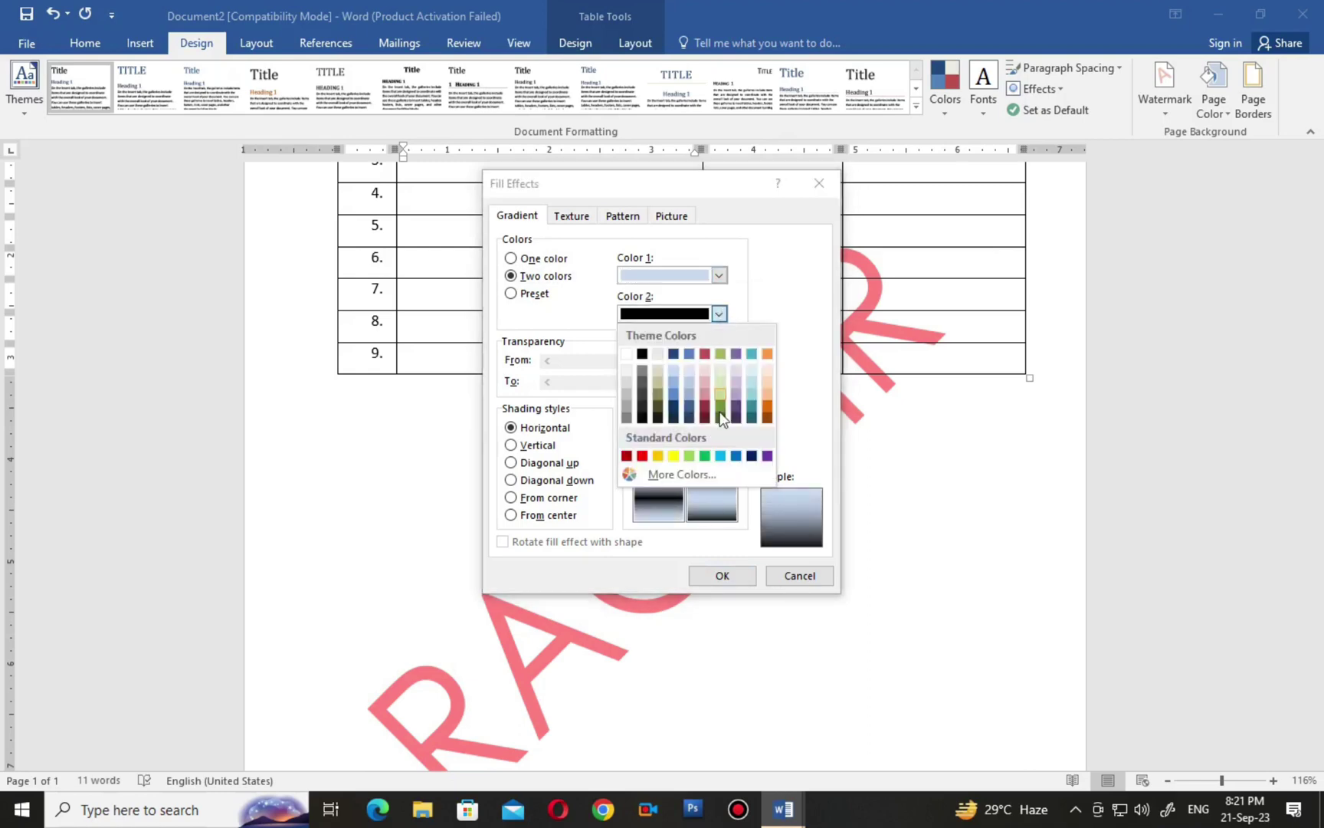
pyautogui.click(755, 398)
pyautogui.click(722, 575)
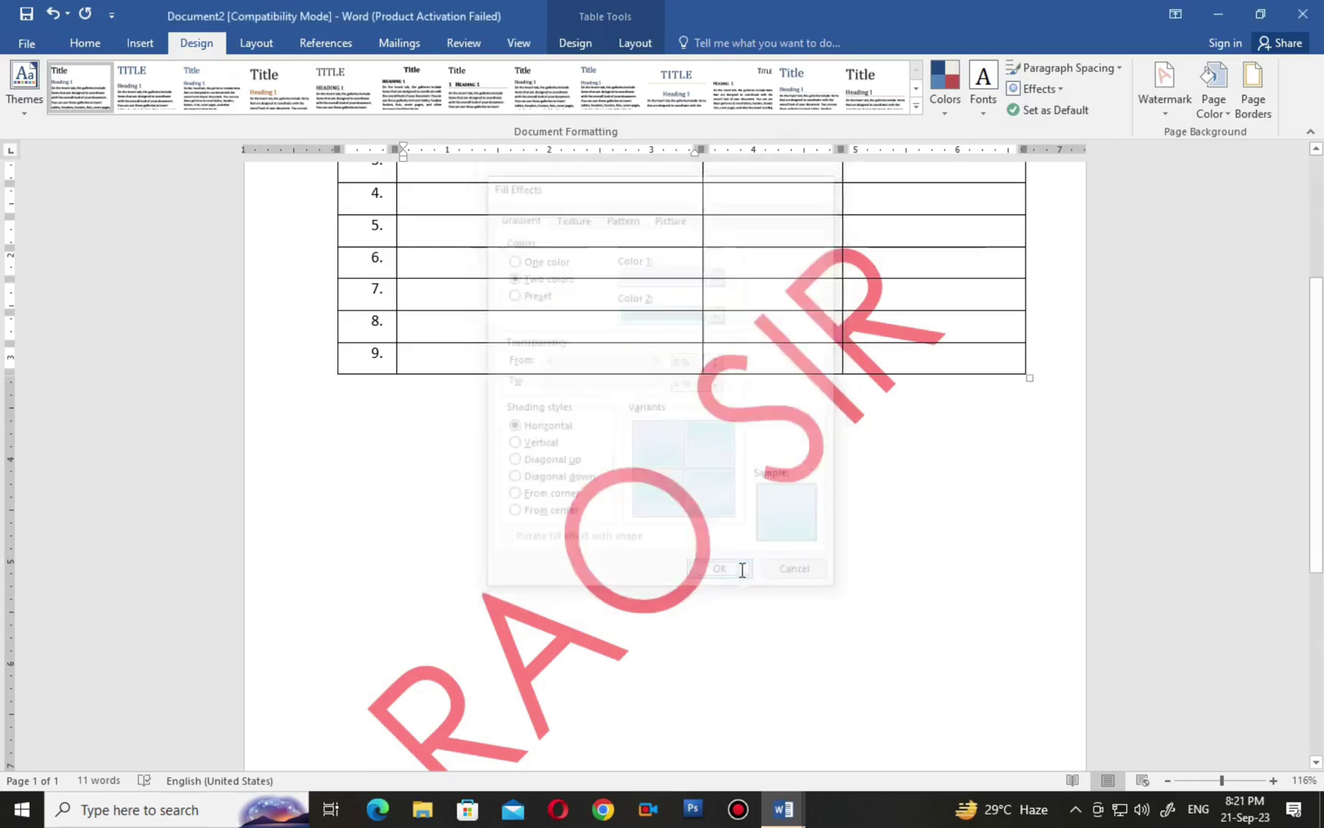
pyautogui.scroll(3, 742, 569)
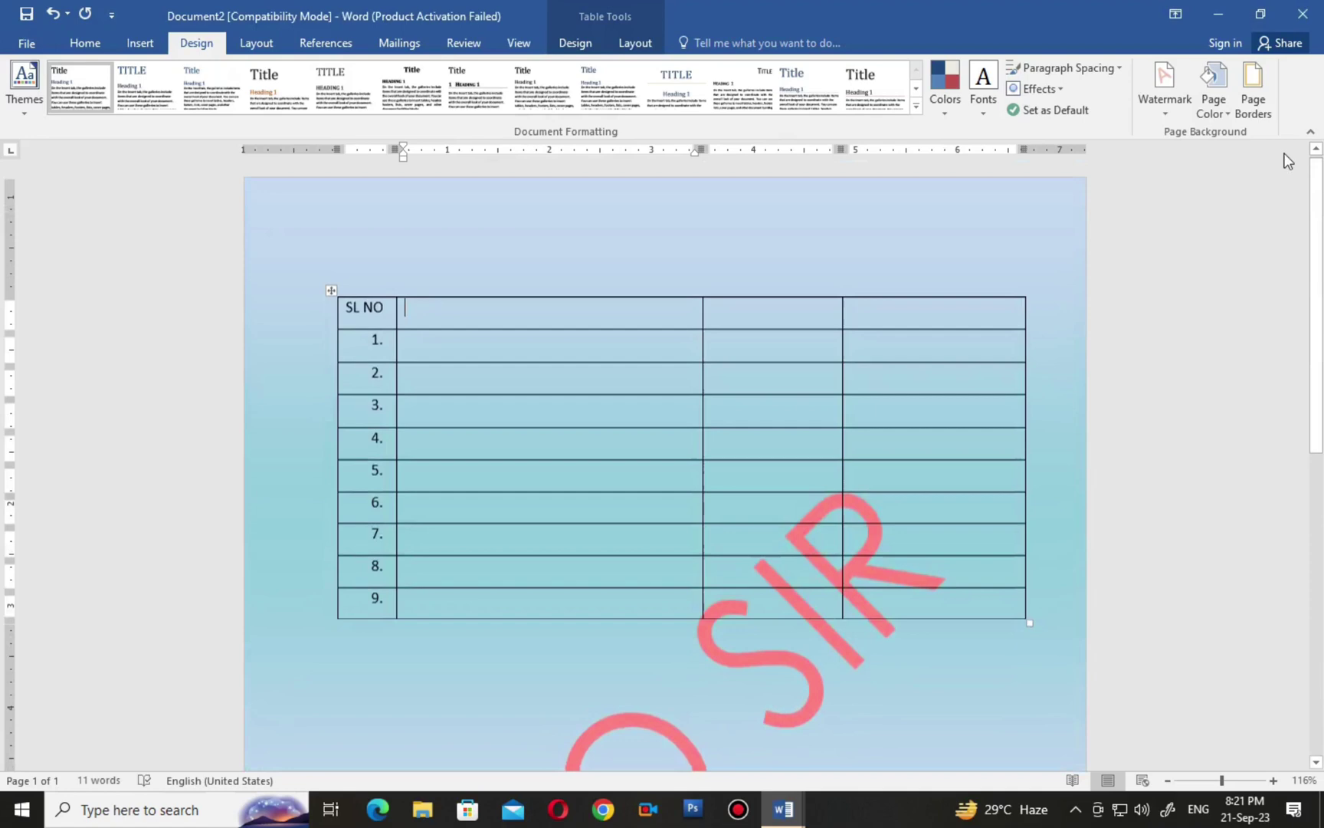
pyautogui.click(1202, 104)
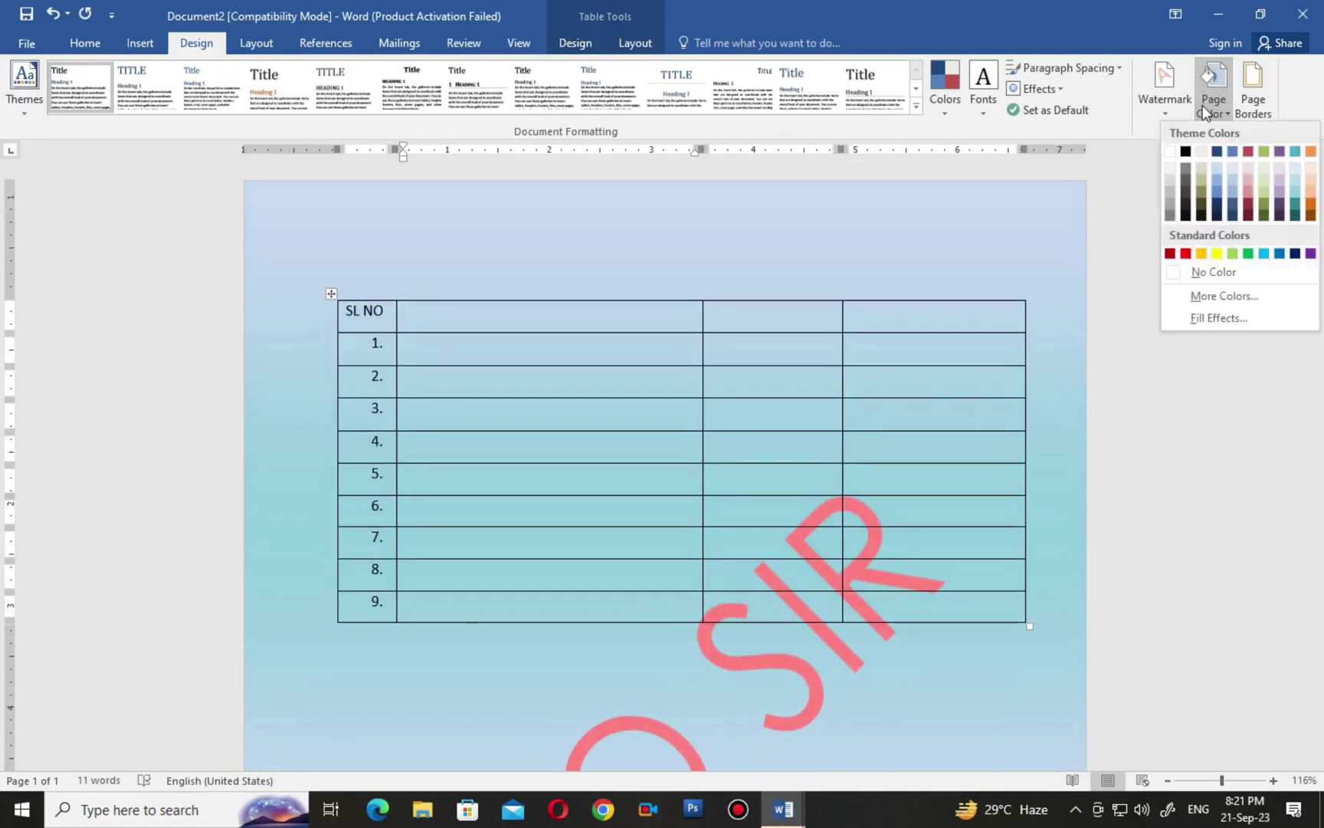
# Make gold the gradient's first colour, giving a gold-to-light-blue page background.
pyautogui.click(1230, 323)
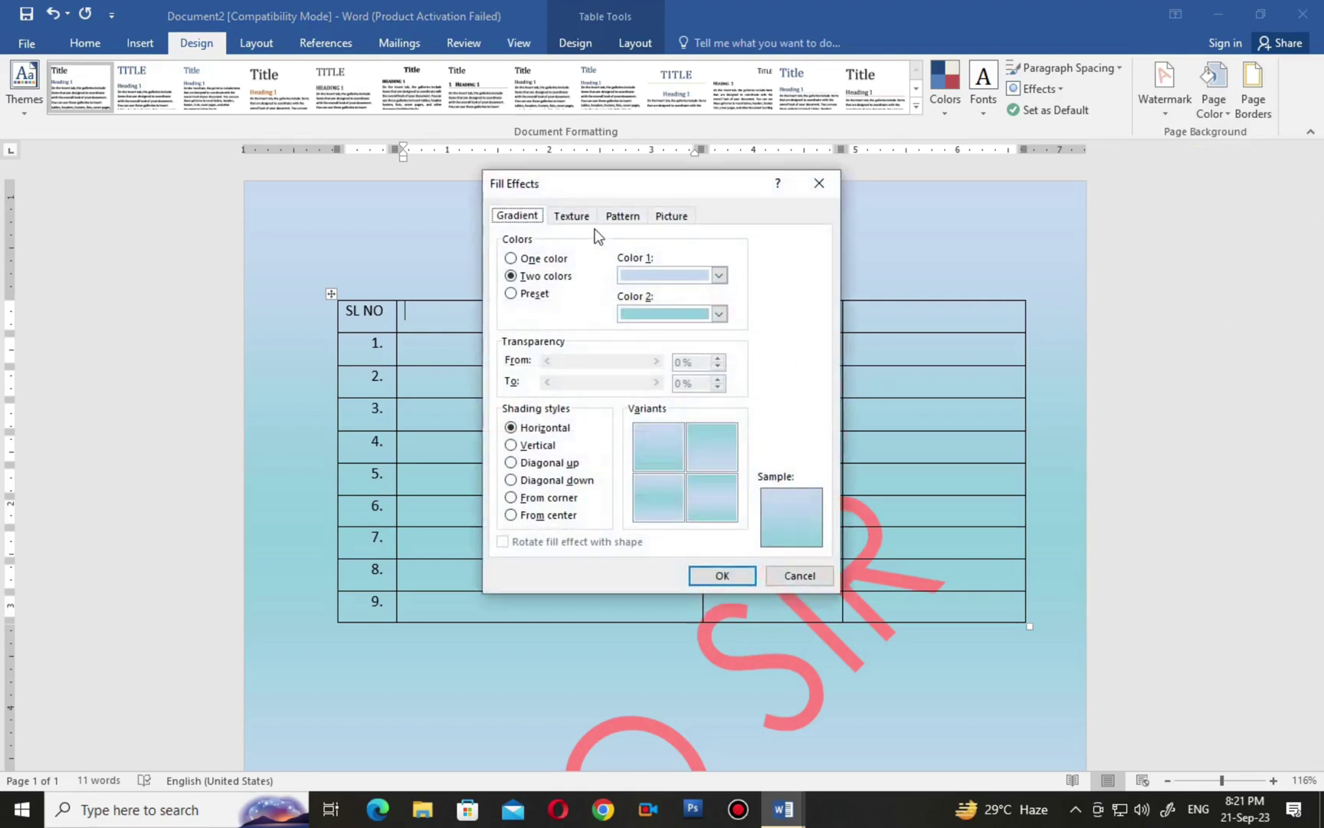
pyautogui.click(719, 275)
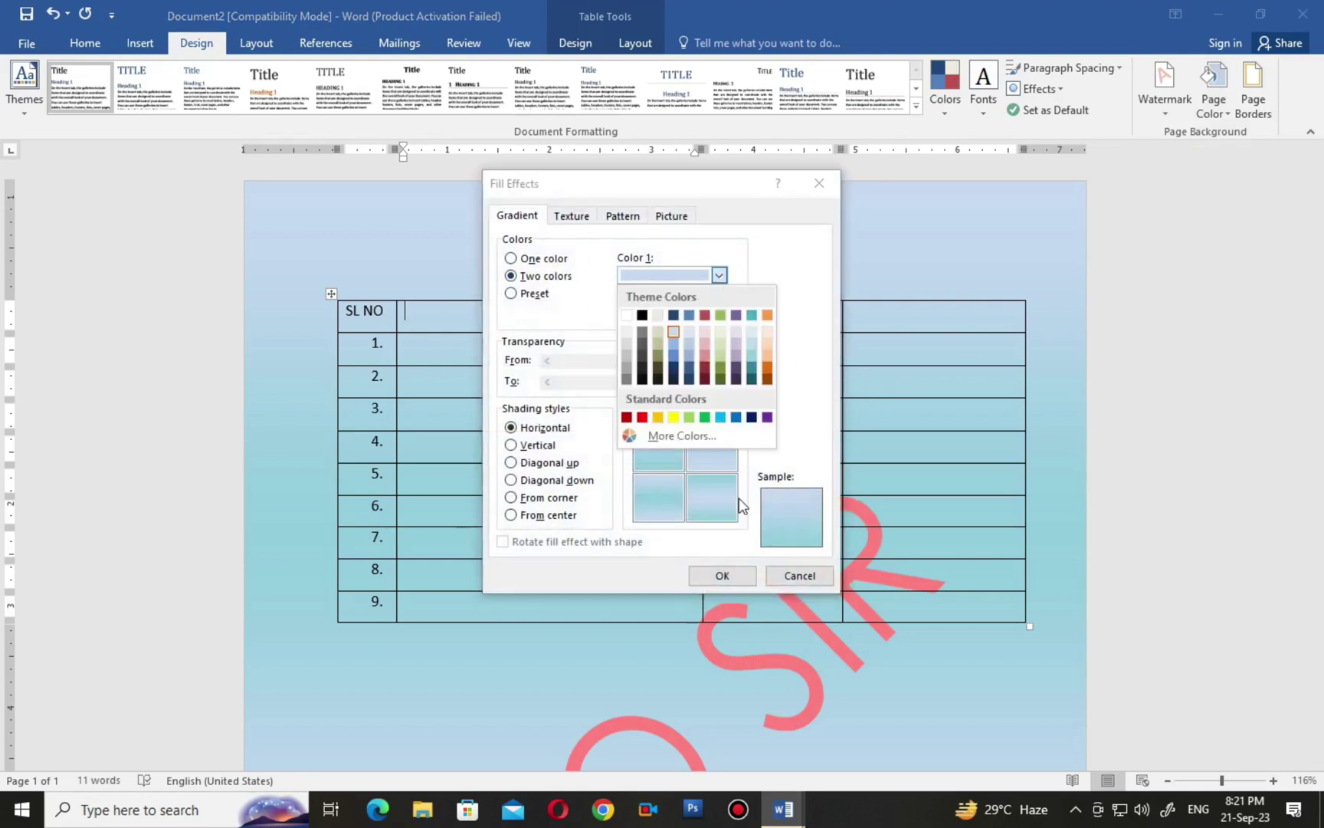
pyautogui.click(658, 417)
pyautogui.click(720, 575)
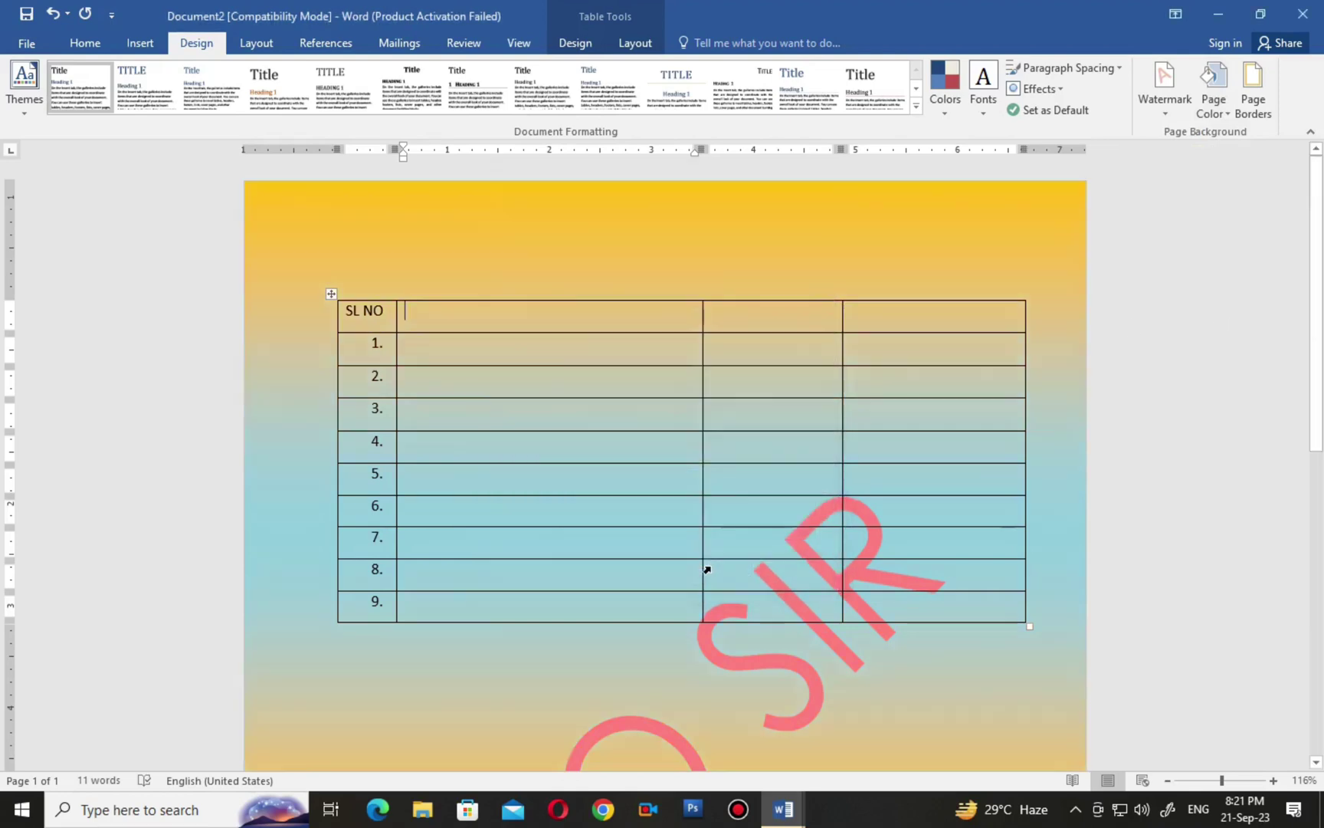
pyautogui.scroll(-3, 713, 568)
pyautogui.scroll(5, 712, 567)
# Try the Rainbow preset gradient on the page, then undo it.
pyautogui.click(1221, 113)
pyautogui.click(1230, 324)
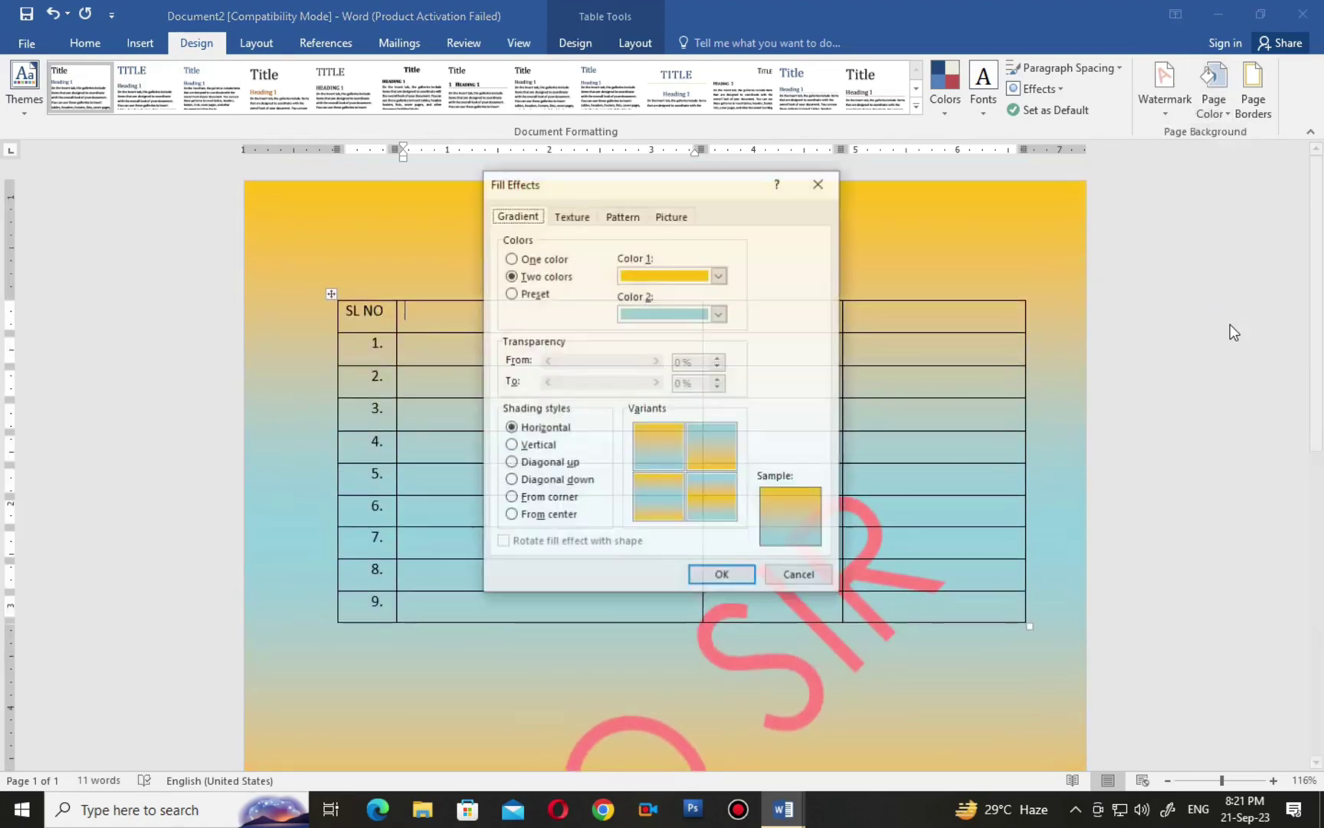
pyautogui.click(532, 303)
pyautogui.click(720, 275)
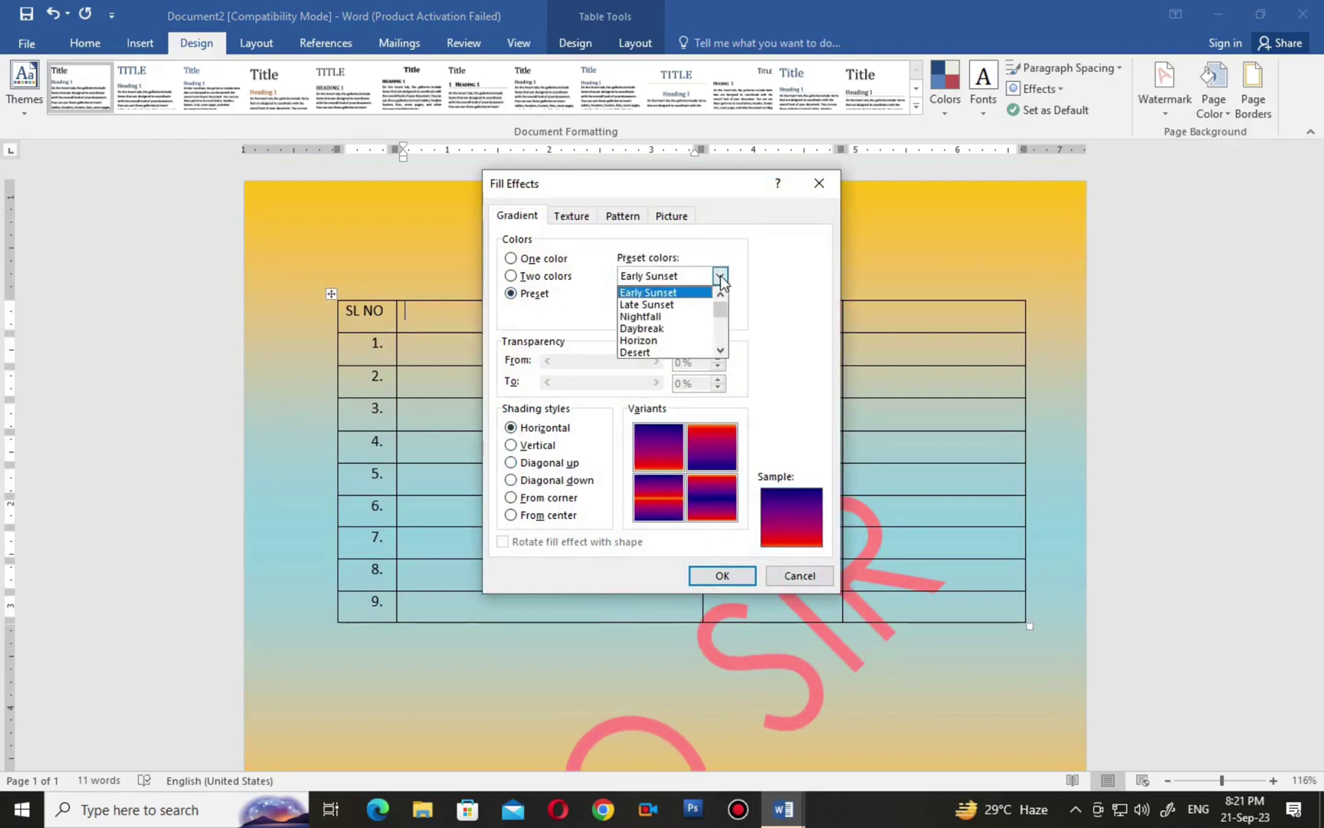
pyautogui.scroll(-4, 655, 326)
pyautogui.click(655, 341)
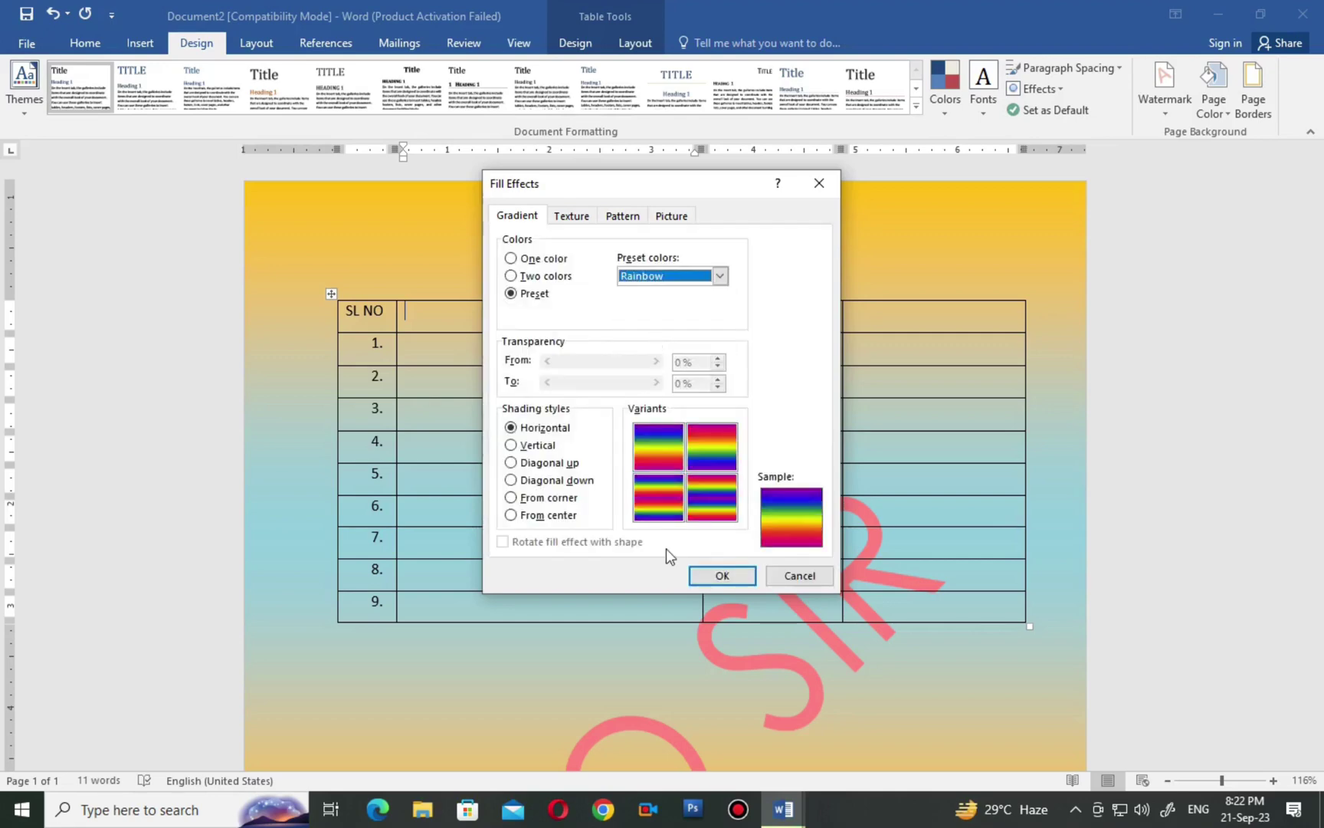
pyautogui.click(704, 576)
pyautogui.scroll(-3, 699, 584)
pyautogui.scroll(3, 697, 577)
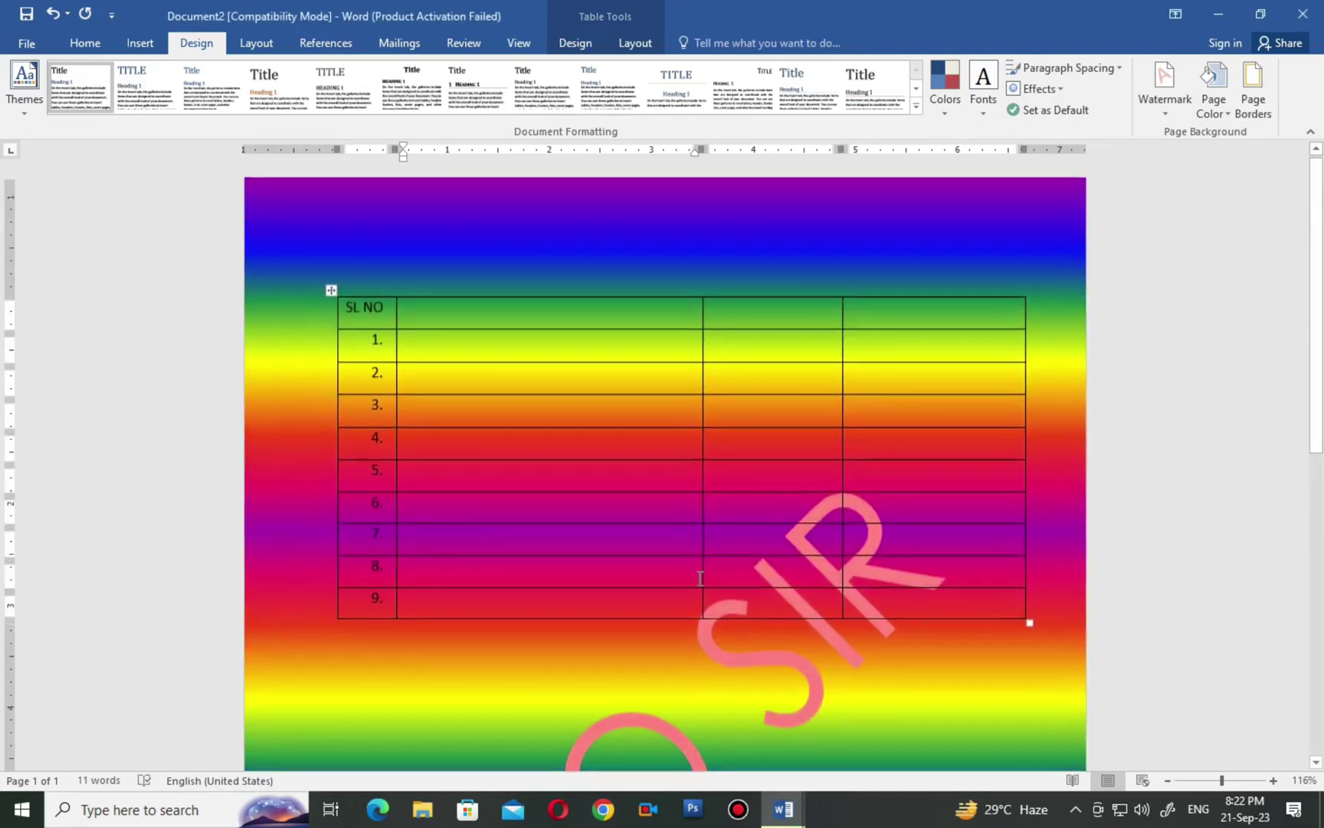
pyautogui.hotkey('ctrl', 'z')
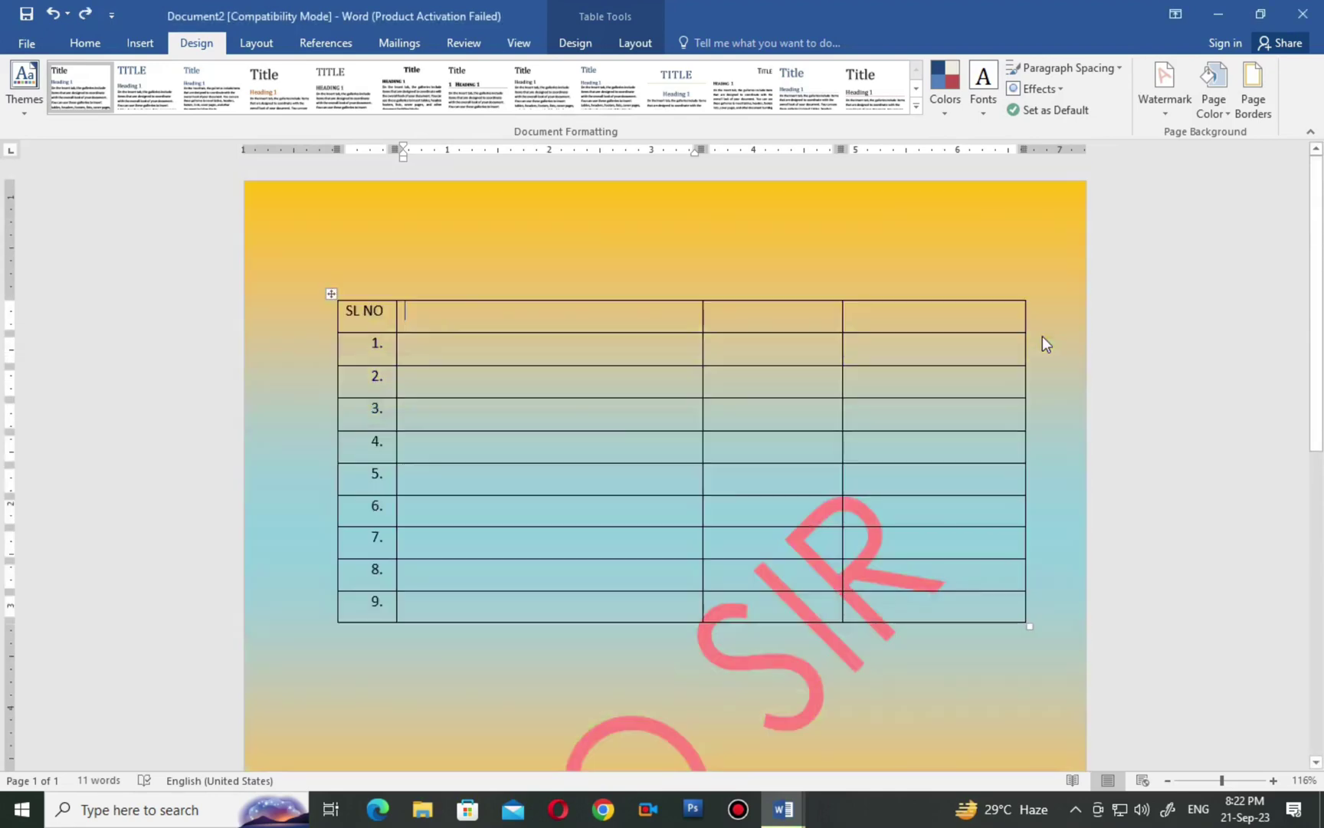
pyautogui.click(1218, 116)
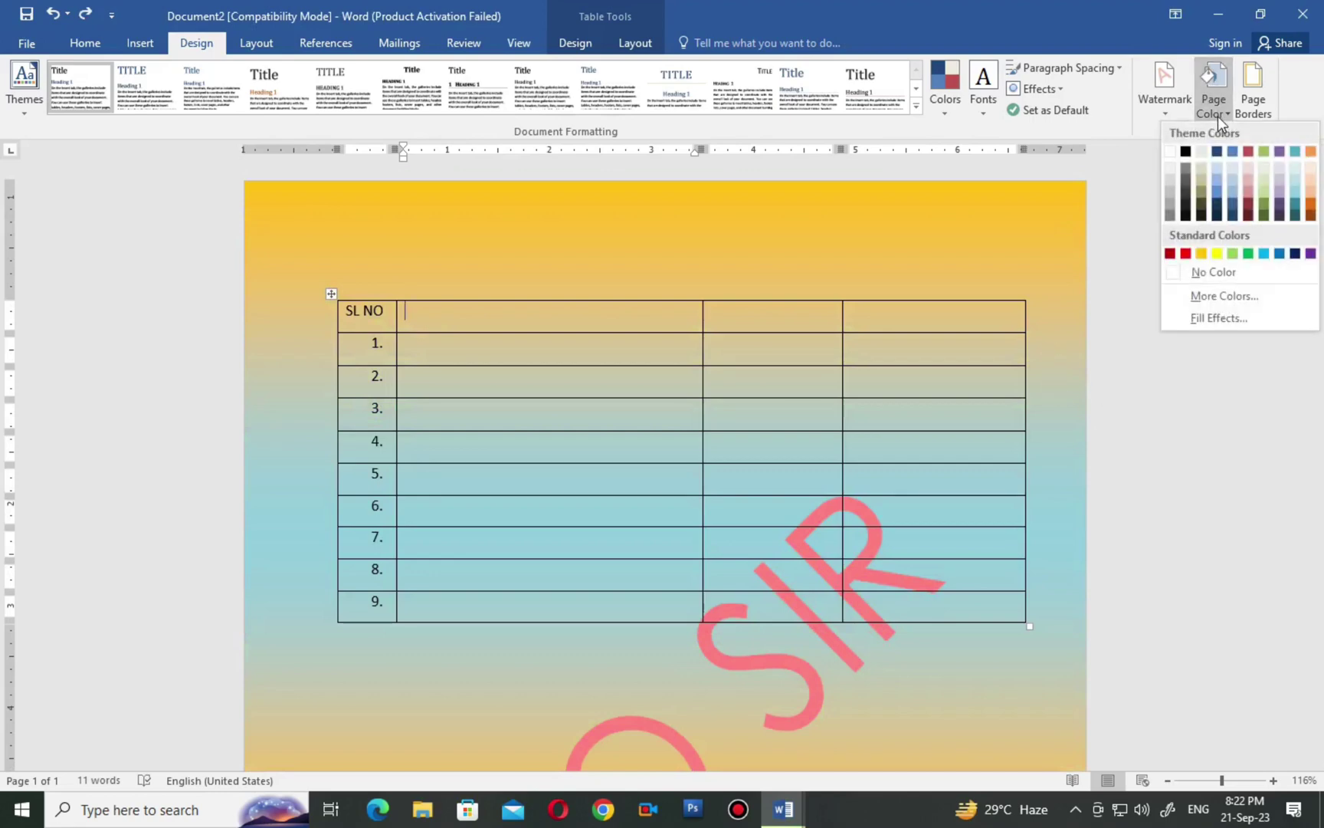
# Apply the Walnut wood texture as the page background, replacing the gradient.
pyautogui.click(1203, 318)
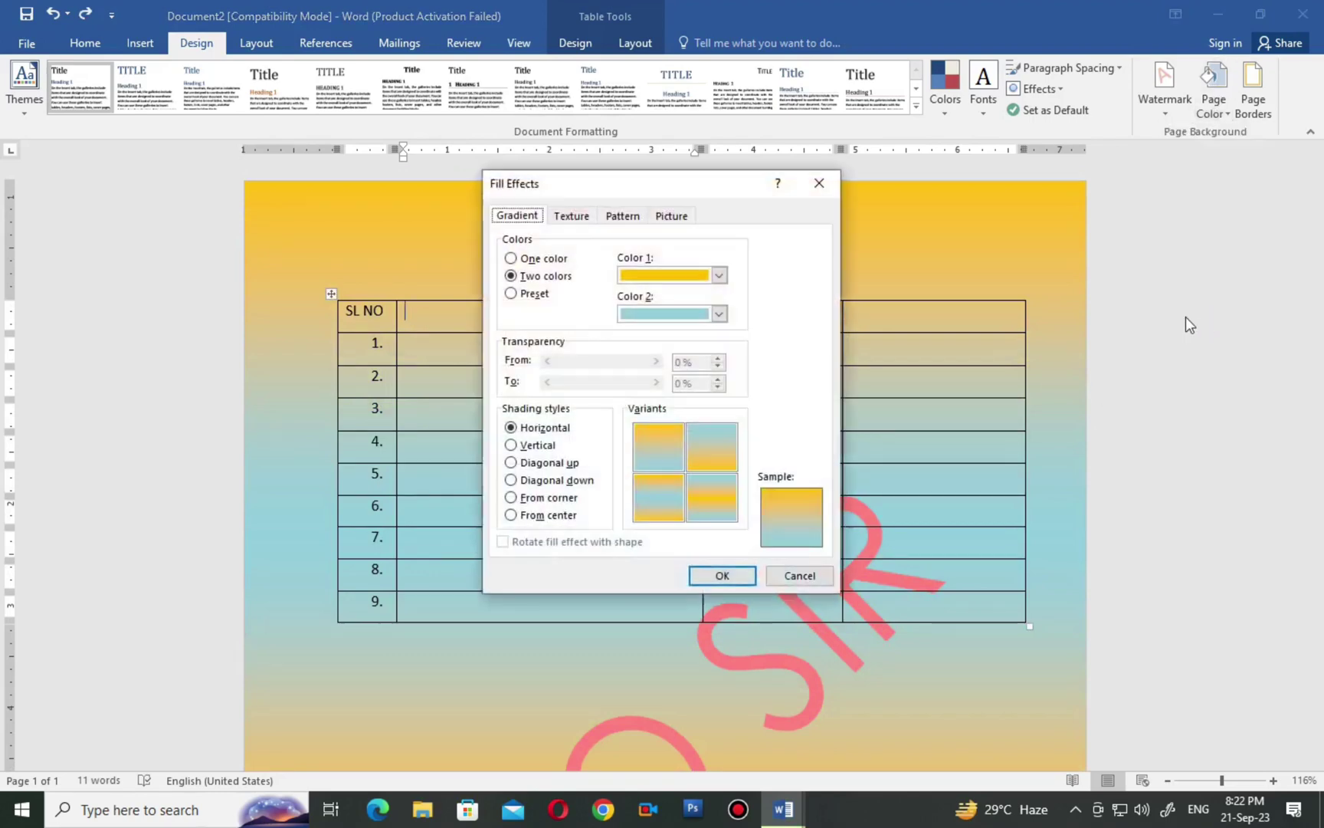
pyautogui.click(574, 217)
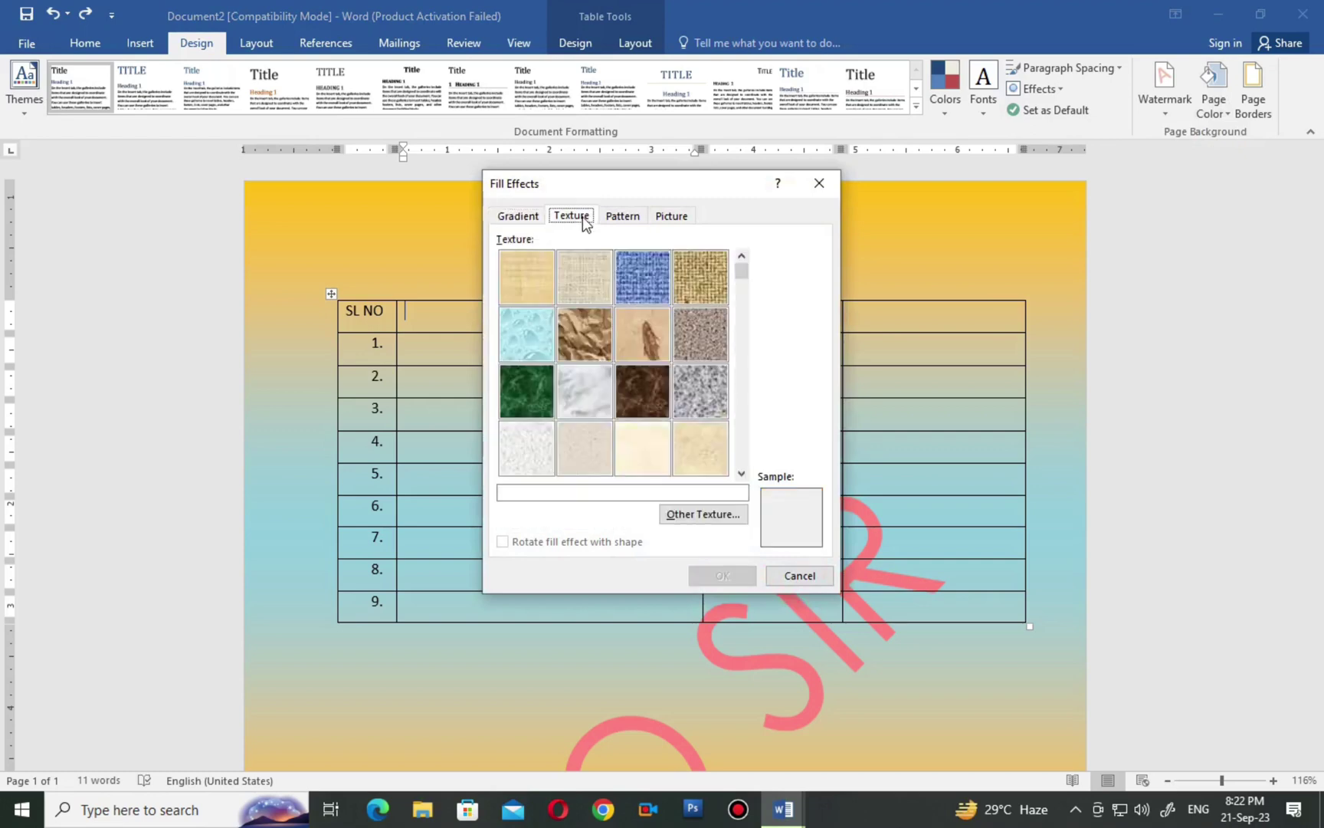
pyautogui.moveTo(742, 282); pyautogui.dragTo(739, 431)
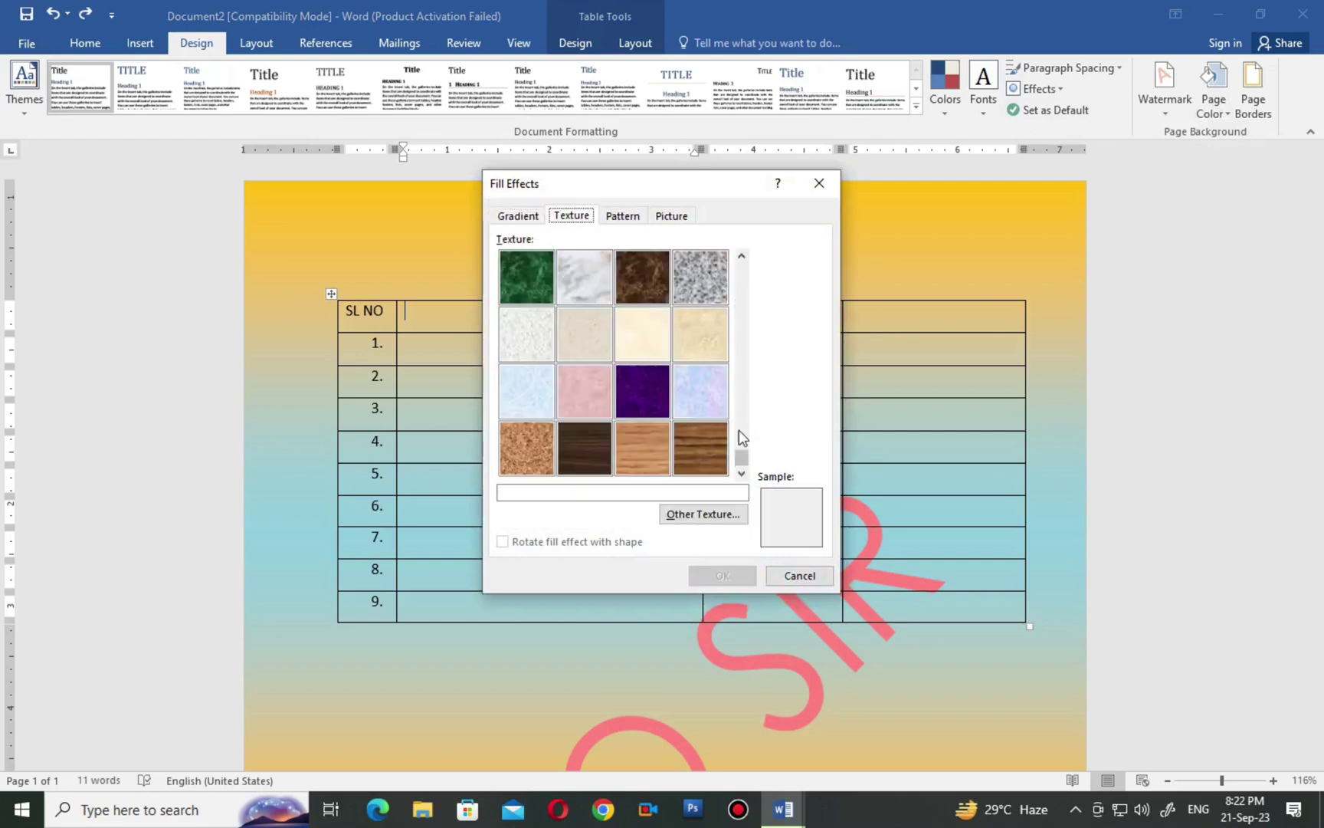
pyautogui.click(624, 385)
pyautogui.click(590, 469)
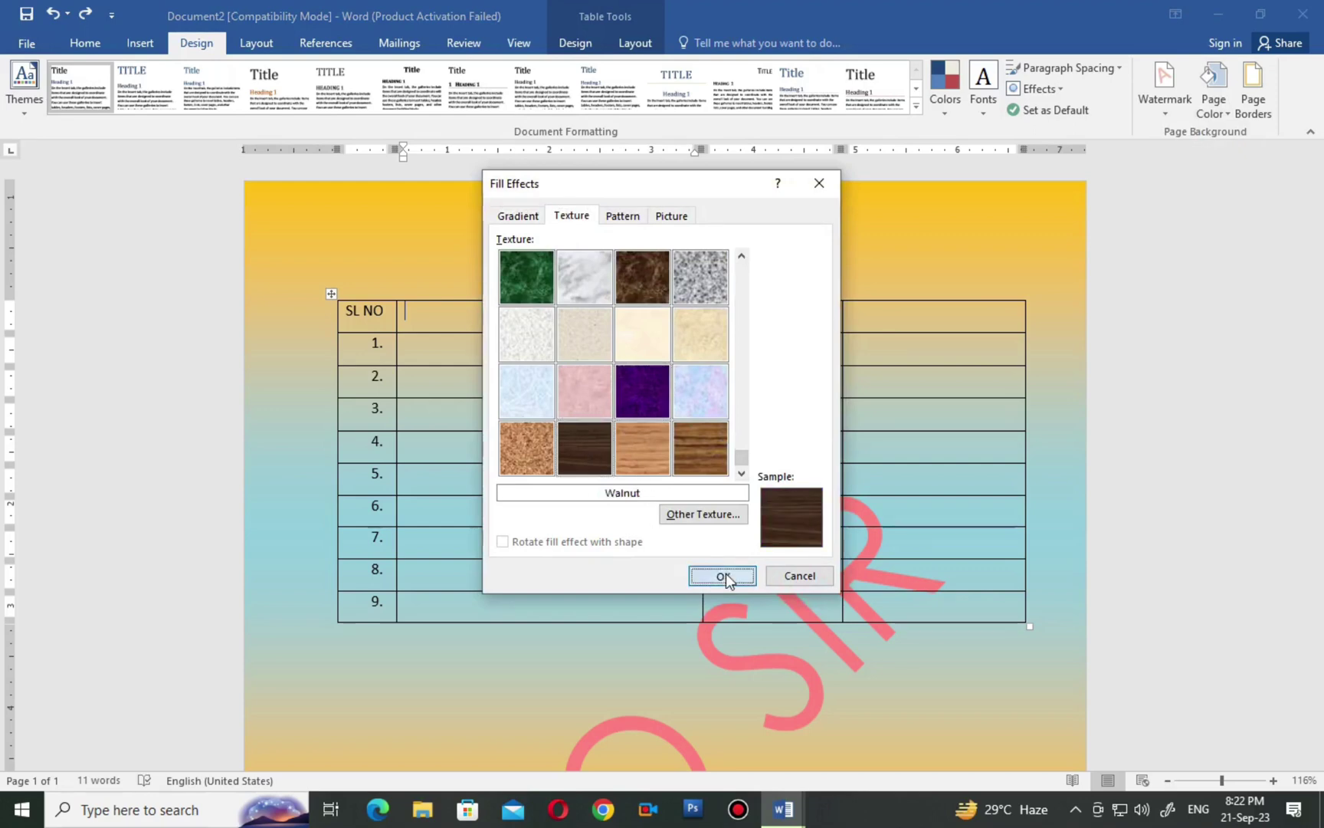
pyautogui.click(722, 575)
pyautogui.scroll(-5, 724, 565)
pyautogui.scroll(5, 723, 568)
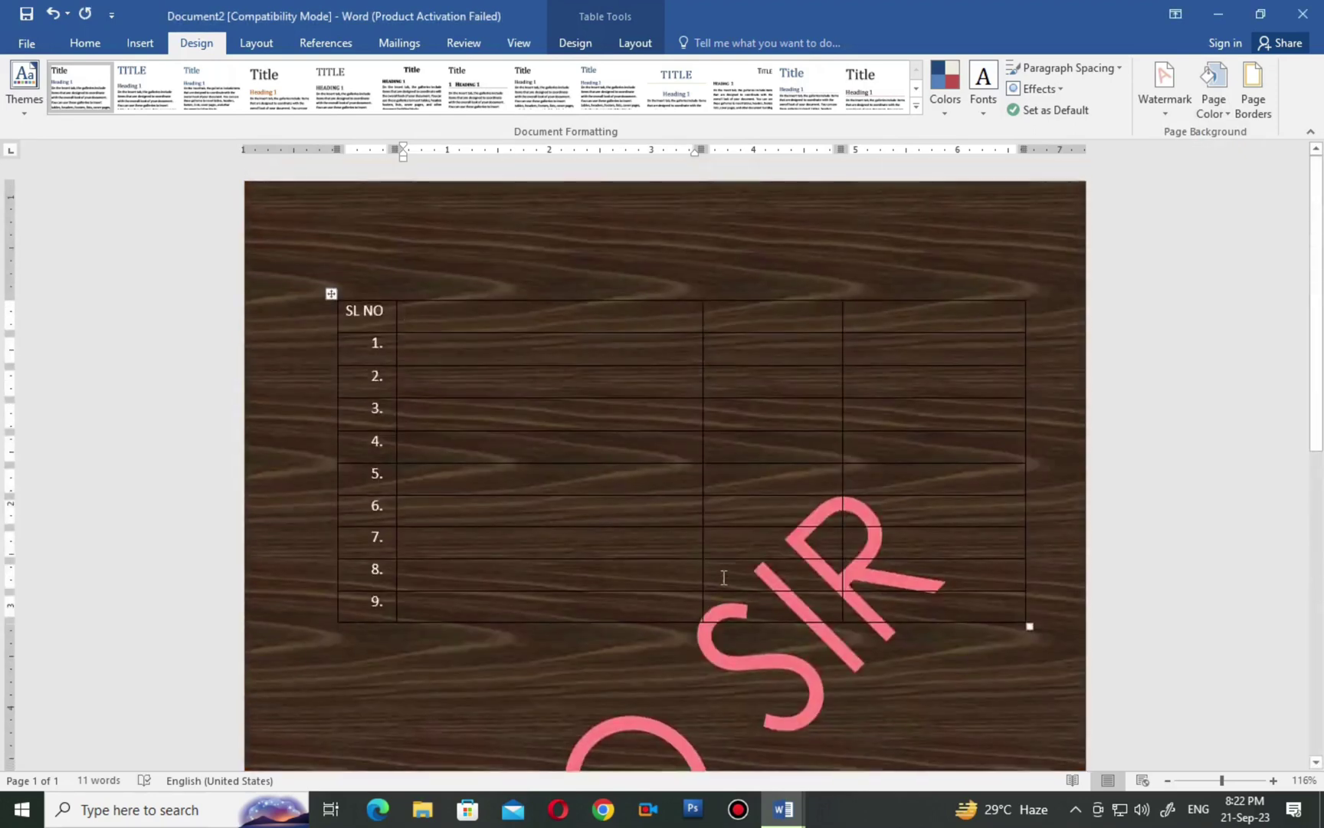
pyautogui.click(1228, 114)
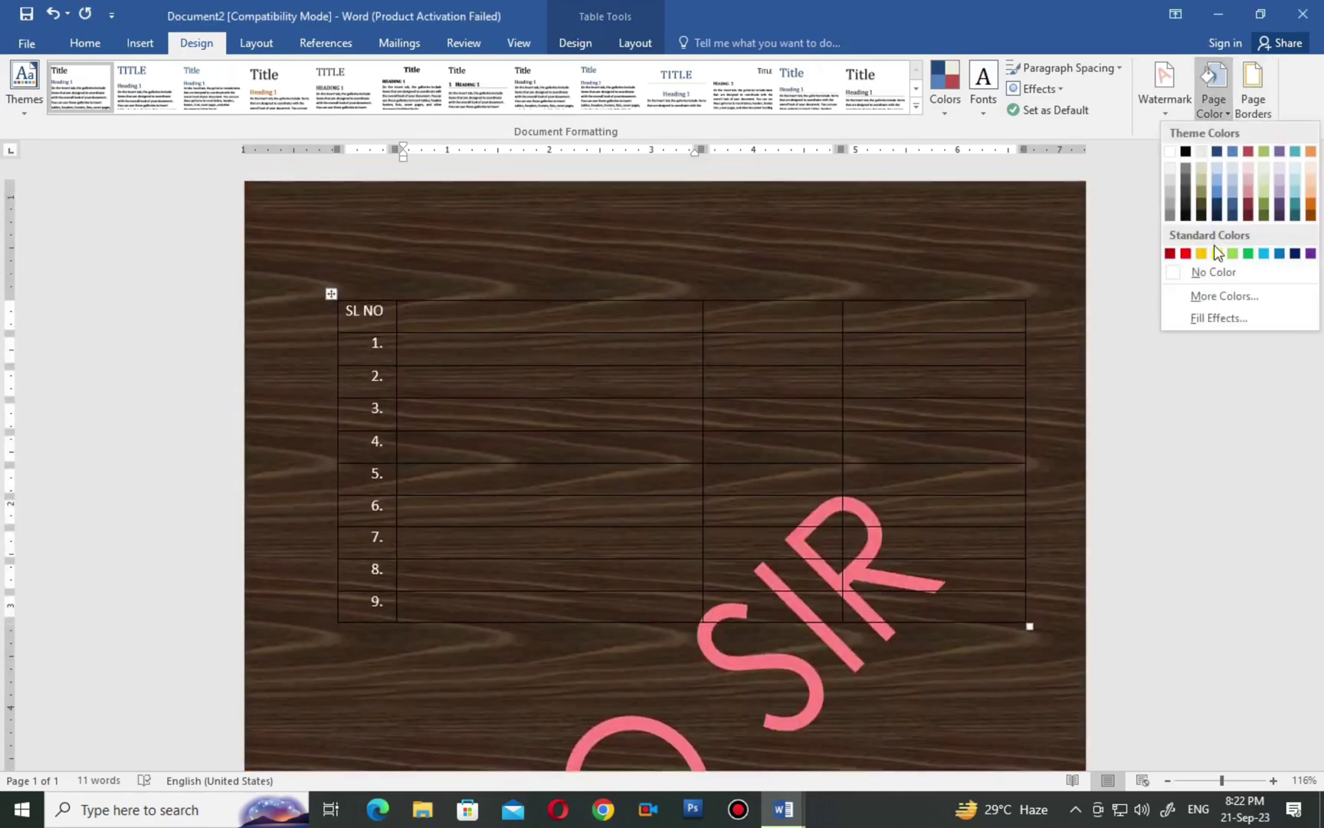
pyautogui.click(1213, 322)
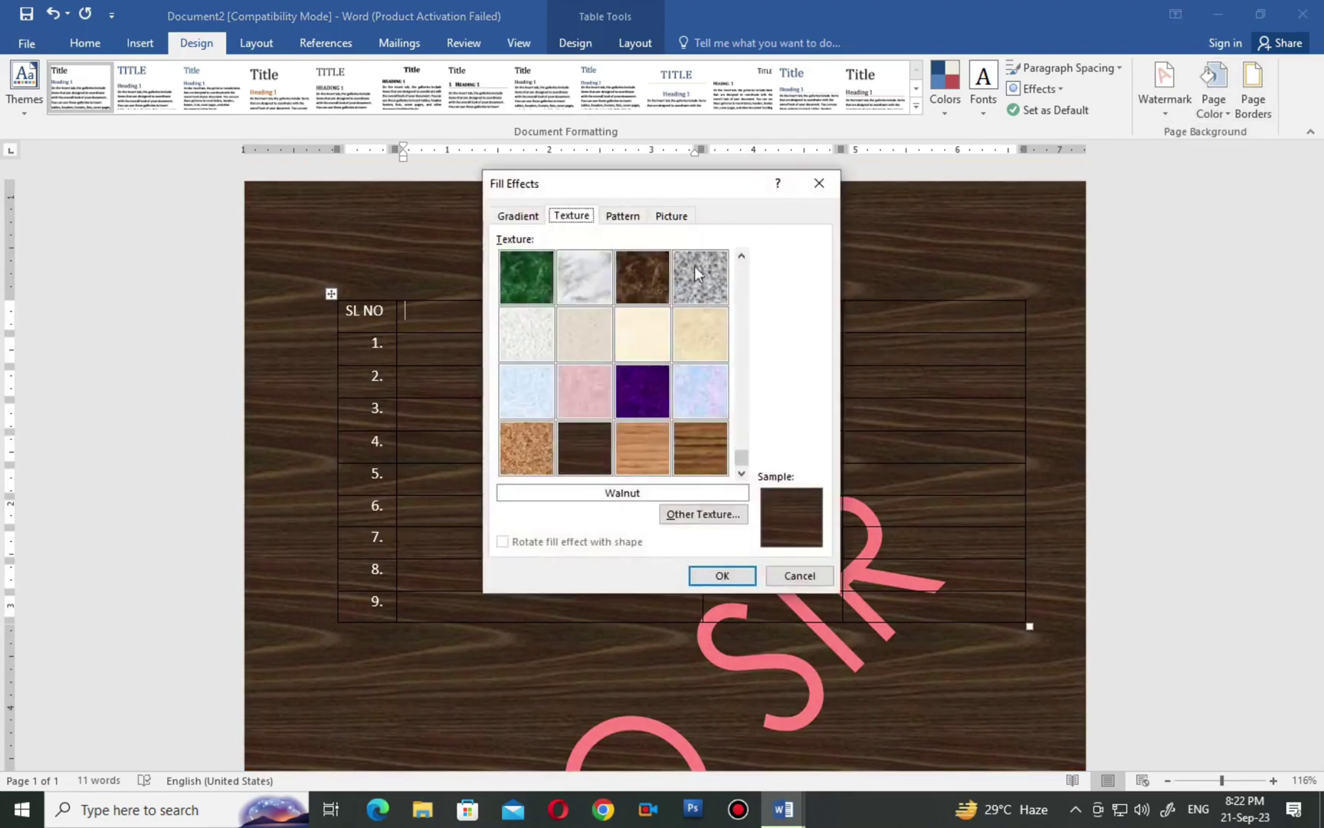
pyautogui.click(623, 217)
pyautogui.click(605, 441)
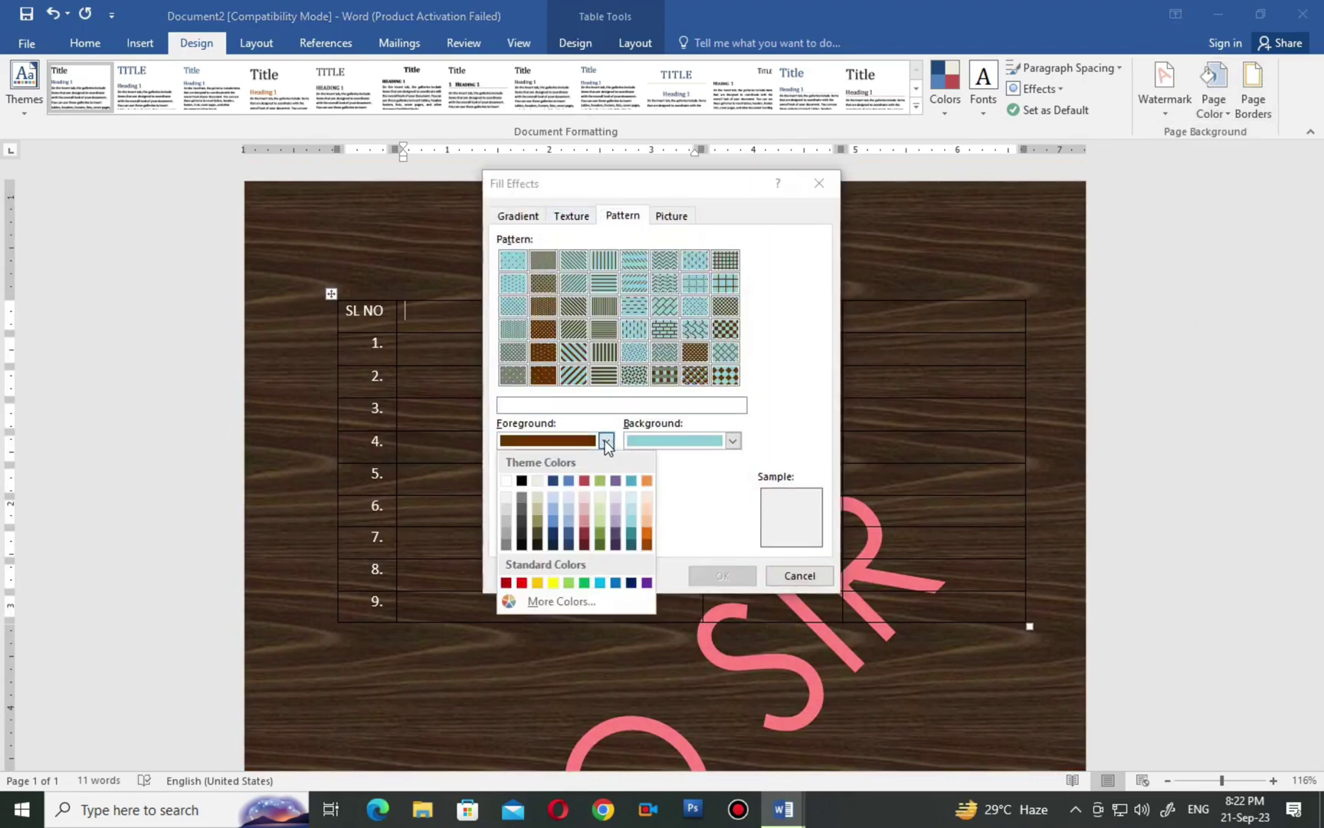
pyautogui.click(556, 579)
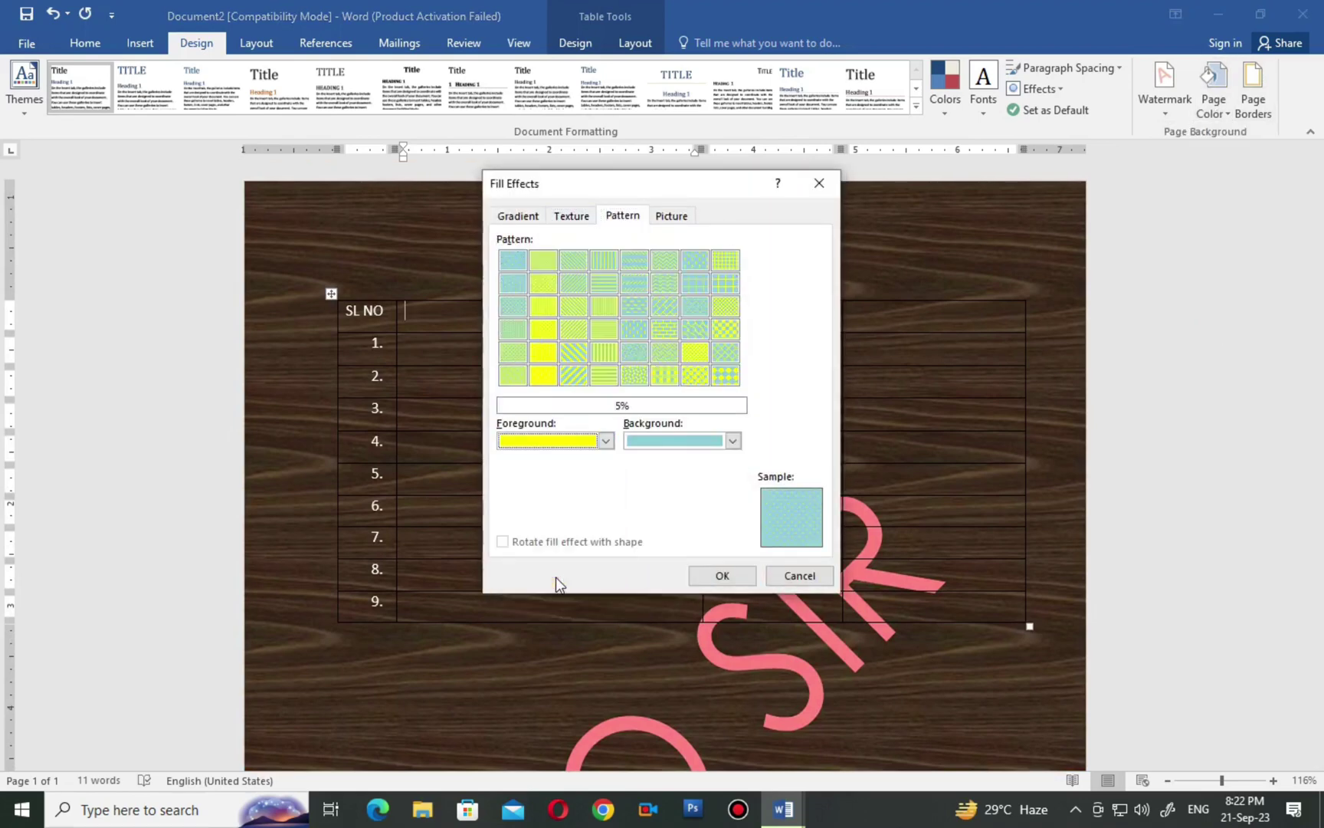
pyautogui.click(732, 441)
pyautogui.click(652, 589)
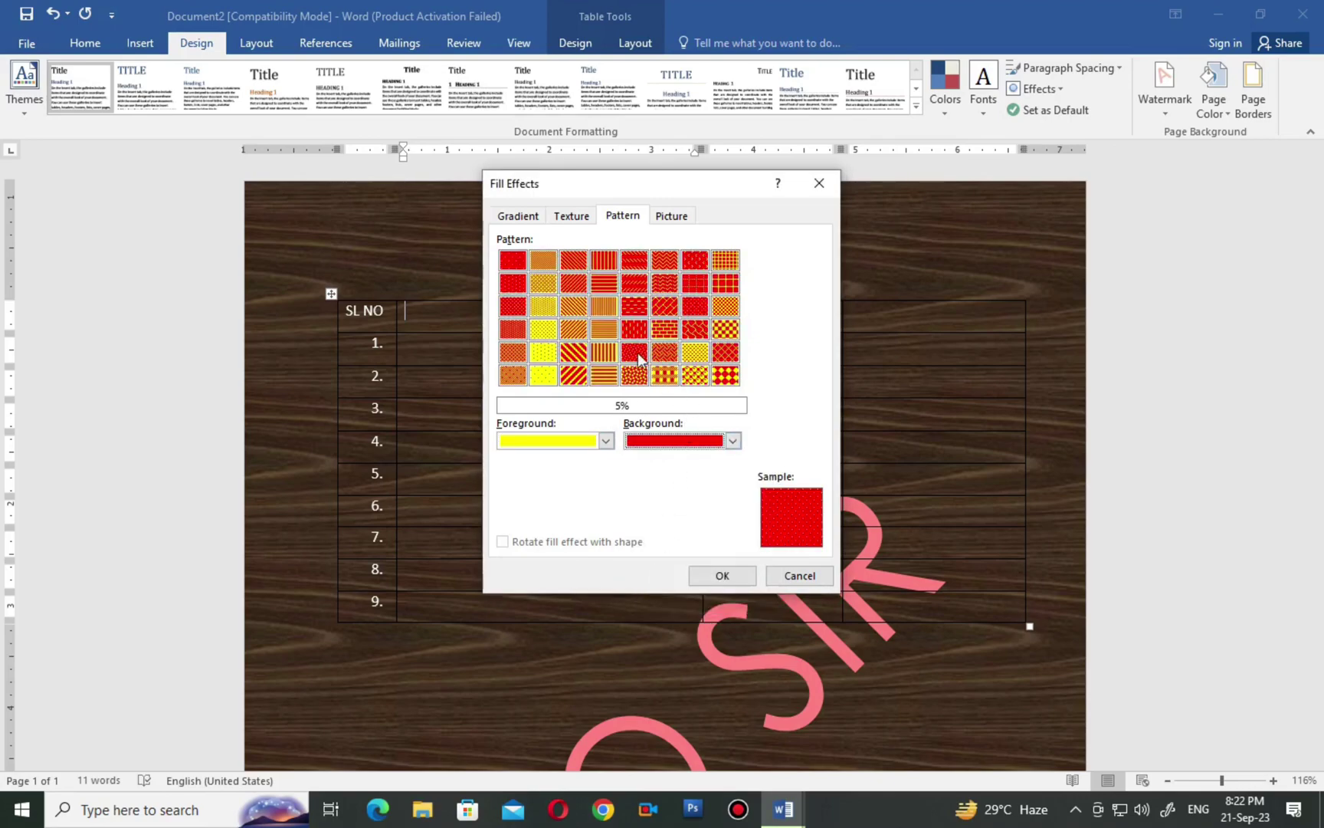
pyautogui.click(596, 287)
pyautogui.click(721, 575)
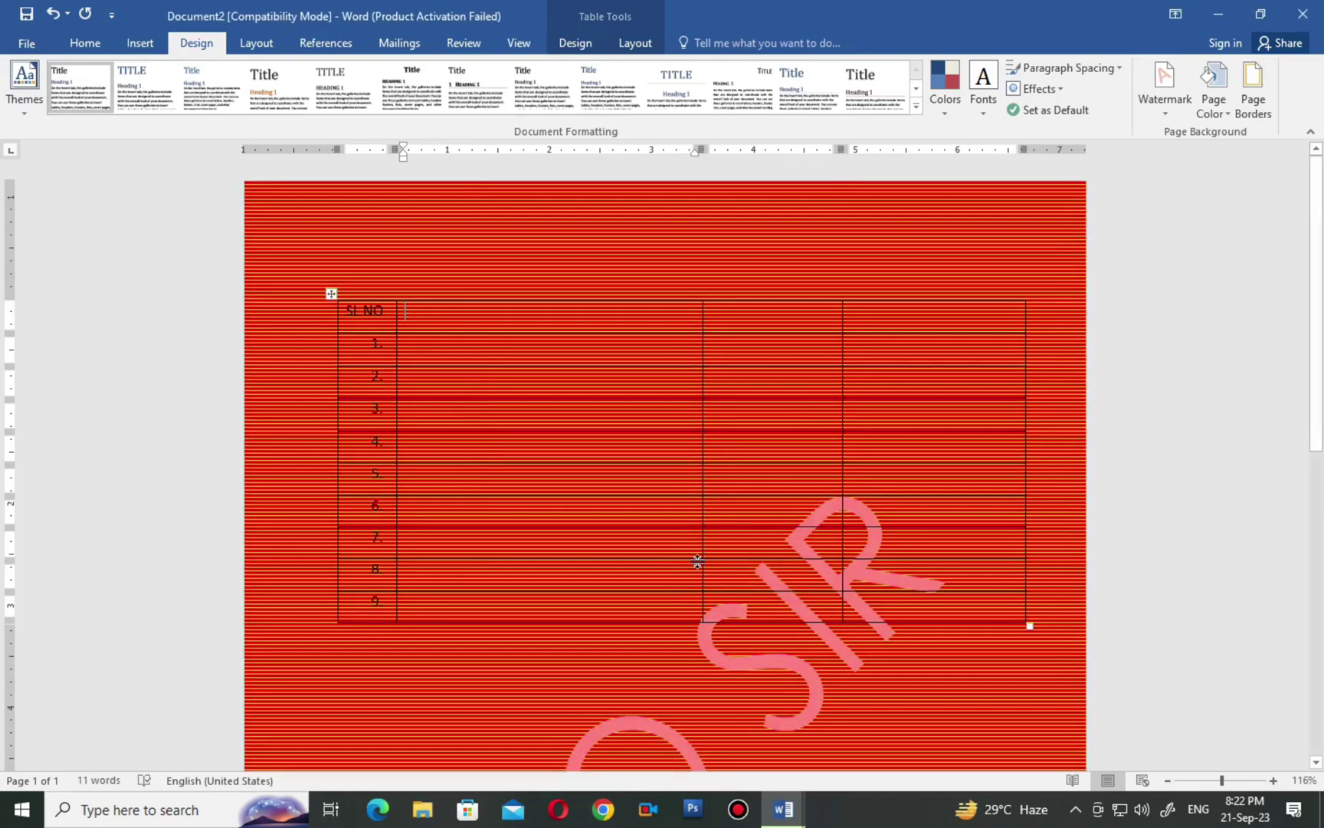
pyautogui.scroll(-3, 697, 567)
pyautogui.scroll(3, 699, 563)
pyautogui.hotkey('ctrl', 'z')
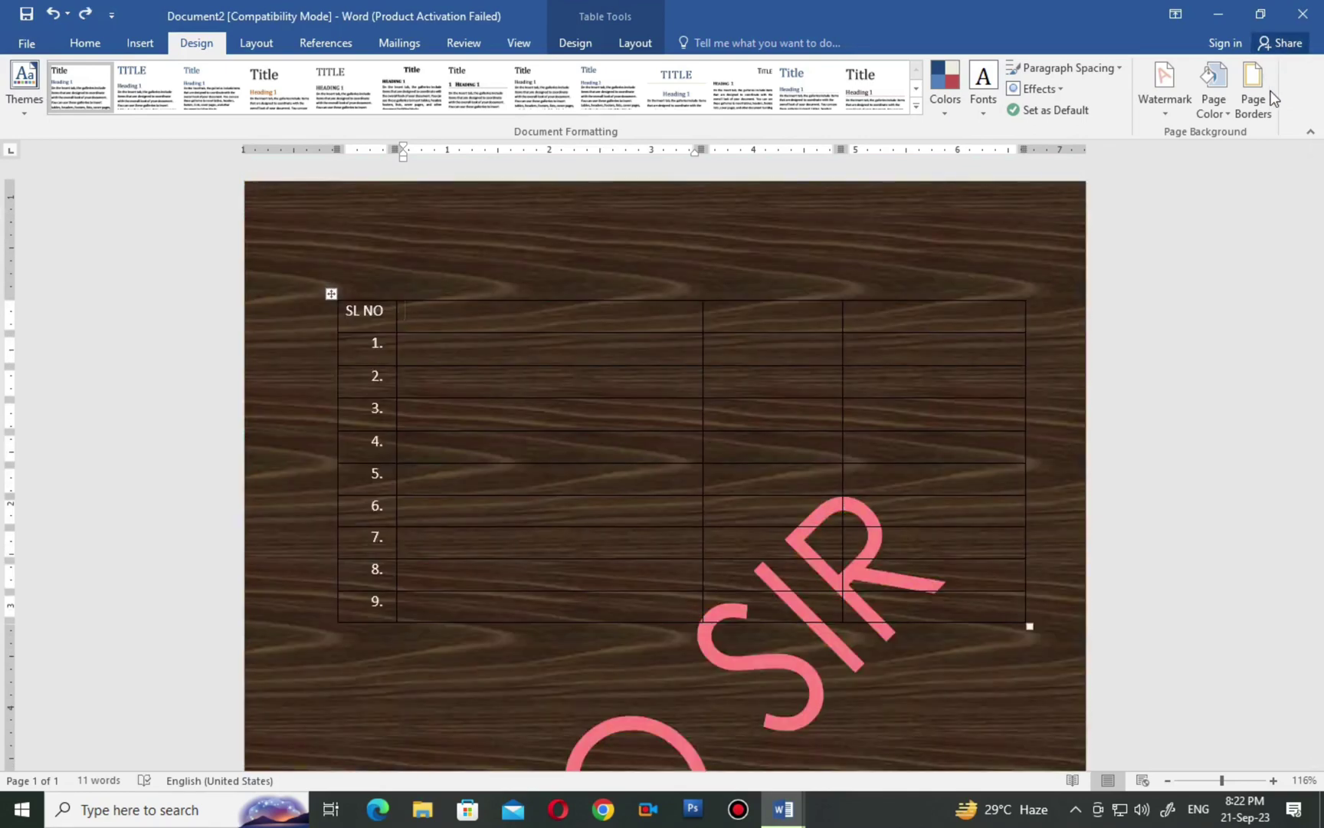
pyautogui.click(1218, 106)
# Set a vegetables-and-fruit photo from file as the page background picture.
pyautogui.click(1225, 319)
pyautogui.click(671, 216)
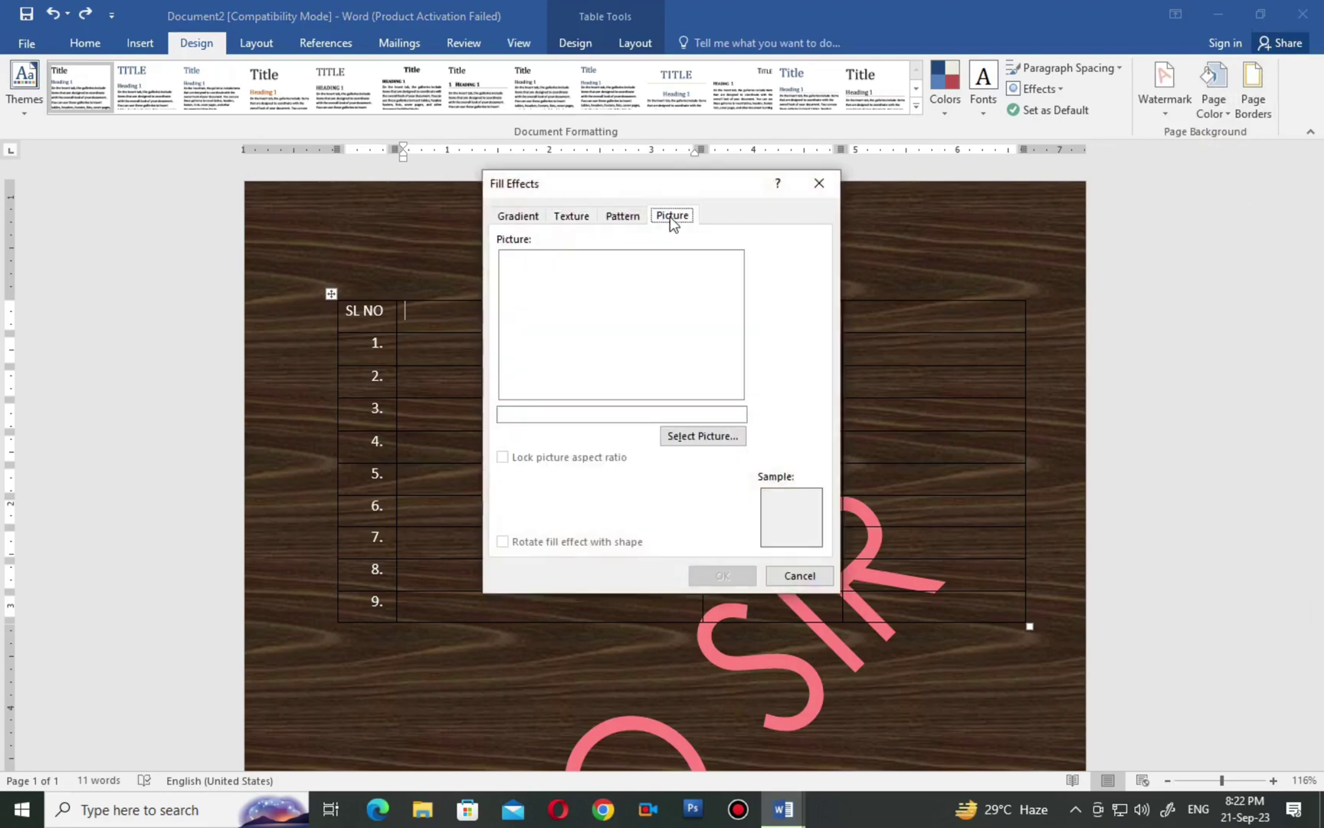
pyautogui.click(681, 443)
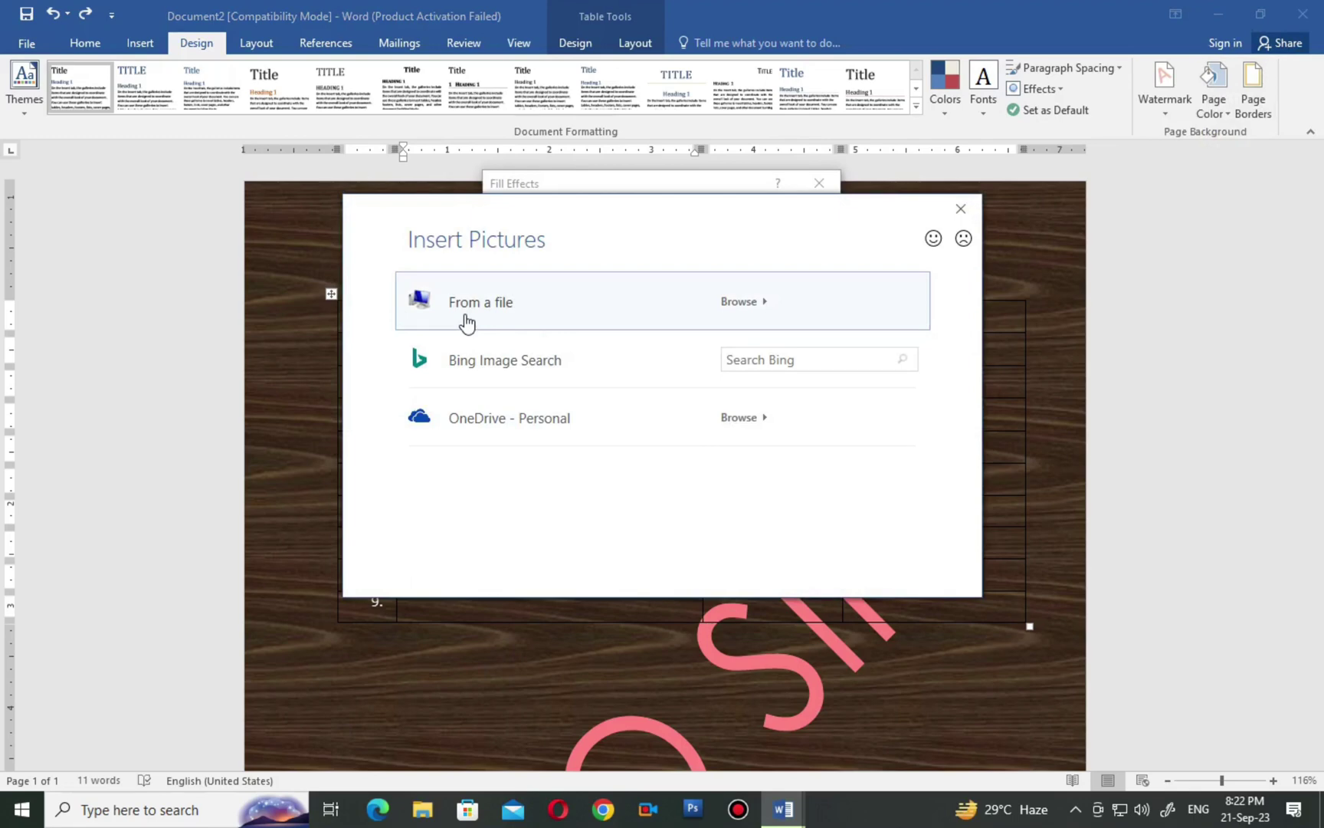
pyautogui.click(465, 317)
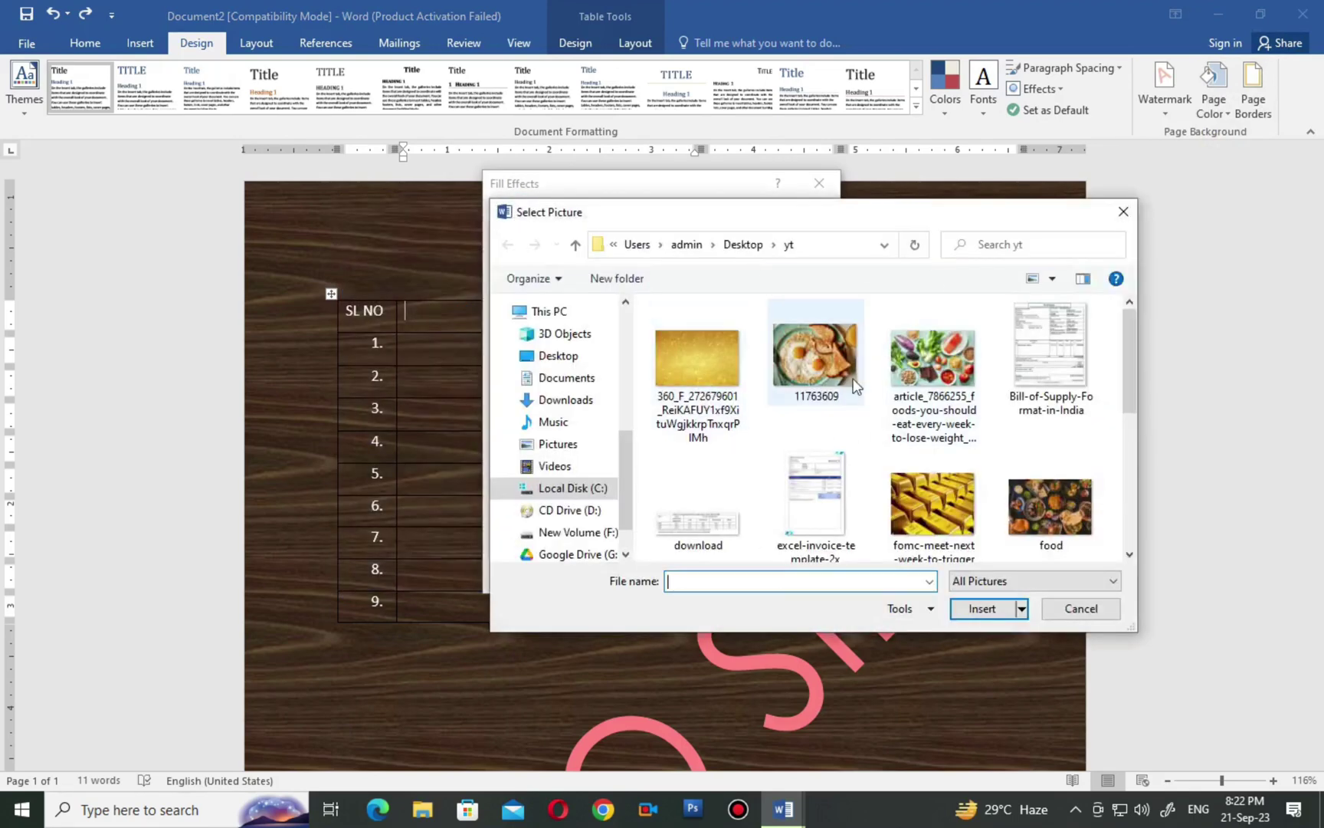
pyautogui.click(926, 366)
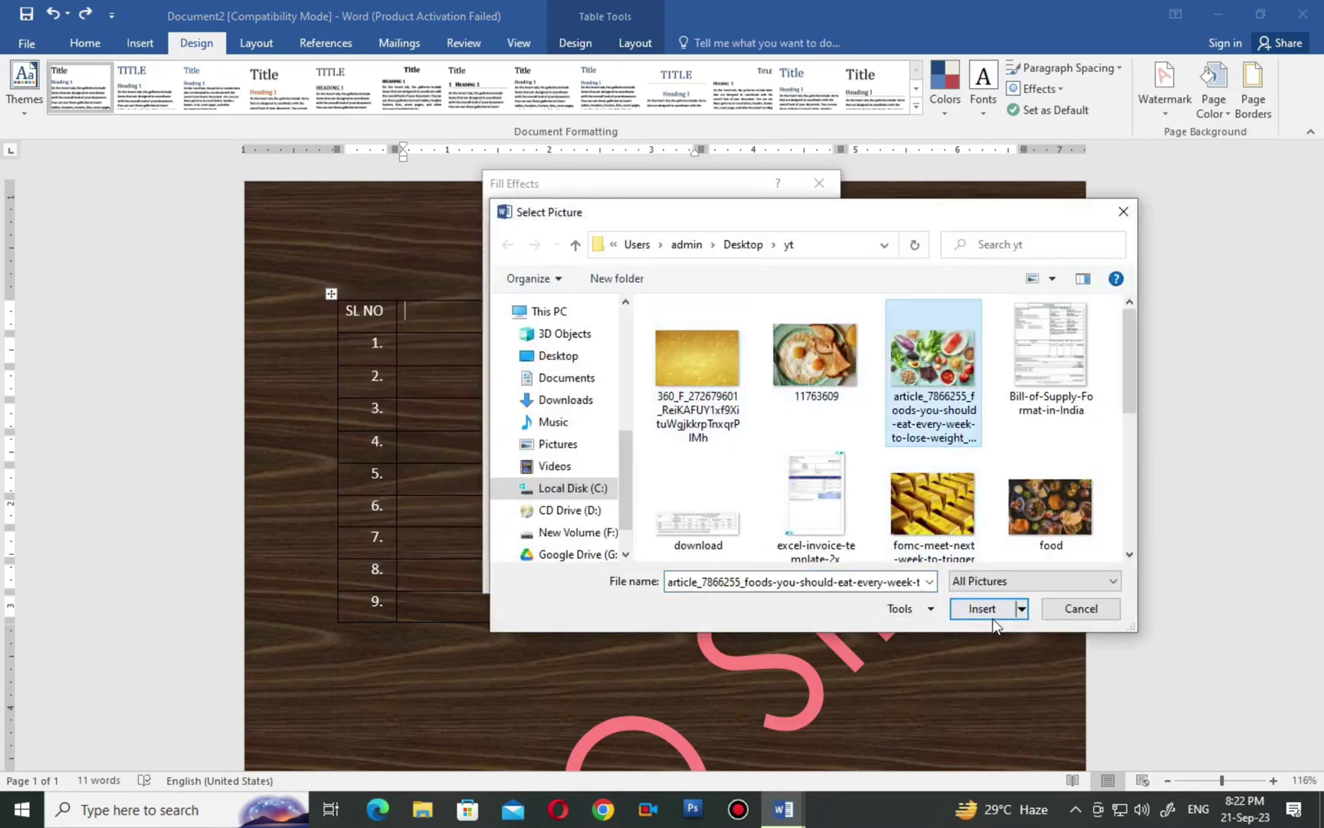
pyautogui.click(986, 611)
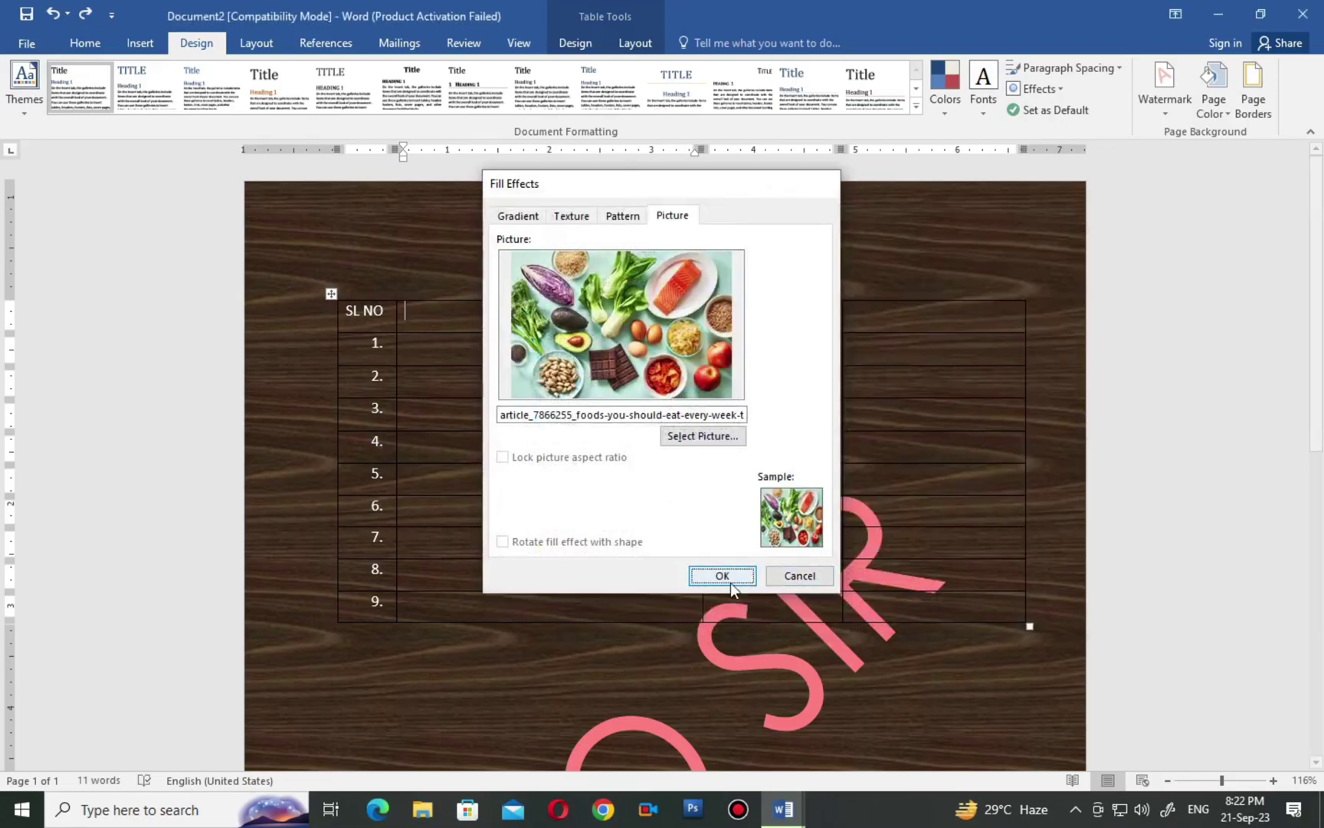
pyautogui.click(722, 576)
pyautogui.scroll(-5, 724, 586)
pyautogui.scroll(4, 725, 587)
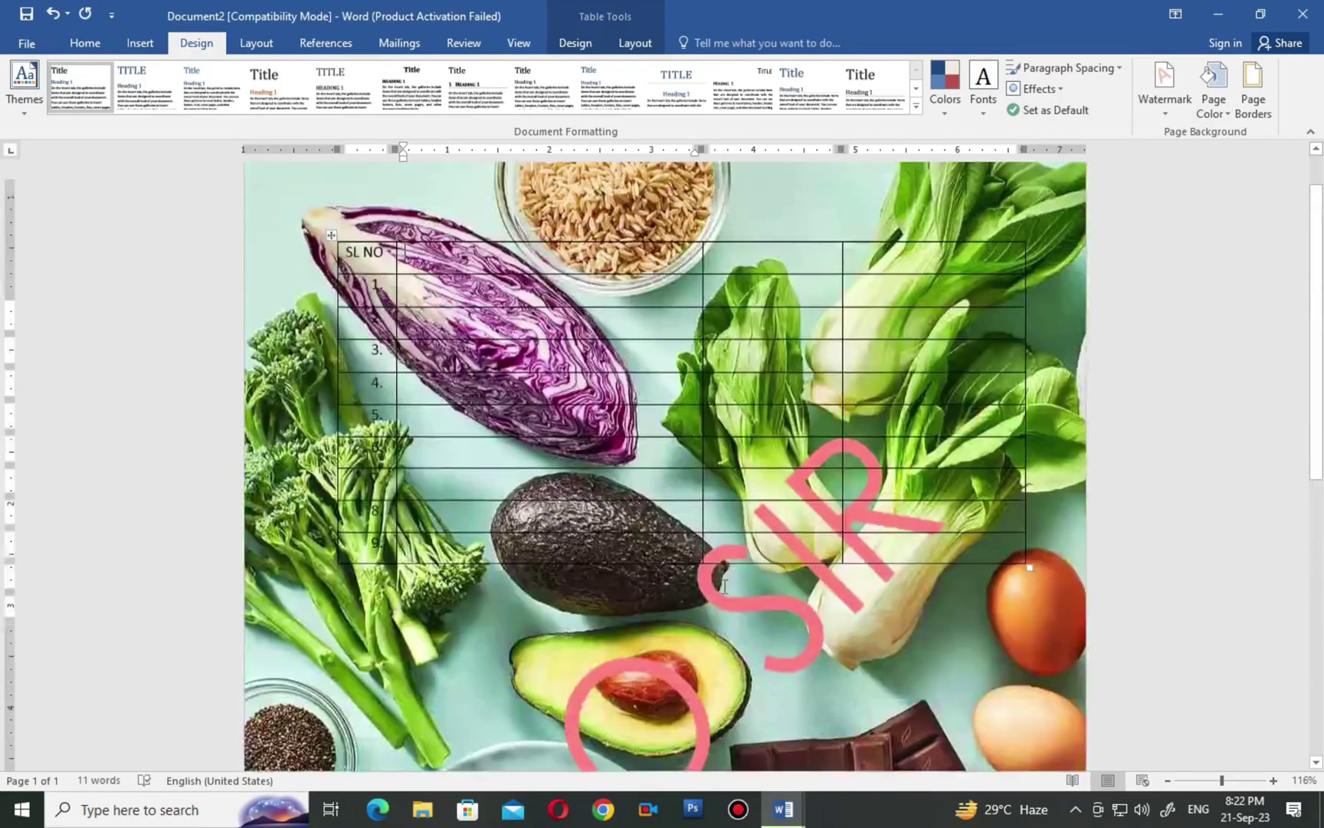
pyautogui.scroll(1, 724, 586)
pyautogui.scroll(-6, 724, 586)
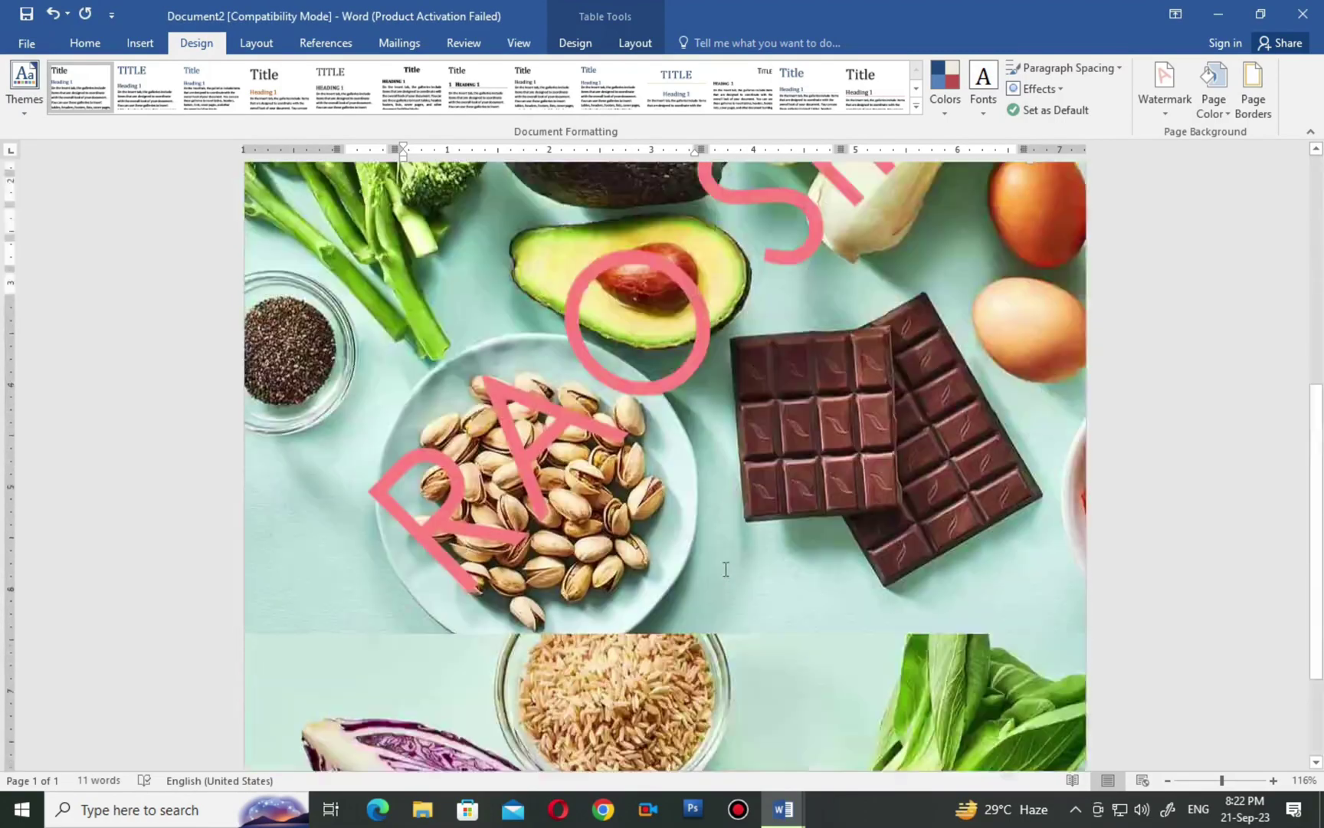
pyautogui.scroll(6, 726, 569)
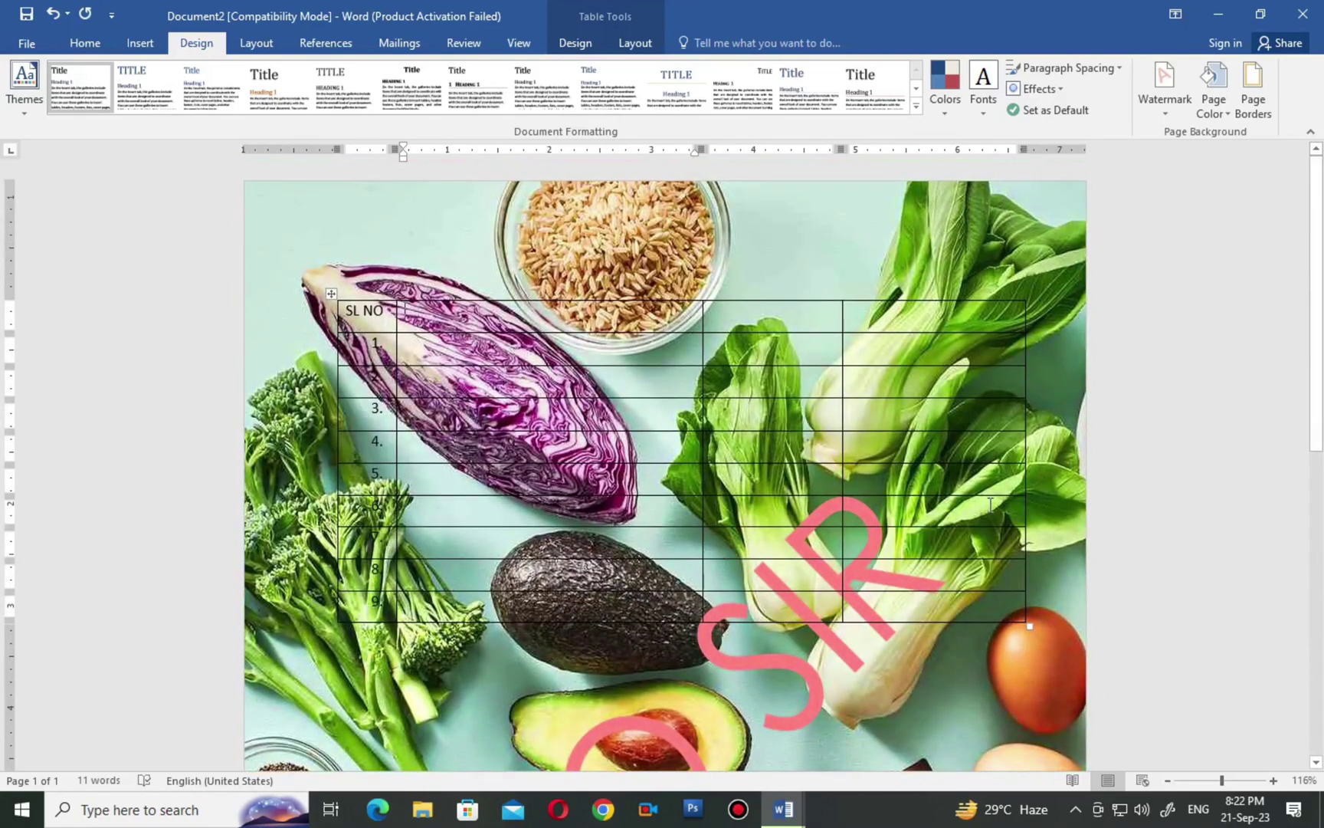
# Clear the page background with No Color, leaving a plain white page.
pyautogui.click(1214, 101)
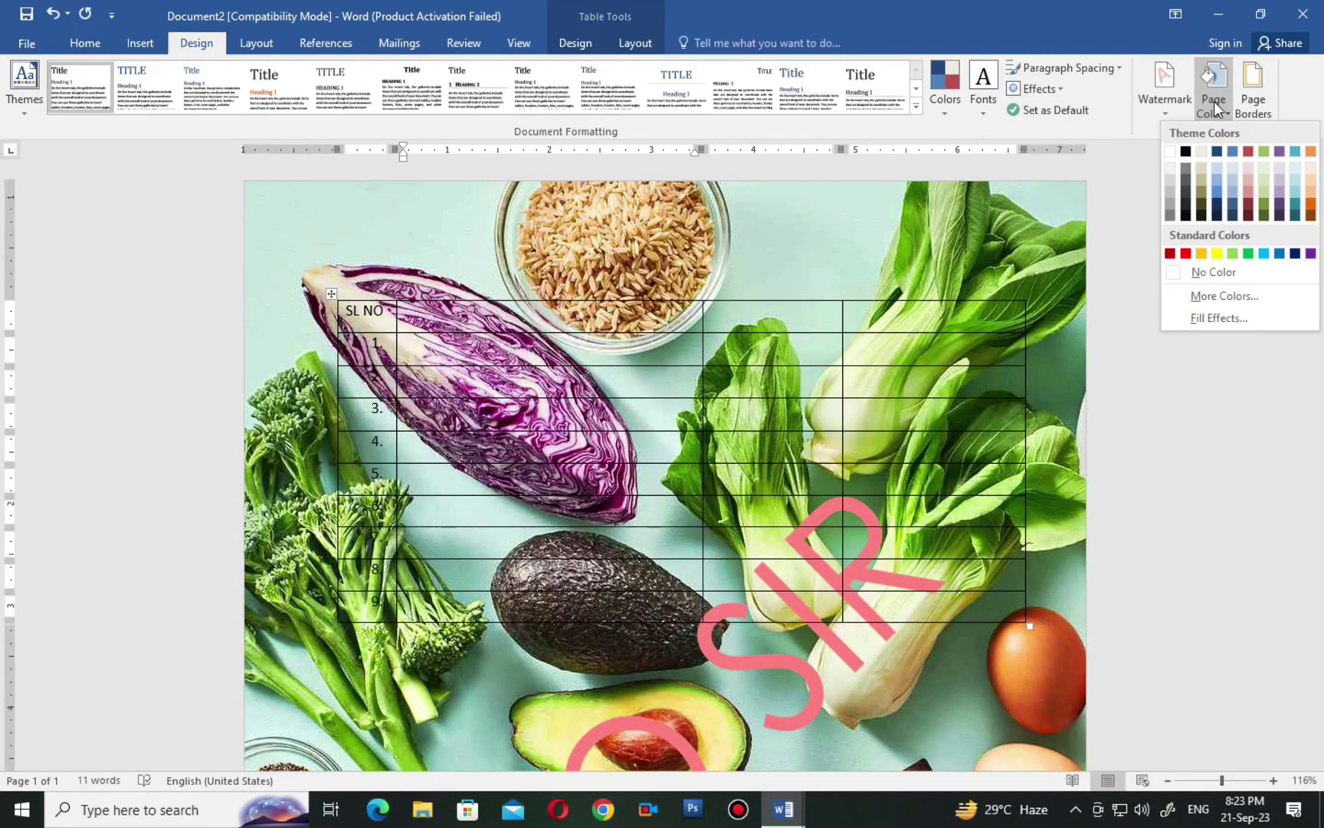
pyautogui.click(1238, 273)
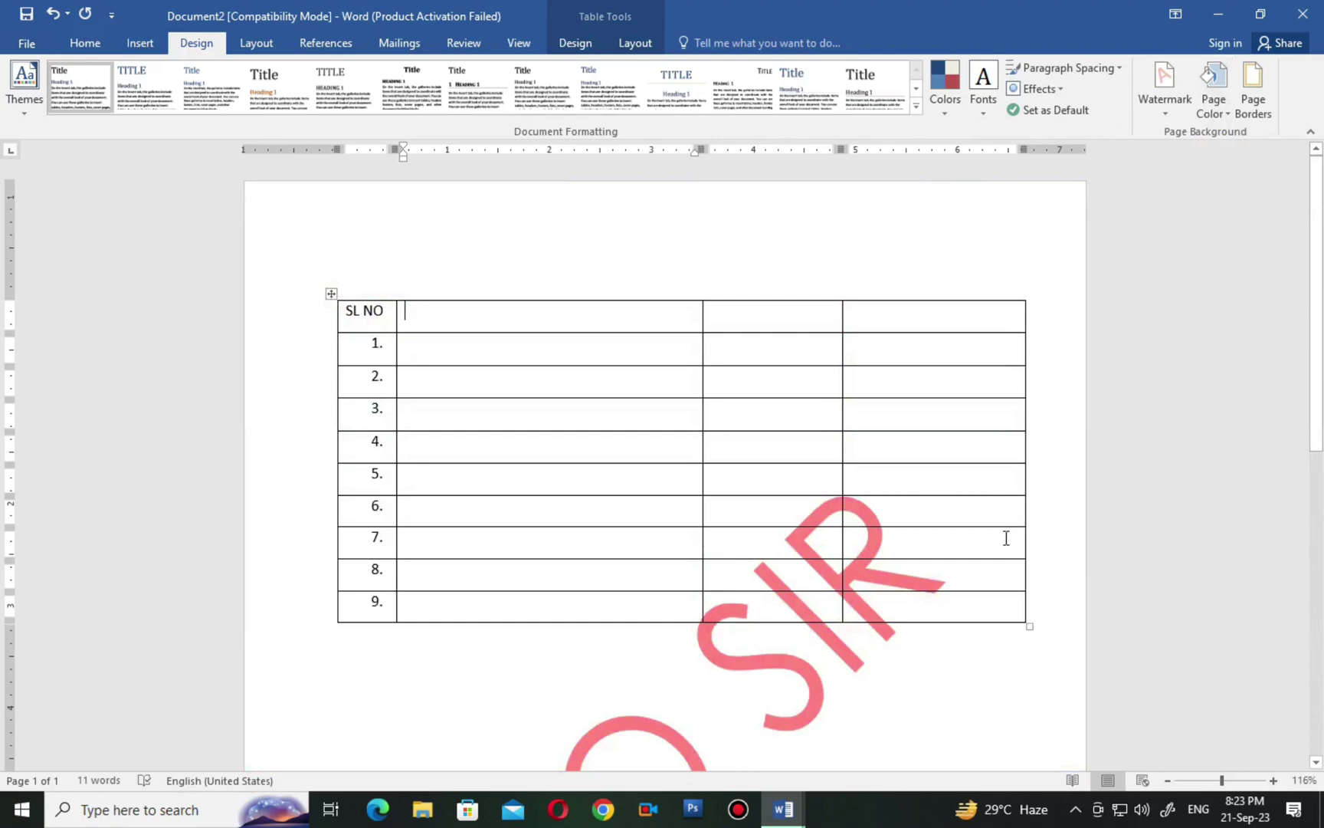
pyautogui.scroll(-2, 1006, 538)
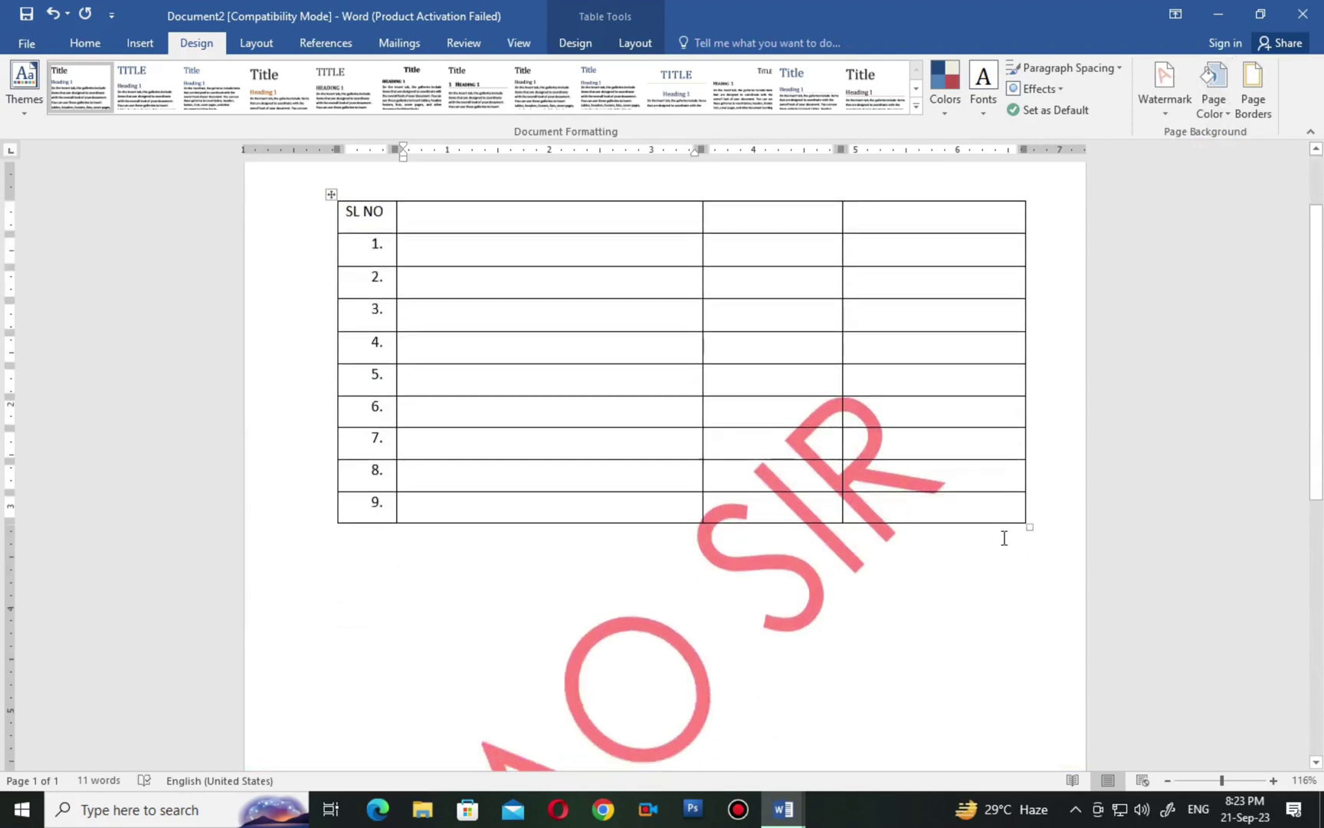
# Add a box page border using the double wavy line style.
pyautogui.click(1259, 110)
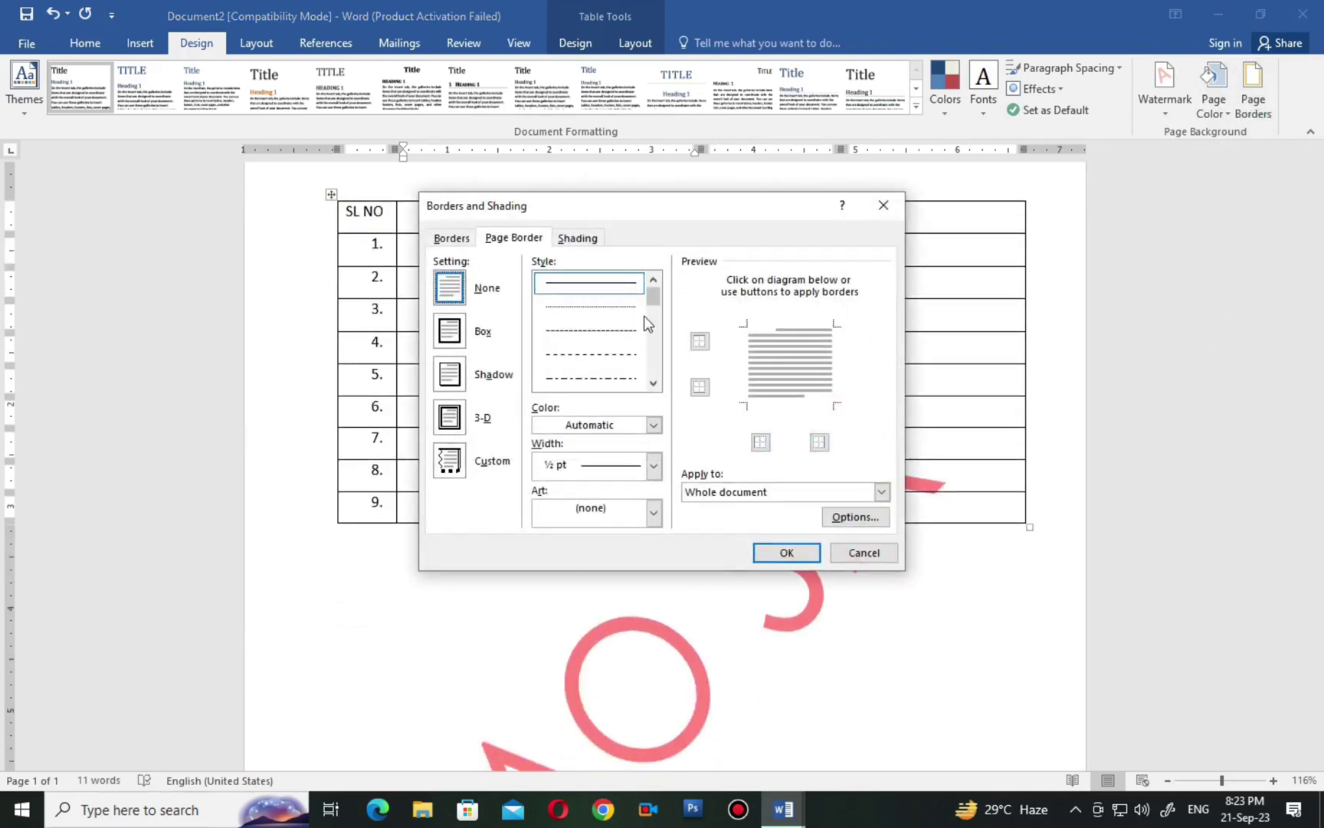
pyautogui.scroll(-5, 648, 317)
pyautogui.moveTo(648, 318)
pyautogui.mouseDown()
pyautogui.moveTo(650, 299)
pyautogui.moveTo(656, 356)
pyautogui.mouseUp()
pyautogui.click(606, 358)
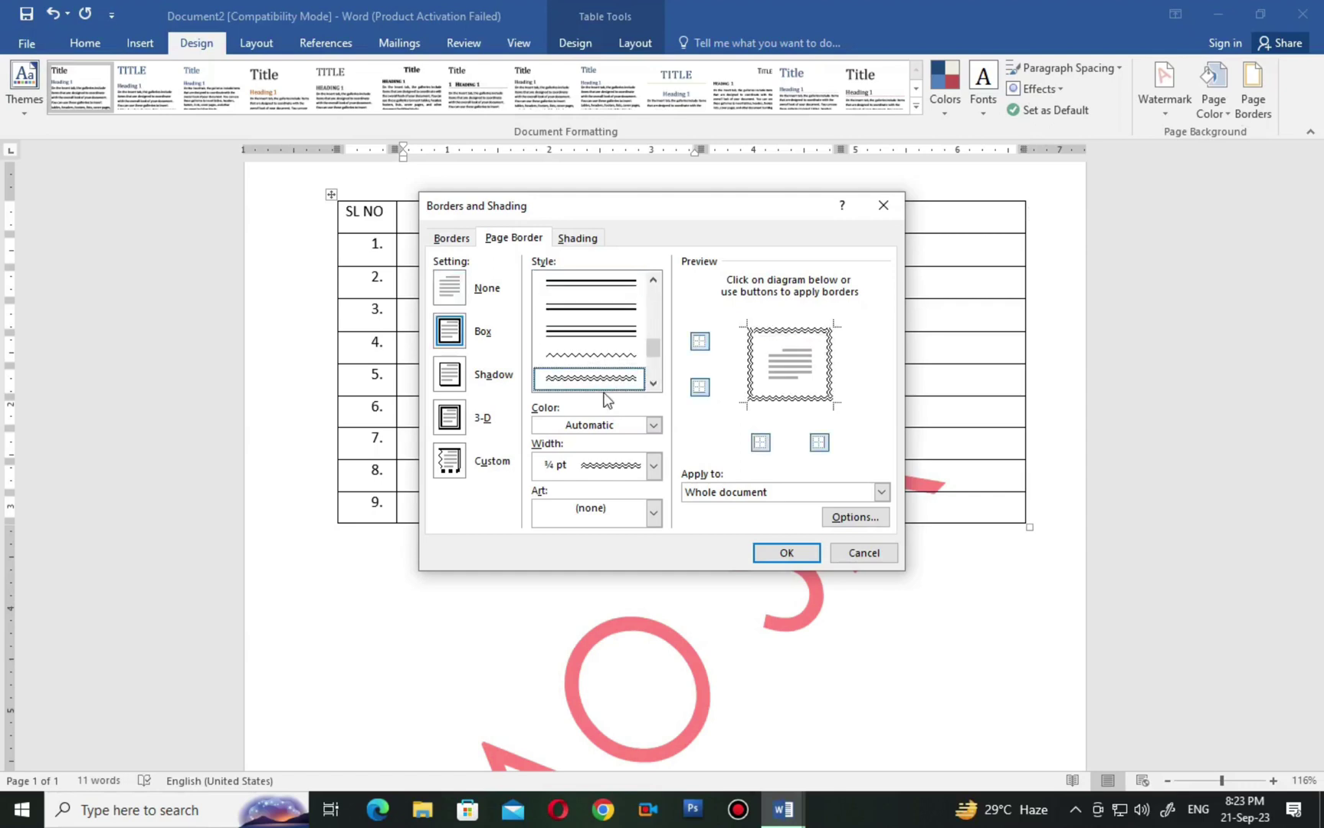
pyautogui.click(782, 552)
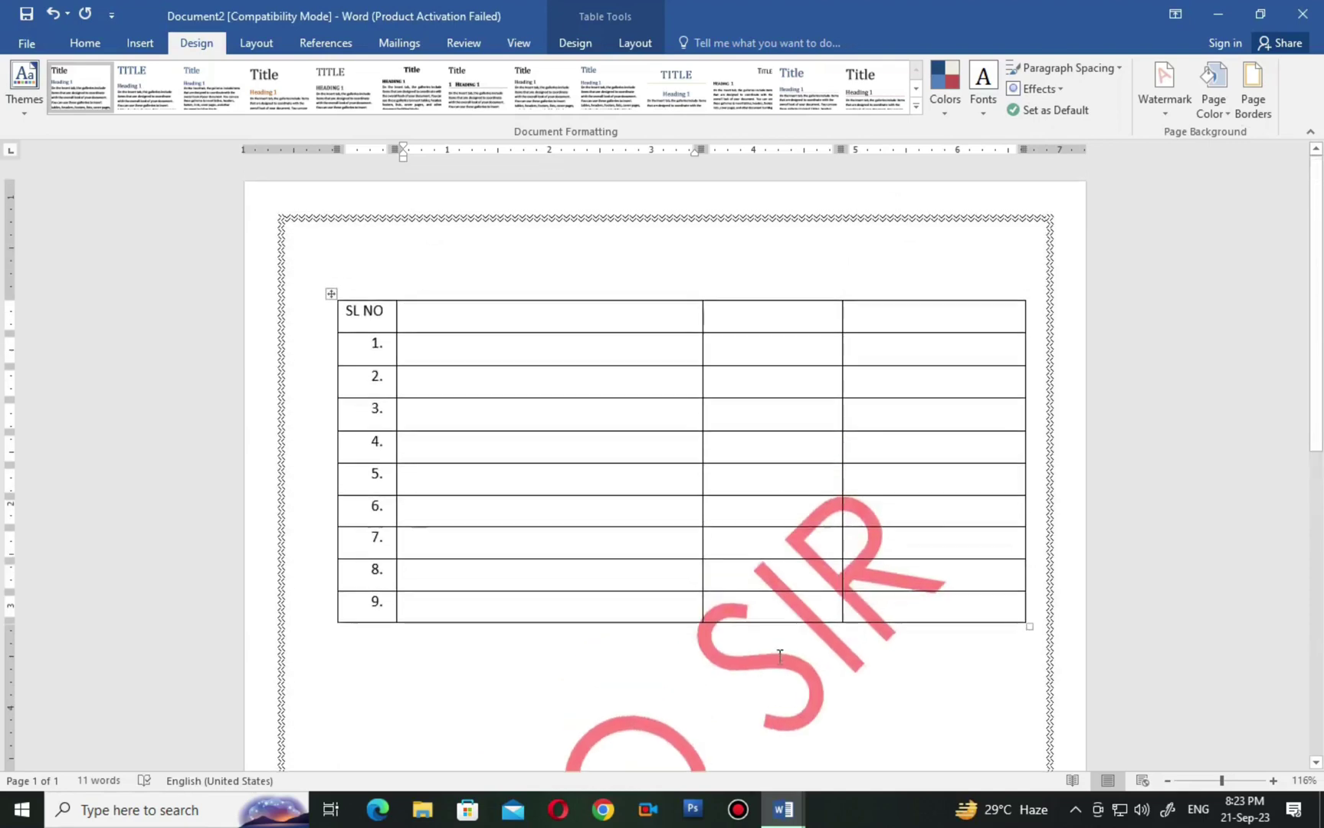
pyautogui.scroll(-6, 1004, 606)
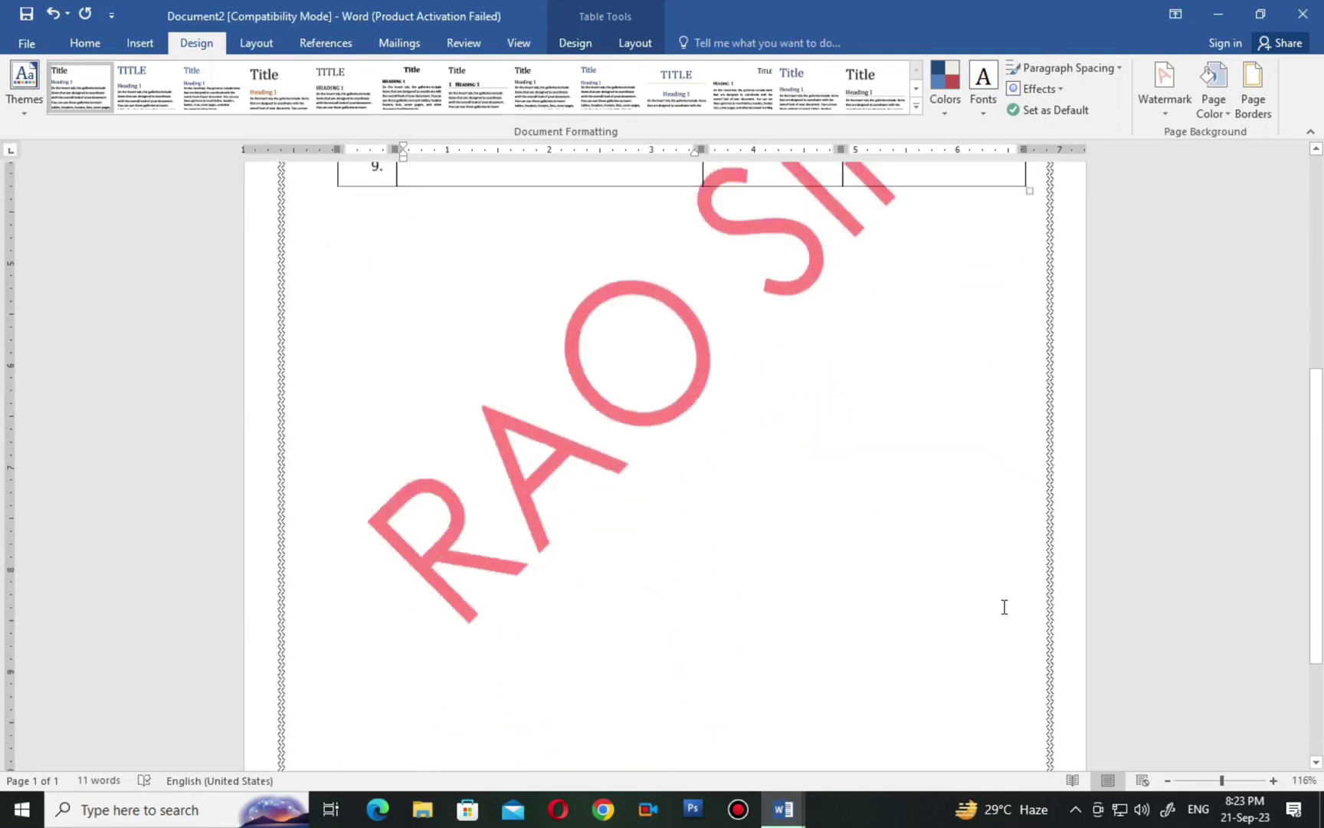
pyautogui.scroll(-2, 1004, 606)
pyautogui.scroll(9, 1004, 607)
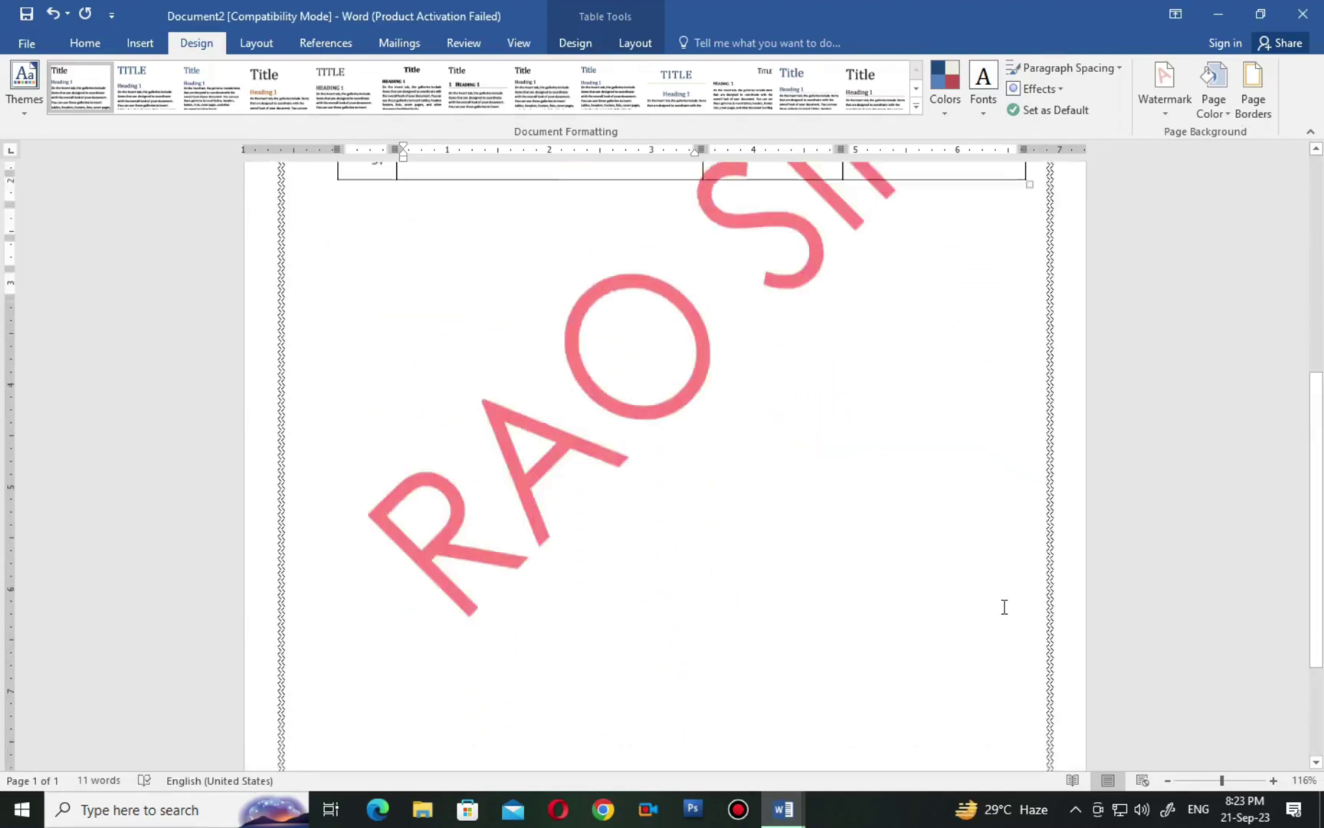
# Try a thick 3 pt multi-line page border instead of the wavy one.
pyautogui.click(1259, 106)
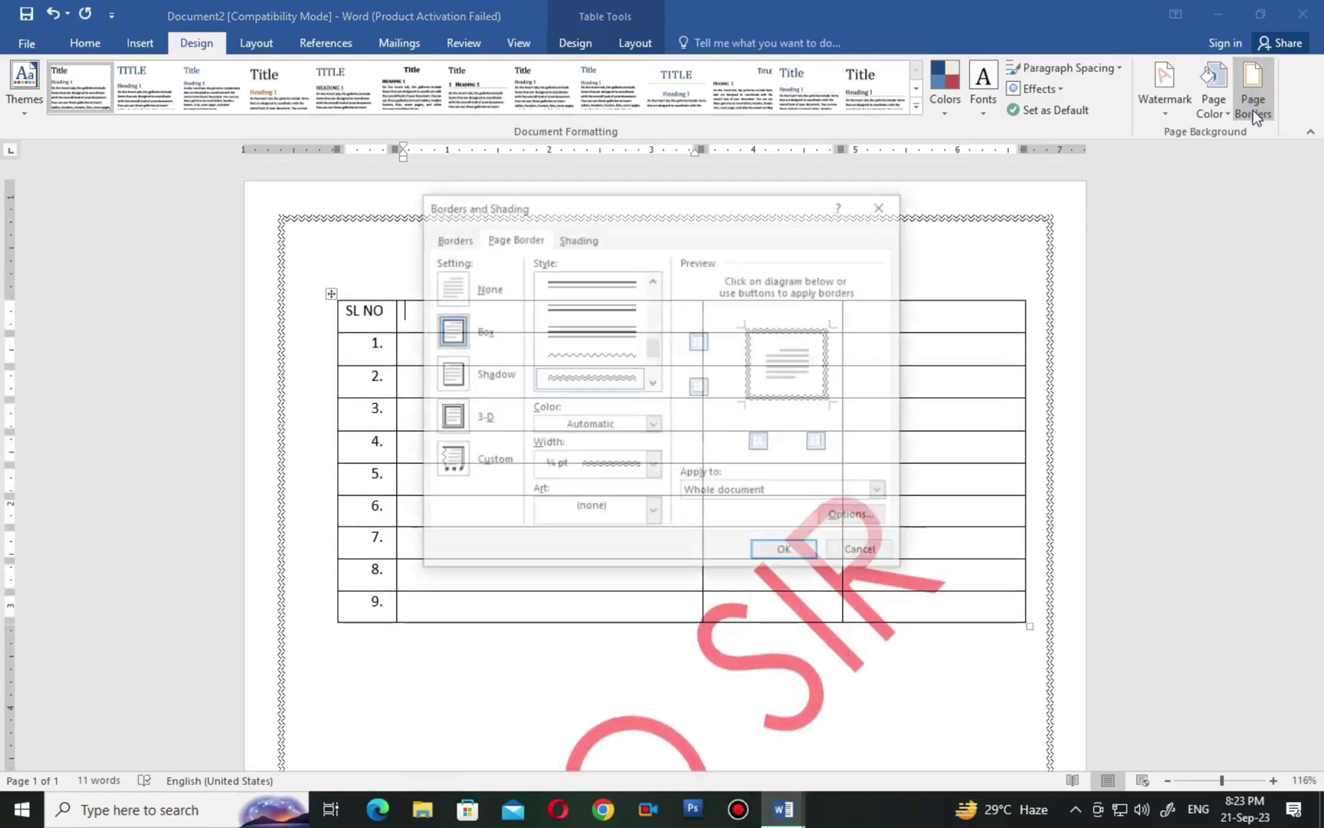
pyautogui.scroll(-3, 651, 367)
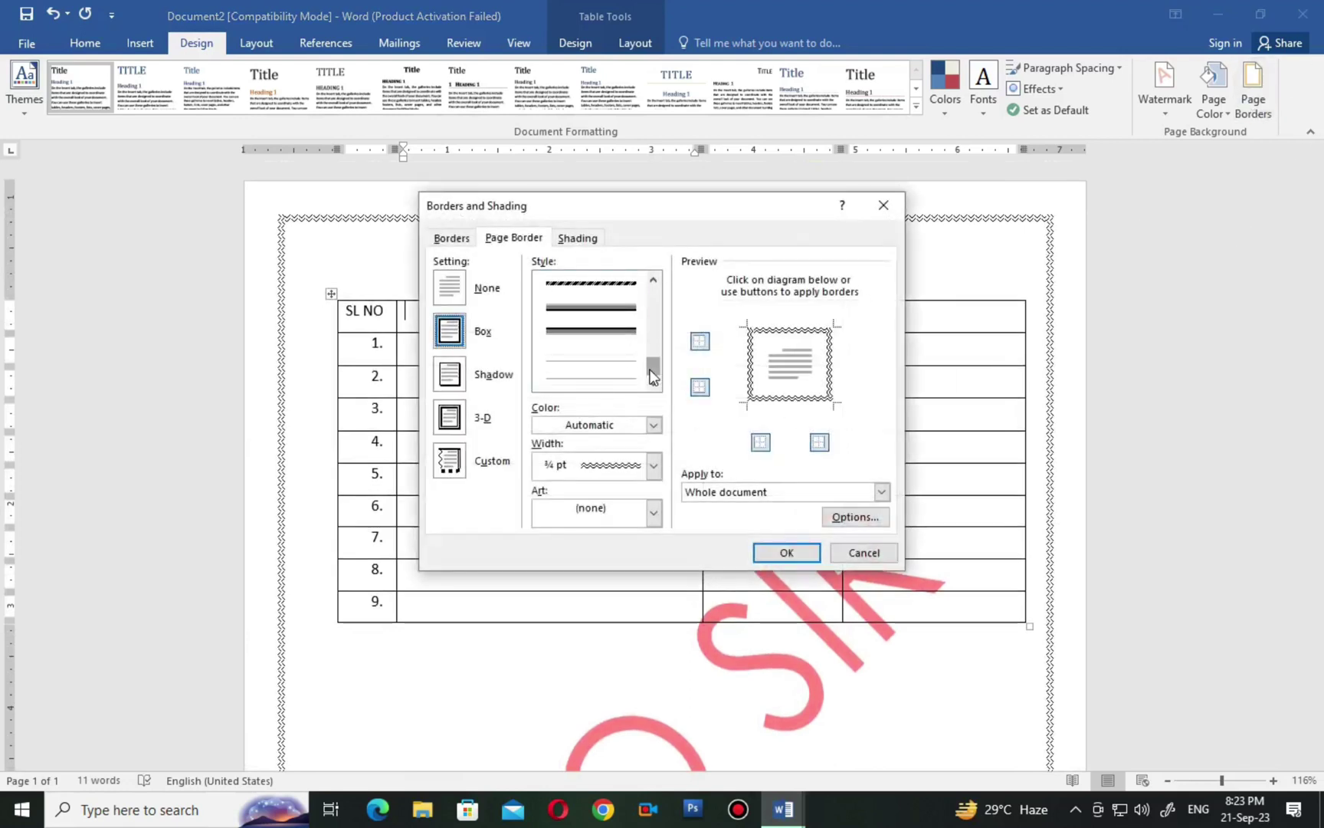
pyautogui.scroll(3, 652, 367)
pyautogui.click(590, 378)
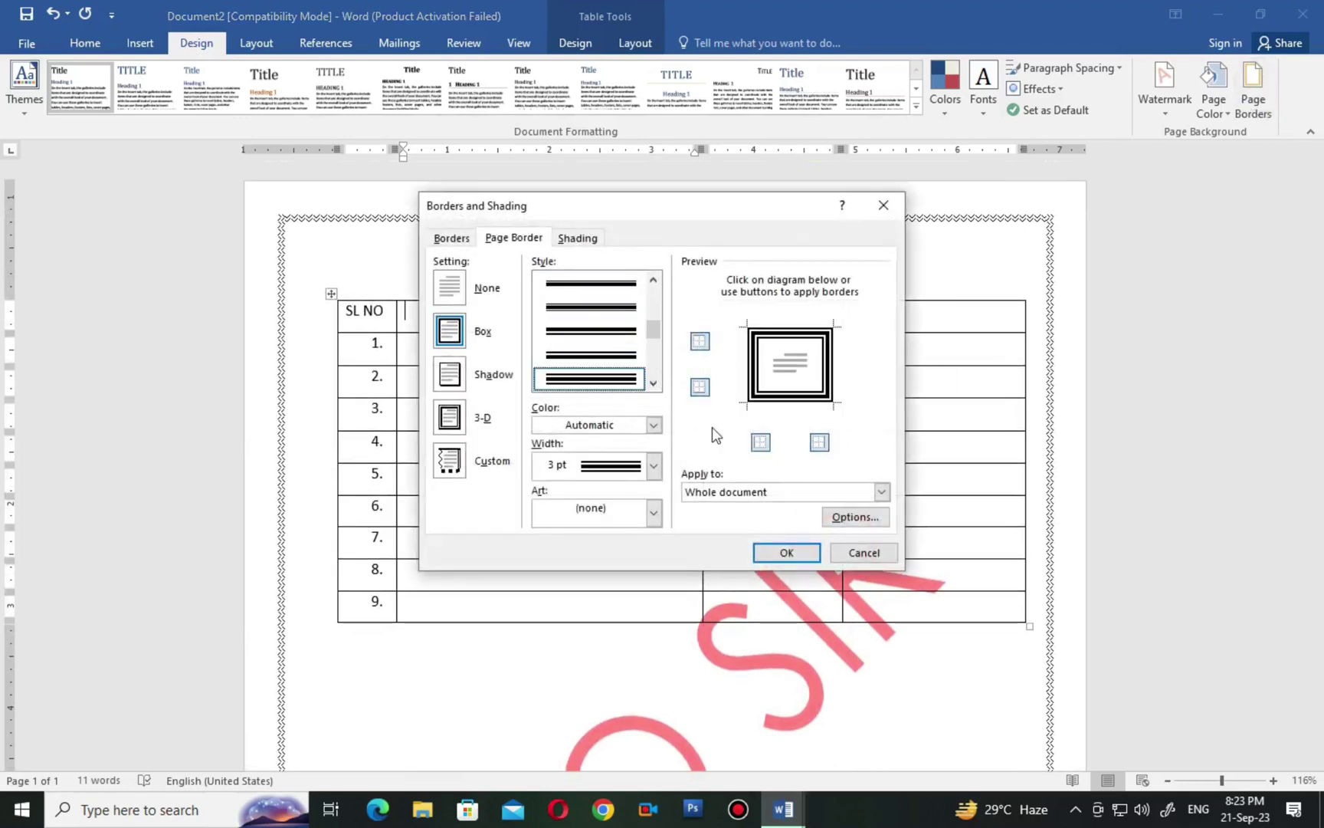
pyautogui.click(786, 553)
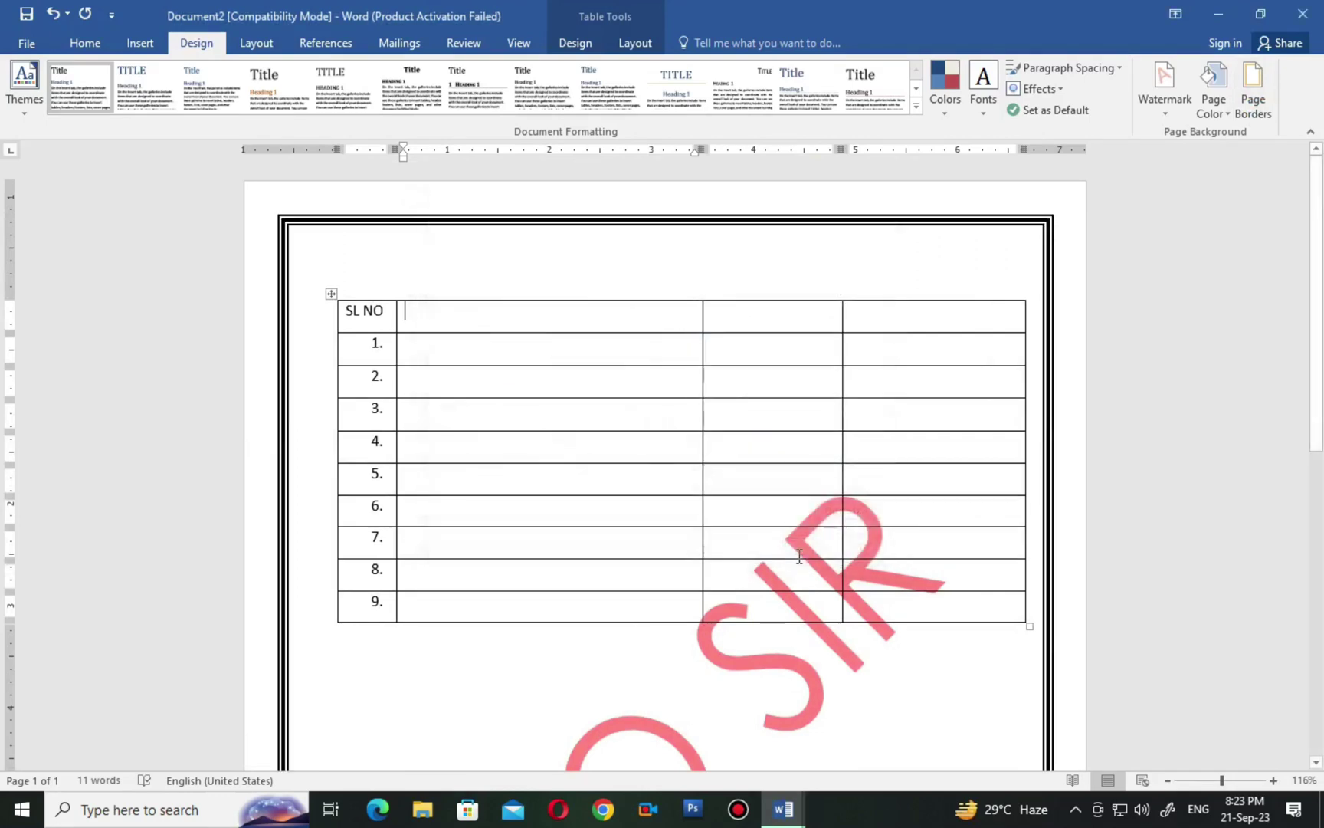
pyautogui.click(1253, 109)
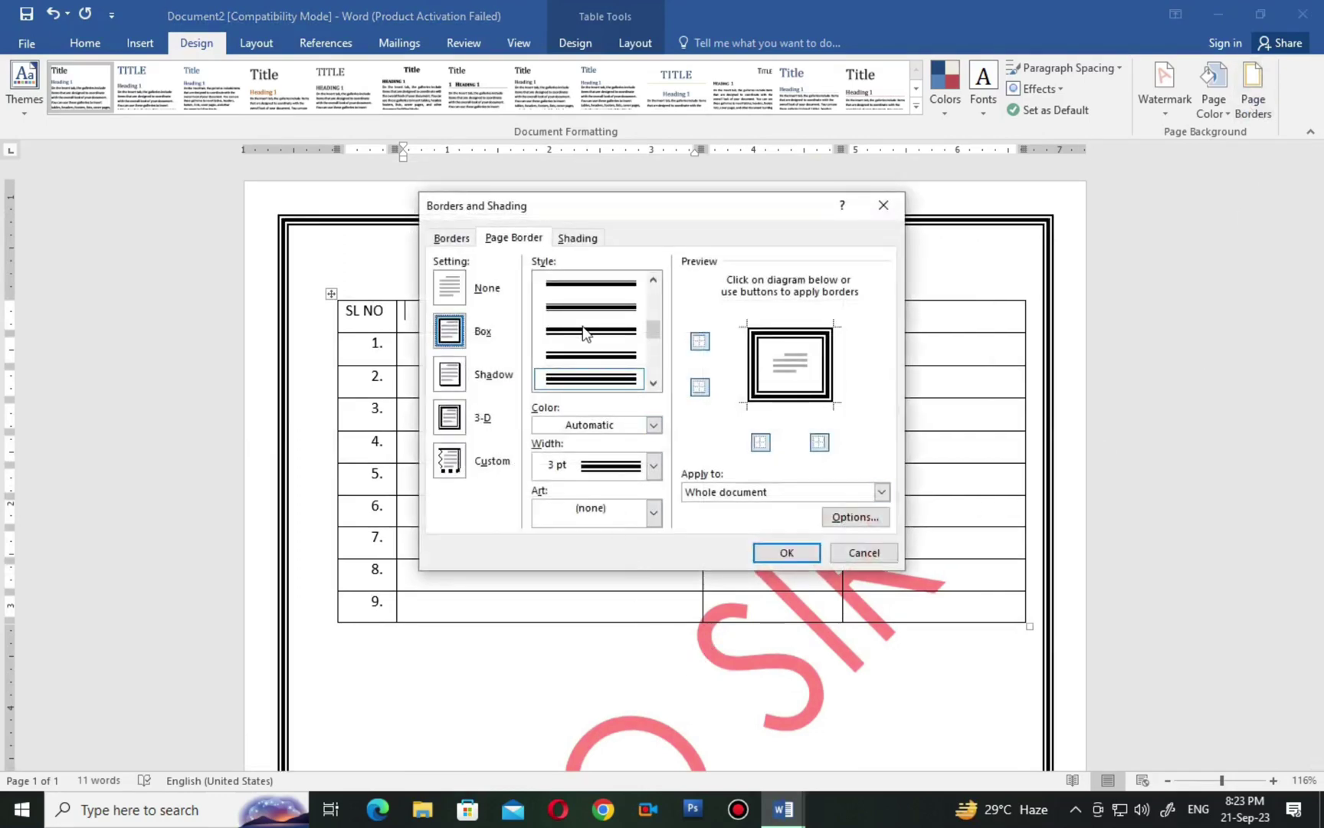
pyautogui.click(883, 205)
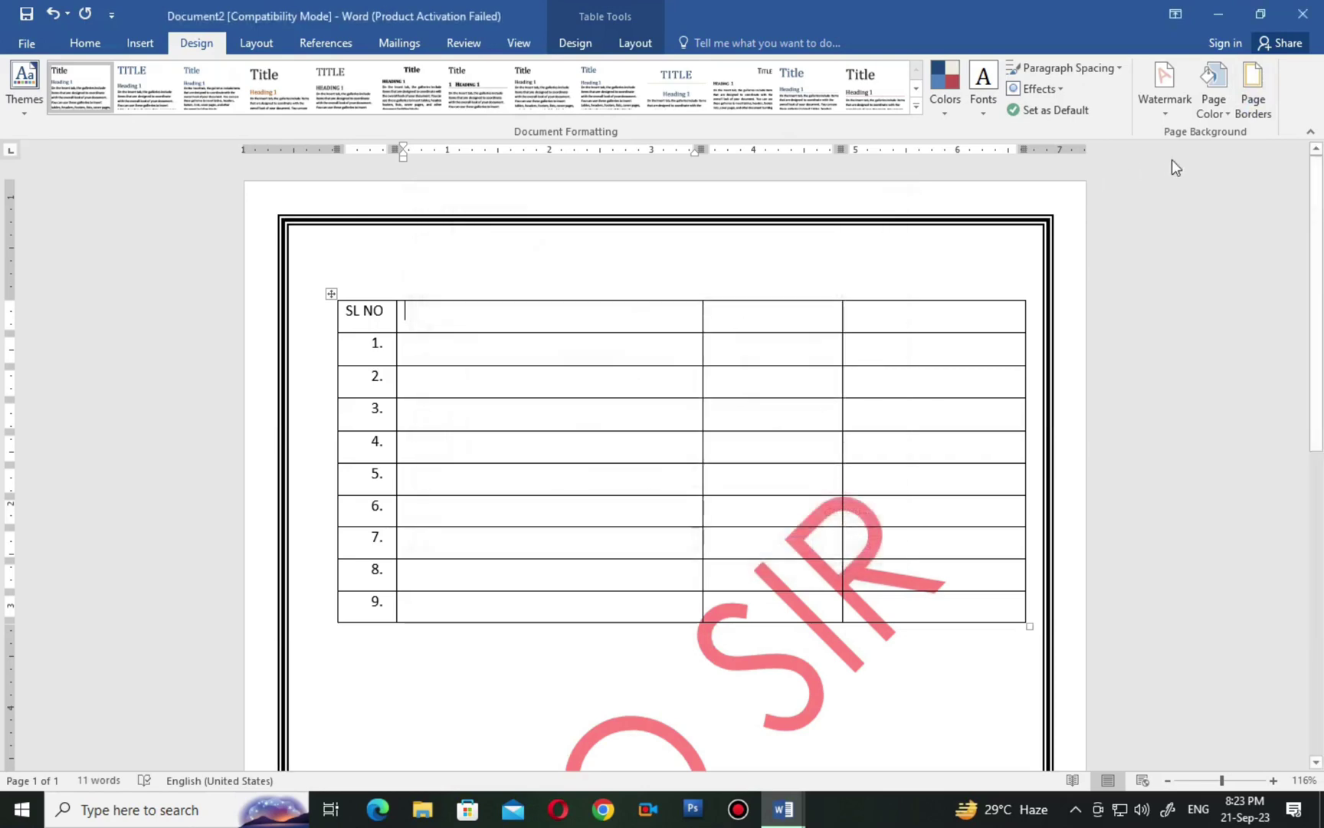
# Switch the page border to the yellow star art border.
pyautogui.click(1248, 109)
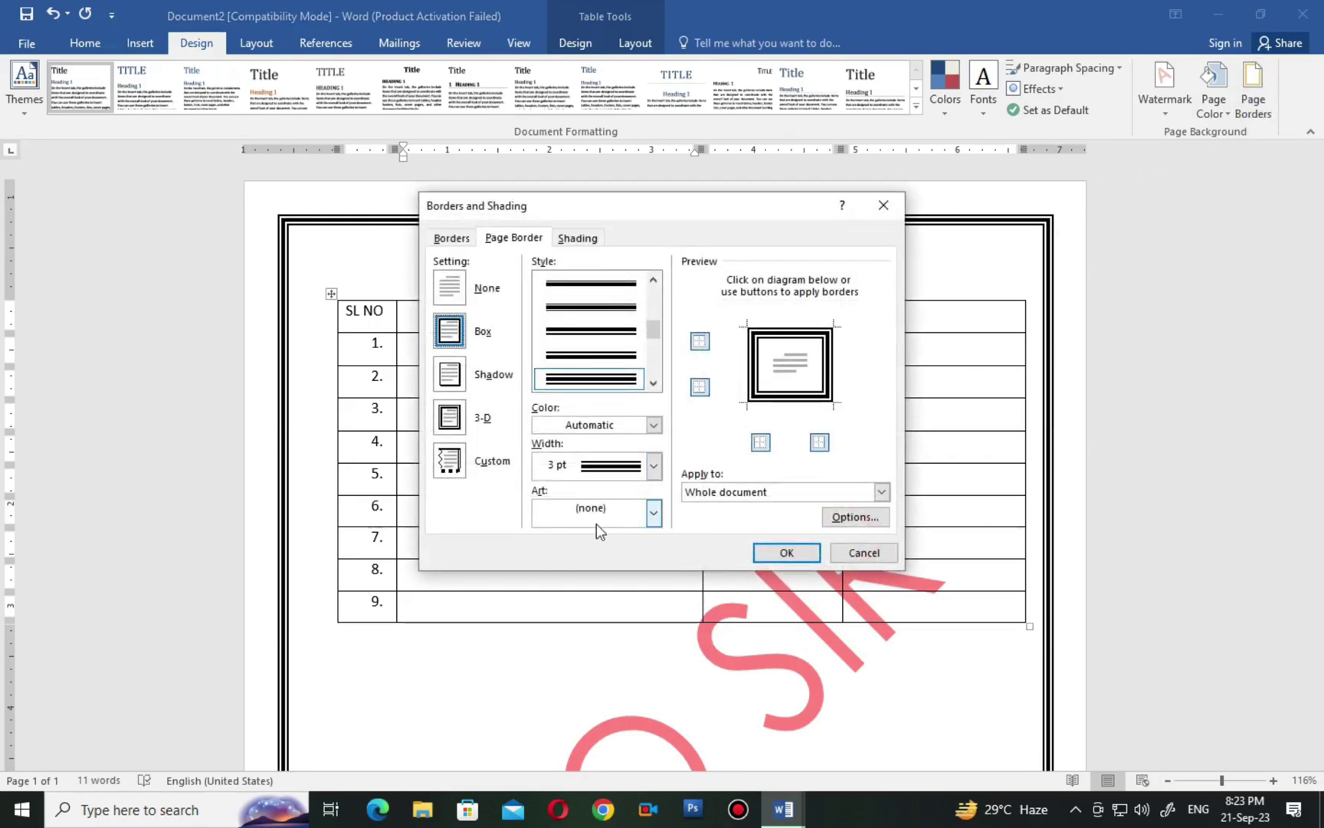
pyautogui.click(644, 519)
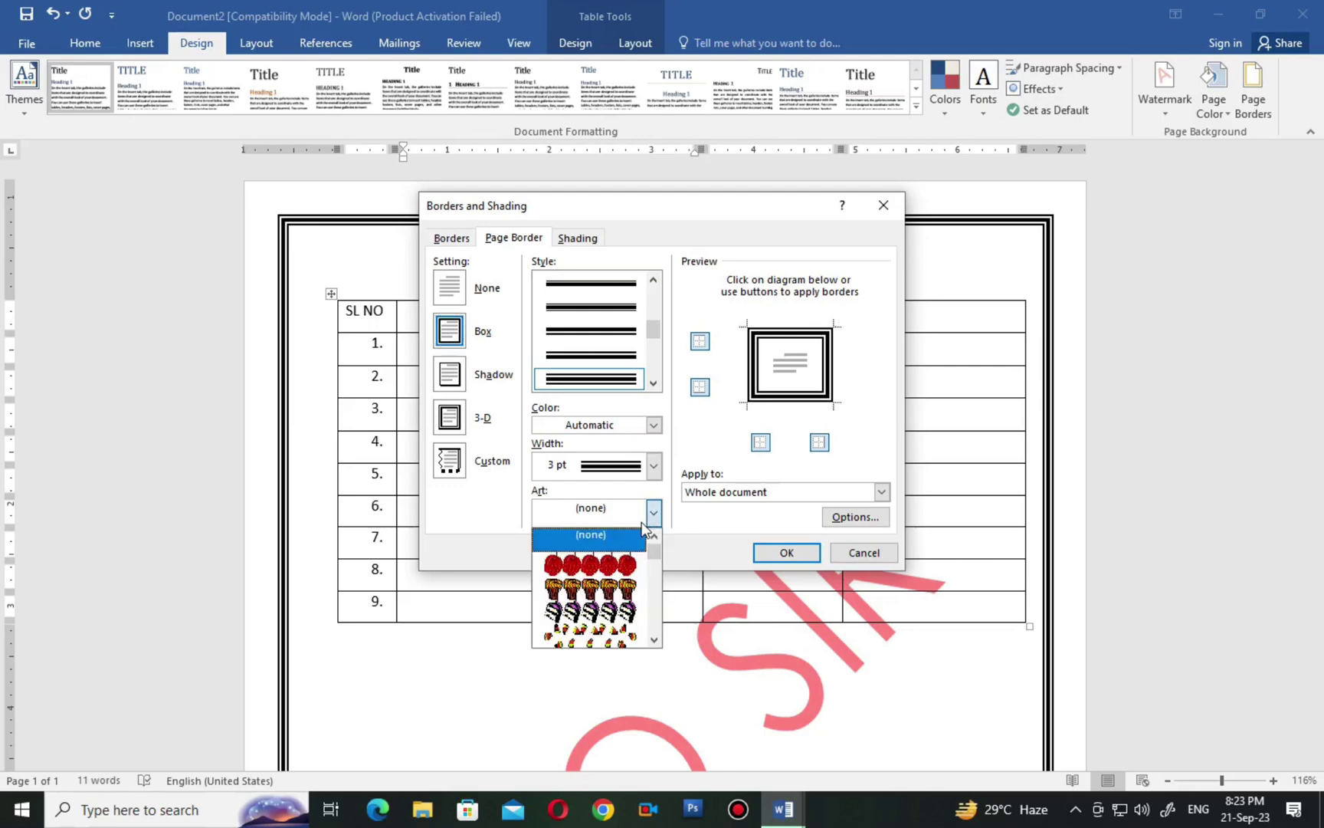
pyautogui.moveTo(651, 552)
pyautogui.mouseDown()
pyautogui.moveTo(656, 630)
pyautogui.moveTo(656, 560)
pyautogui.mouseUp()
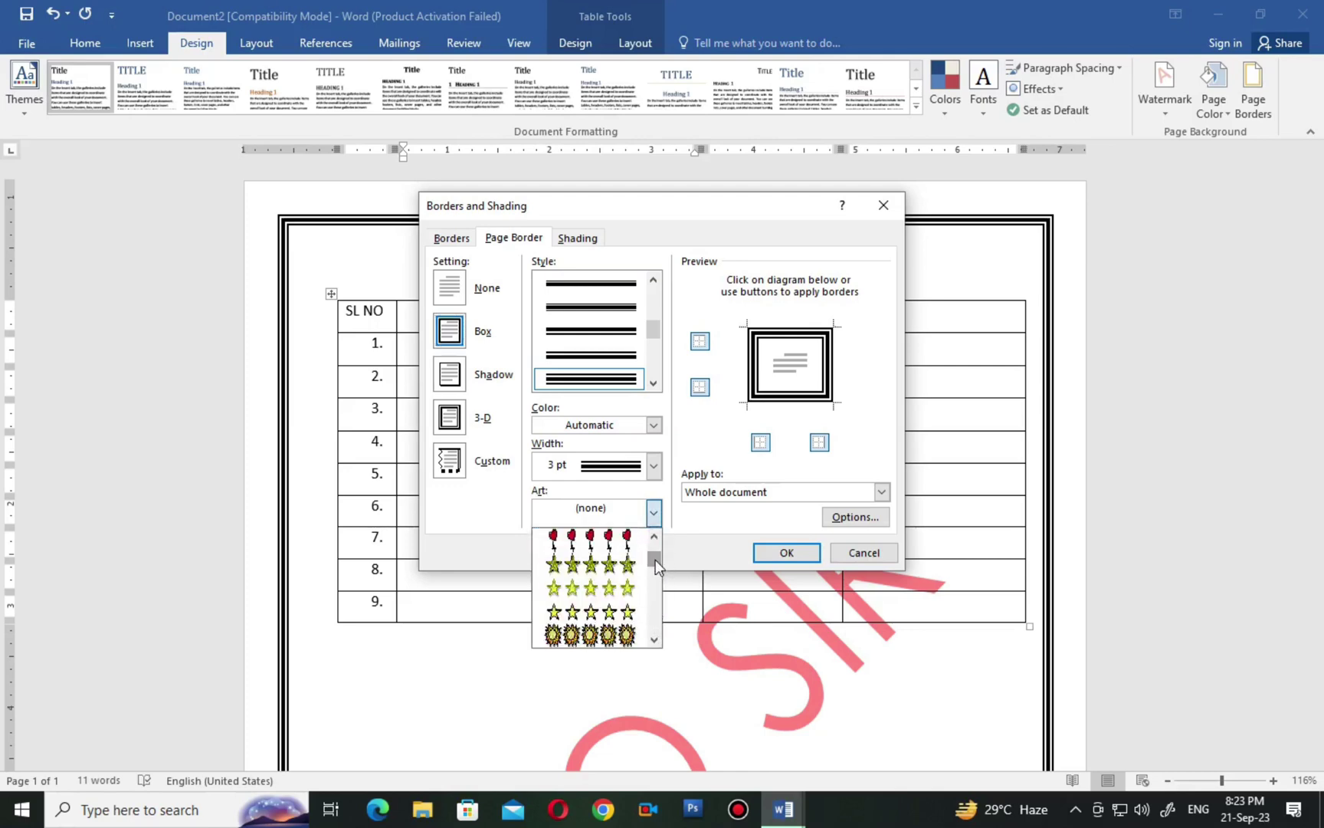
pyautogui.click(596, 587)
pyautogui.click(787, 552)
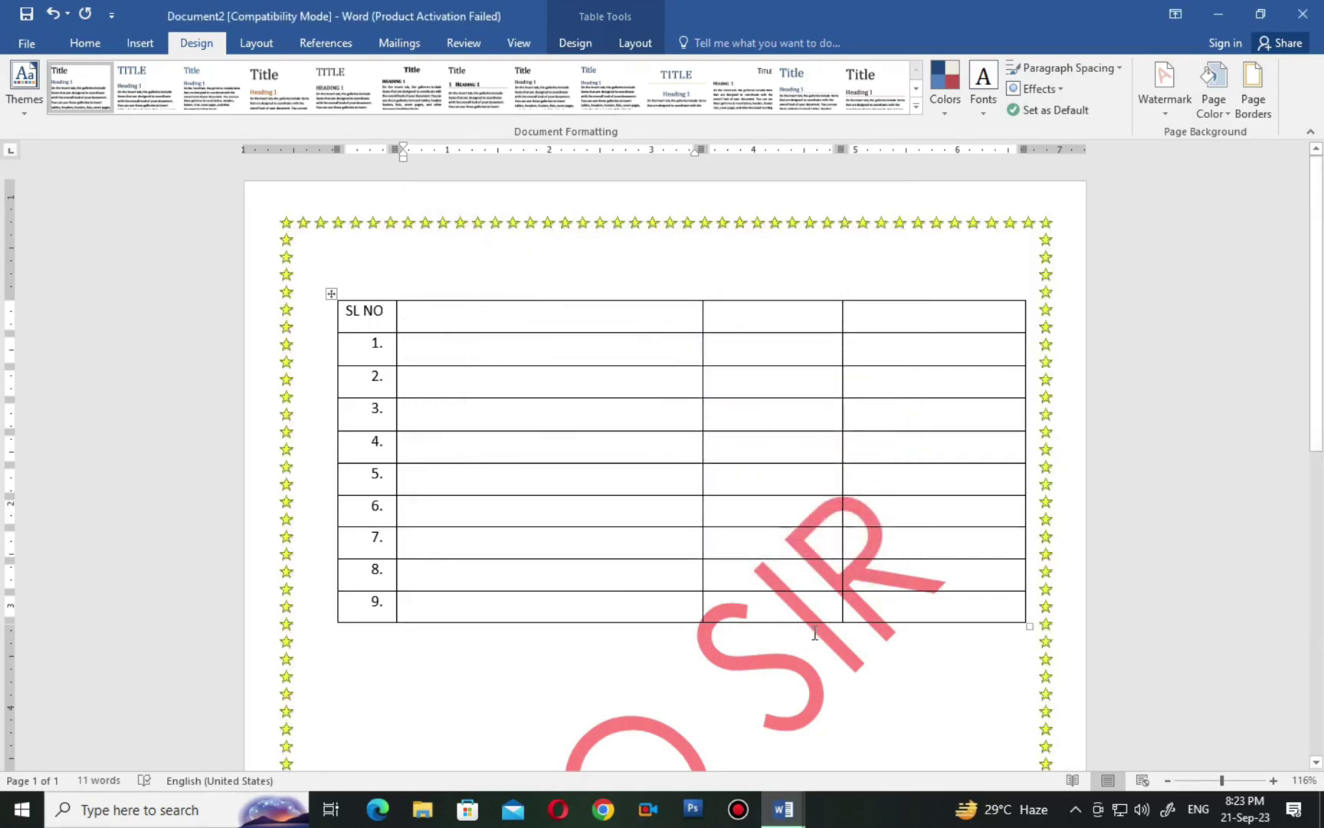
pyautogui.scroll(-10, 814, 633)
pyautogui.scroll(4, 816, 630)
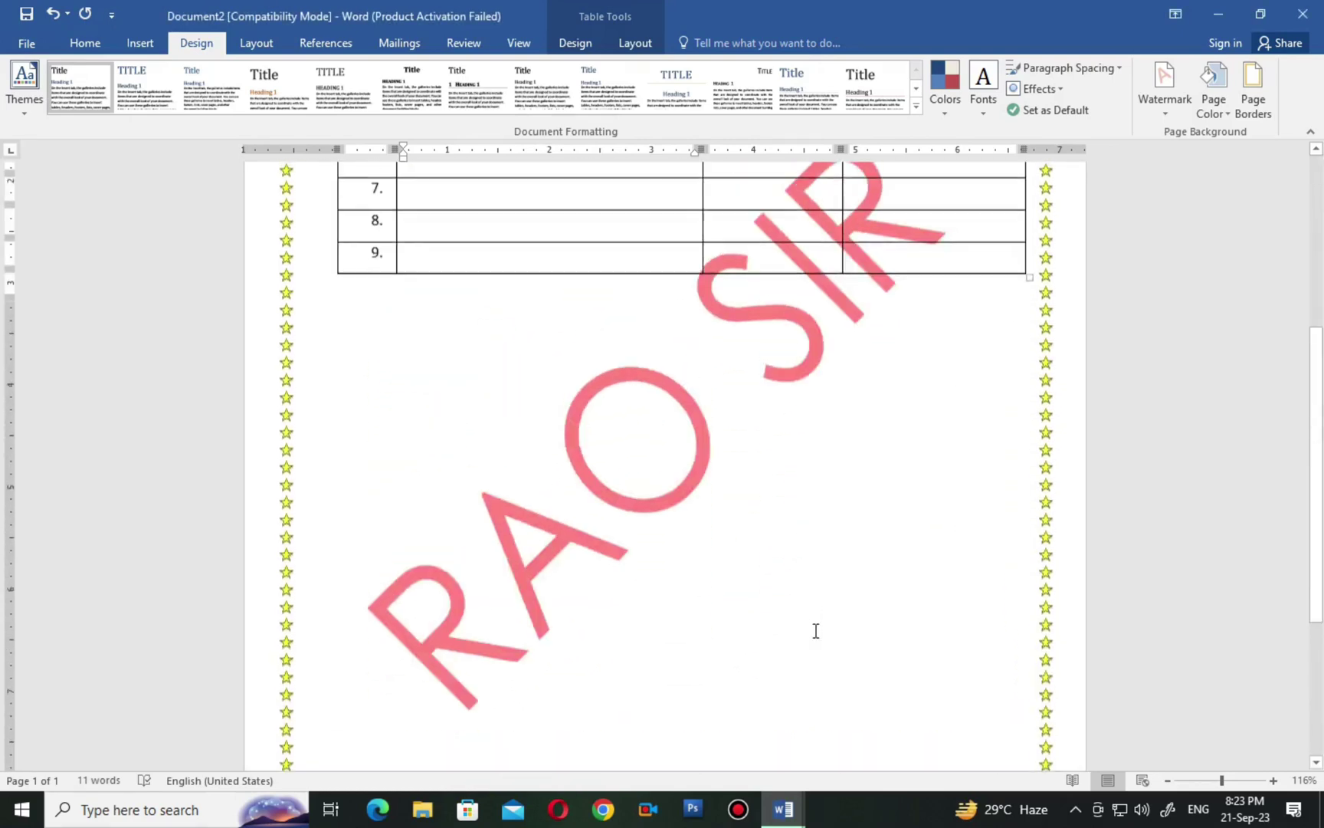
pyautogui.scroll(5, 816, 630)
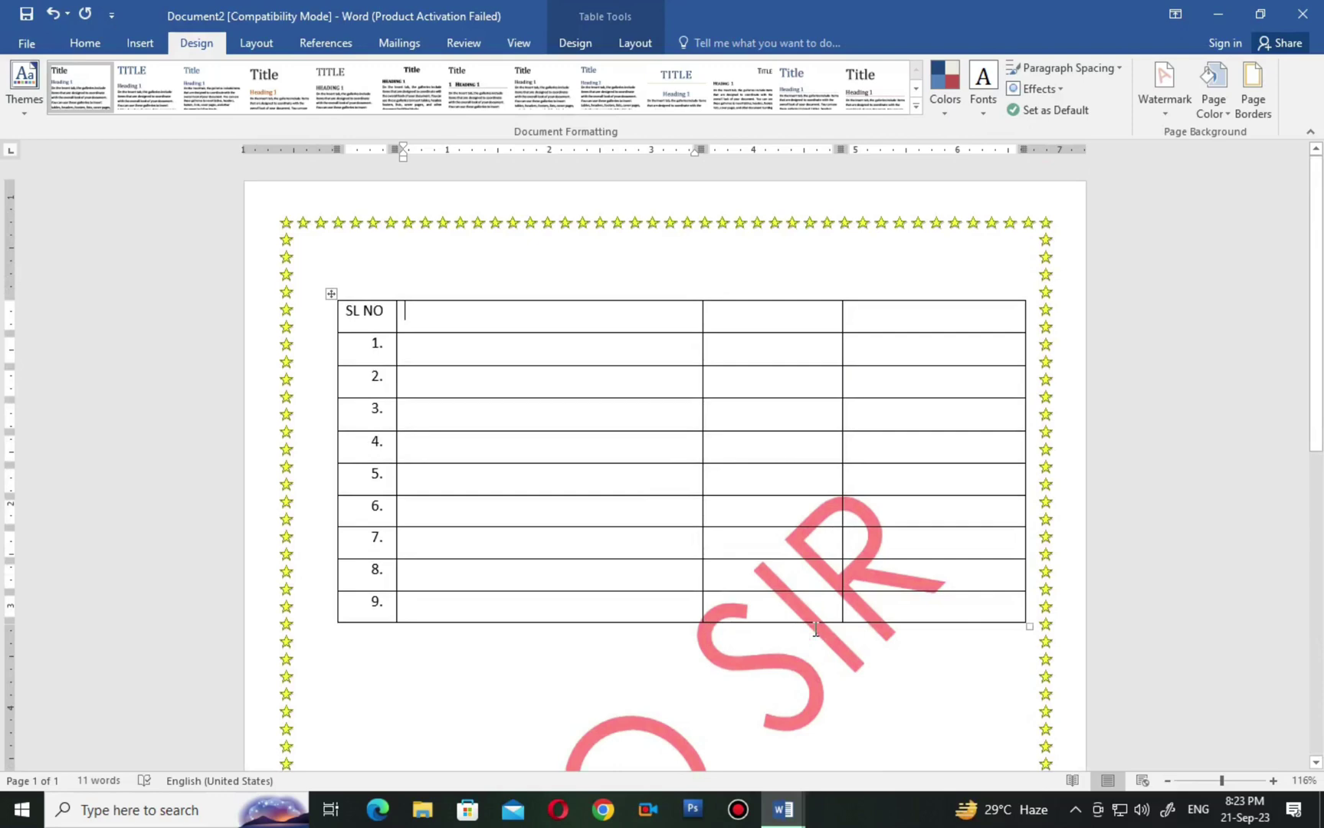
pyautogui.scroll(-9, 816, 629)
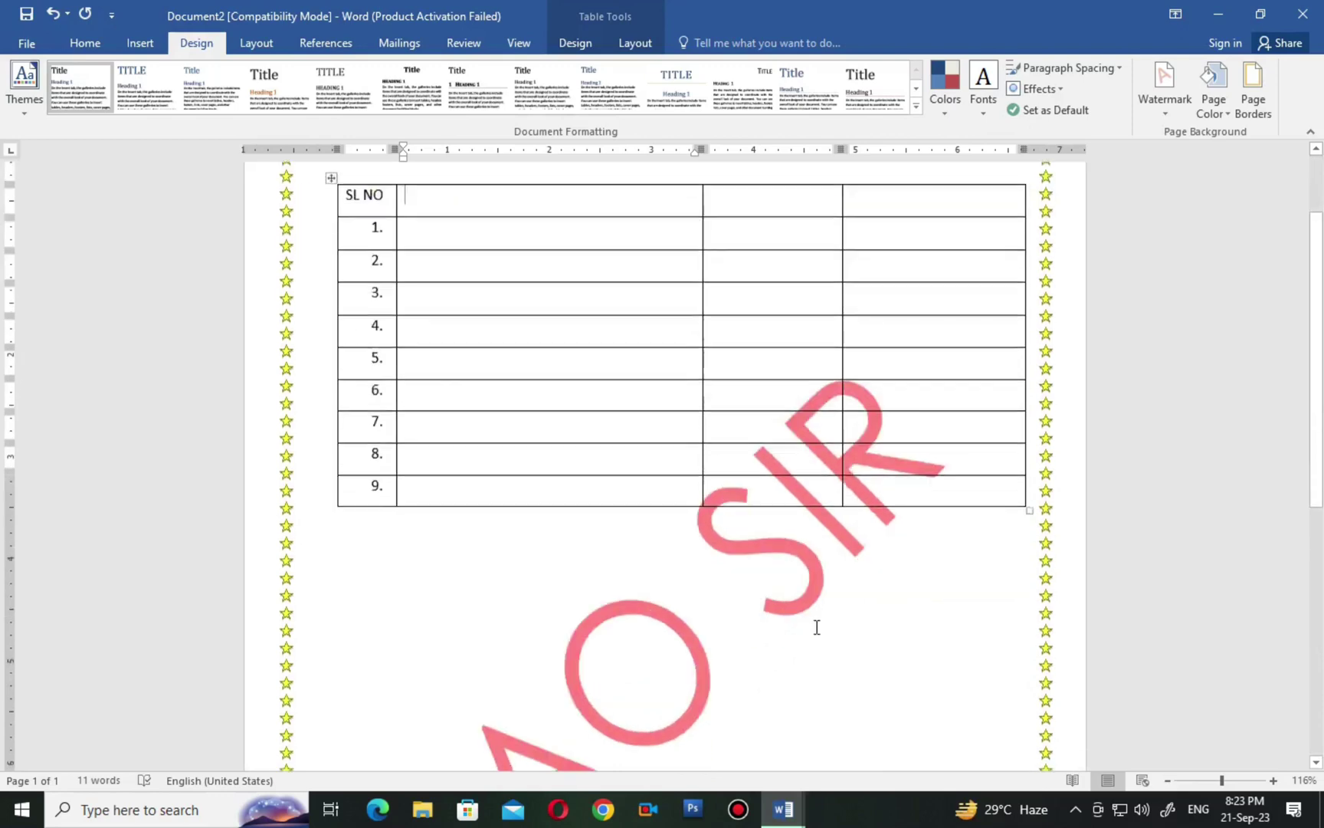
pyautogui.scroll(4, 817, 627)
pyautogui.scroll(4, 816, 627)
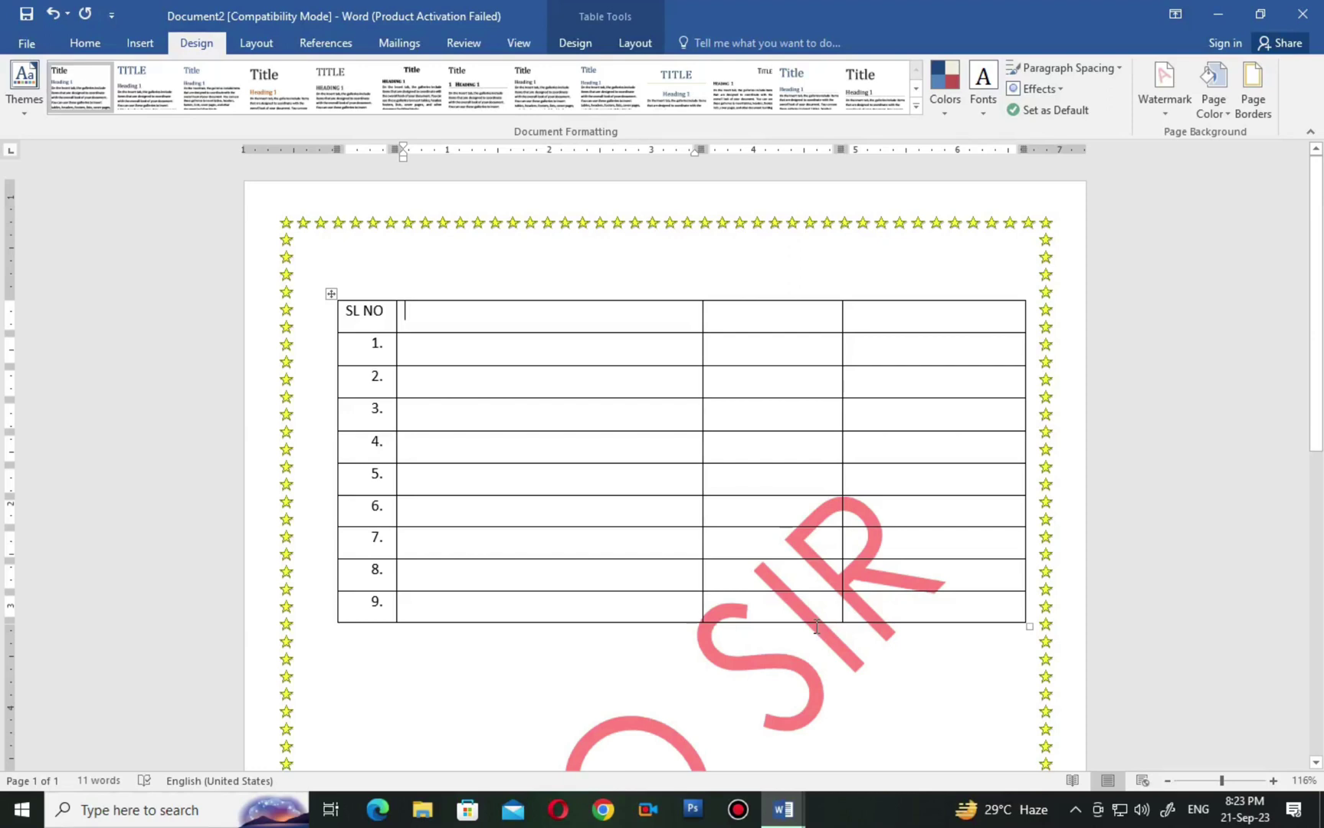
pyautogui.moveTo(783, 811)
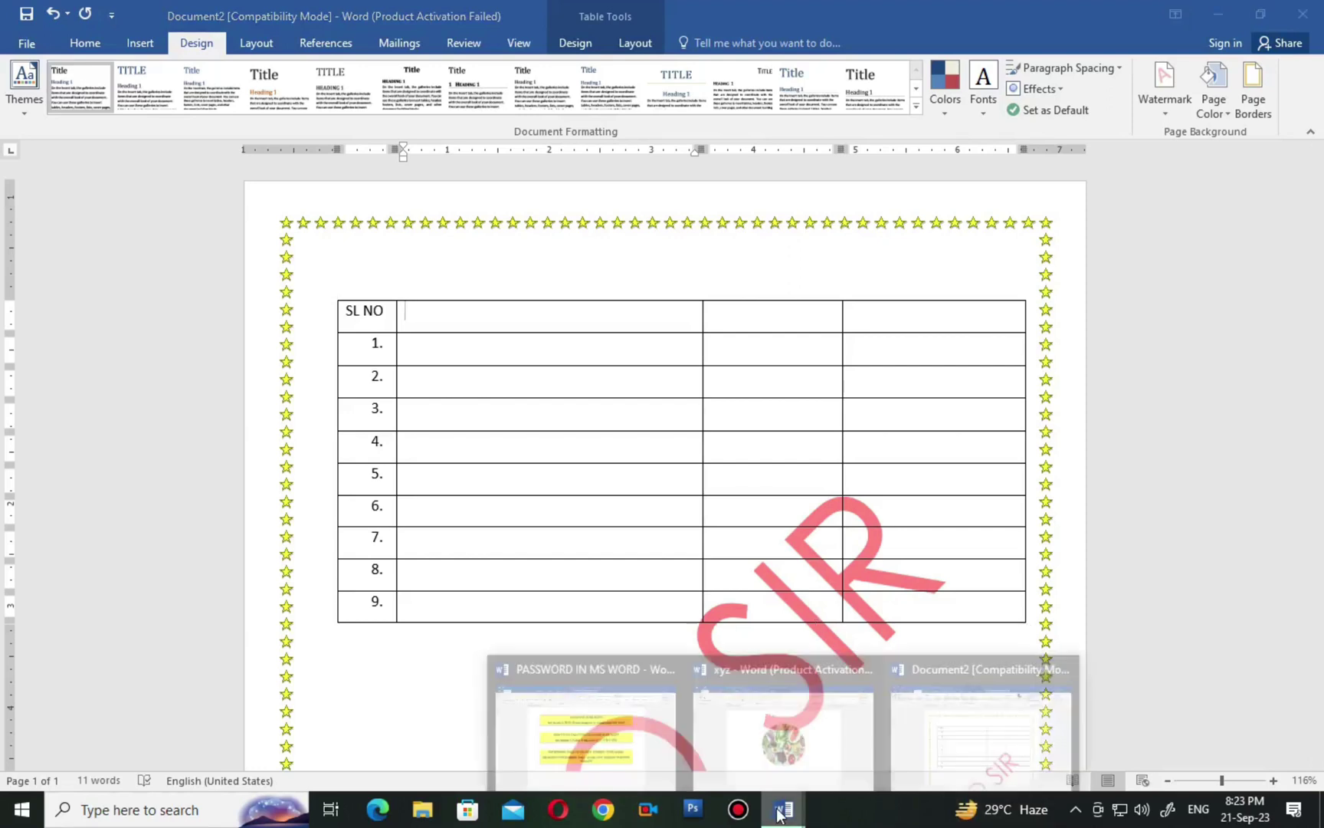
# Switch to the PASSWORD IN MS WORD document and select its HOW TO USE TABLE and WATERMARK headings.
pyautogui.click(592, 749)
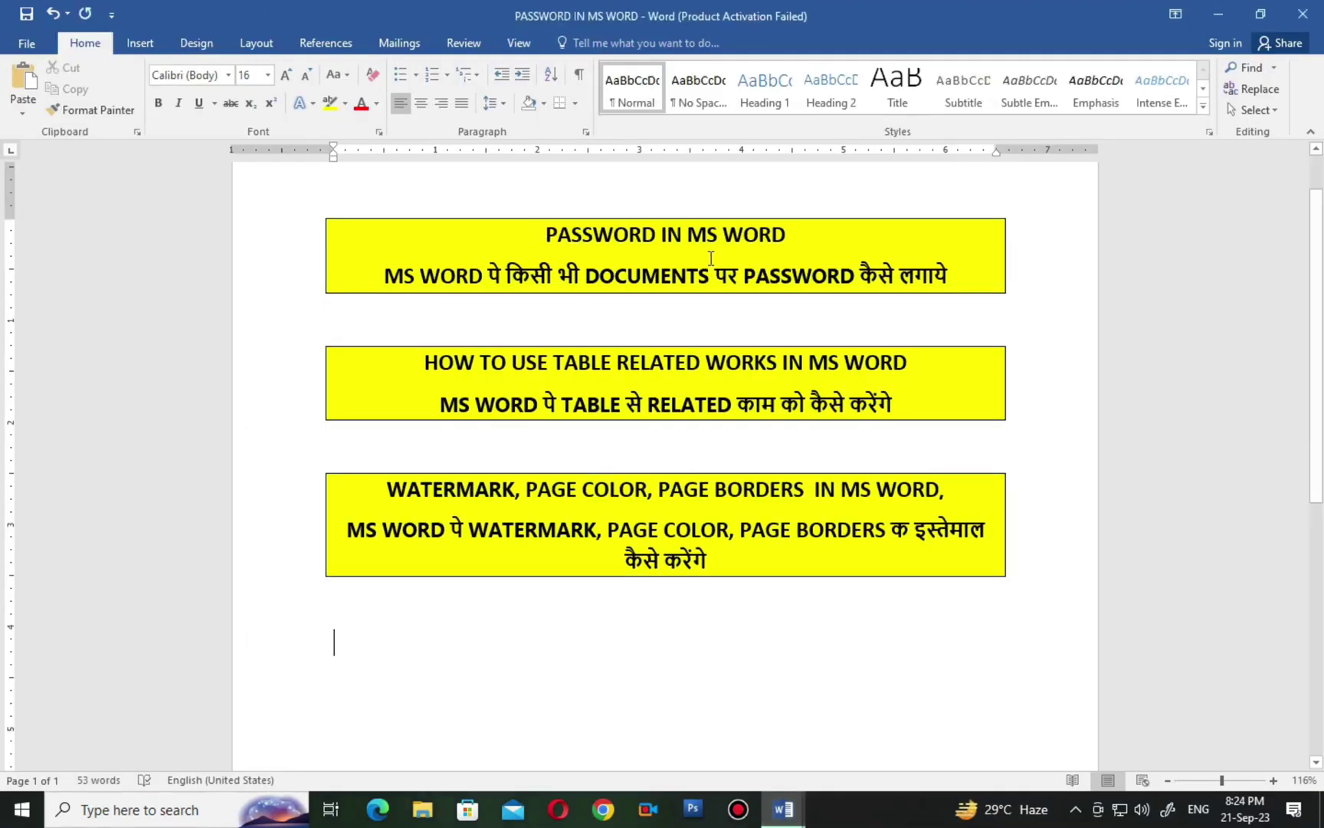
pyautogui.hotkey('ctrl', 'Home')
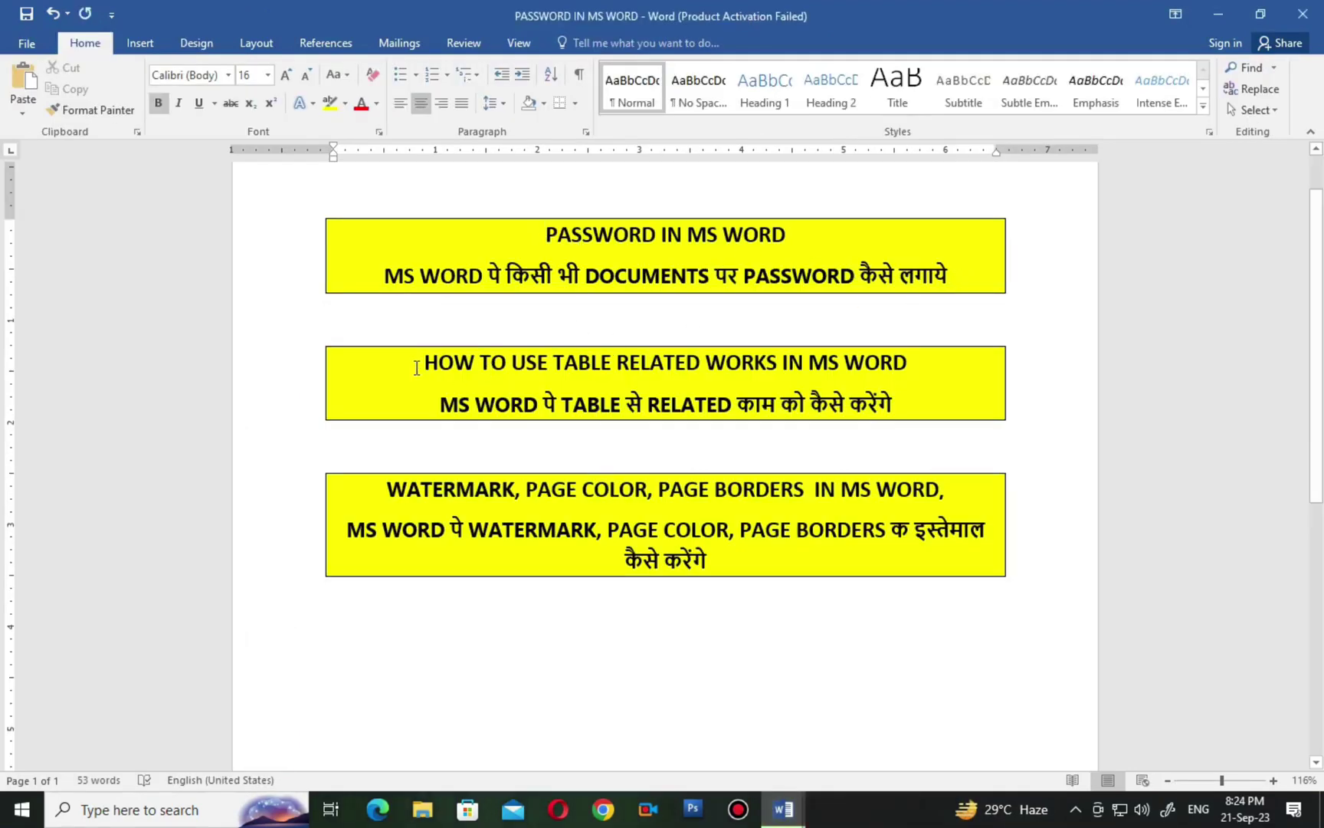
pyautogui.moveTo(490, 366); pyautogui.dragTo(649, 394)
pyautogui.moveTo(869, 414); pyautogui.dragTo(913, 412)
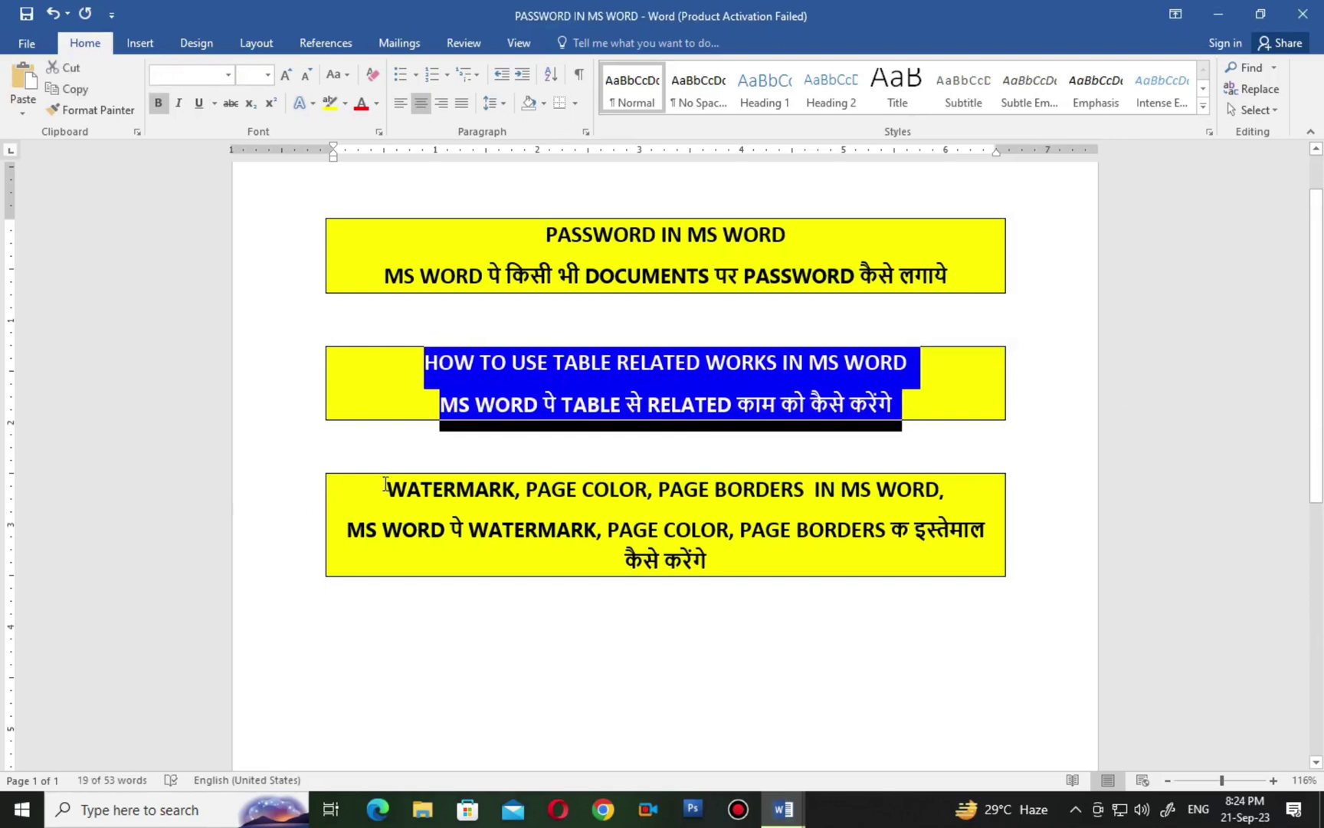
pyautogui.moveTo(385, 488); pyautogui.dragTo(775, 553)
pyautogui.click(334, 636)
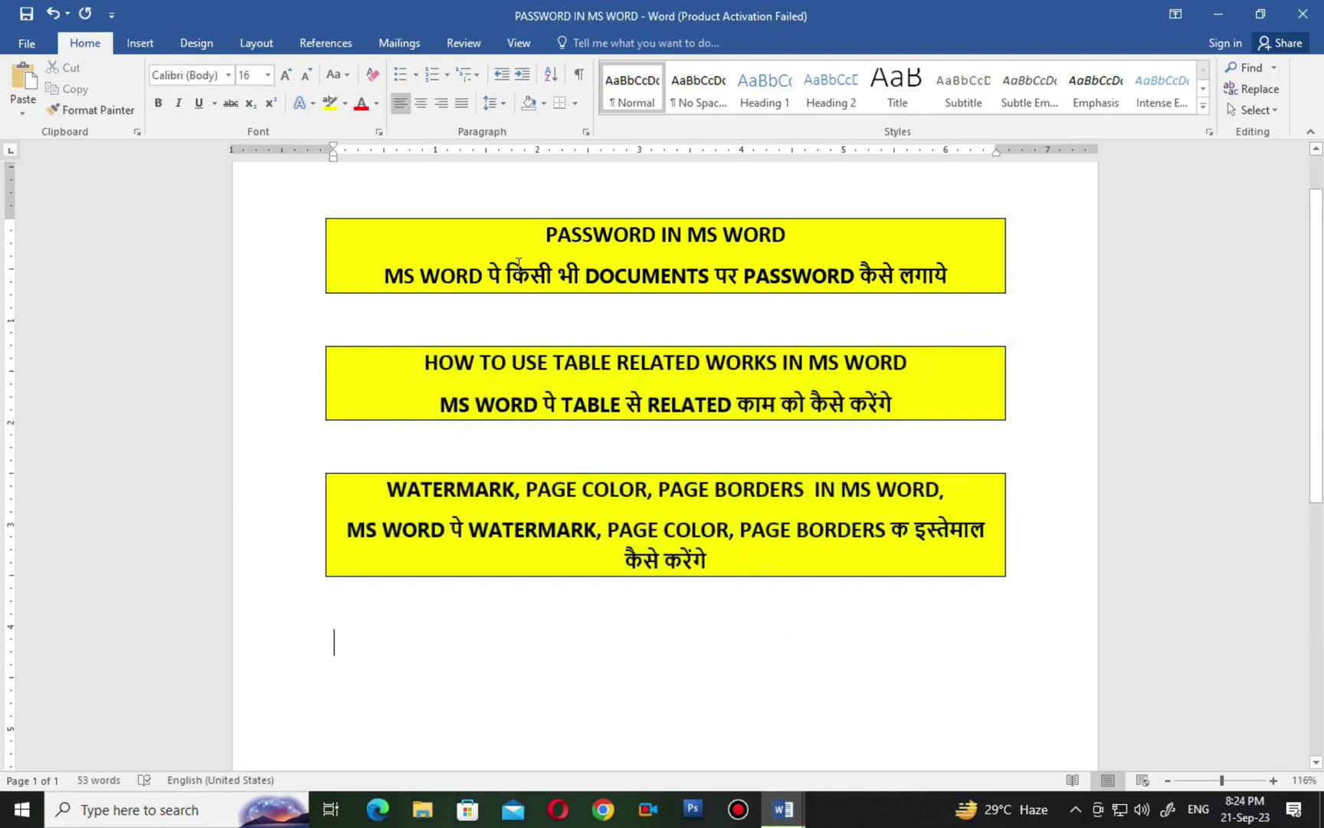
# Select the text in the three yellow boxes, then switch to the Document2 window.
pyautogui.moveTo(527, 240); pyautogui.dragTo(813, 322)
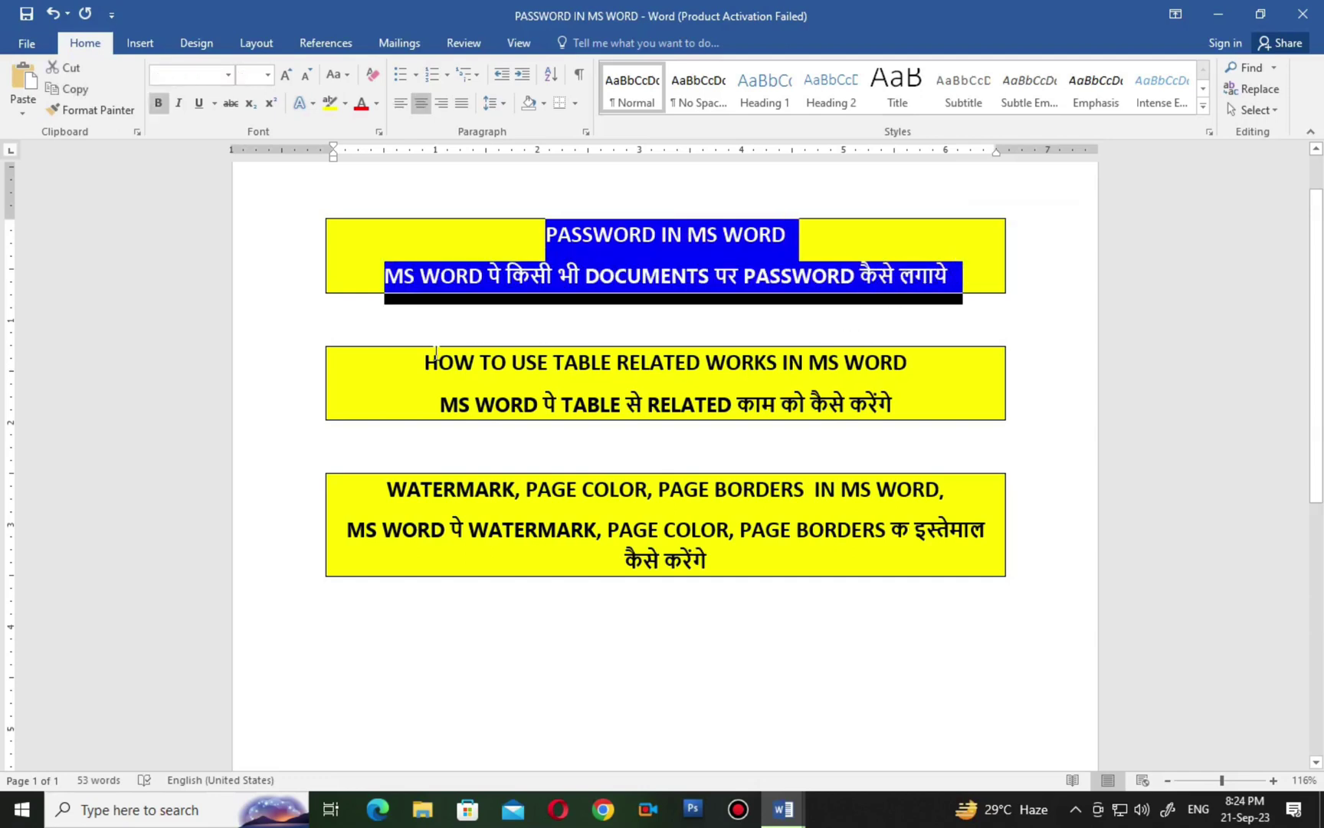
pyautogui.moveTo(412, 363); pyautogui.dragTo(941, 405)
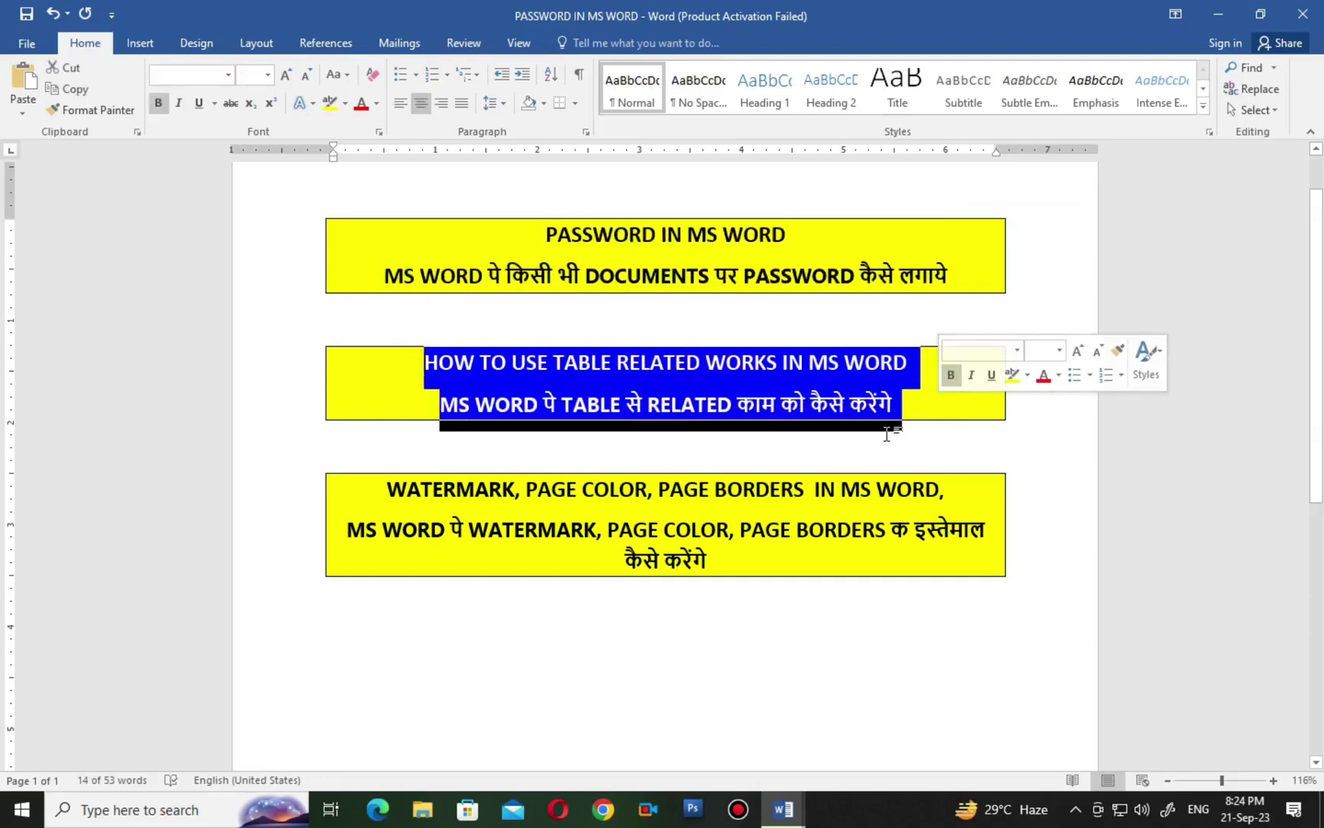
pyautogui.moveTo(385, 495); pyautogui.dragTo(748, 564)
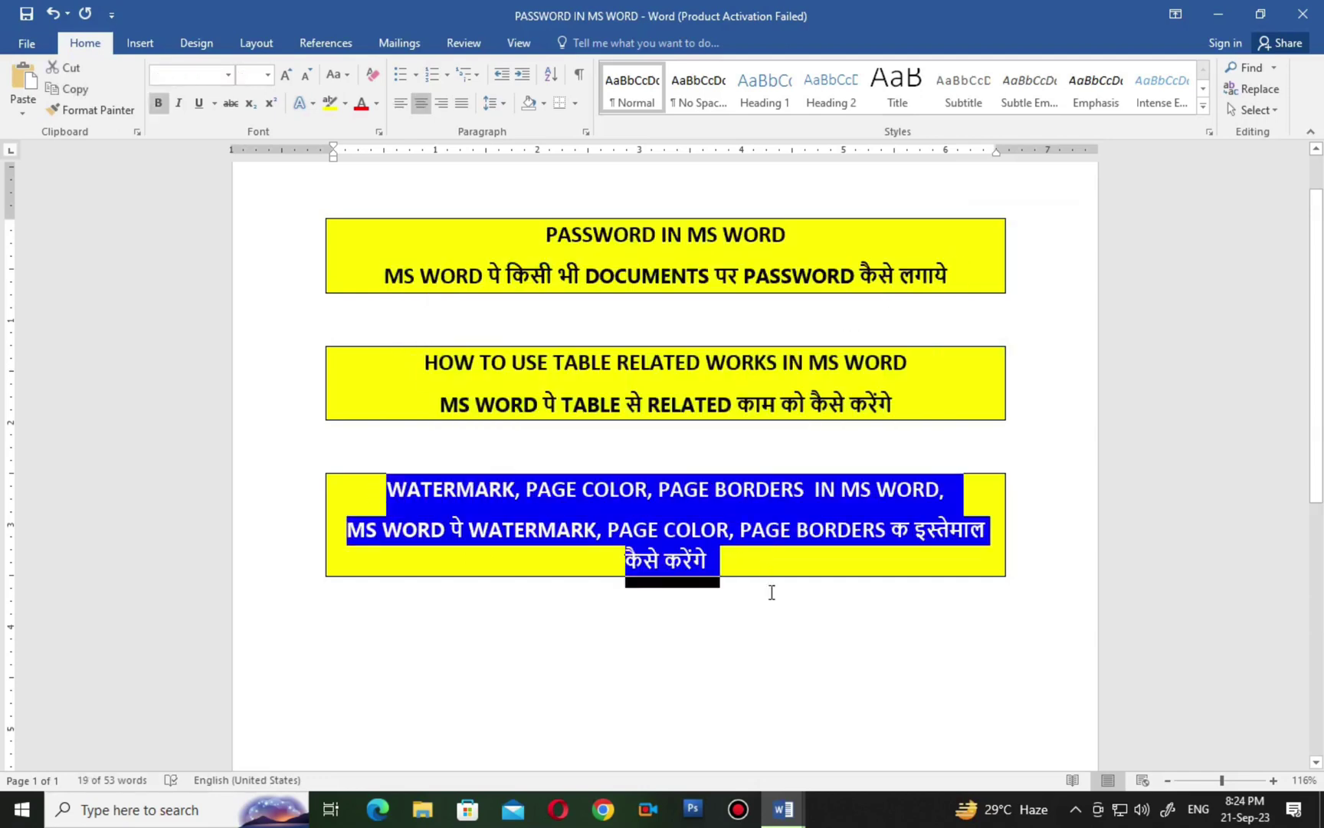
pyautogui.click(781, 648)
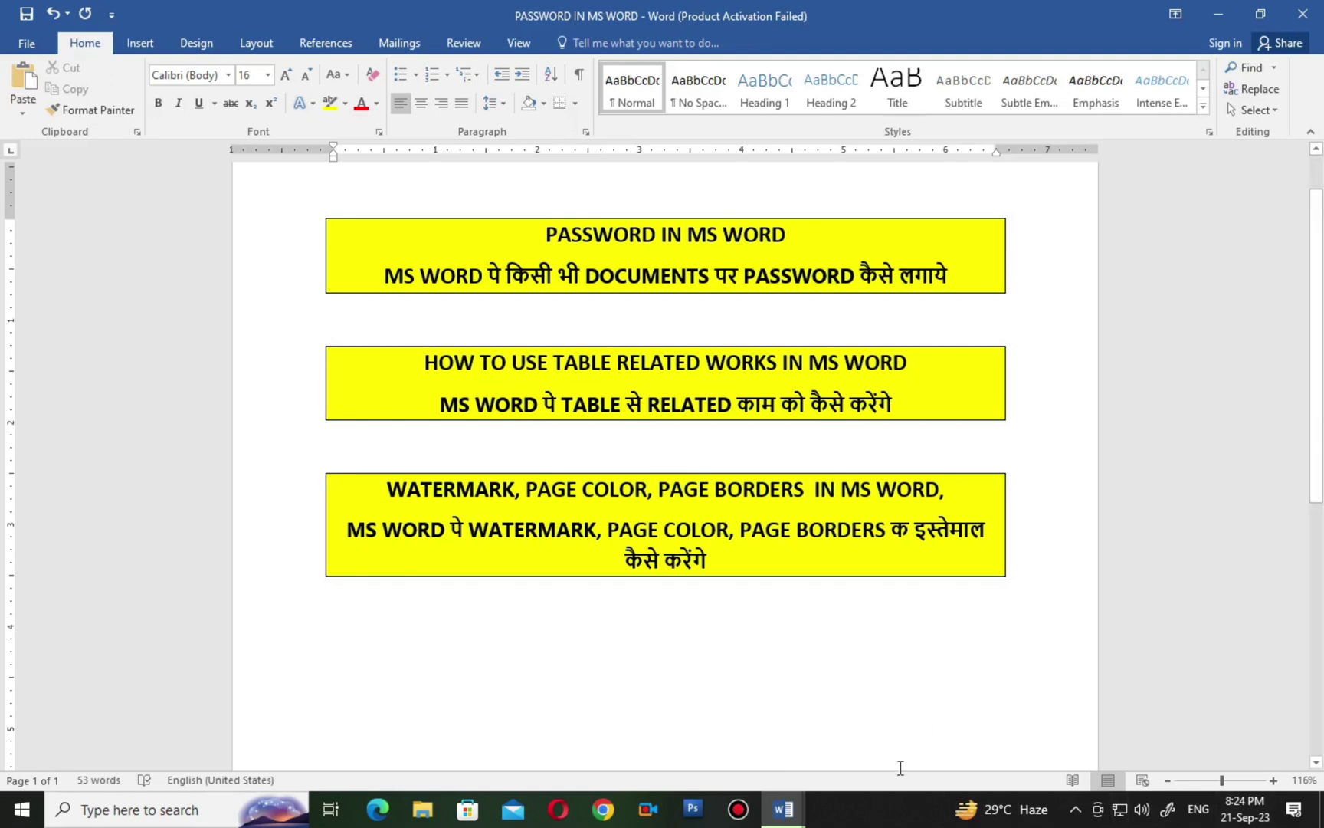
pyautogui.moveTo(782, 810)
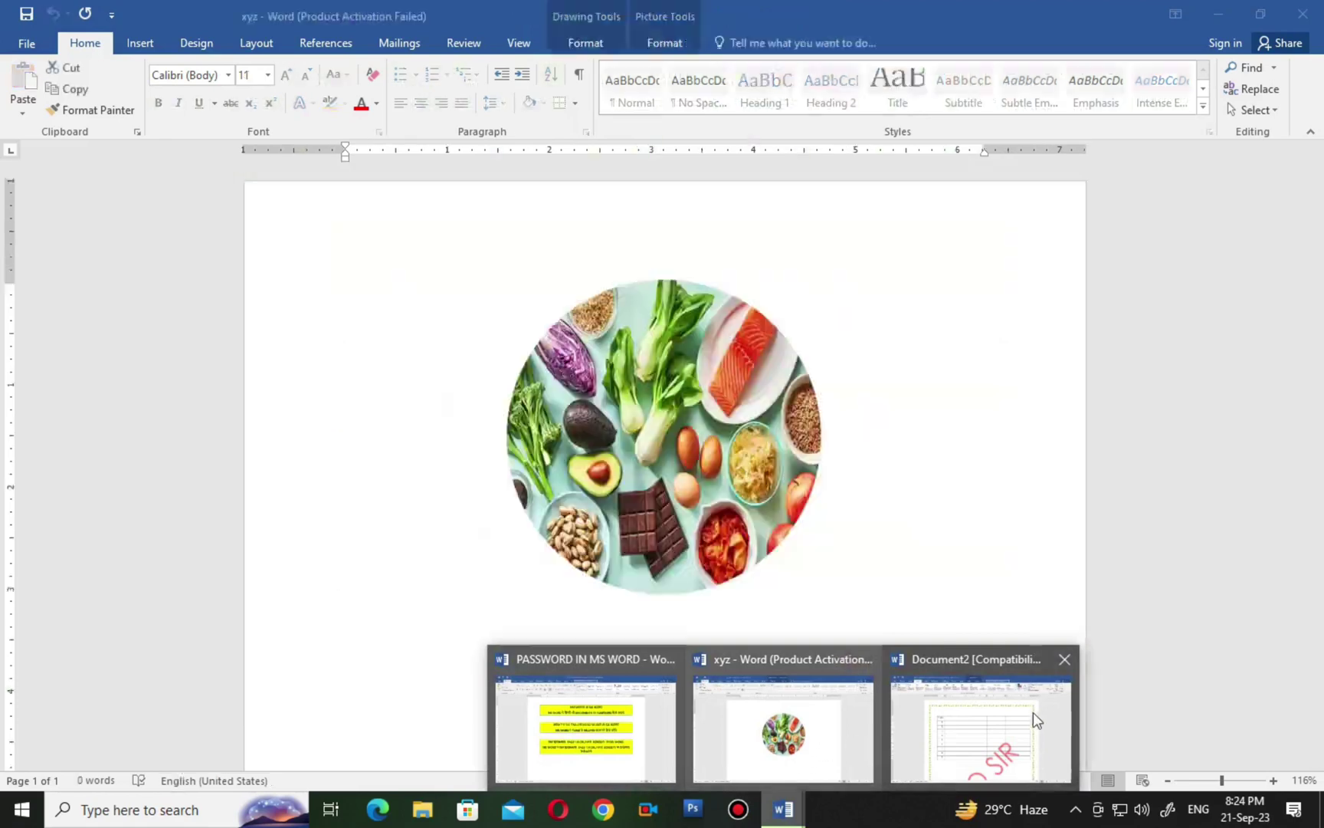
pyautogui.click(1068, 672)
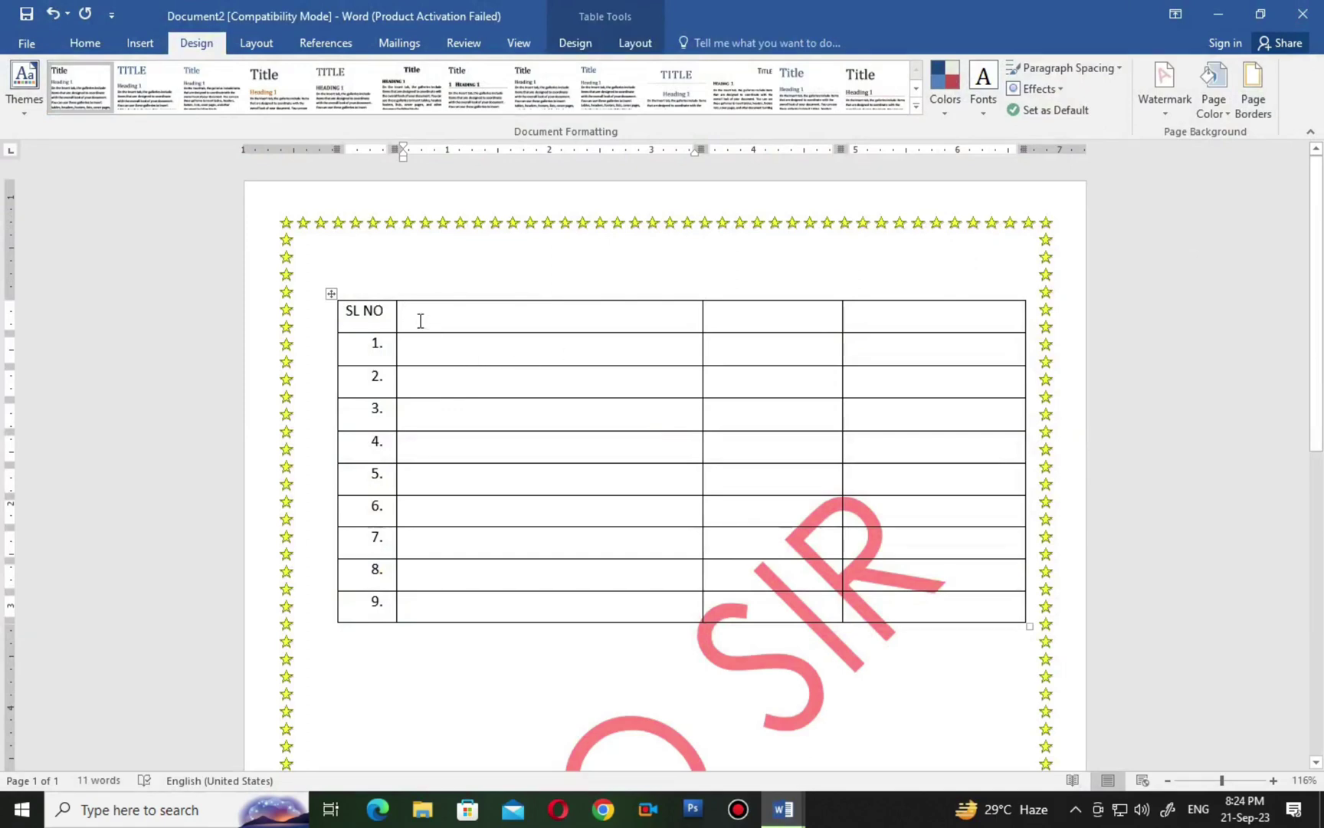
# Drag the SL NO table's corner handle upward so every numbered row becomes shorter.
pyautogui.moveTo(1022, 623); pyautogui.dragTo(1020, 410)
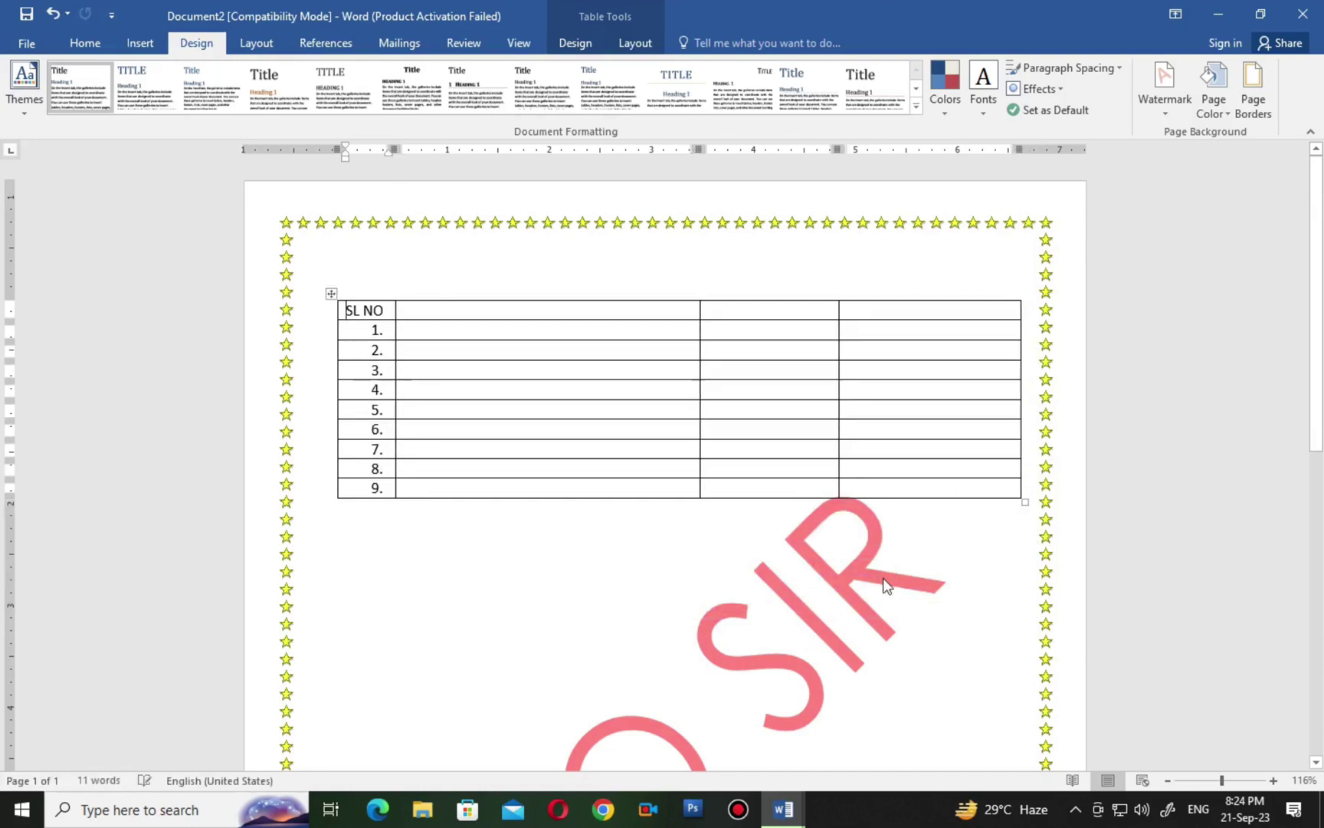
pyautogui.click(420, 335)
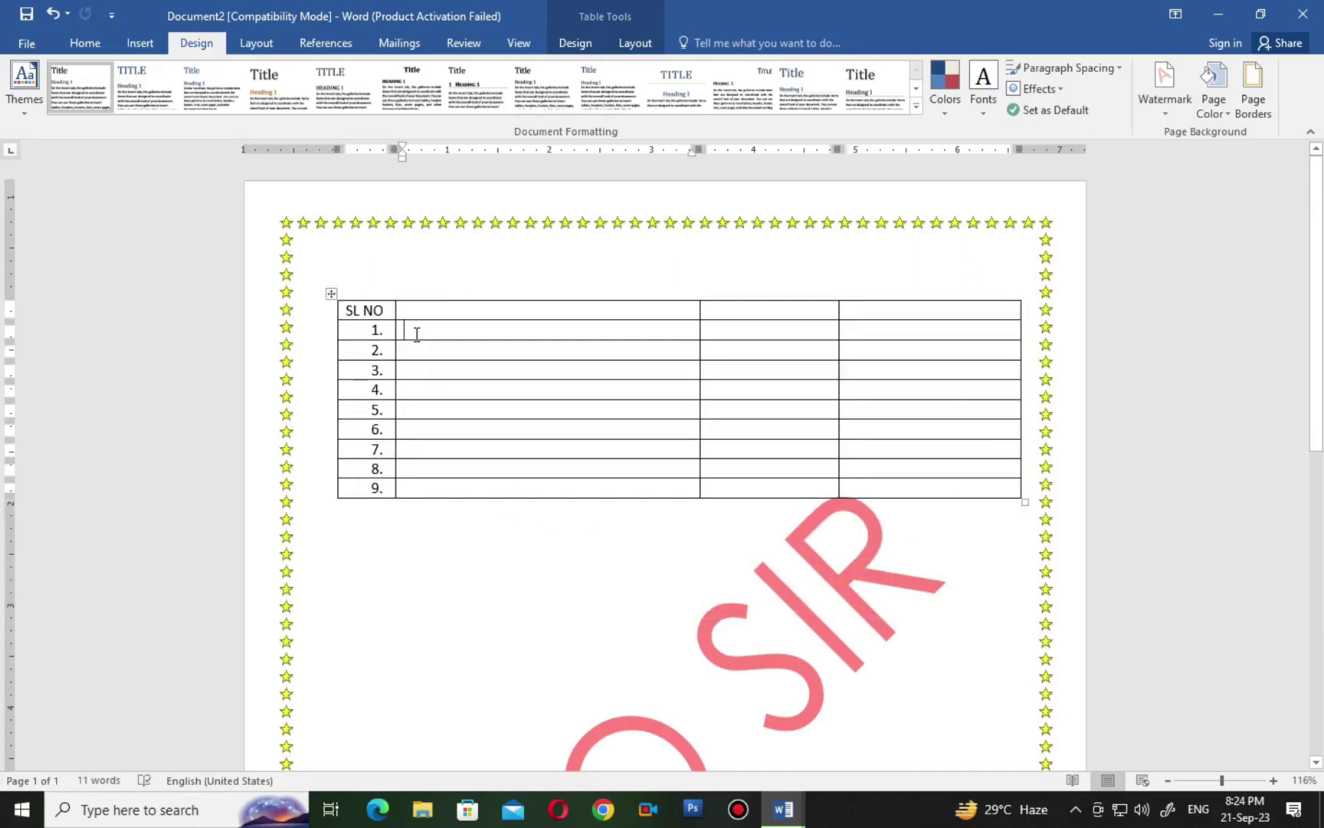
pyautogui.click(716, 330)
pyautogui.click(691, 331)
pyautogui.click(725, 331)
pyautogui.click(439, 488)
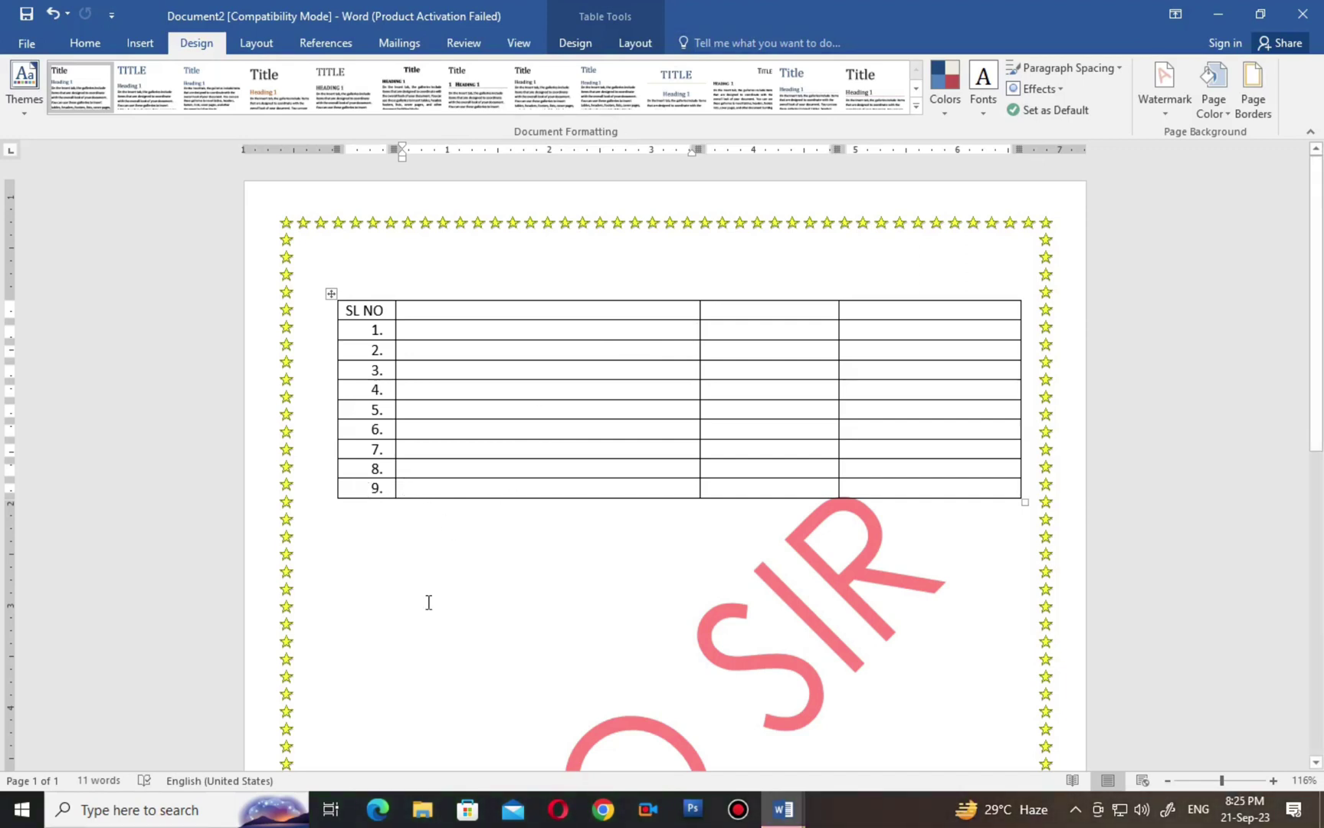
# Shrink the font in the last row's cell three sizes smaller.
pyautogui.click(85, 49)
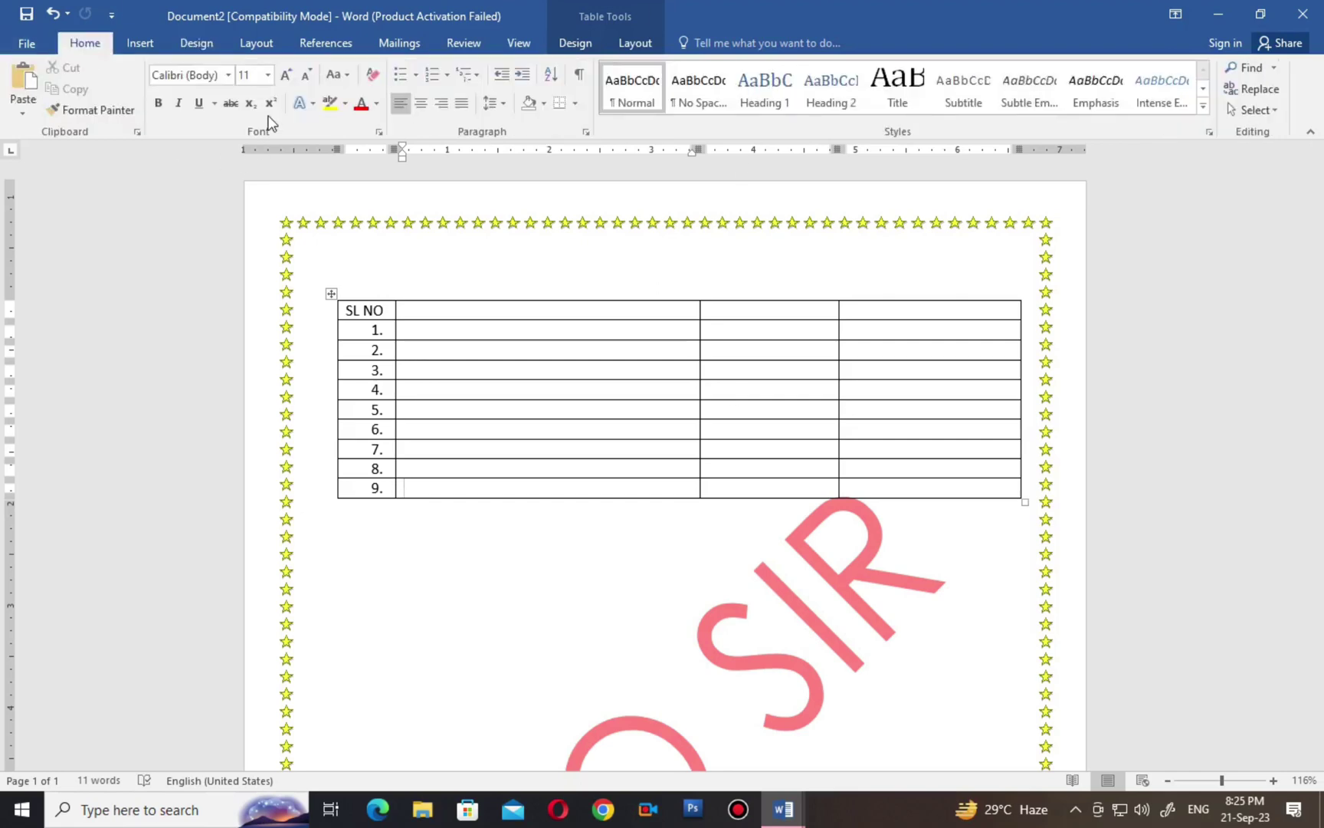
pyautogui.click(307, 74)
pyautogui.click(307, 74)
pyautogui.click(307, 74)
pyautogui.click(307, 74)
pyautogui.click(308, 74)
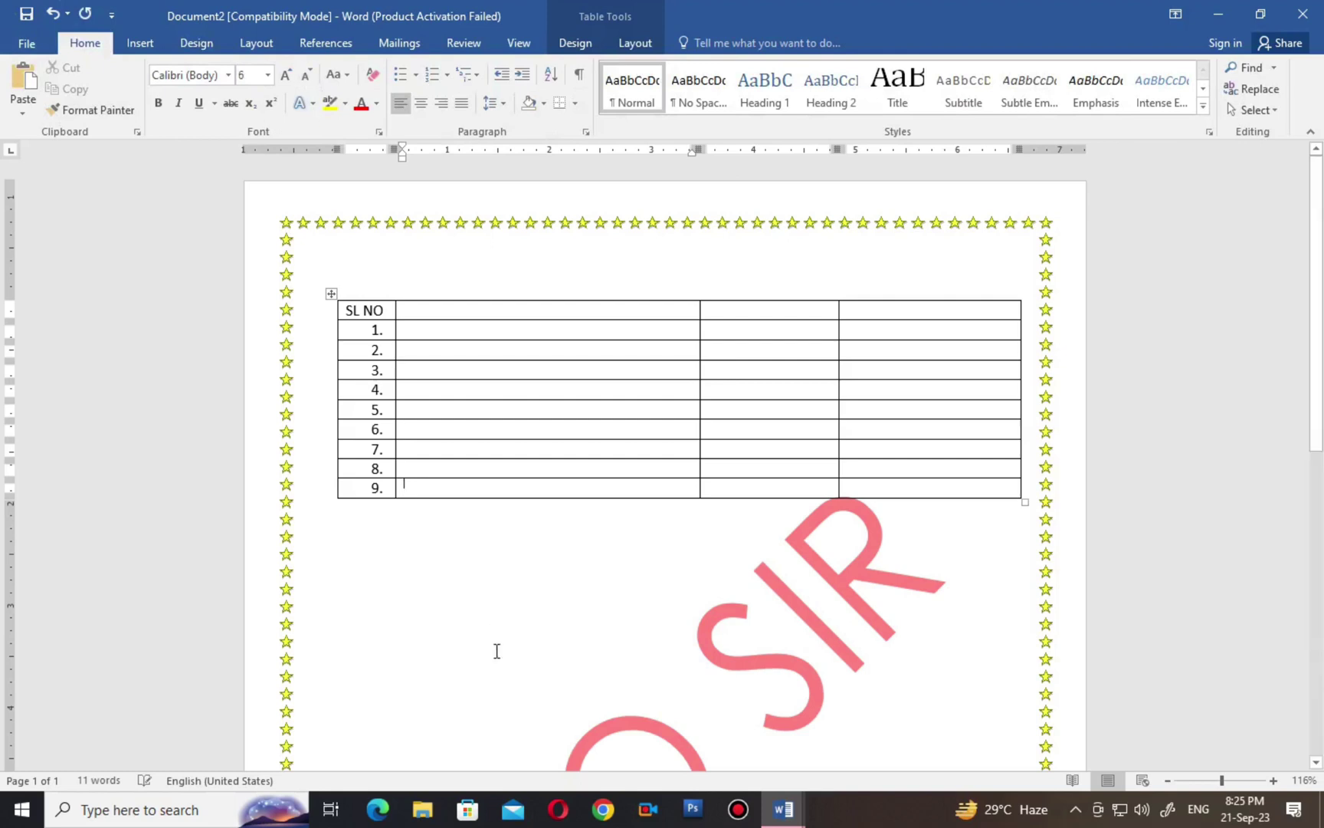
# Delete the 9. numbering from the table's last row.
pyautogui.click(387, 491)
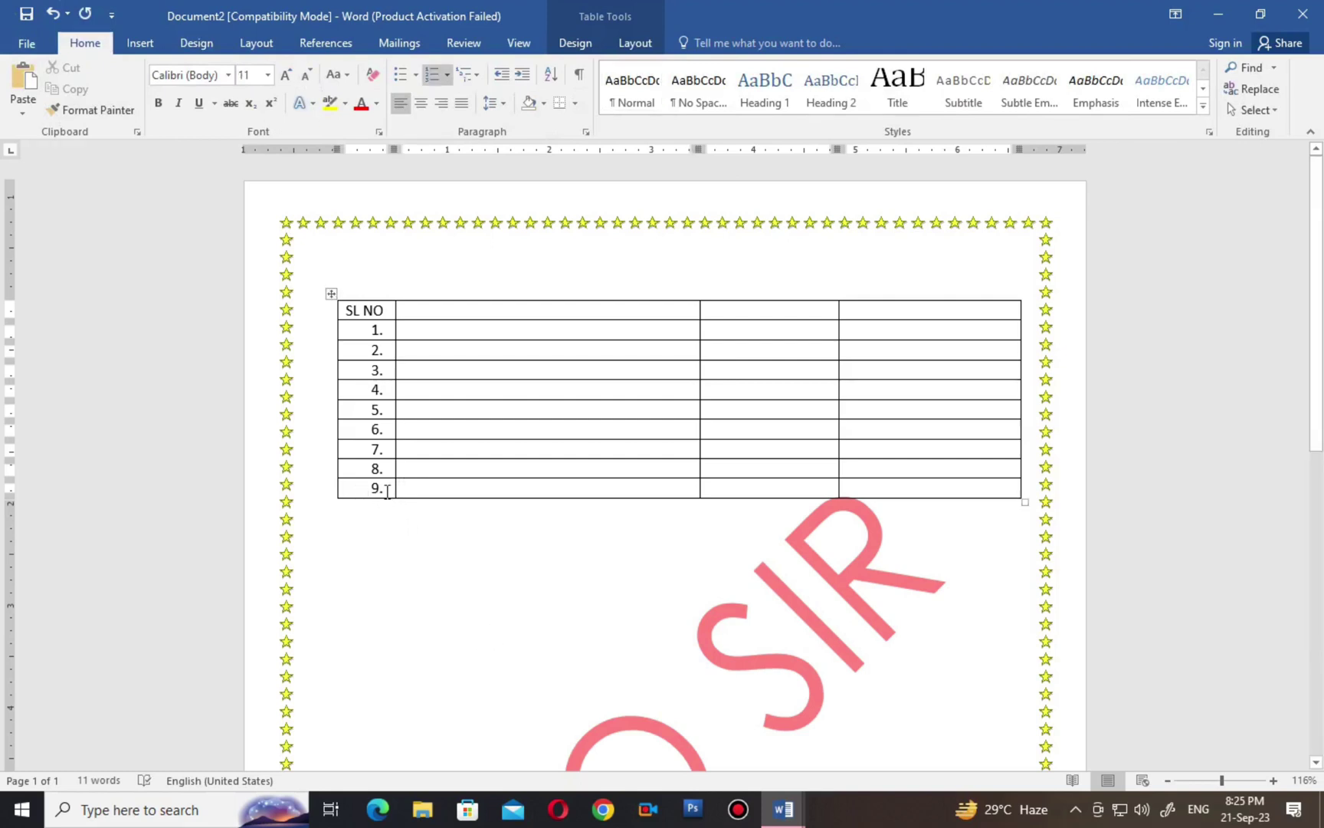
pyautogui.press('BackSpace')
pyautogui.click(434, 546)
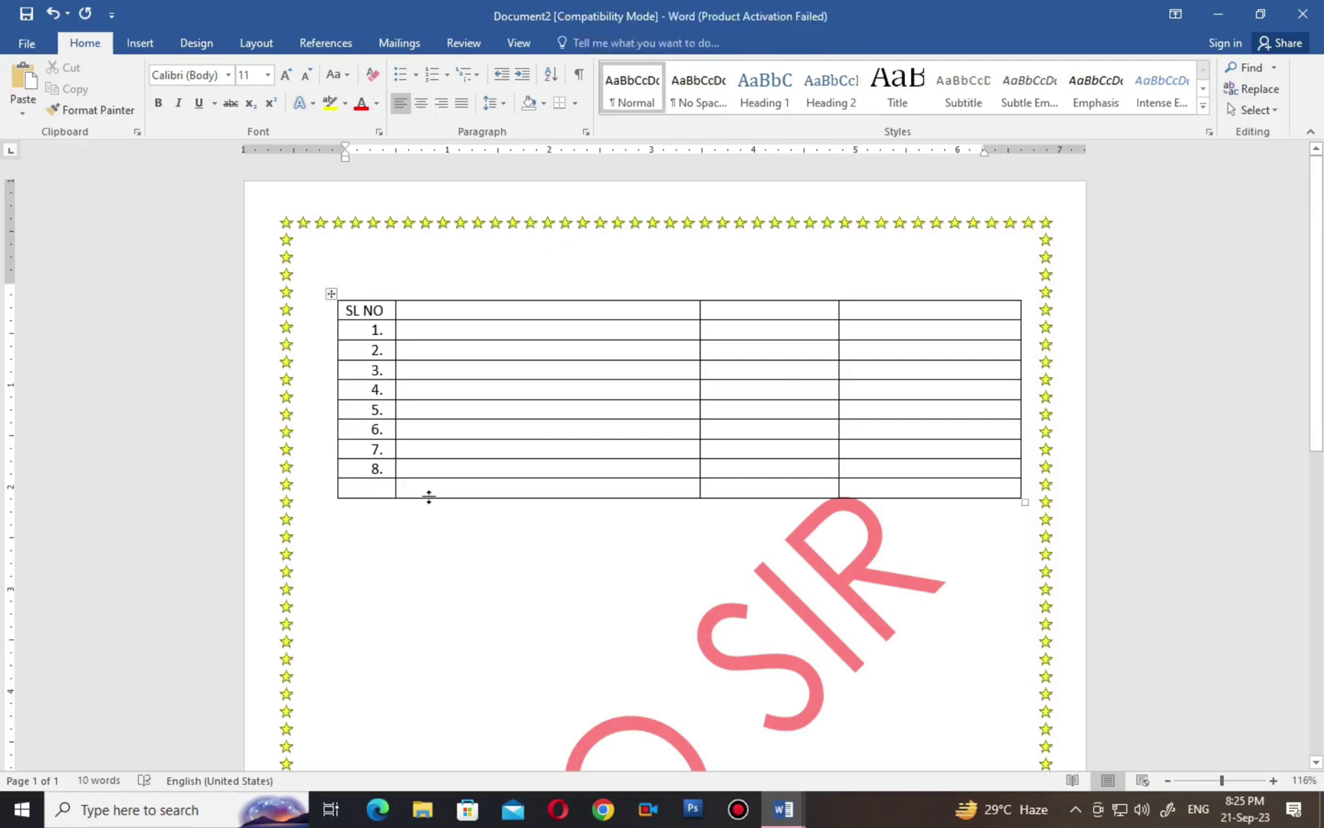
# Select the table's last row and set its font size to 8.
pyautogui.click(398, 490)
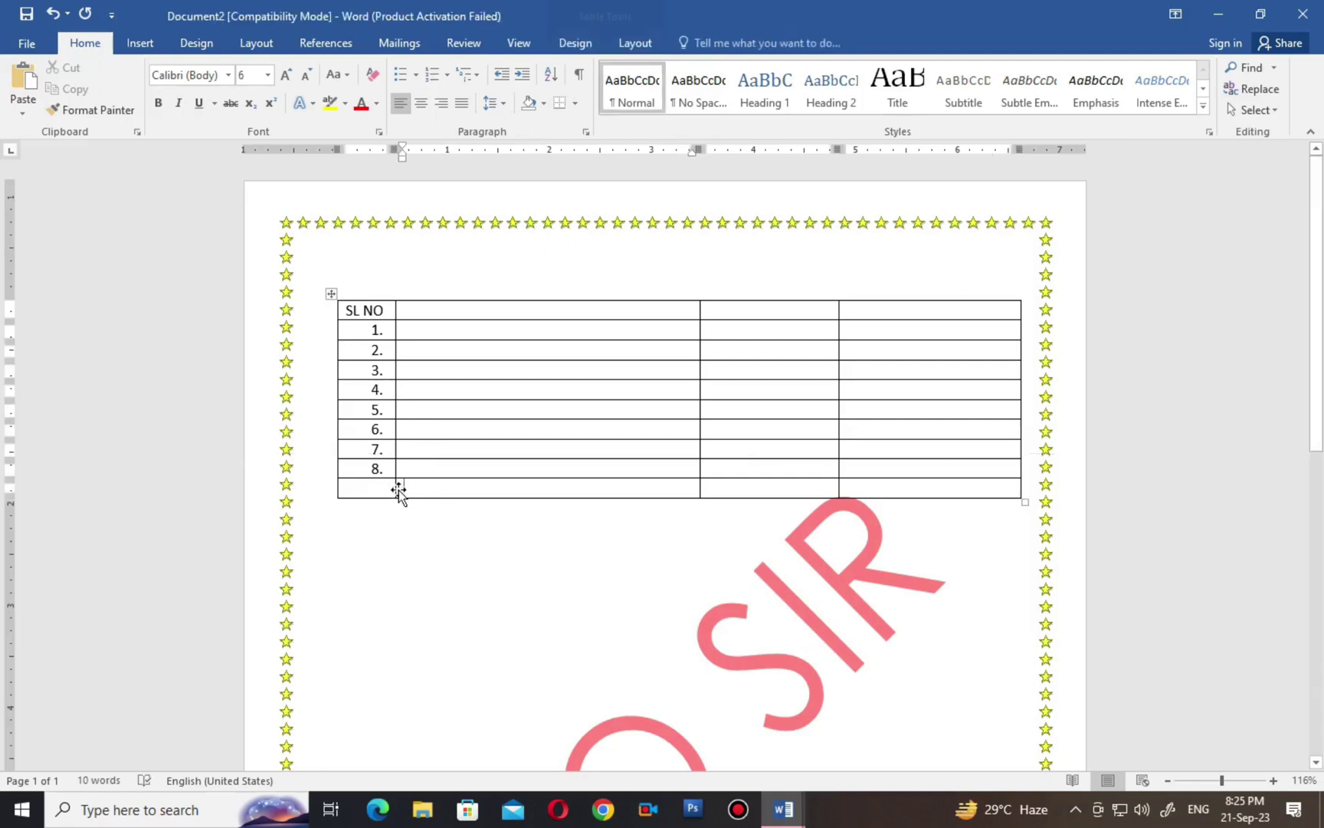
pyautogui.moveTo(404, 488); pyautogui.dragTo(909, 489)
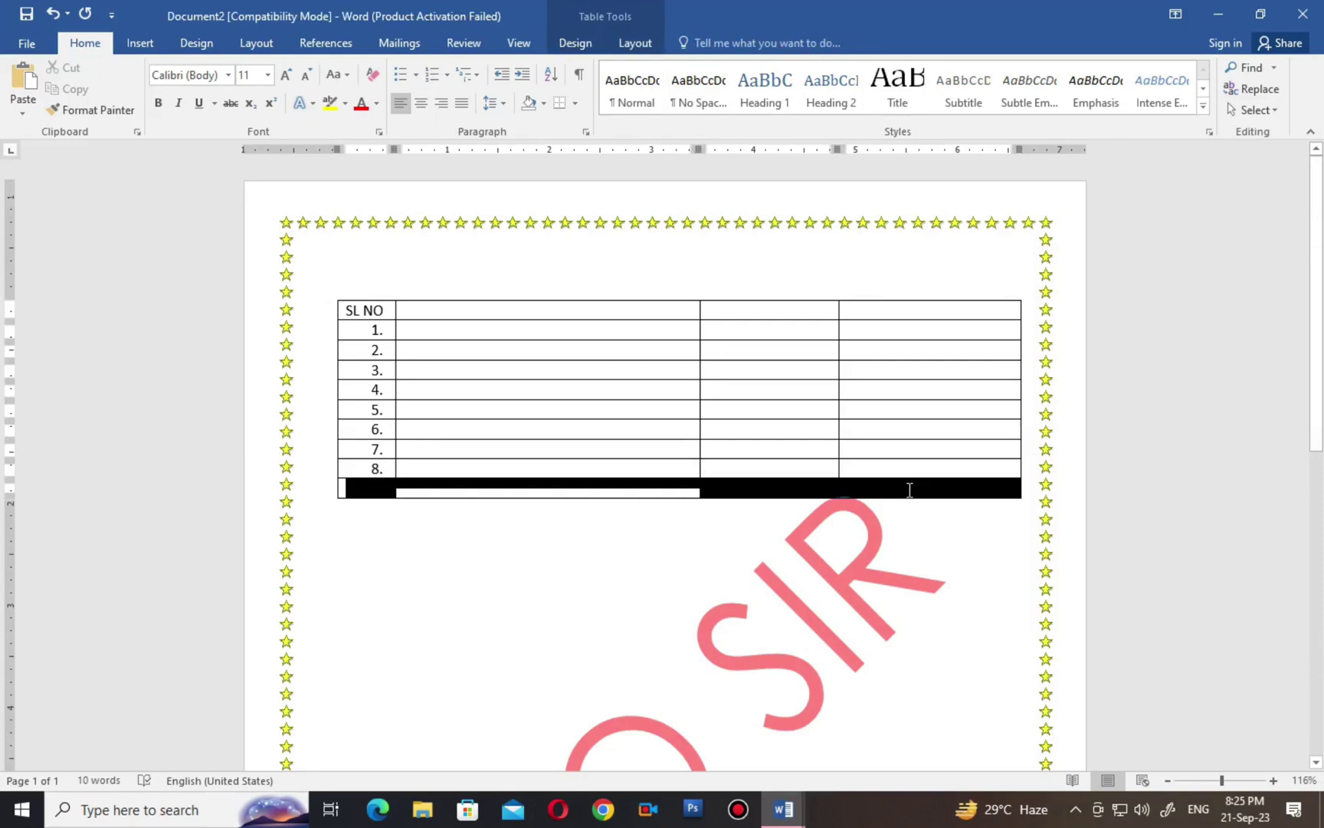
pyautogui.click(267, 75)
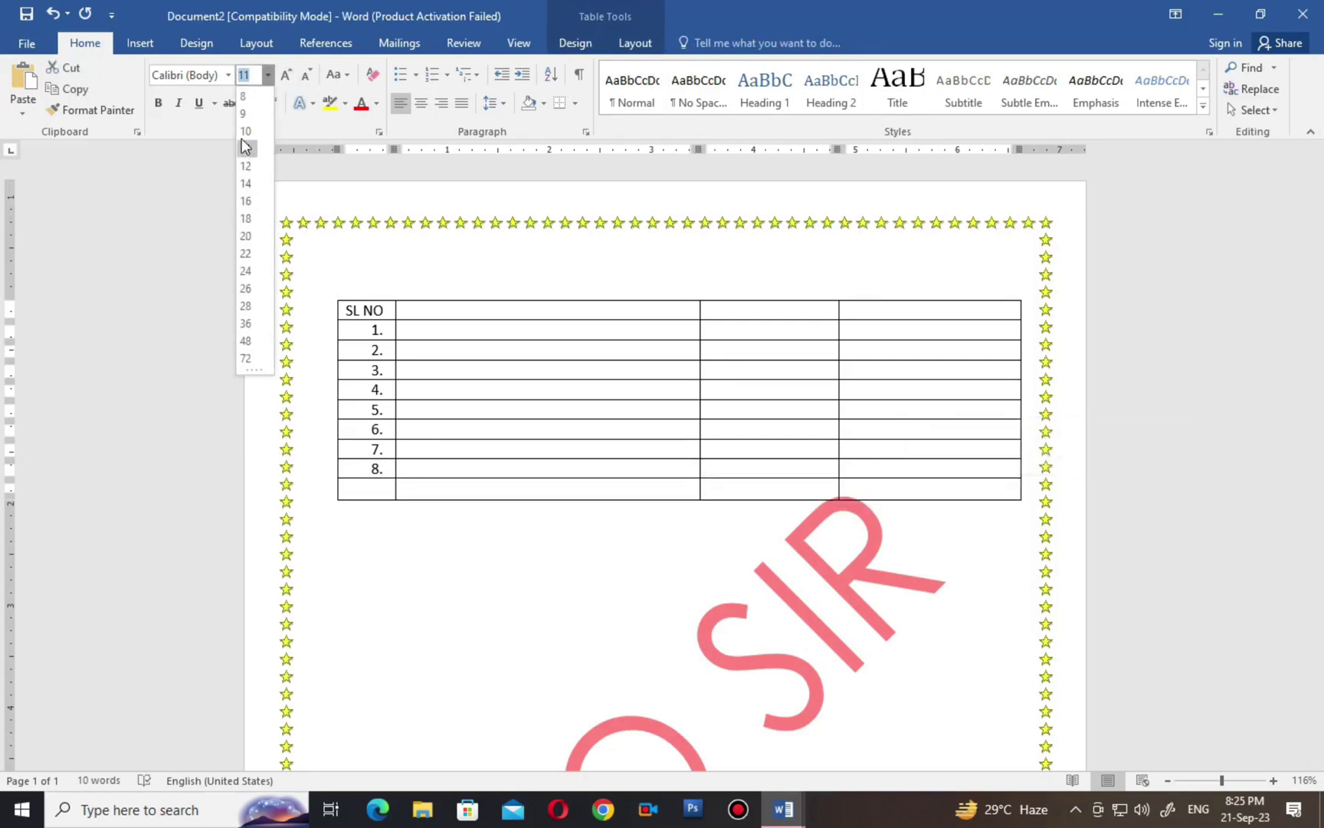
pyautogui.click(244, 96)
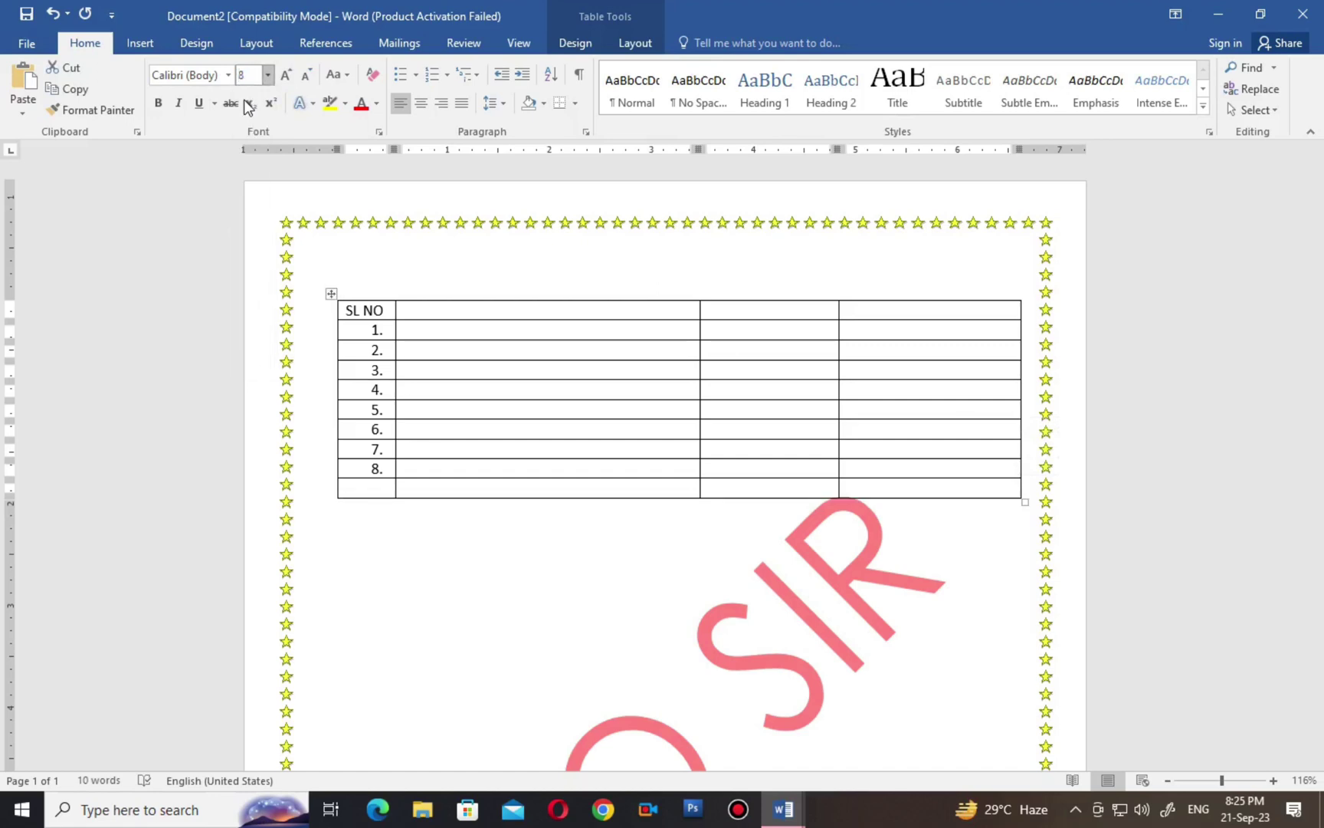
pyautogui.click(449, 554)
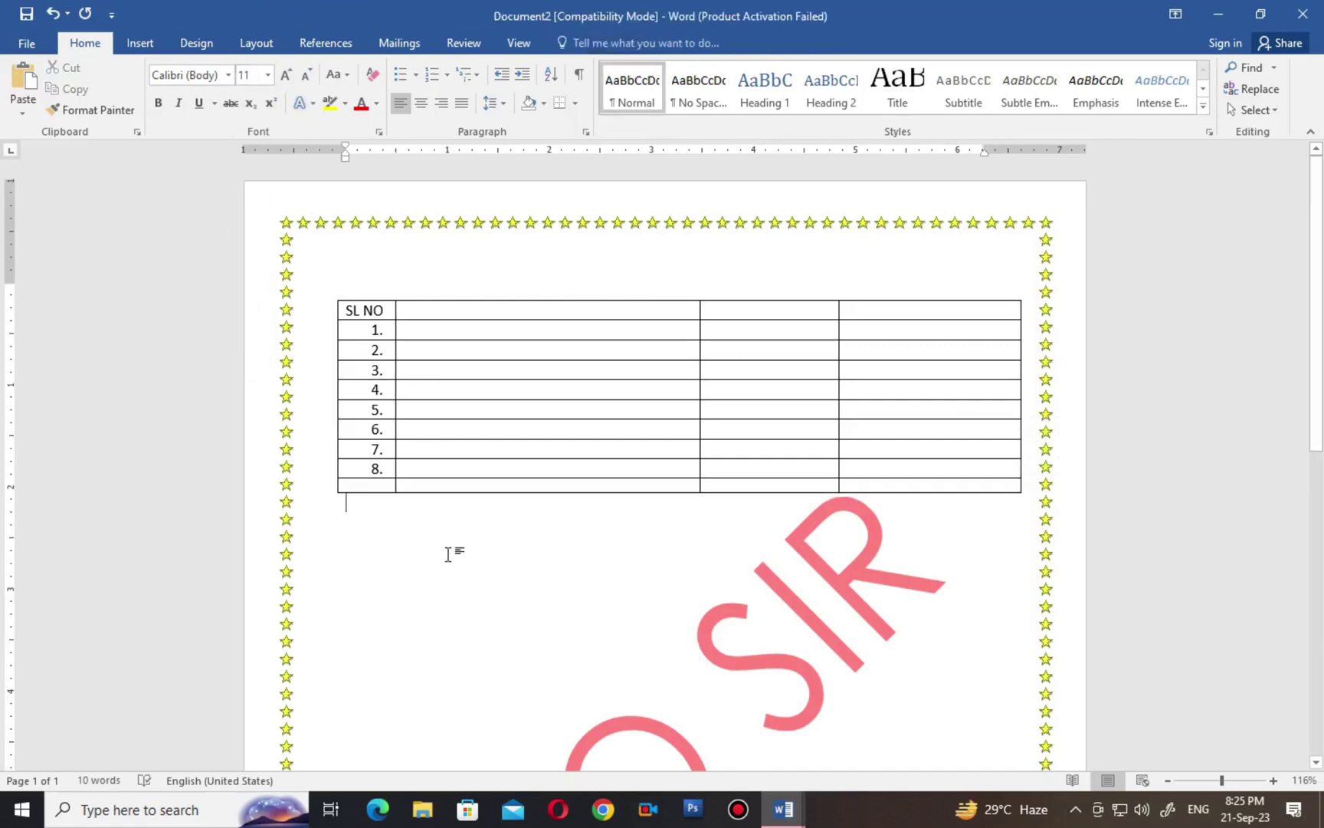
# Use Shrink Font on the last row repeatedly until it reaches size 1.
pyautogui.click(429, 488)
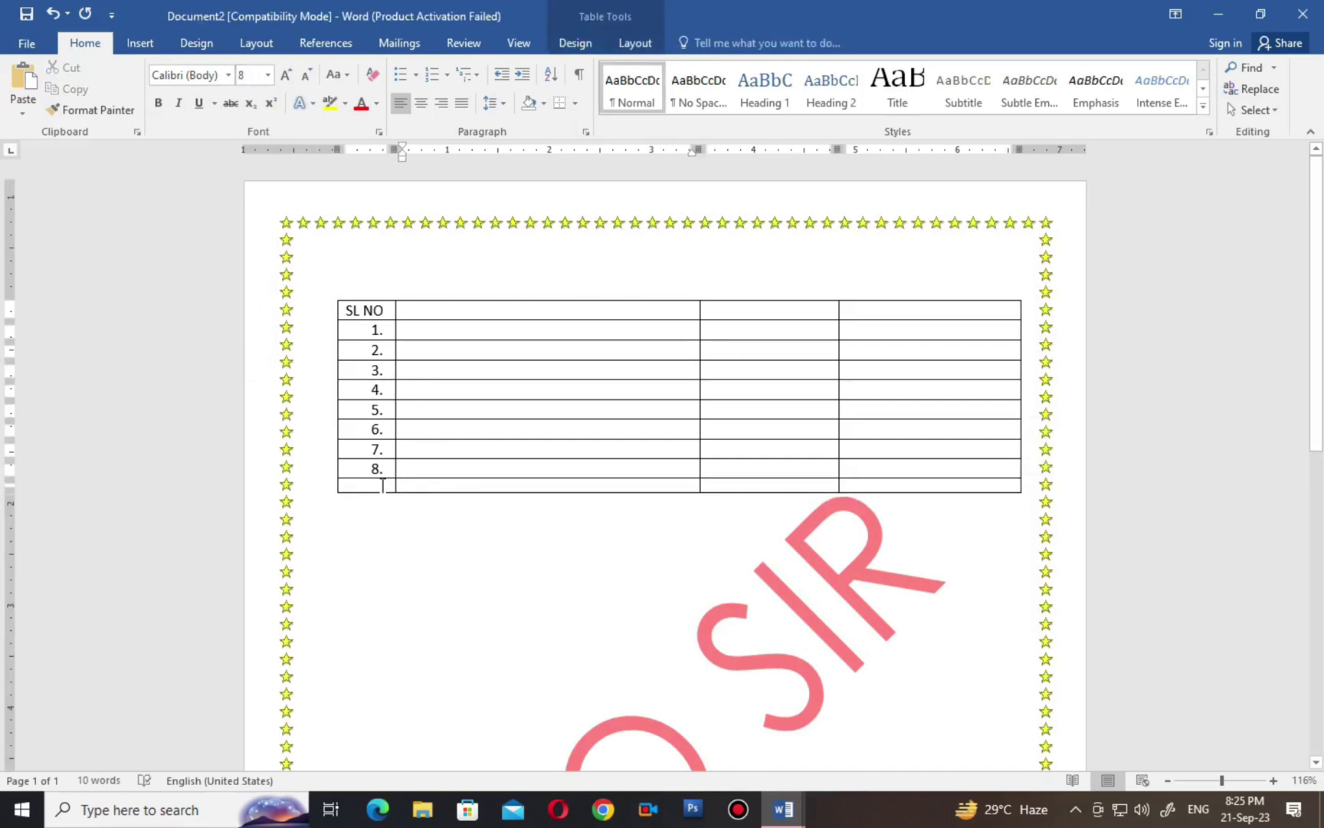
pyautogui.moveTo(384, 484); pyautogui.dragTo(871, 482)
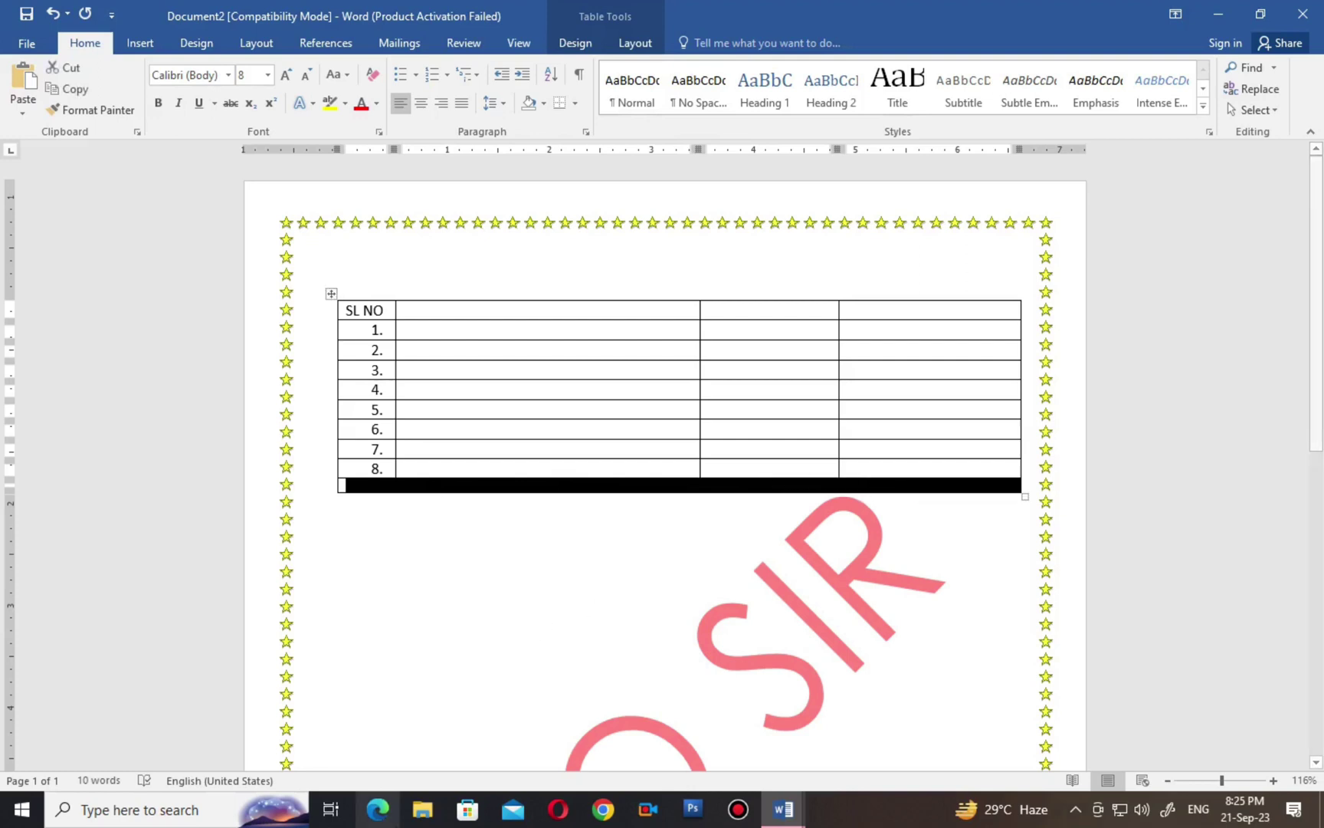
pyautogui.click(313, 72)
pyautogui.click(313, 72)
pyautogui.click(313, 72)
pyautogui.click(313, 72)
pyautogui.click(312, 72)
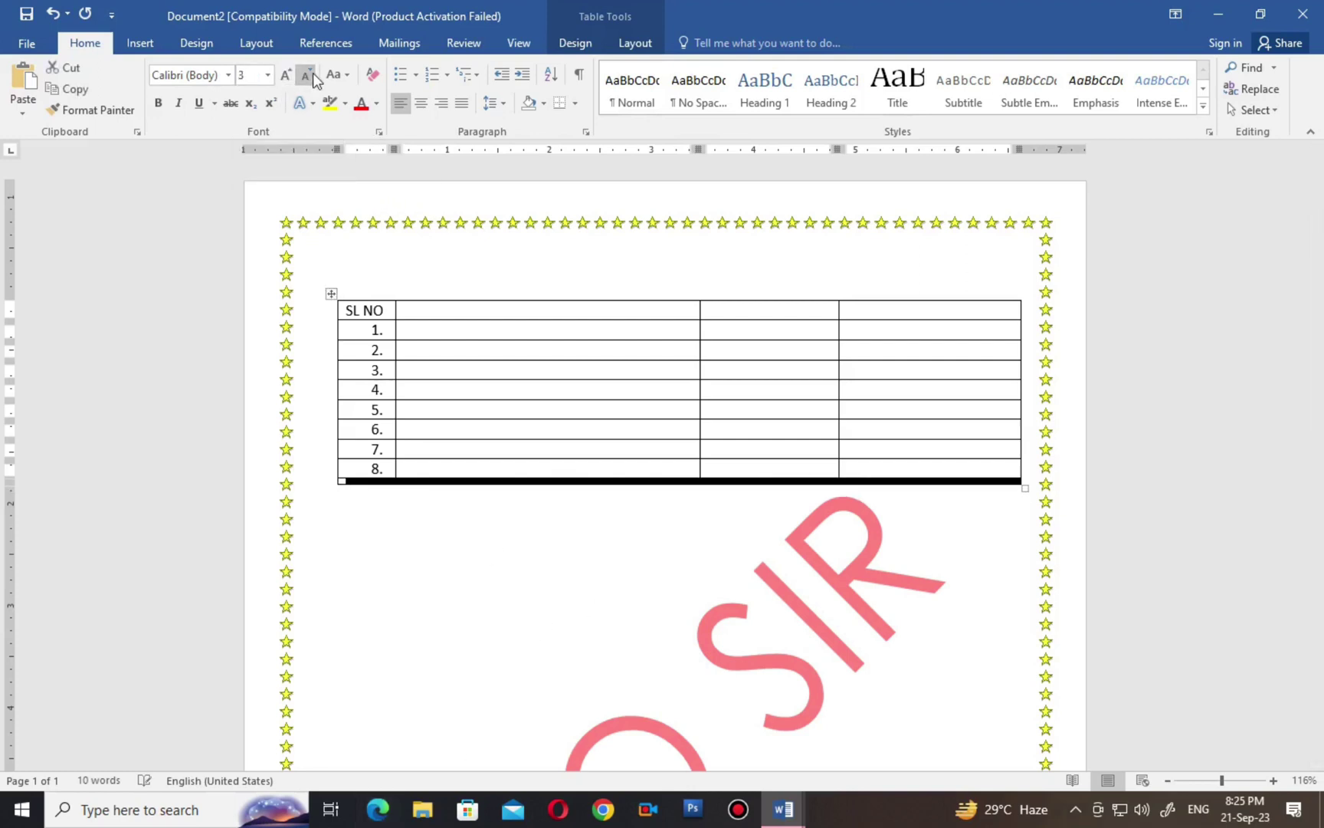
pyautogui.click(313, 72)
pyautogui.click(313, 72)
pyautogui.click(456, 587)
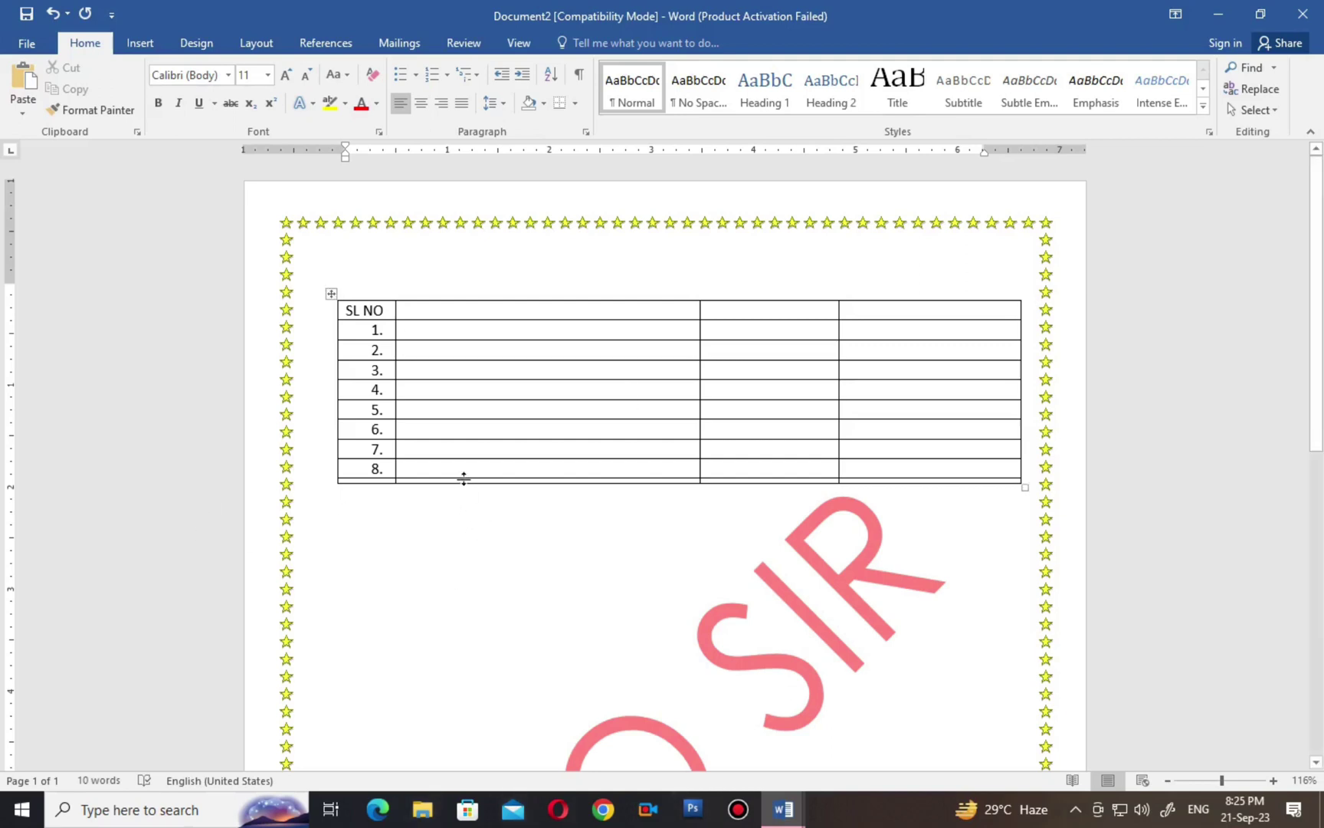
# Drag the thin last row's bottom border down so the blank row beneath 8. is full height.
pyautogui.moveTo(464, 479)
pyautogui.mouseDown()
pyautogui.moveTo(467, 514)
pyautogui.moveTo(469, 483)
pyautogui.mouseUp()
pyautogui.moveTo(464, 482); pyautogui.dragTo(467, 511)
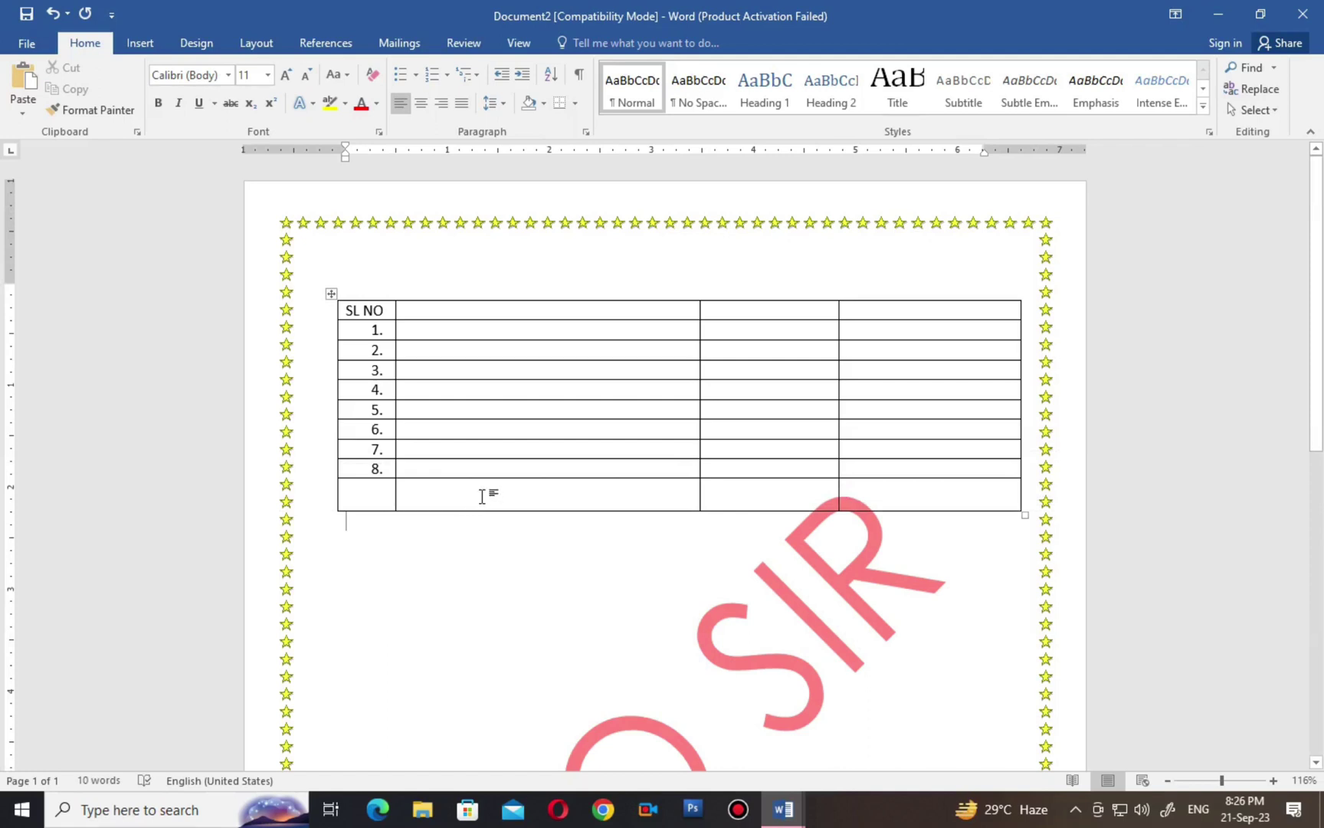
pyautogui.click(482, 497)
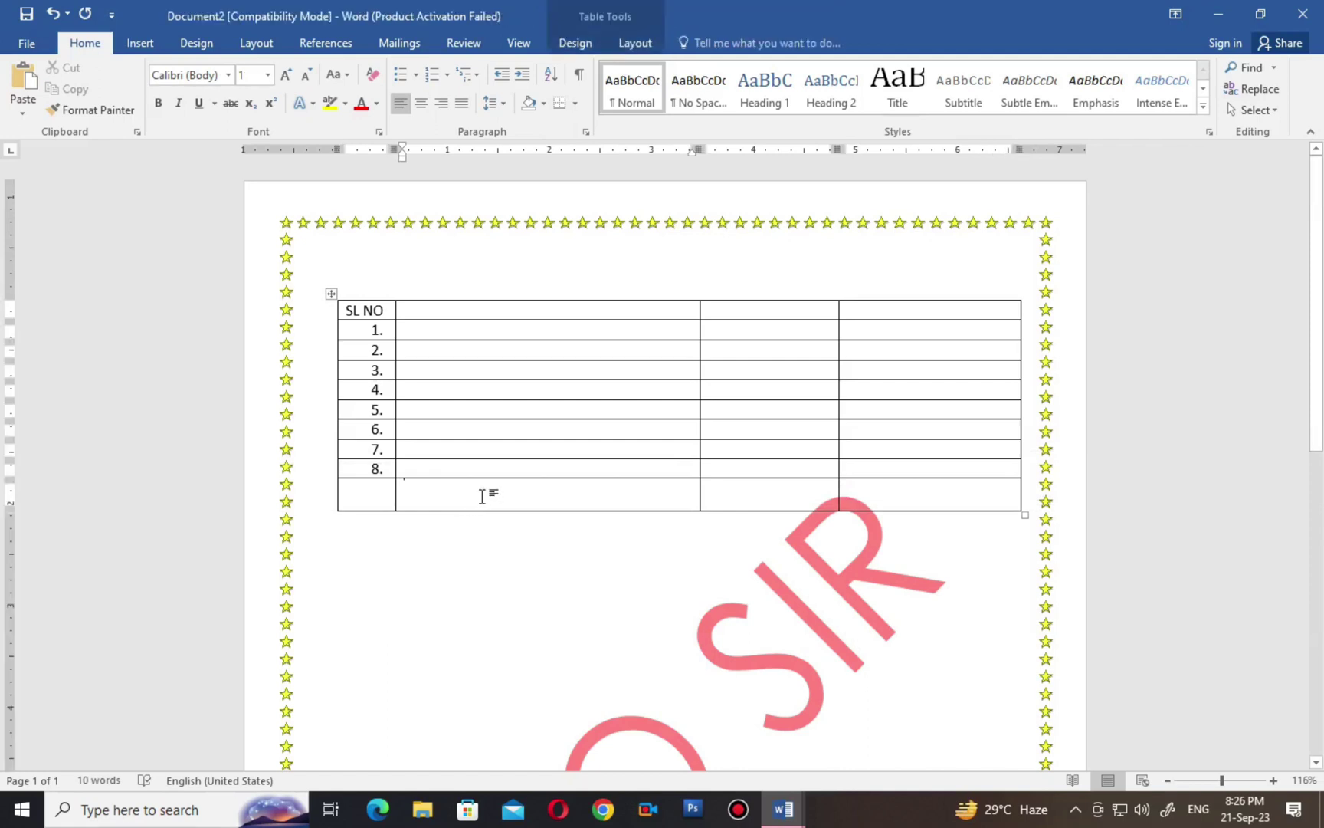